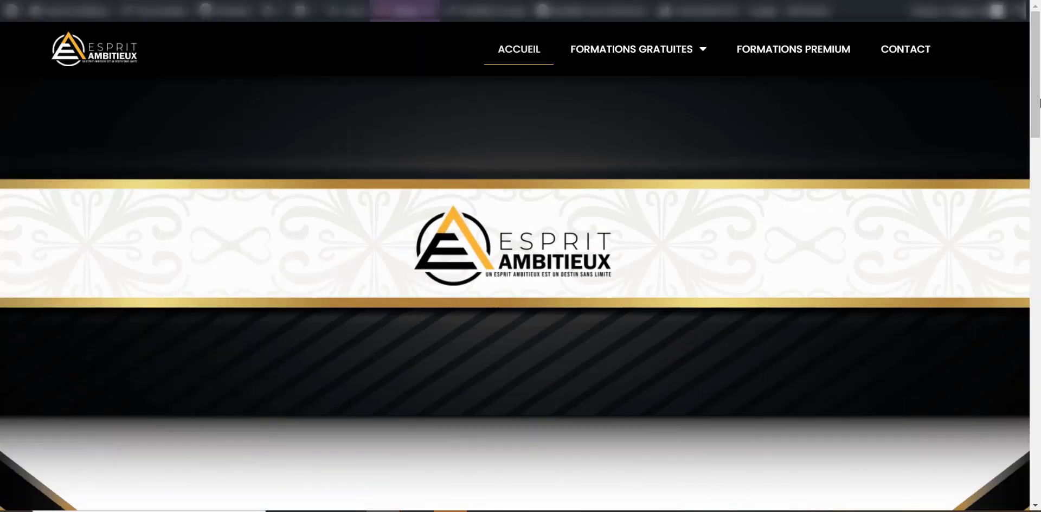
Look over the Esprit Ambitieux home page and its list of free training courses.
scroll(850, 120, "down", 1)
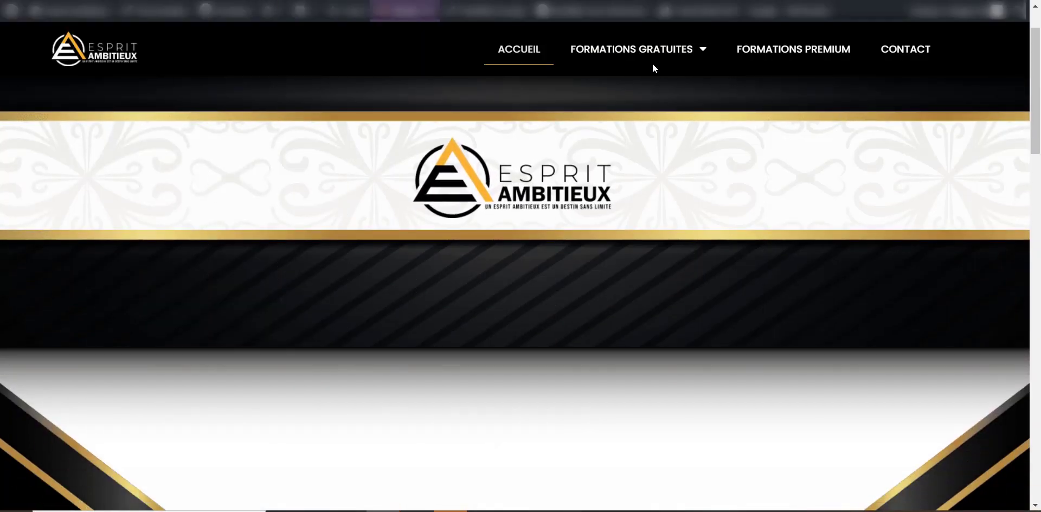
mouse_move(653, 59)
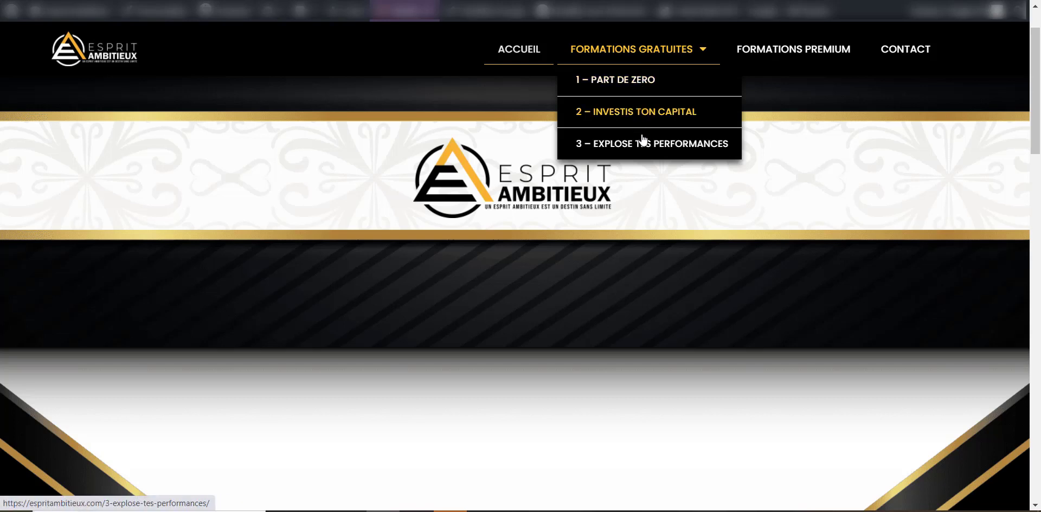
scroll(633, 86, "down", 6)
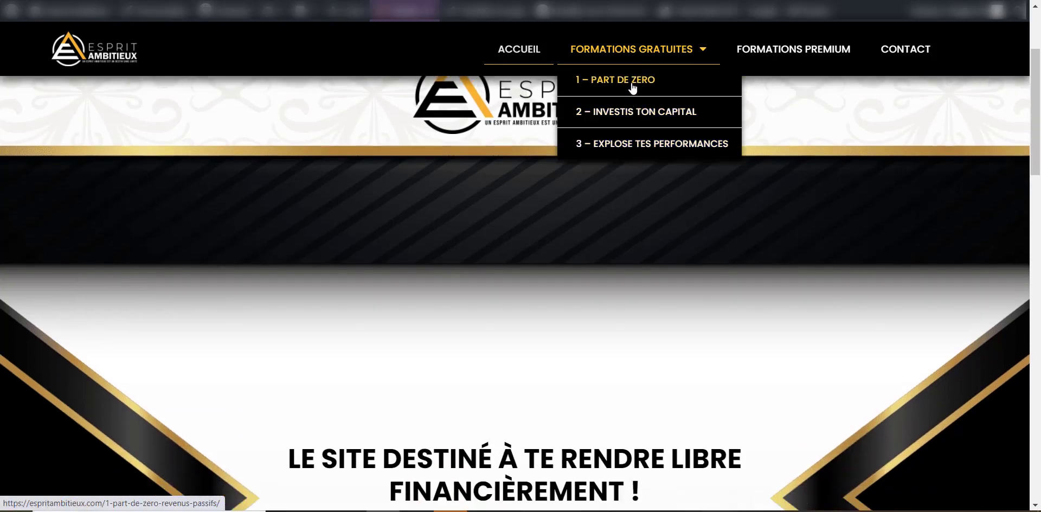
scroll(691, 160, "up", 2)
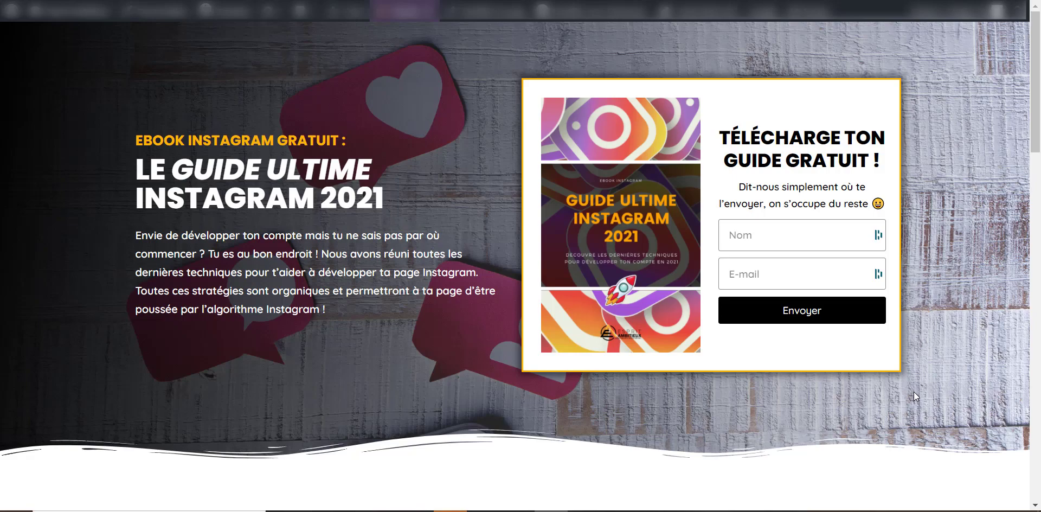
Review the finished Instagram ebook landing page, from the download form to the testimonials.
scroll(323, 359, "down", 5)
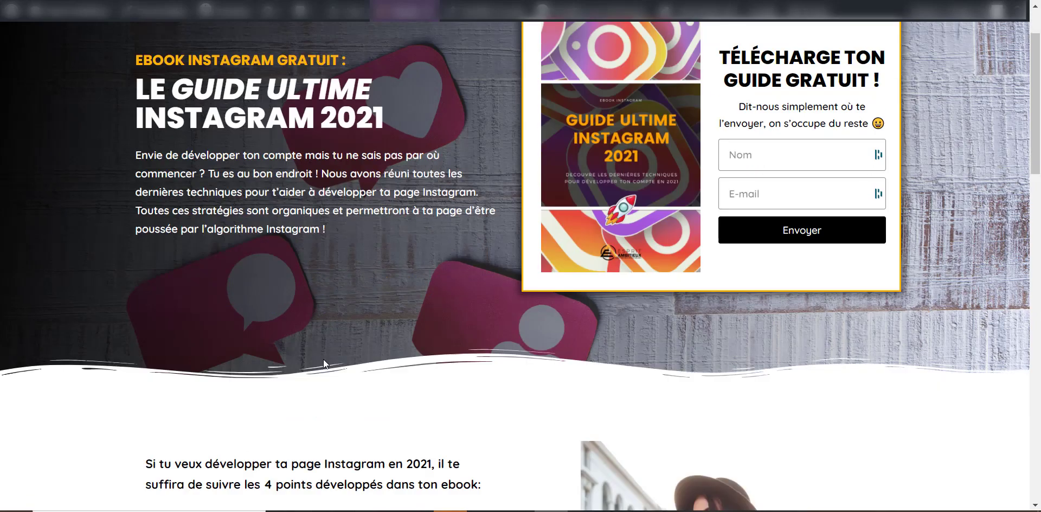
scroll(323, 359, "up", 4)
scroll(326, 358, "down", 2)
scroll(326, 358, "down", 10)
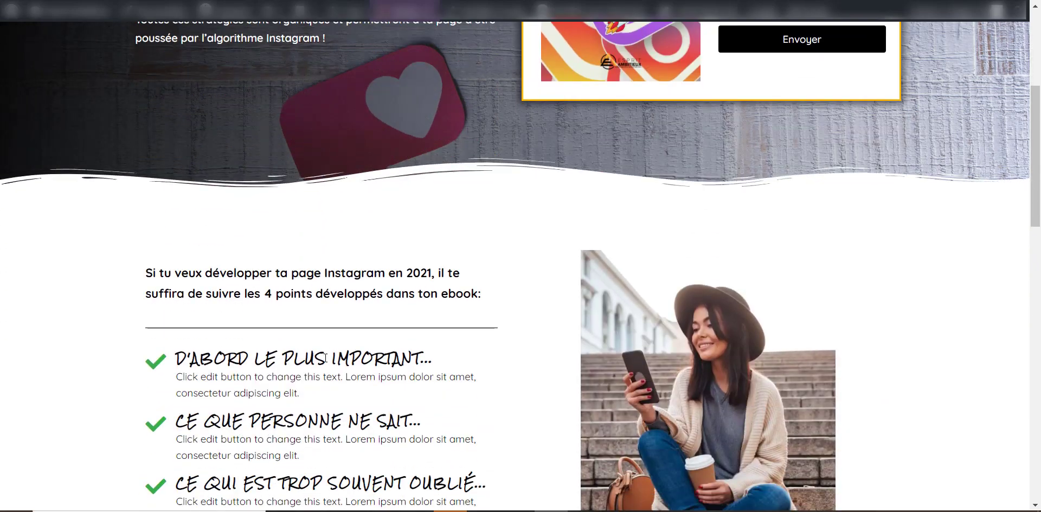
scroll(325, 357, "up", 7)
scroll(325, 358, "down", 15)
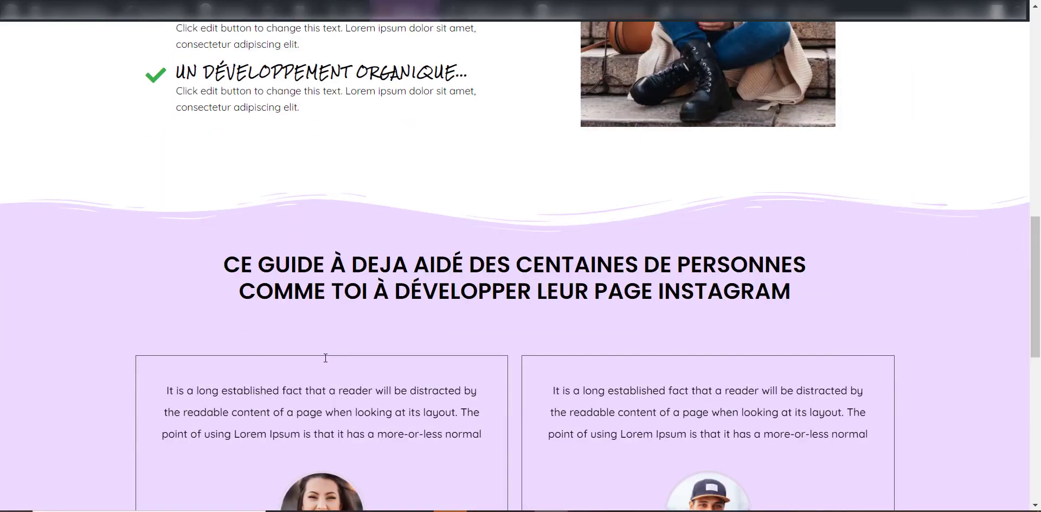
scroll(325, 358, "up", 20)
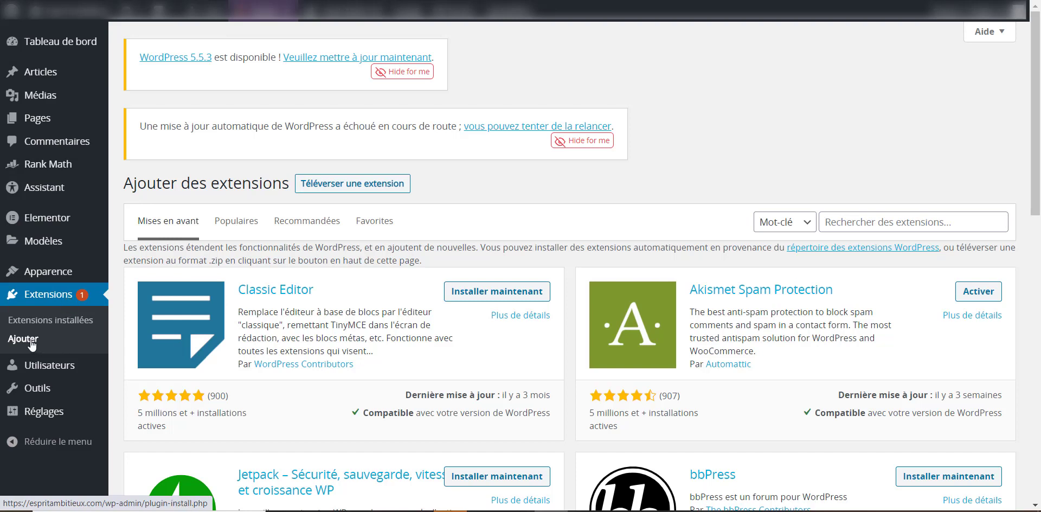
Search the WordPress plugin directory for "elementor" and look over the Elementor website's home page.
left_click(919, 221)
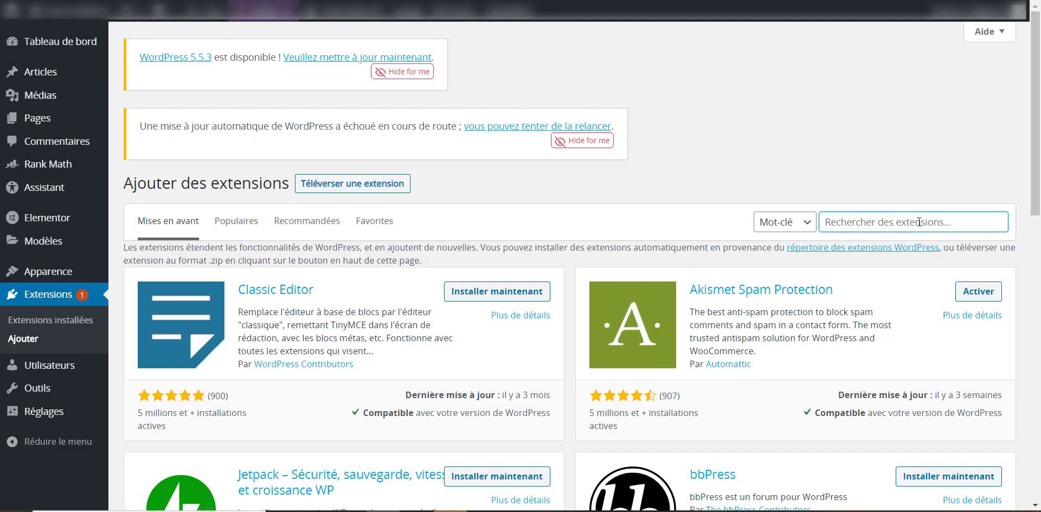
type("elementor")
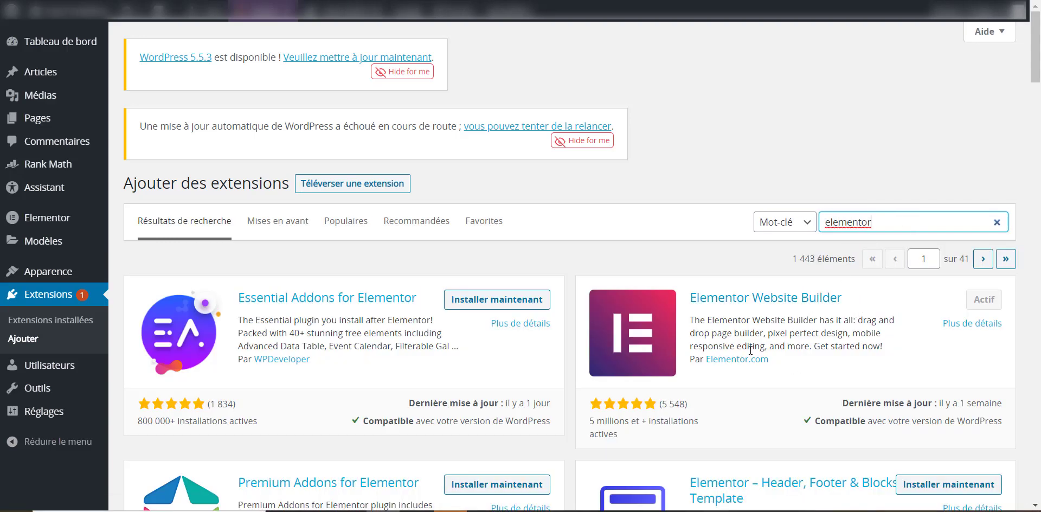
scroll(1008, 238, "down", 1)
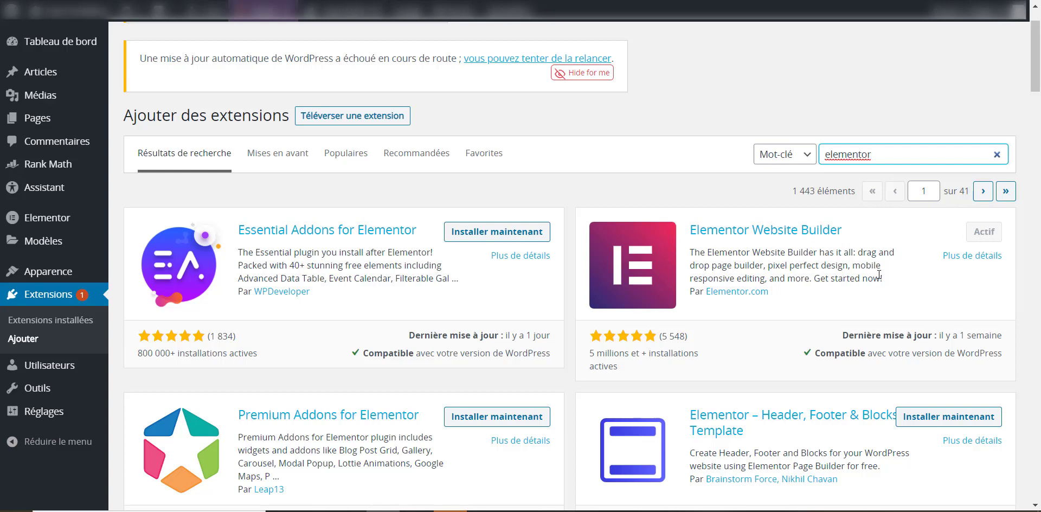
scroll(879, 274, "up", 1)
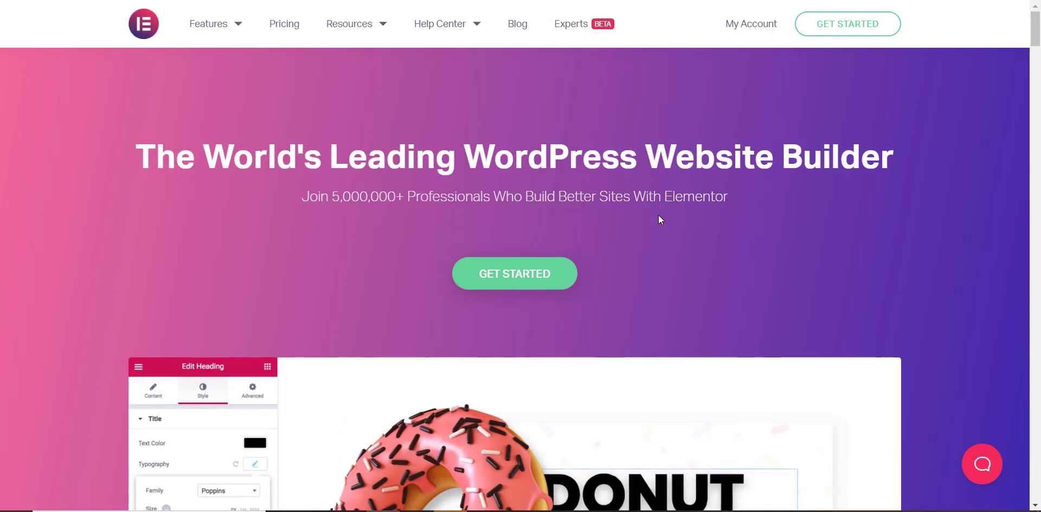
scroll(659, 217, "down", 2)
scroll(659, 215, "up", 2)
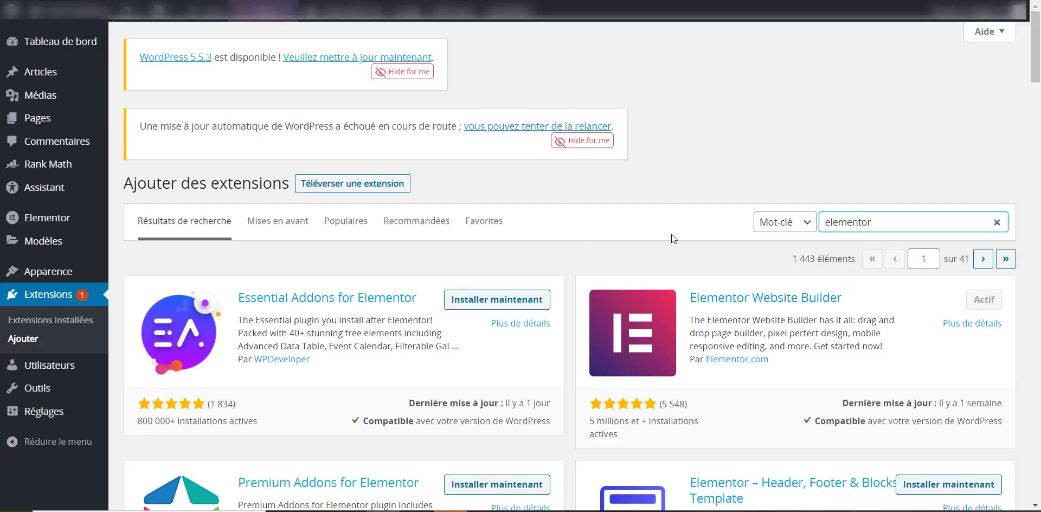
Show the form for uploading a .zip plugin, and review the example Instagram ebook landing page again.
left_click(392, 187)
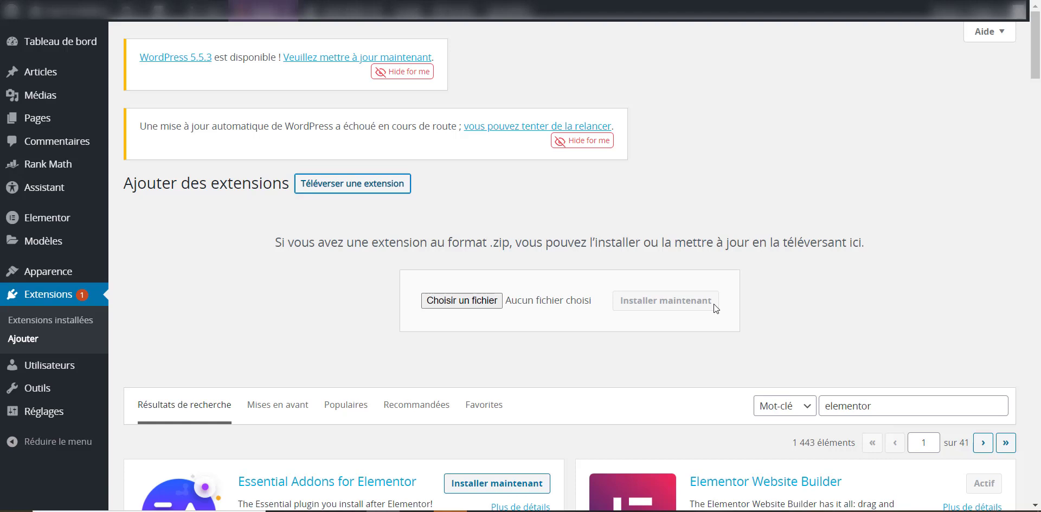
scroll(710, 341, "down", 1)
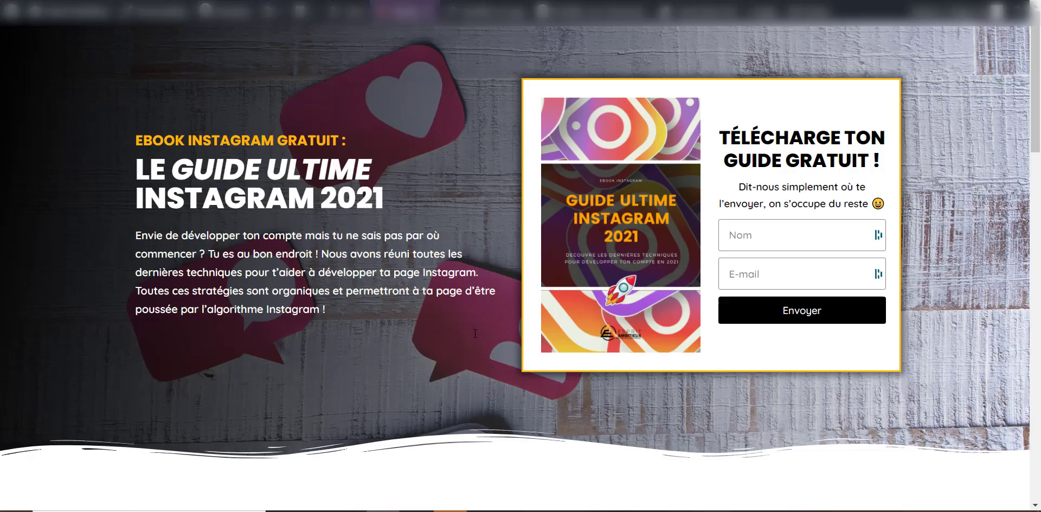
scroll(611, 352, "down", 15)
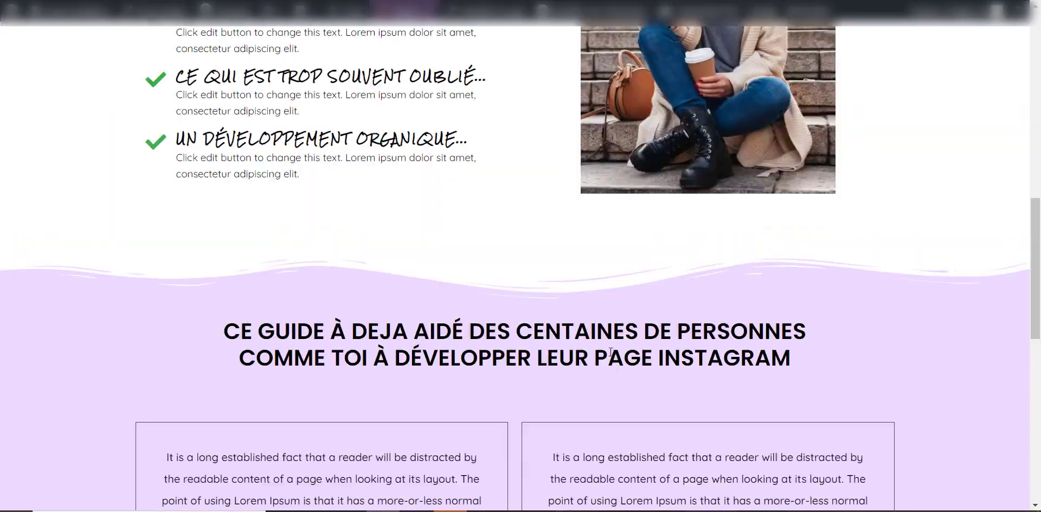
scroll(611, 353, "up", 15)
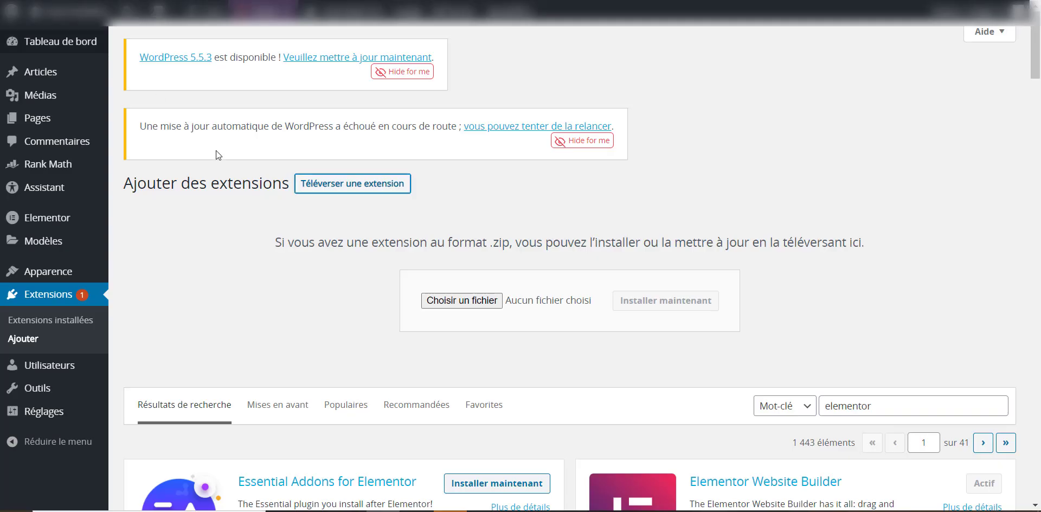
Add a new WordPress page titled "Ebook Guide Instagram 2021".
left_click(58, 120)
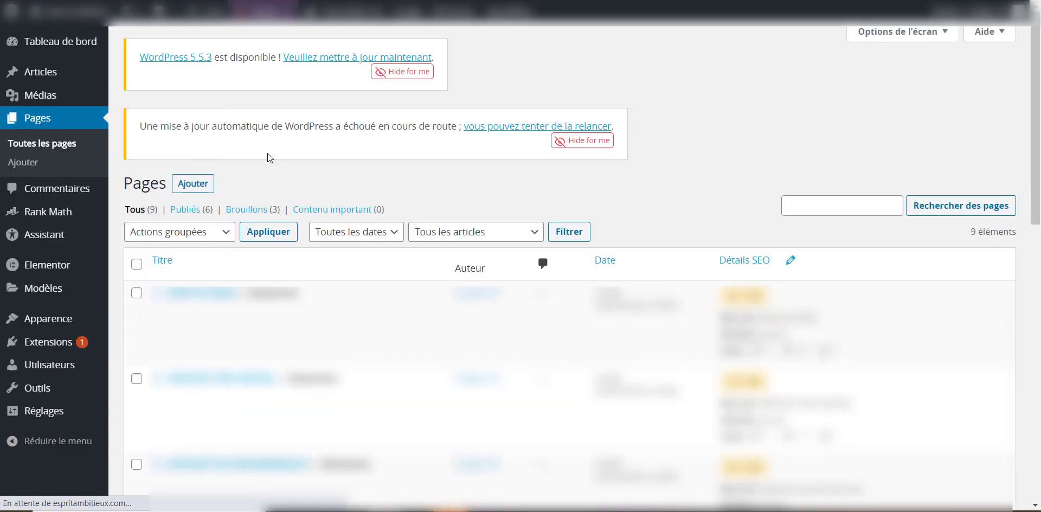
left_click(208, 185)
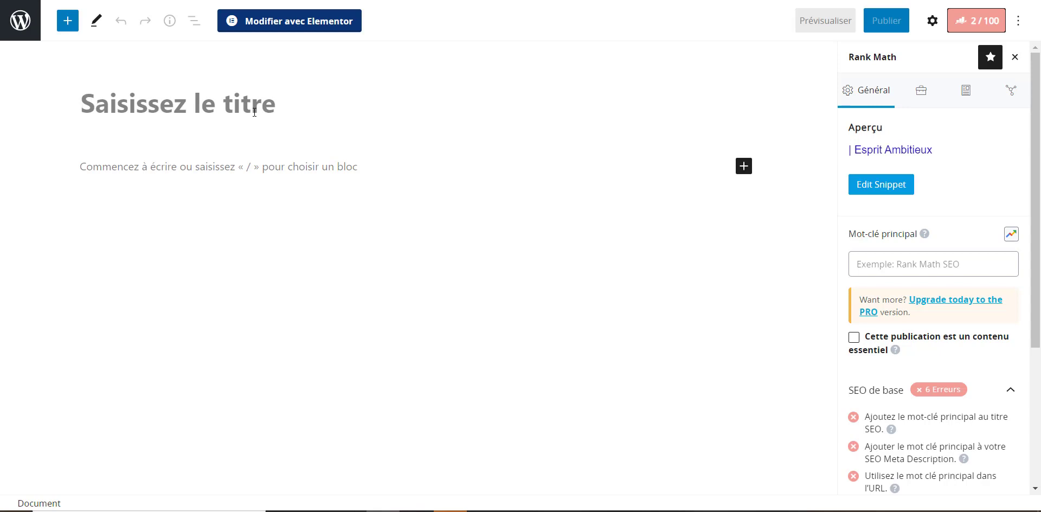
type("Ebook -")
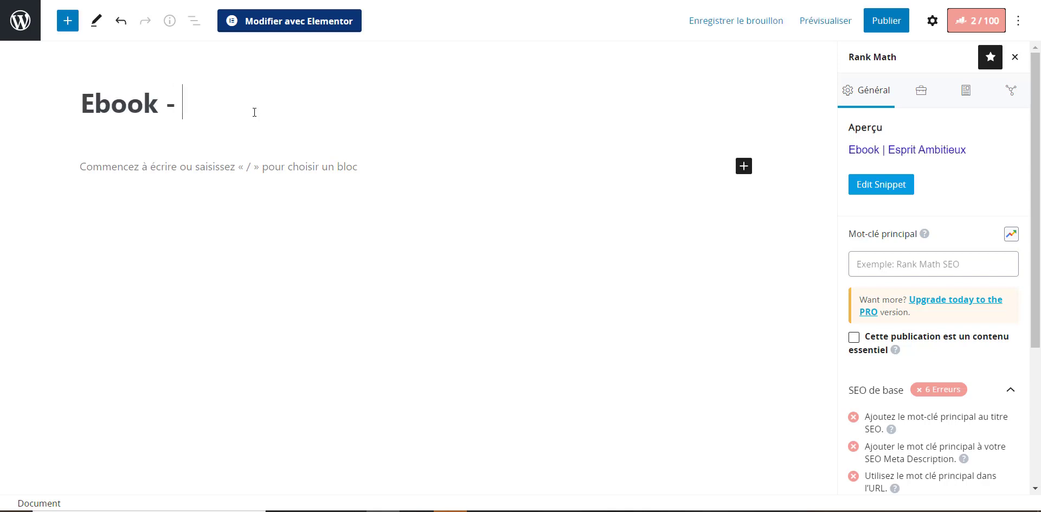
key("BackSpace")
key("BackSpace")
type("Instagram")
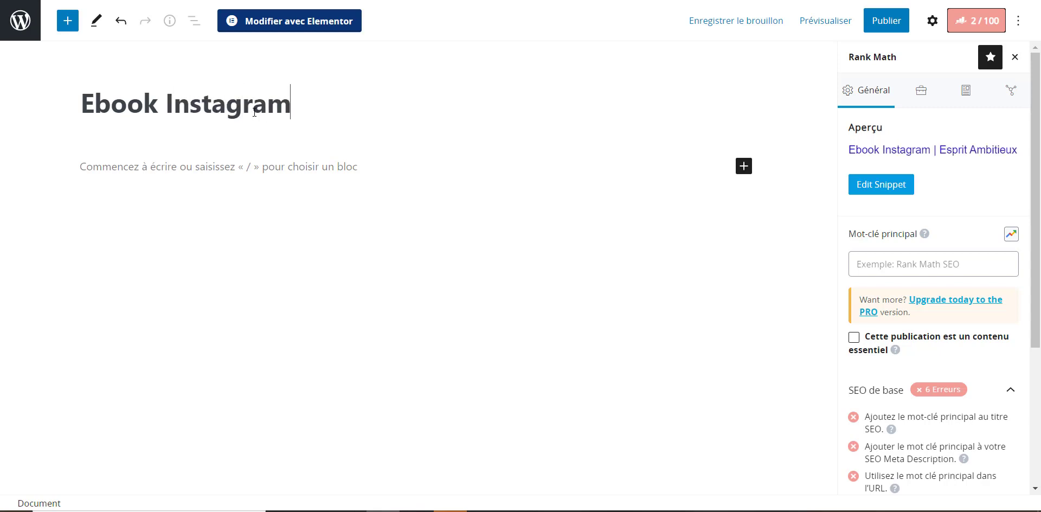
type("Guide")
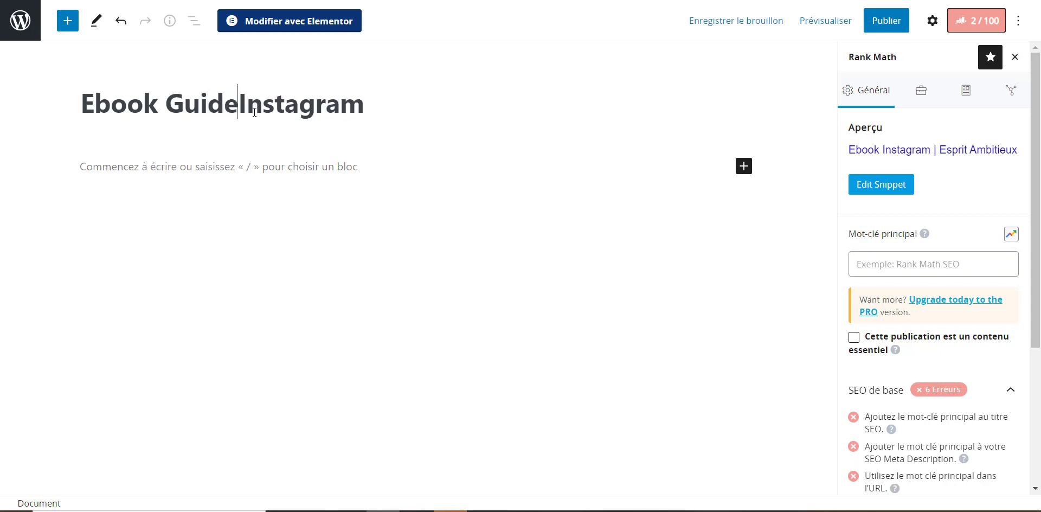
key("Right")
key("Right")
key("Right")
key("Right")
type("2021")
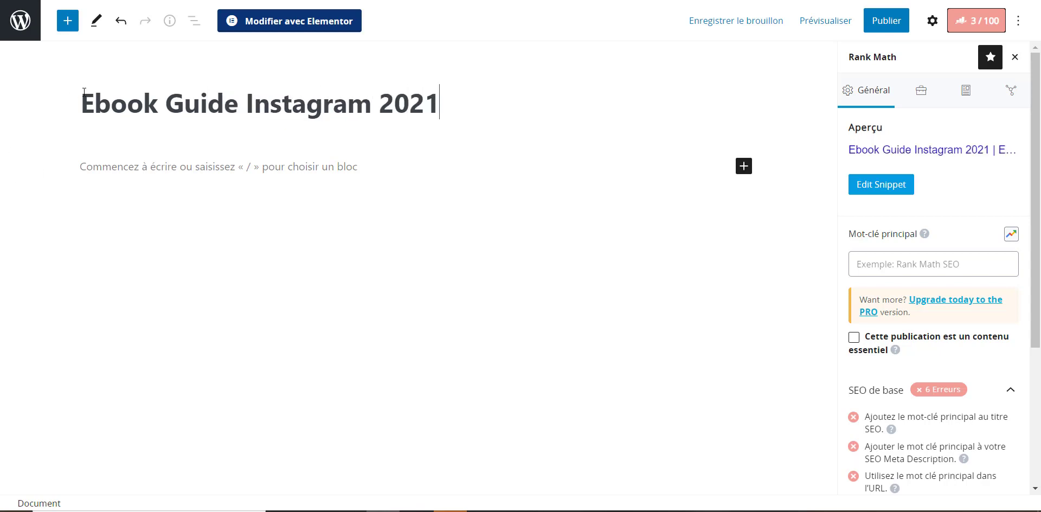
Open the new page in the Elementor editor and look over its default header, title and footer.
left_click(282, 24)
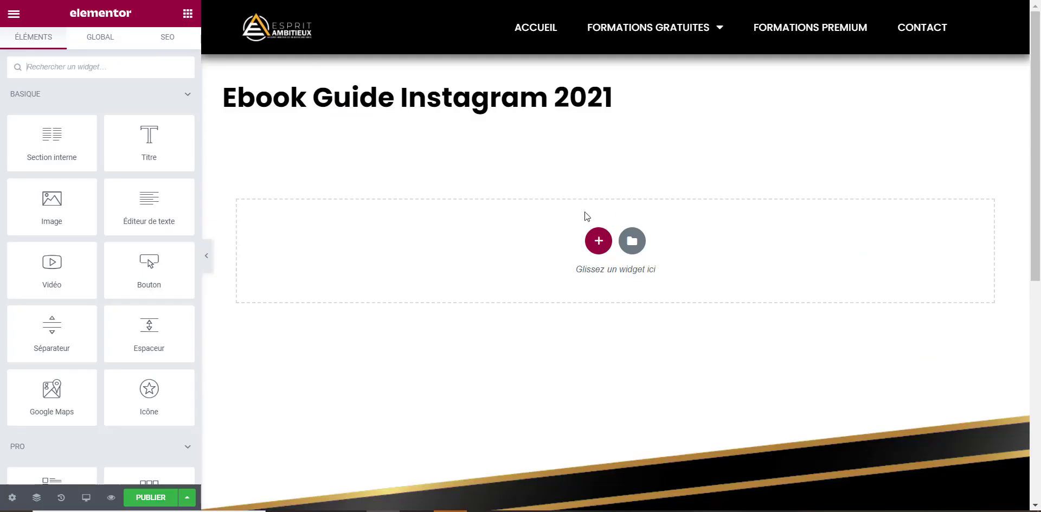
scroll(825, 252, "down", 2)
scroll(824, 251, "up", 2)
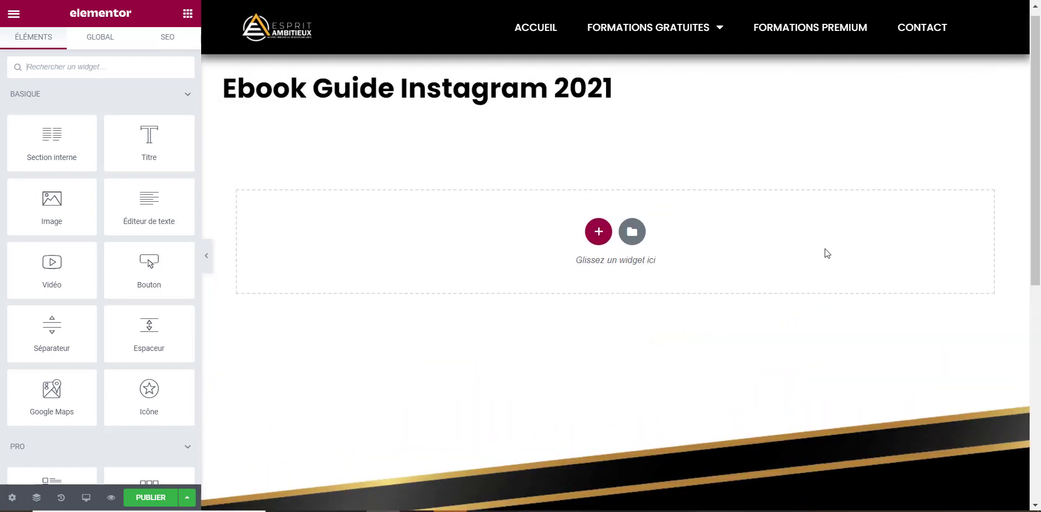
scroll(827, 253, "down", 2)
scroll(826, 254, "up", 3)
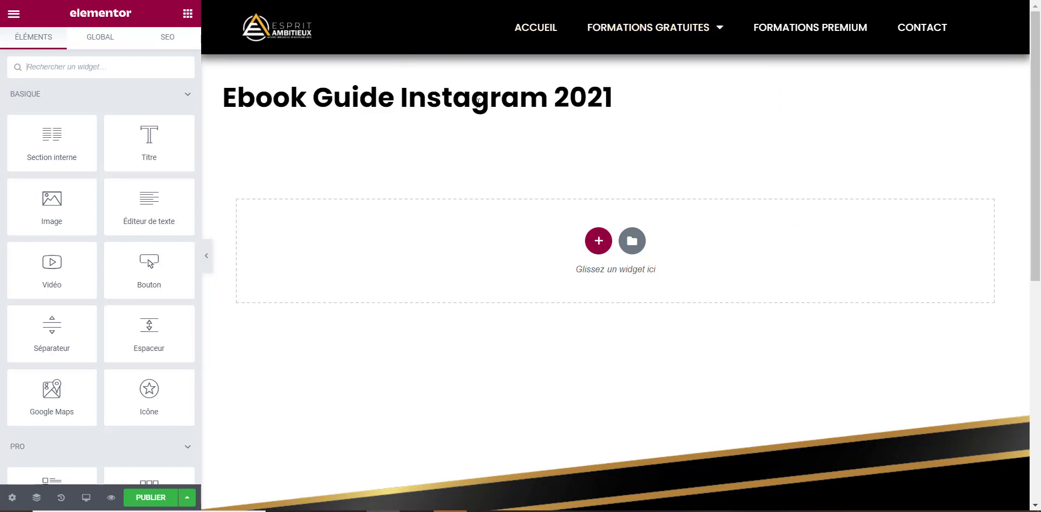
scroll(744, 194, "down", 6)
scroll(848, 267, "up", 6)
Set the page template to Elementor canevas in the page settings.
left_click(12, 498)
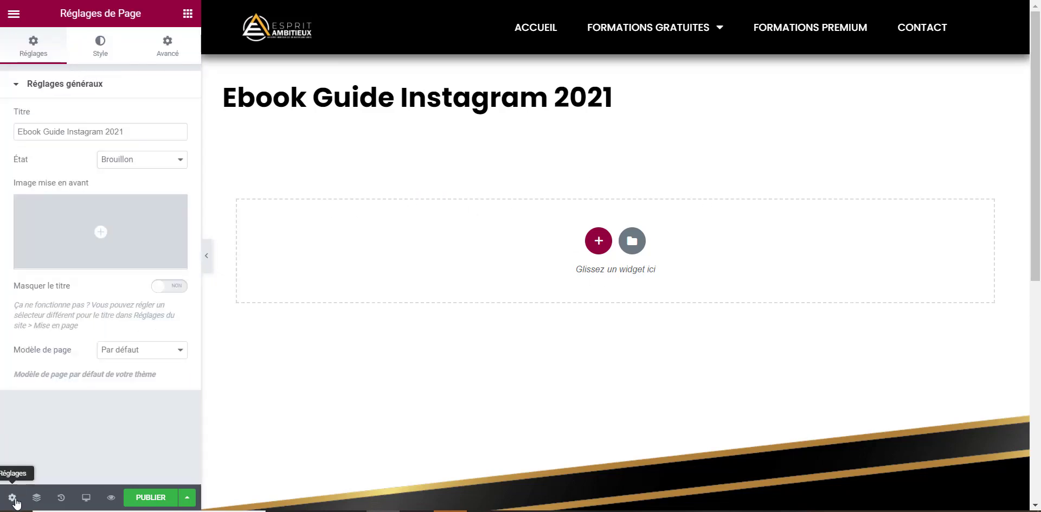
left_click(158, 354)
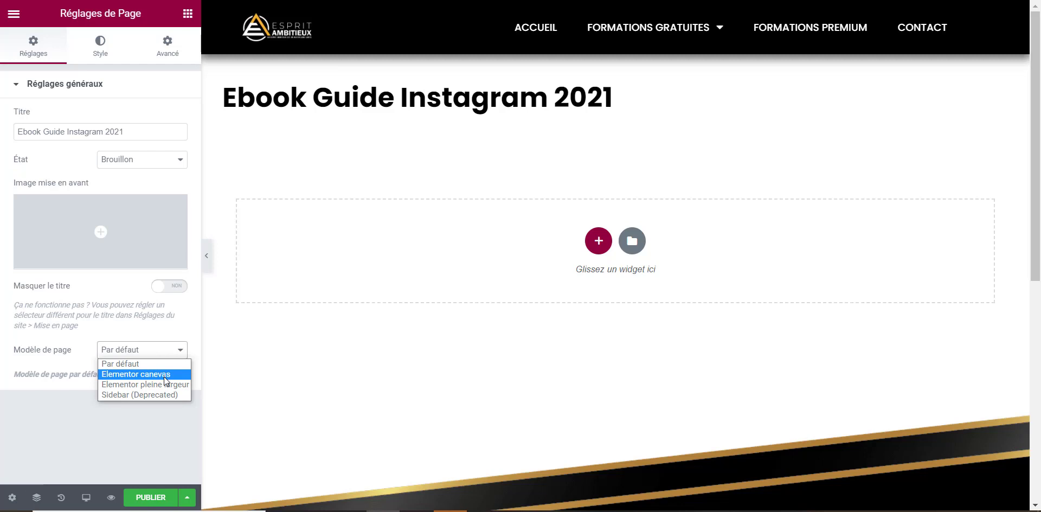
left_click(164, 374)
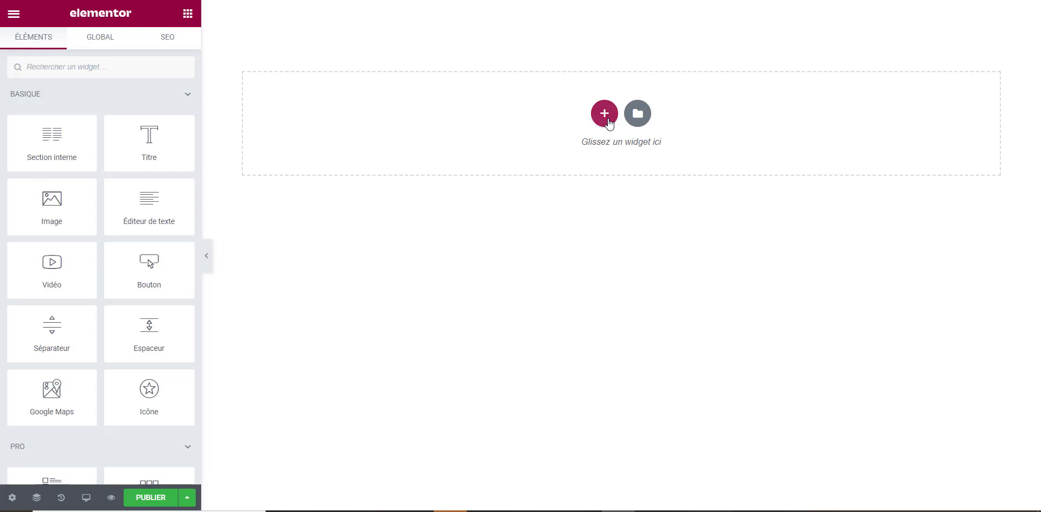
Add a section with two equal columns and set its height to Hauteur min. with a minimum of 600 px.
left_click(599, 118)
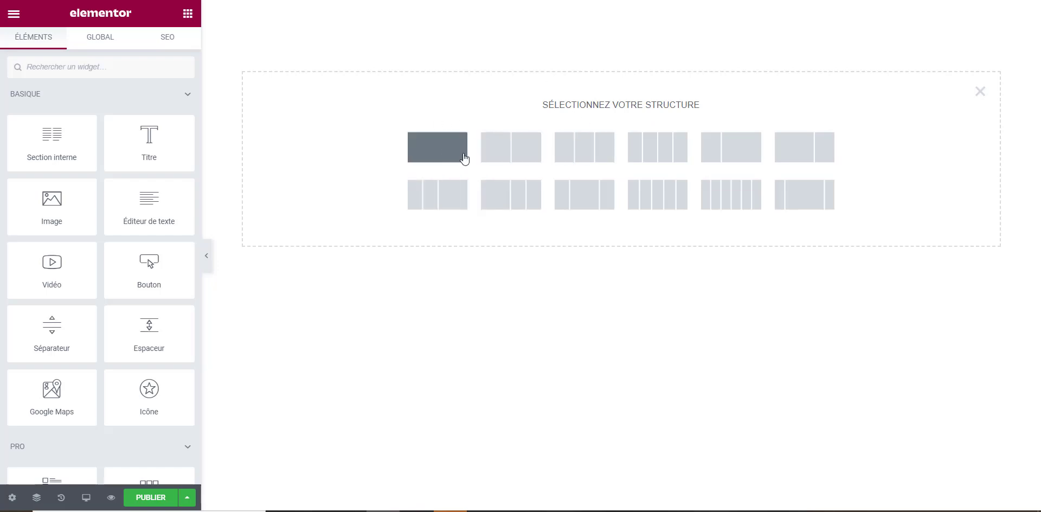
left_click(513, 149)
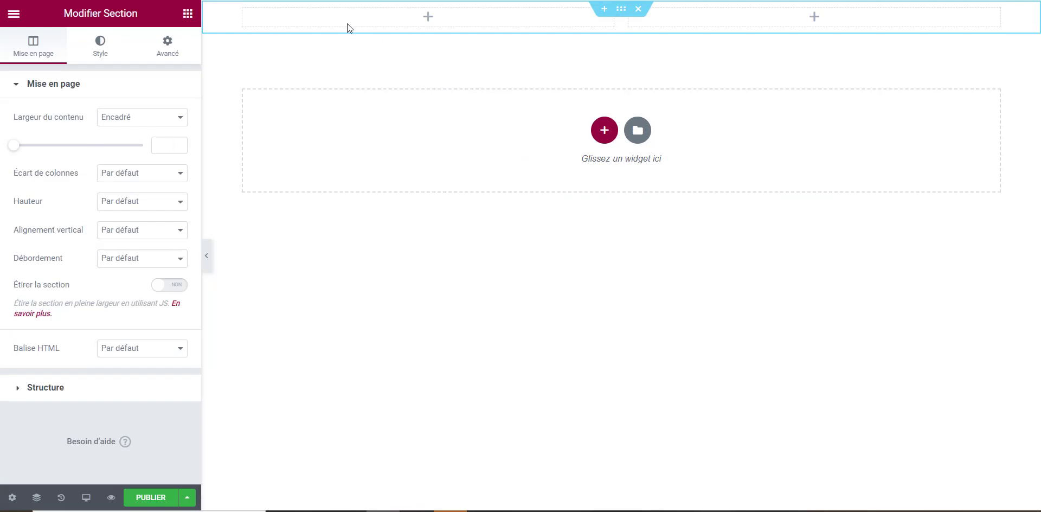
left_click(157, 200)
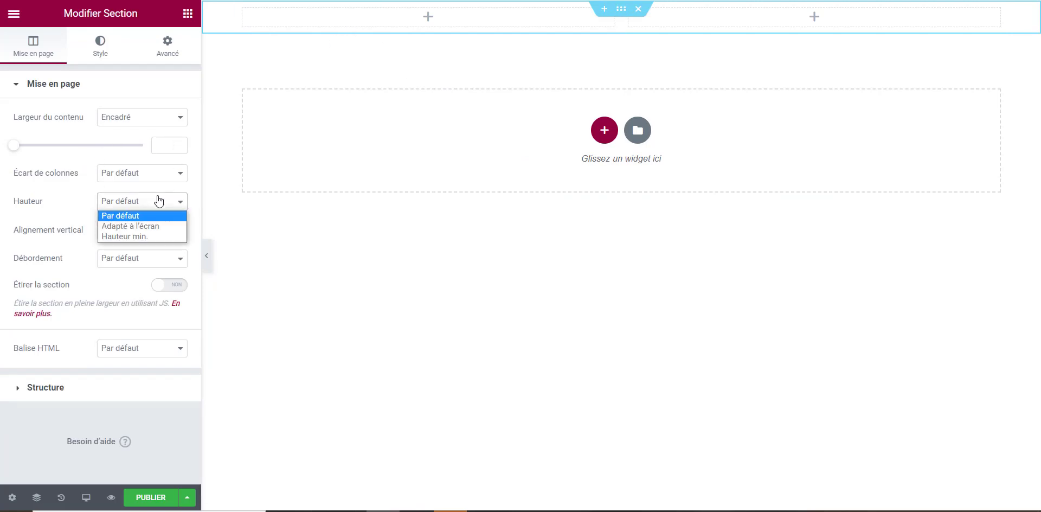
left_click(151, 235)
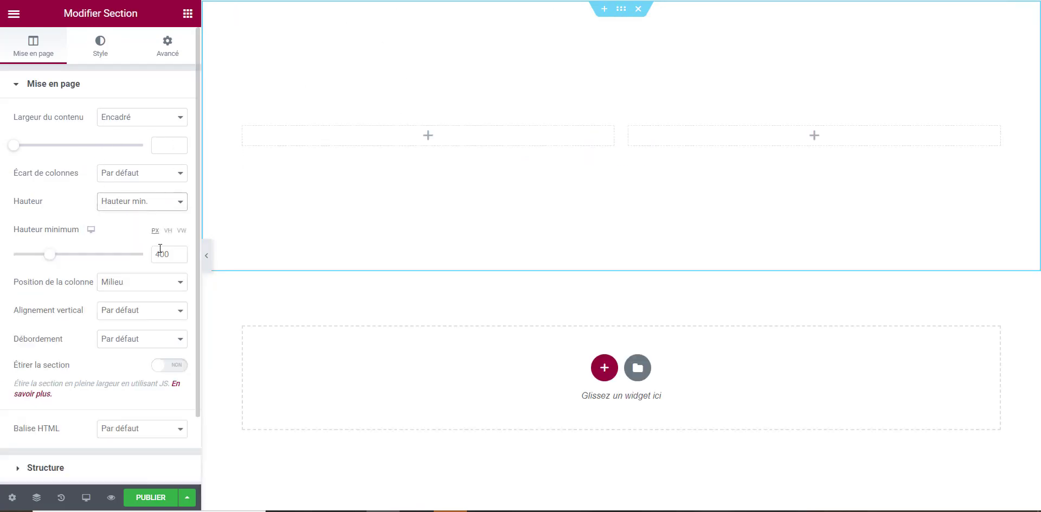
key("Left")
key("Left")
key("BackSpace")
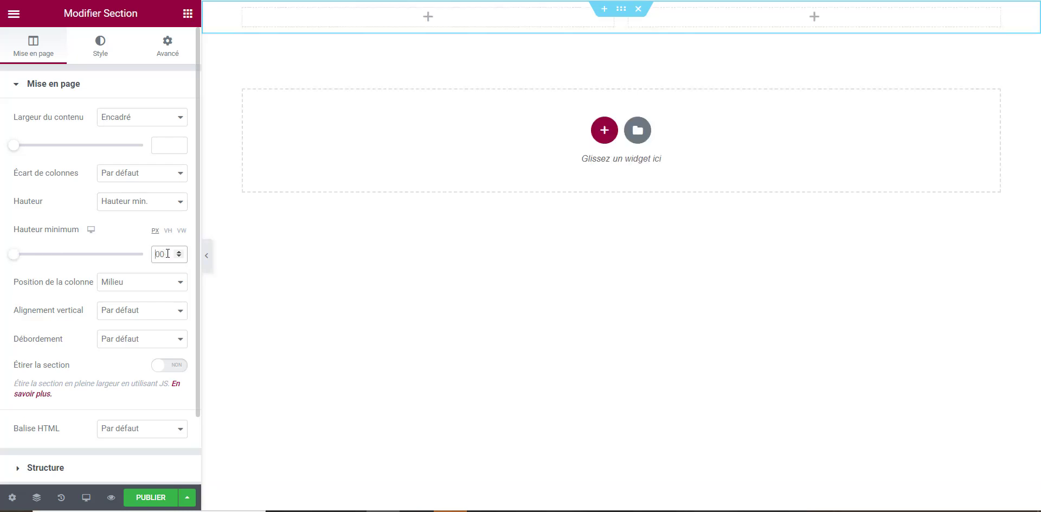
type("6")
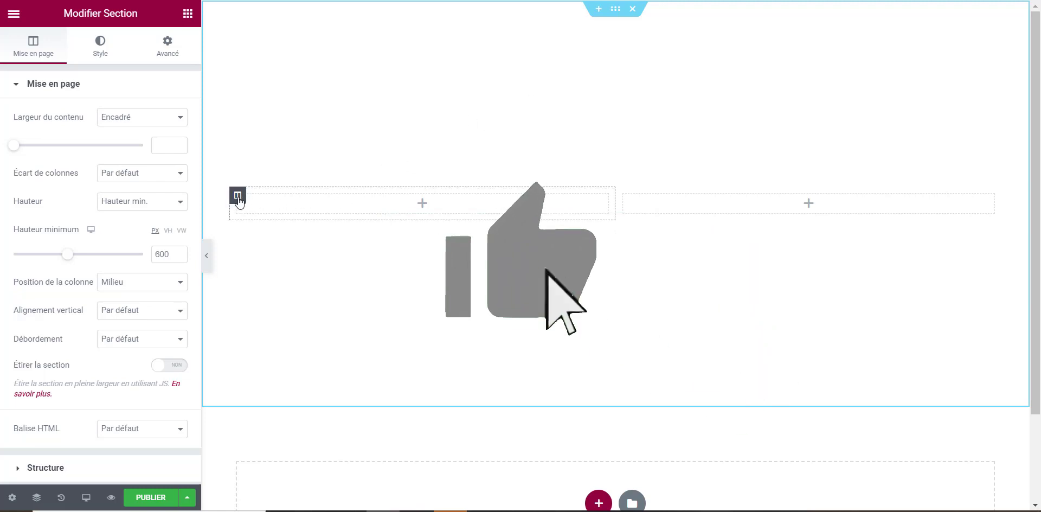
Add a Titre widget followed by two Éditeur de texte widgets in the section's first column.
left_click(323, 211)
left_click(346, 206)
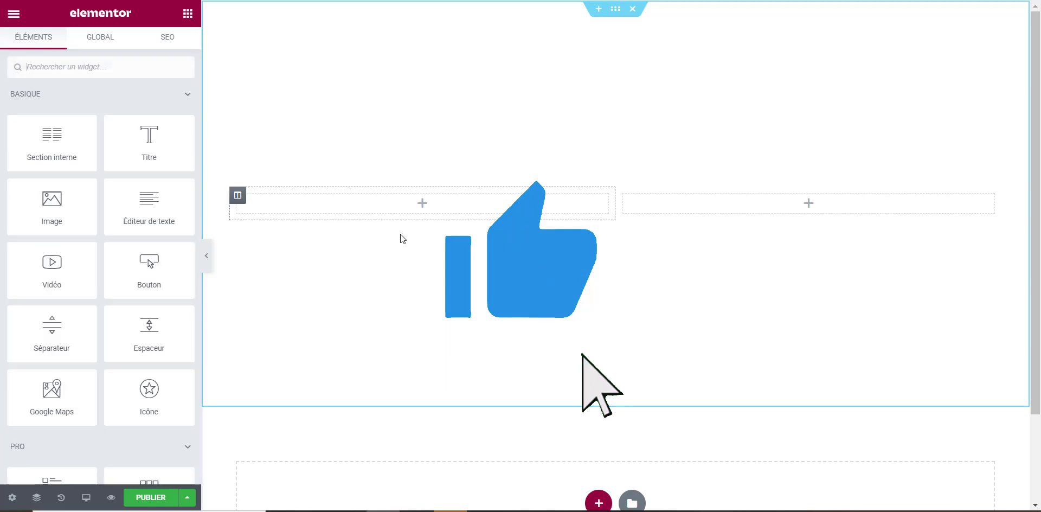
left_click_drag(153, 140, 428, 205)
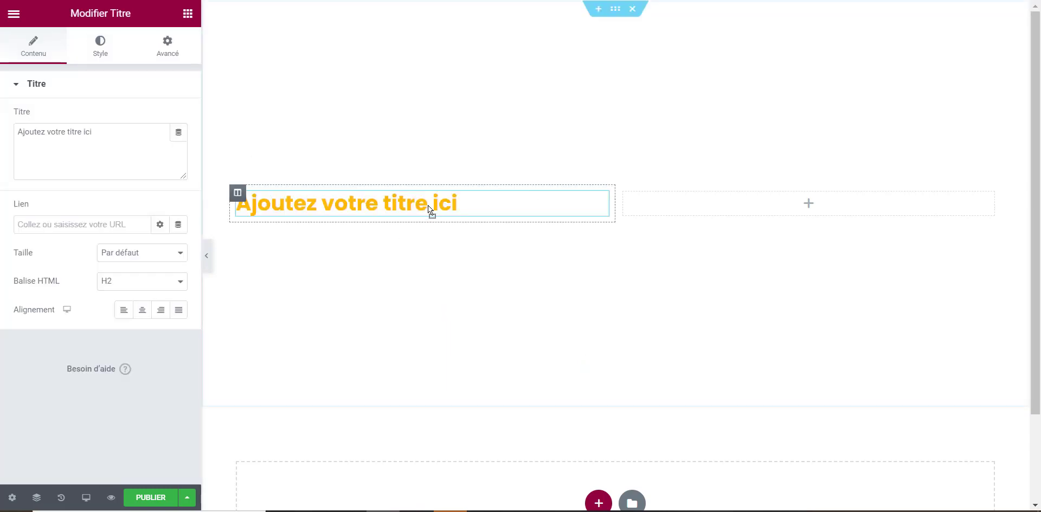
left_click(188, 15)
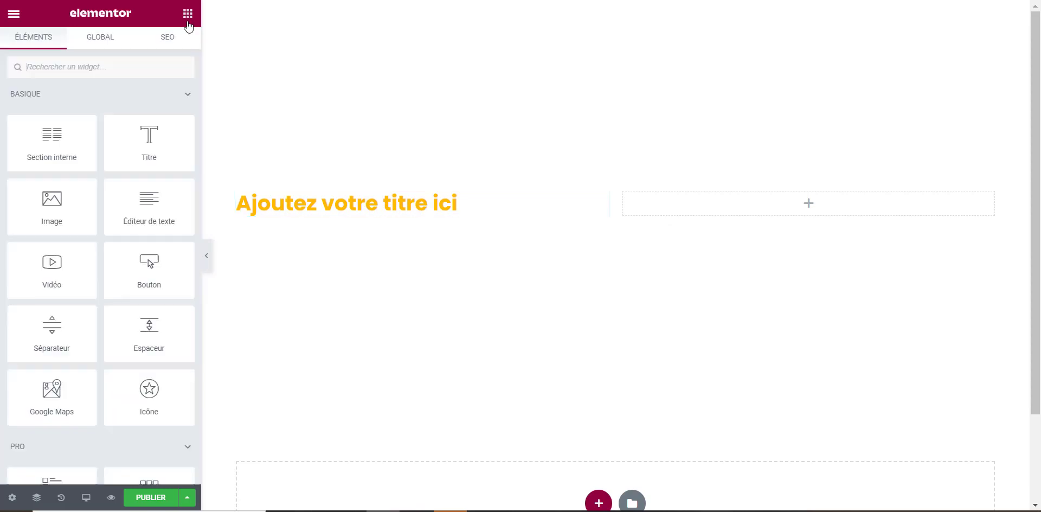
left_click_drag(169, 214, 314, 210)
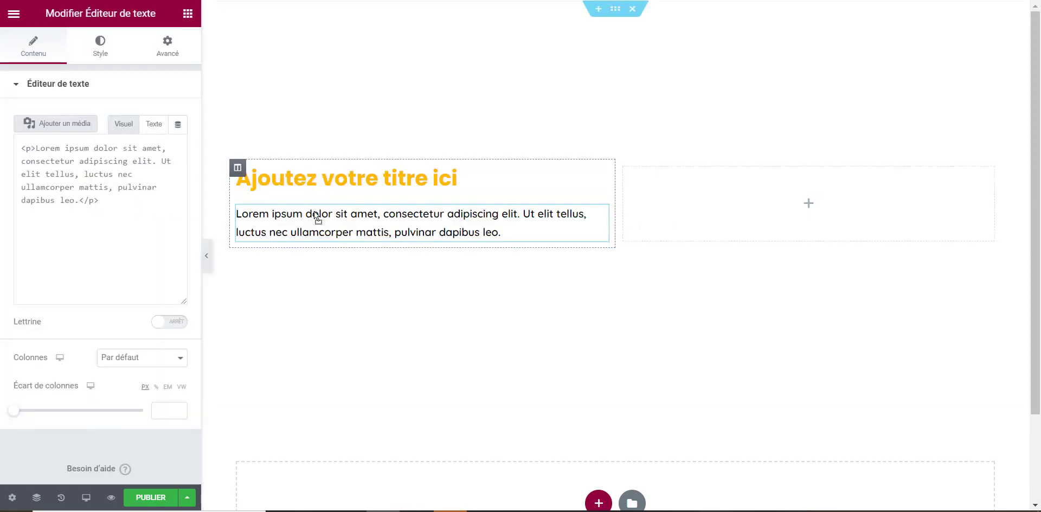
left_click(188, 13)
left_click_drag(149, 205, 392, 223)
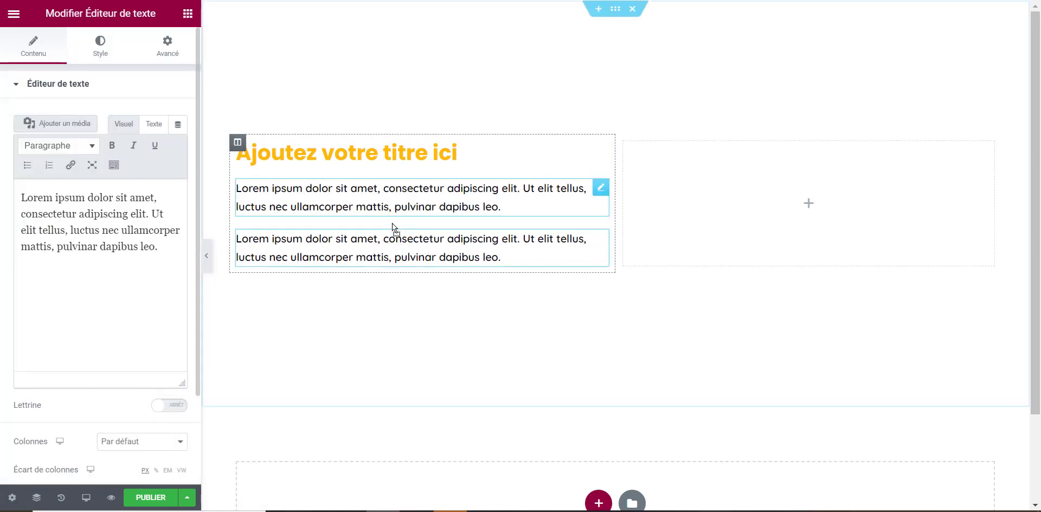
Replace the heading with "EBOOK INSTAGRAM GRATUIT :" copied from the Word document, and set its HTML tag to H3.
left_click(584, 510)
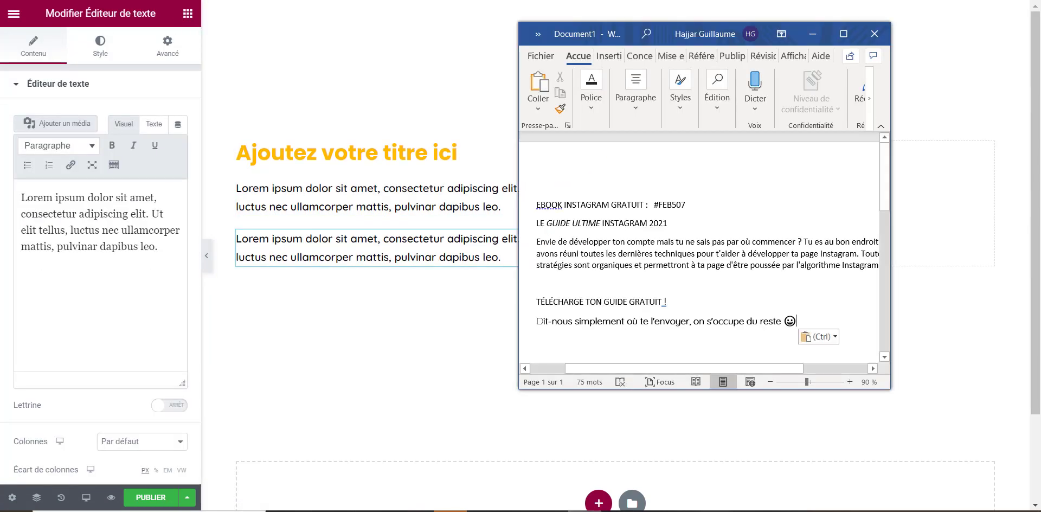
left_click_drag(650, 205, 536, 205)
key("ctrl+c")
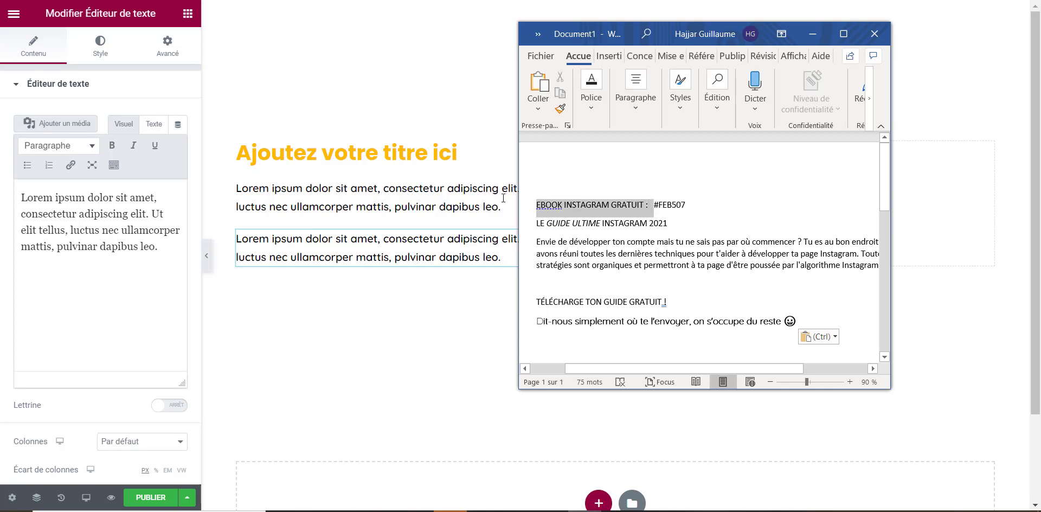
left_click(405, 203)
left_click(336, 152)
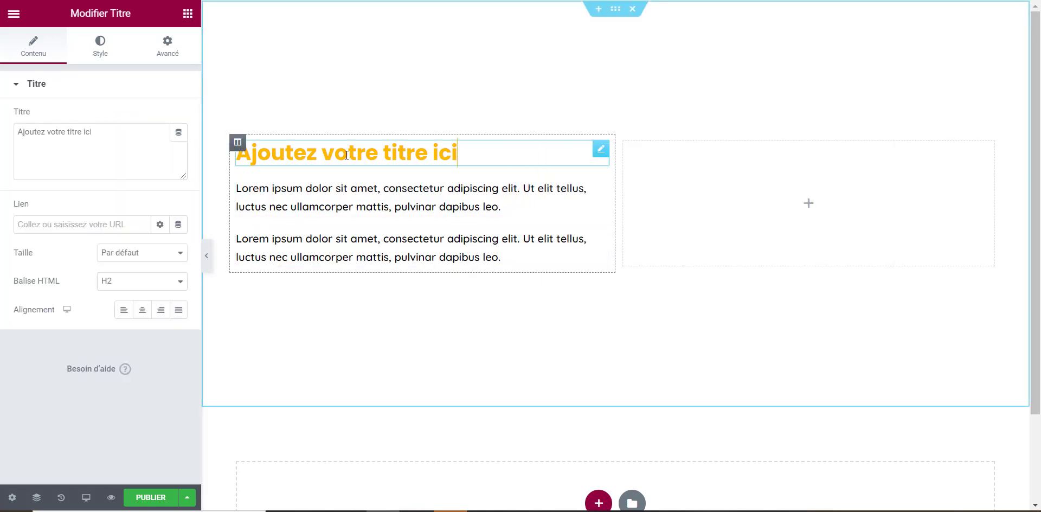
left_click_drag(121, 144, 0, 143)
key("ctrl+v")
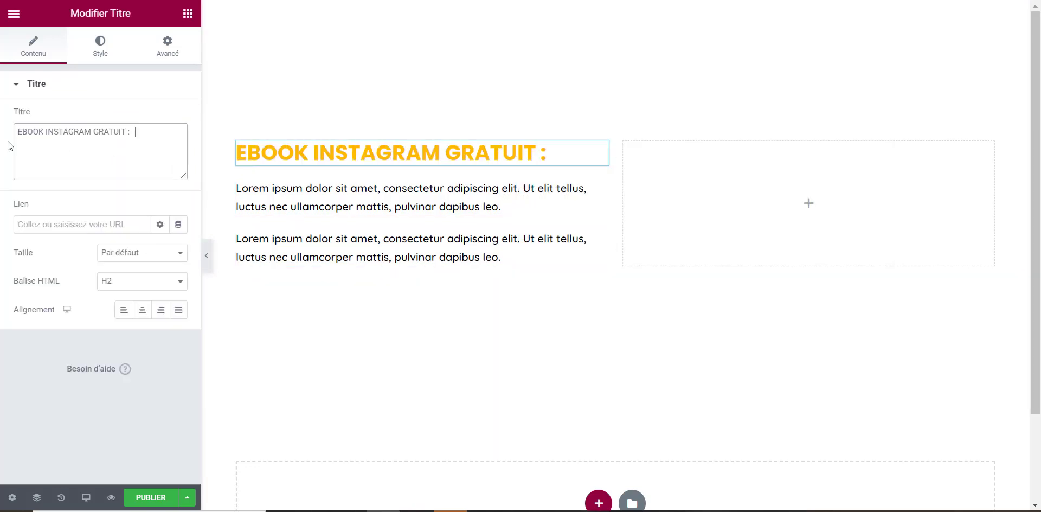
left_click(163, 281)
left_click(154, 314)
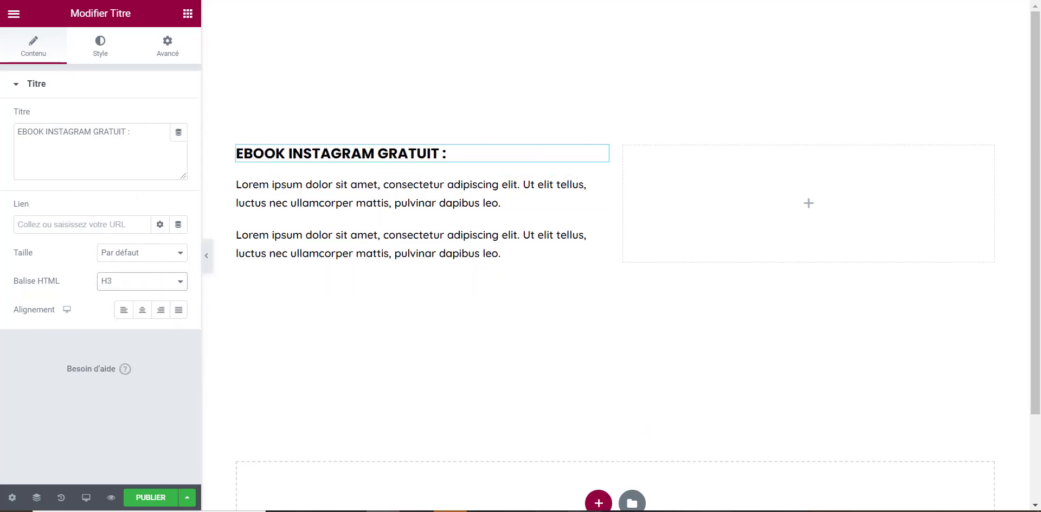
Replace the first text block's placeholder with "LE GUIDE ULTIME INSTAGRAM 2021" copied from the Word document.
left_click(584, 510)
left_click(621, 265)
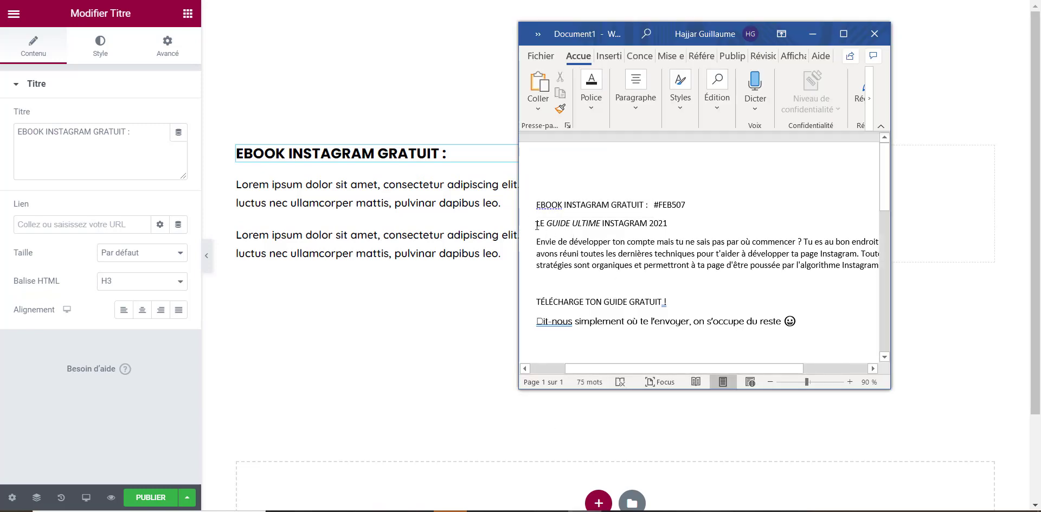
left_click_drag(537, 225, 739, 228)
key("ctrl+c")
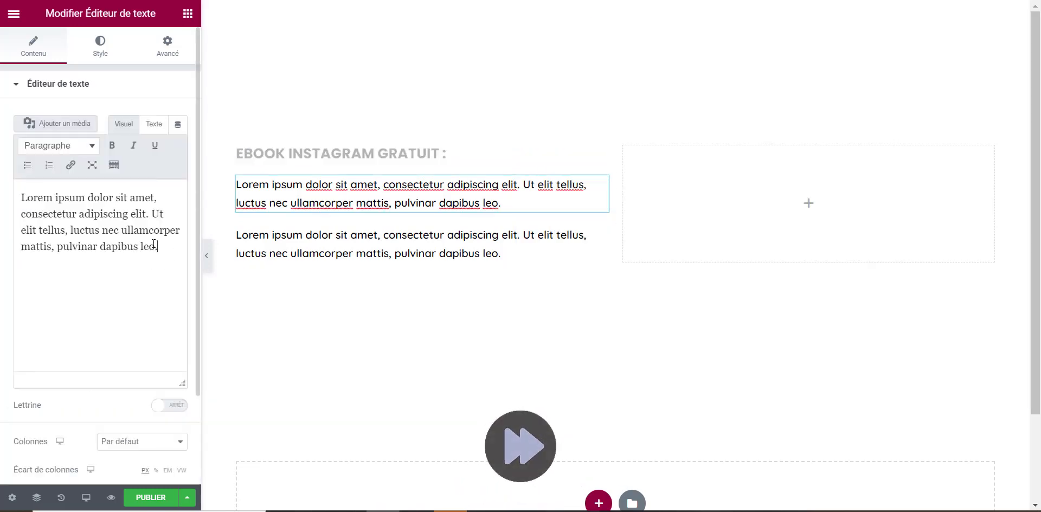
key("ctrl+a")
key("ctrl+v")
Replace the second text block's placeholder with the "Envie de développer ton compte" paragraph copied from the Word document.
left_click(585, 511)
left_click_drag(536, 242, 941, 281)
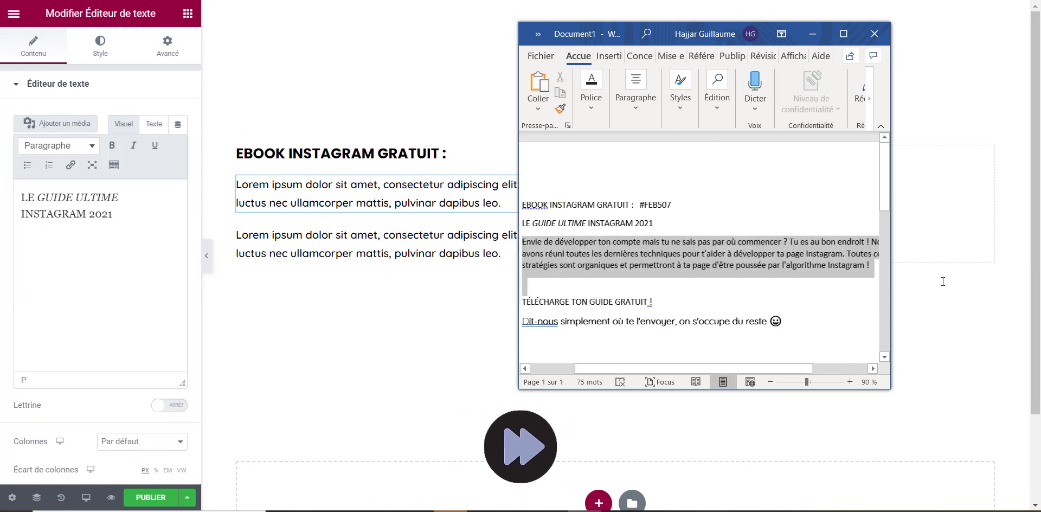
left_click(404, 244)
left_click_drag(160, 247, 10, 198)
type("Envie de développer ton compte mais tu ne sais pas par où commencer ? Tu es au bon endroit ! Nous avons réuni toutes les dernières techniques pour t'aider à développer ta page Instagram. Toutes ces stratégies sont organiques et permettront à ta page d'être poussée par l'algorithme Instagram !")
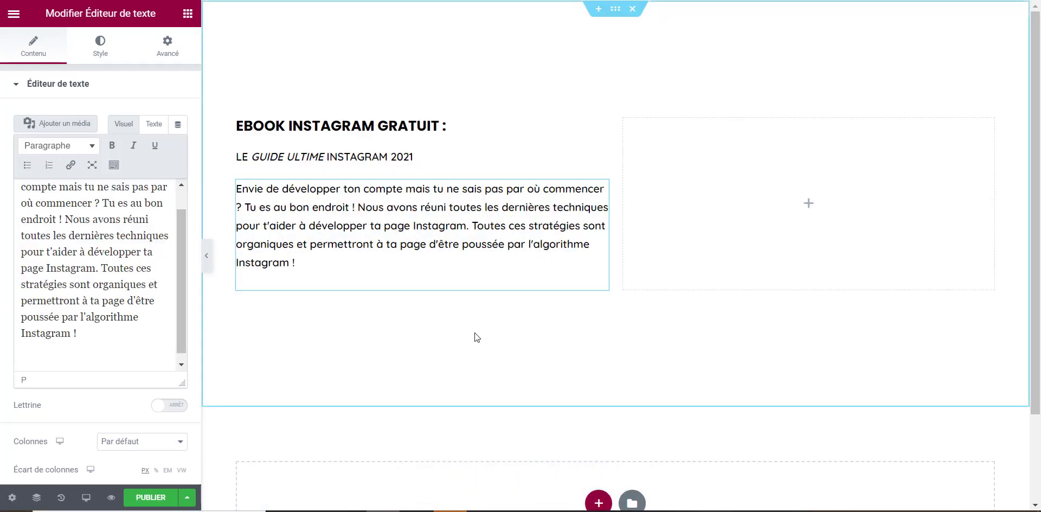
Insert a two-column Section interne into the empty second column.
left_click(639, 128)
left_click(624, 119)
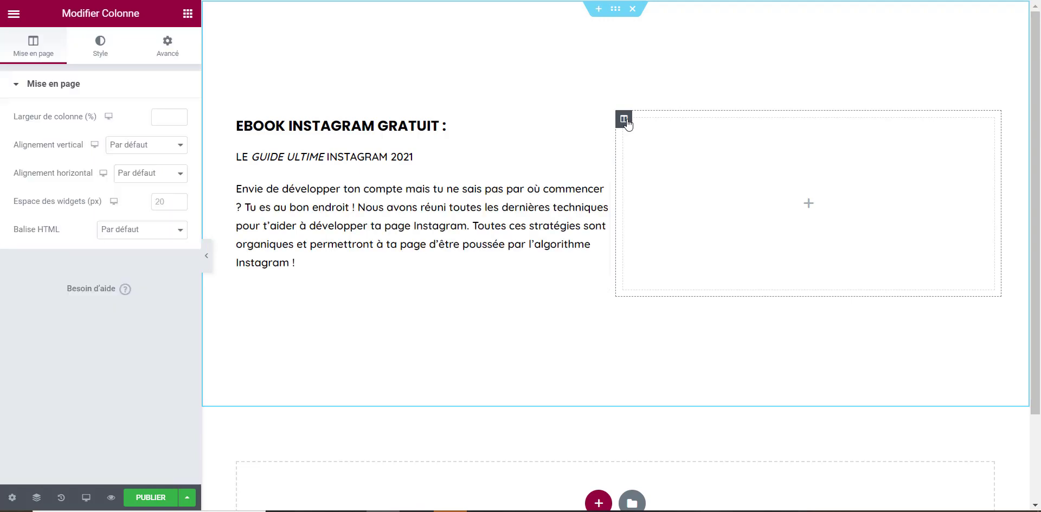
left_click(681, 157)
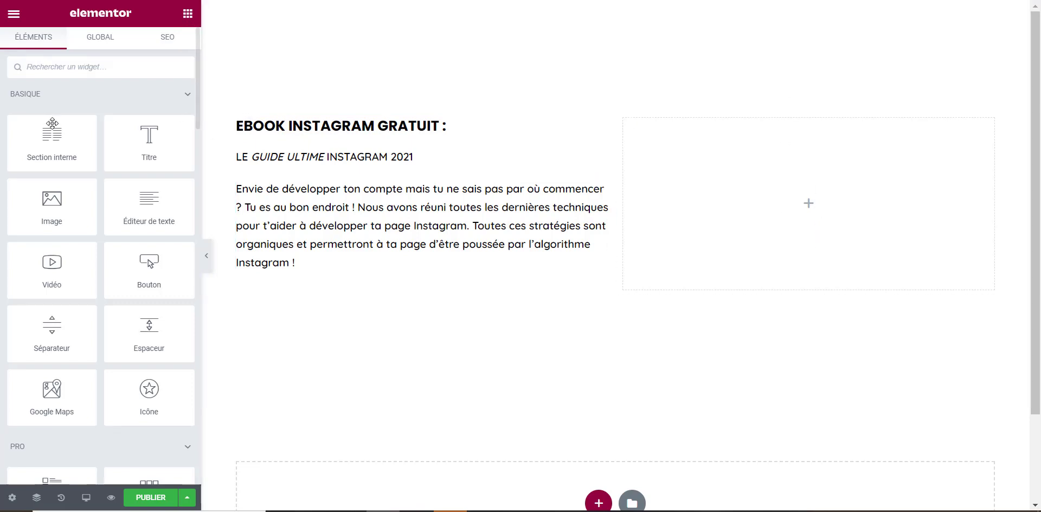
left_click_drag(65, 148, 770, 210)
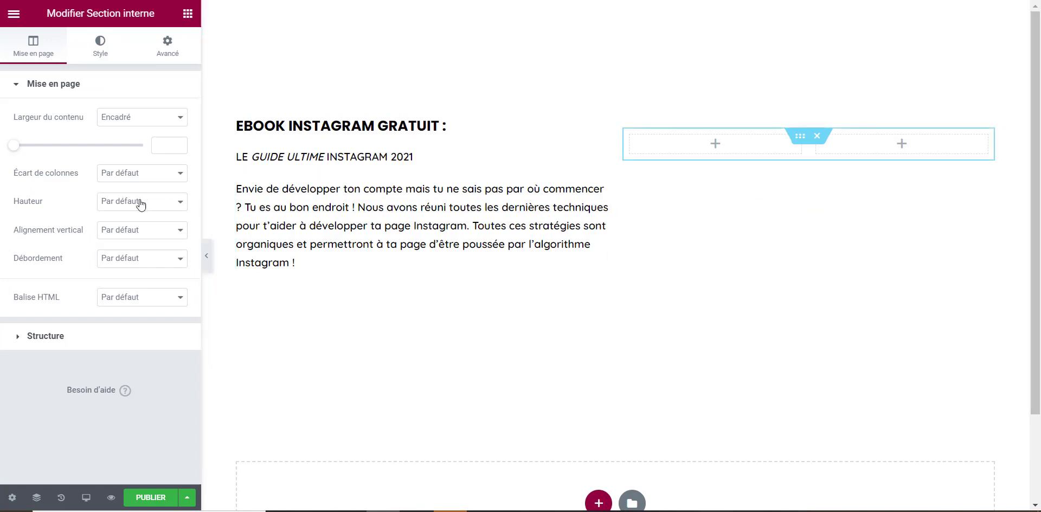
Look through the available widgets and add an Image widget to the inner section's first column.
left_click(184, 15)
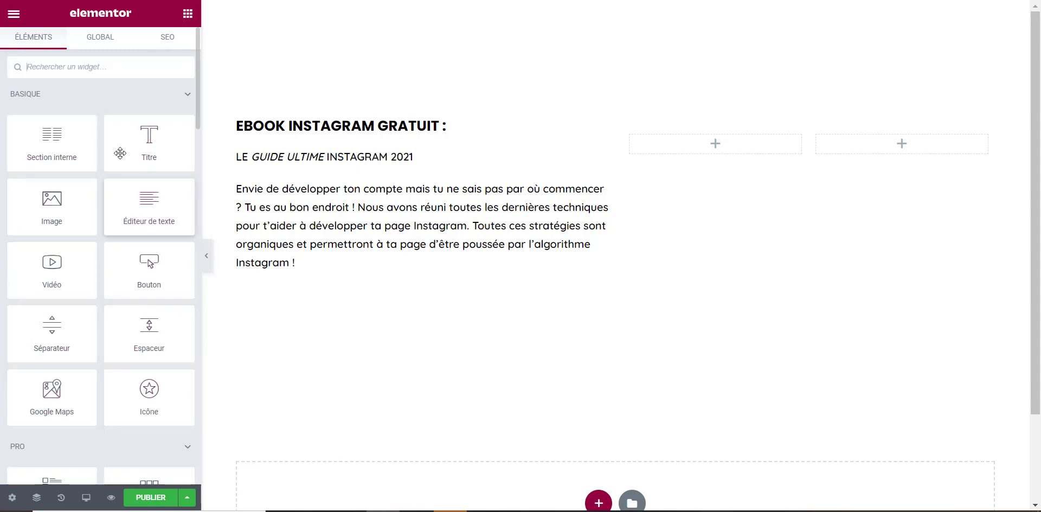
scroll(83, 217, "down", 18)
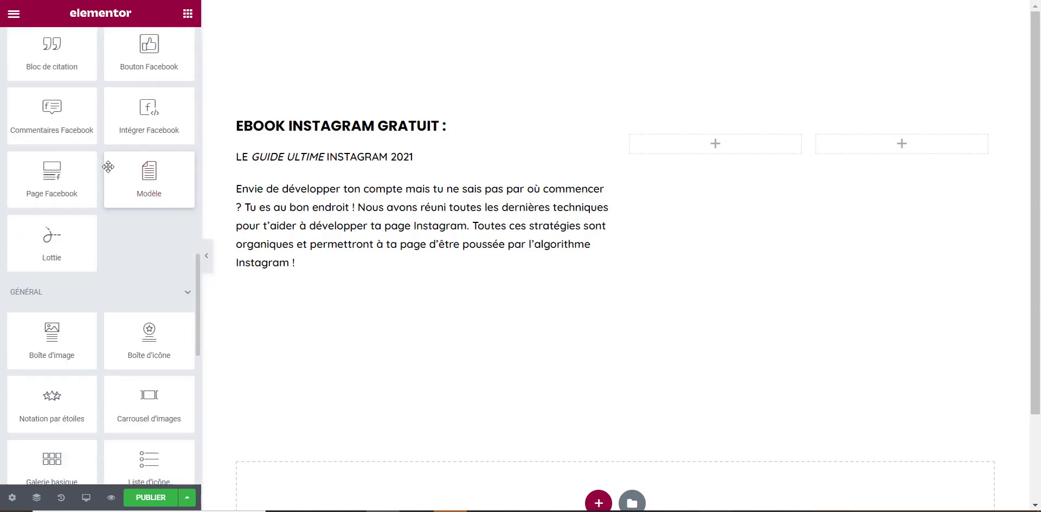
scroll(108, 167, "down", 10)
scroll(112, 173, "up", 9)
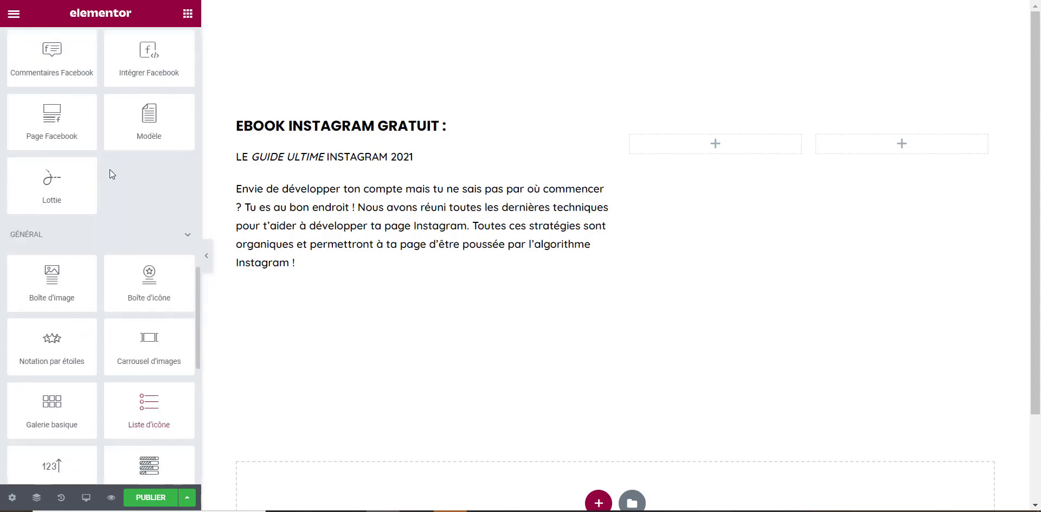
scroll(108, 173, "up", 18)
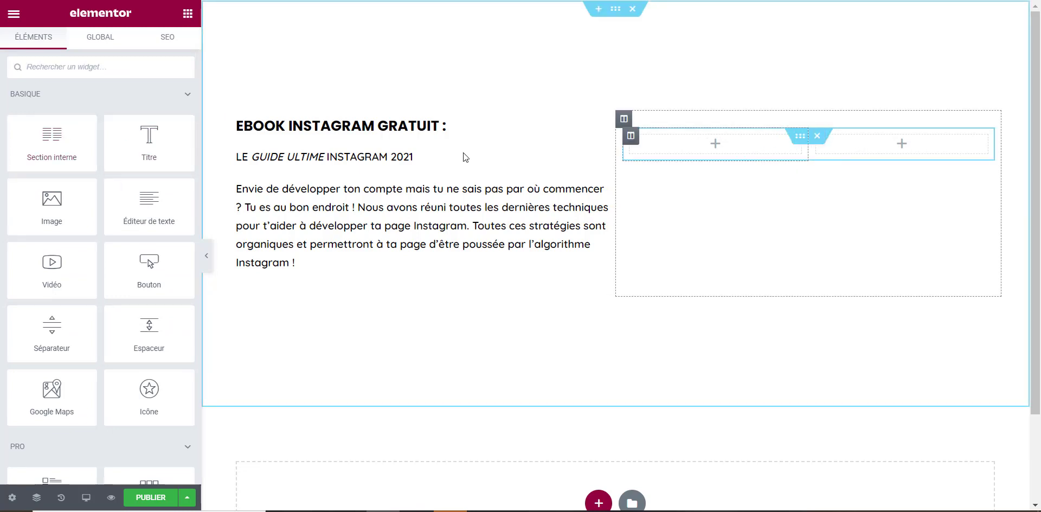
left_click_drag(43, 217, 717, 150)
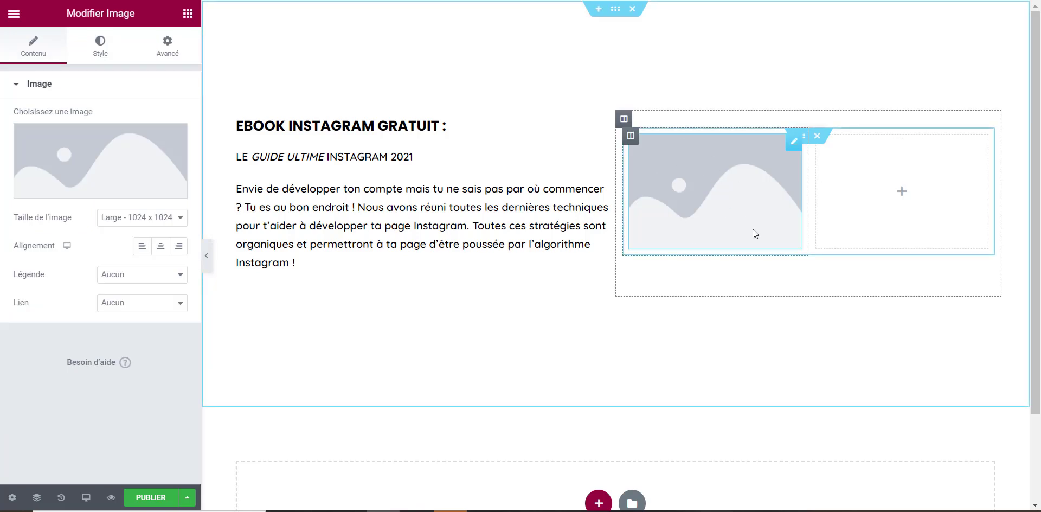
Add a Titre widget with an Éditeur de texte widget below it in the inner section's second column.
left_click(884, 177)
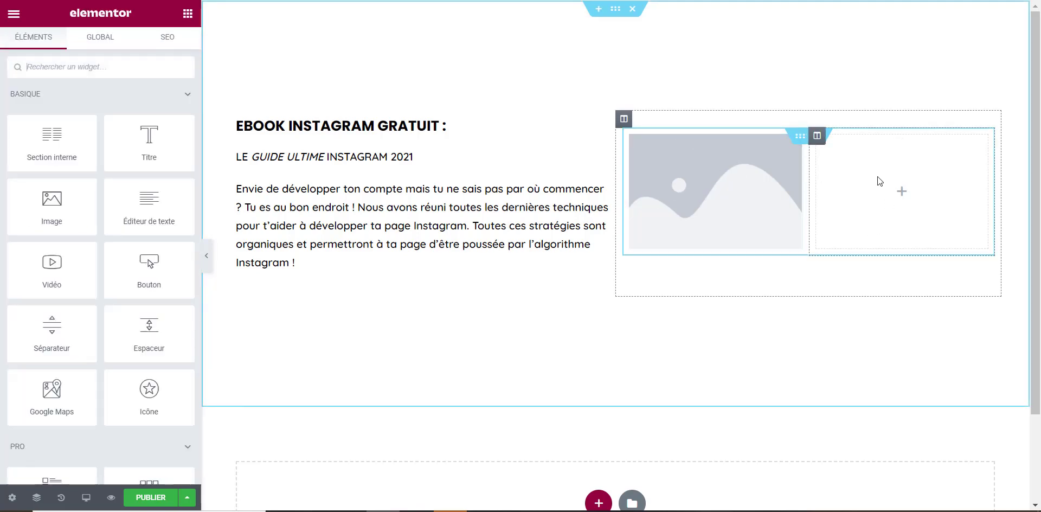
left_click_drag(155, 153, 907, 166)
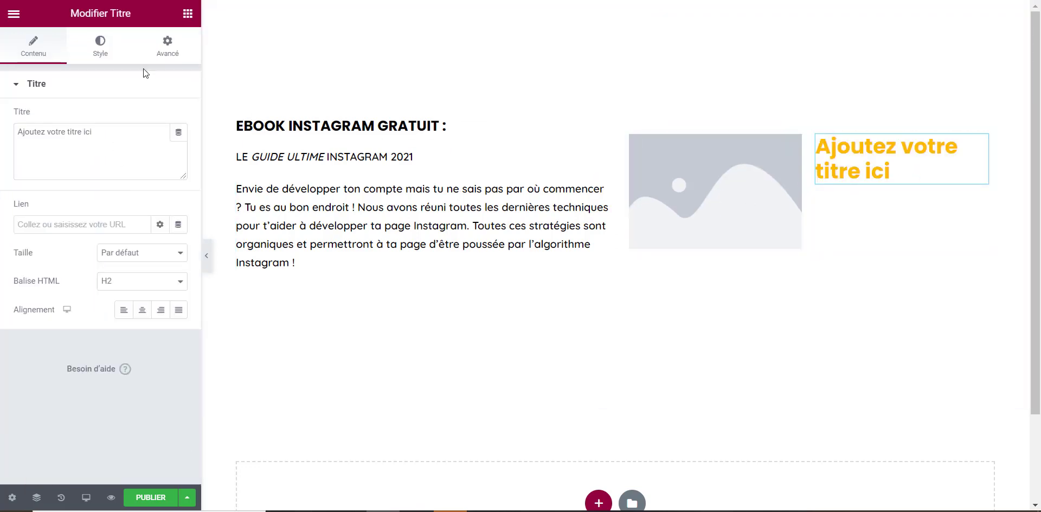
left_click(188, 13)
left_click_drag(301, 213, 874, 174)
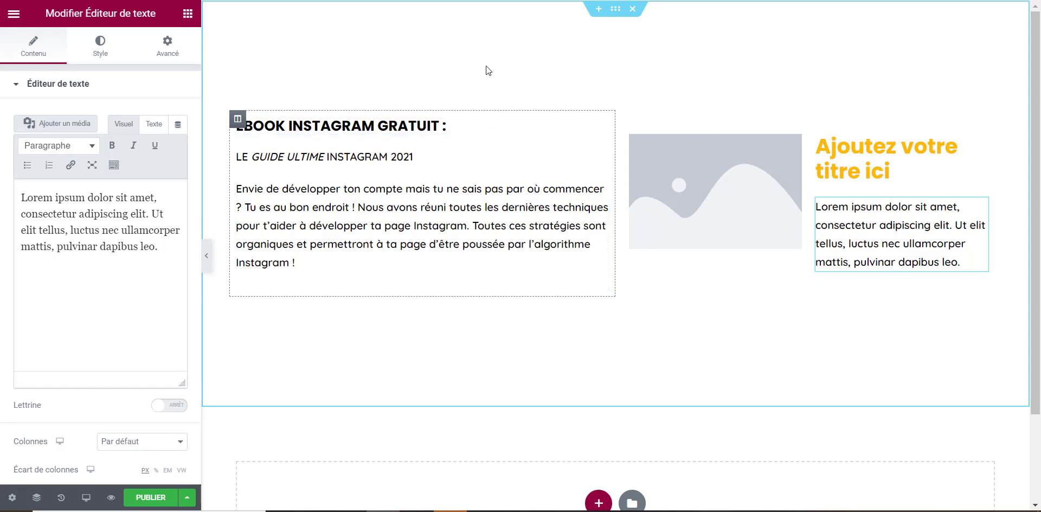
left_click(616, 9)
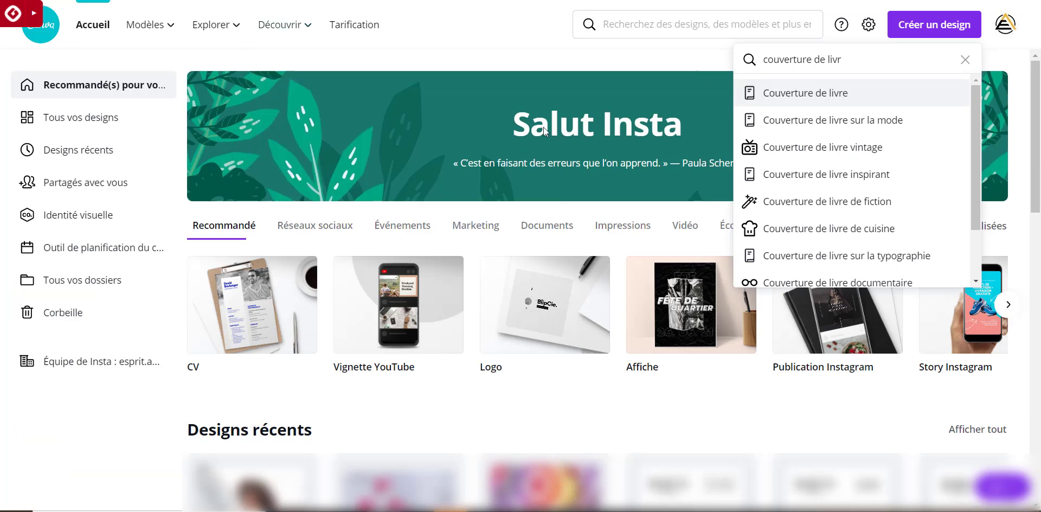
In Canva, search the design types for "couverture de livr", clear the search and look through the suggested formats.
left_click(445, 23)
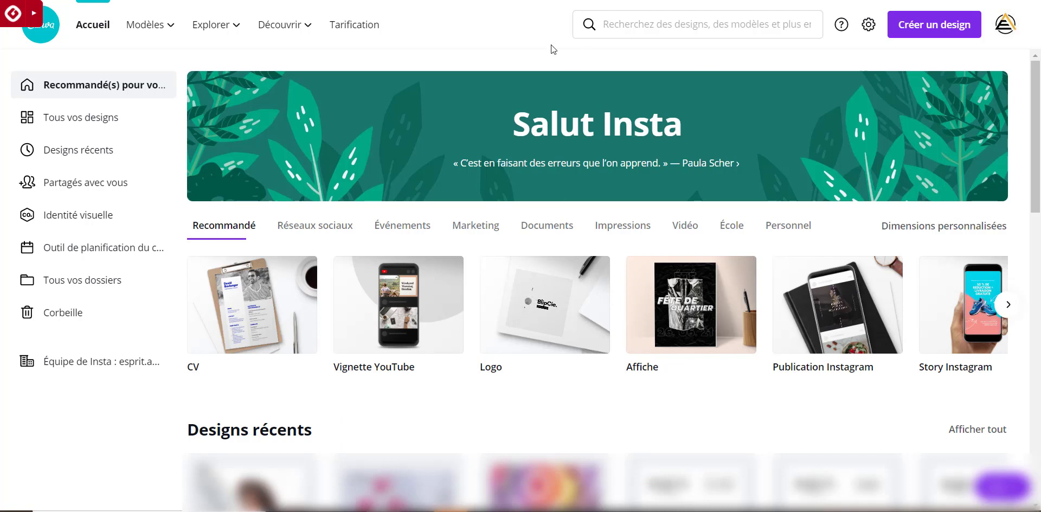
left_click(932, 34)
type("couverture de livr")
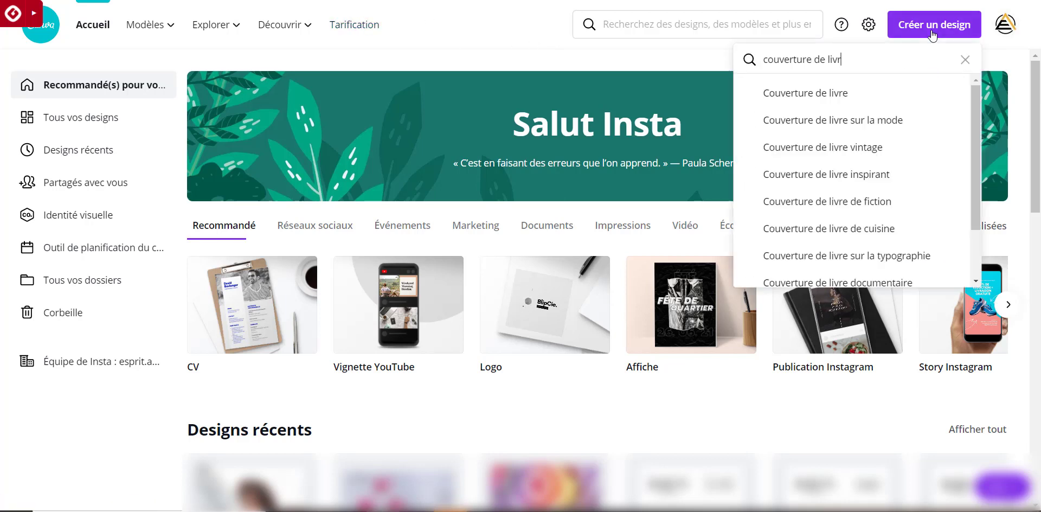
left_click(965, 59)
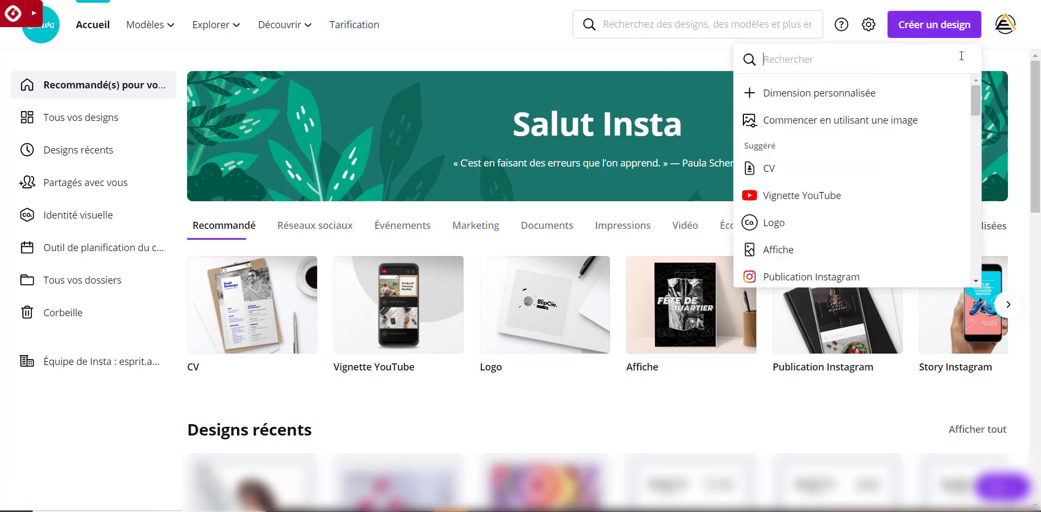
scroll(833, 213, "down", 1)
scroll(820, 205, "down", 4)
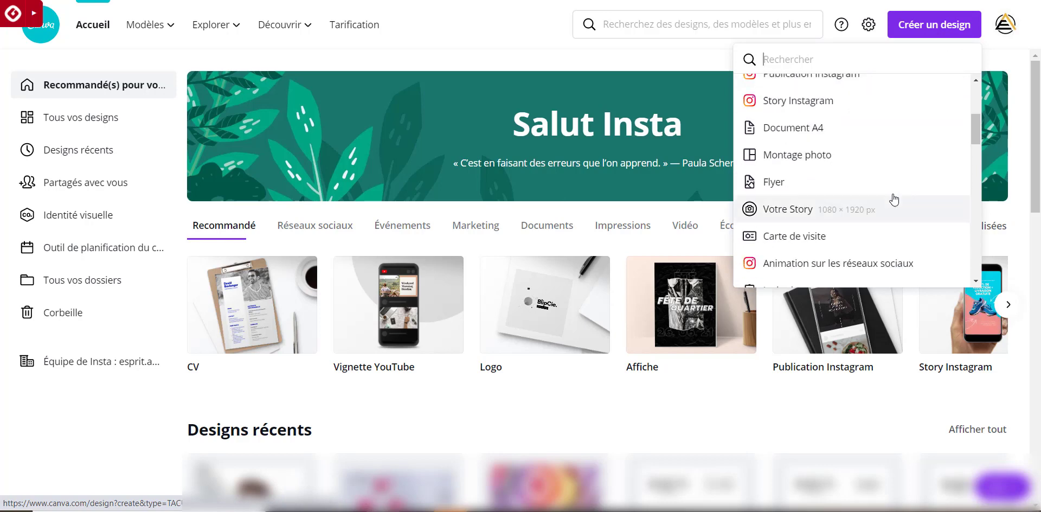
scroll(846, 173, "down", 3)
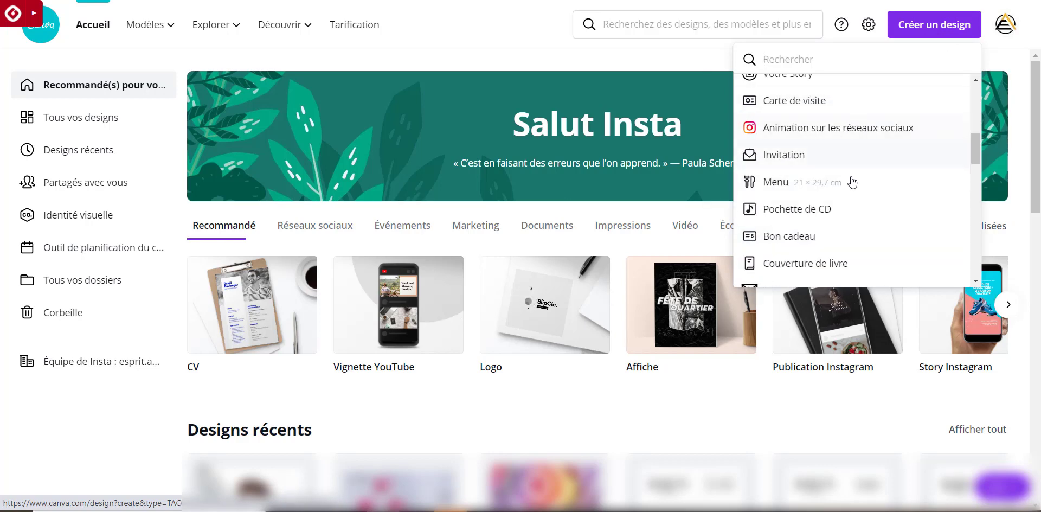
scroll(852, 189, "down", 2)
scroll(852, 189, "up", 10)
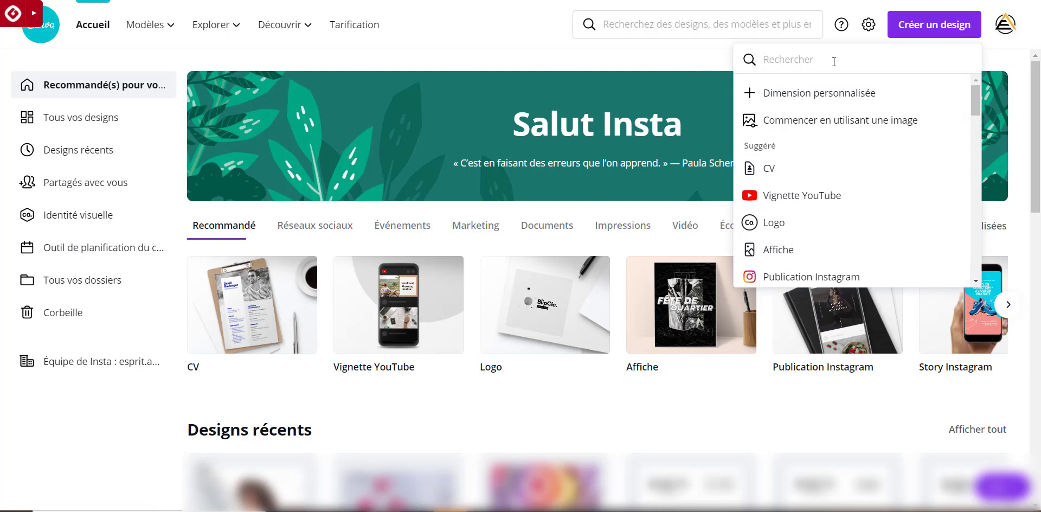
Search the design types for "fond d'" and create a blank Fond d'écran d'ordinateur design.
type("fo")
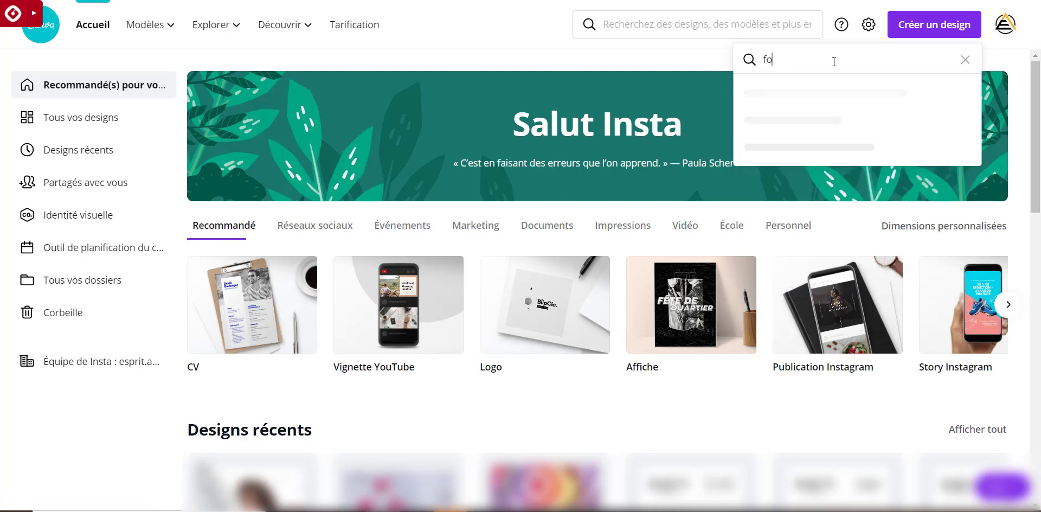
type("nd d'")
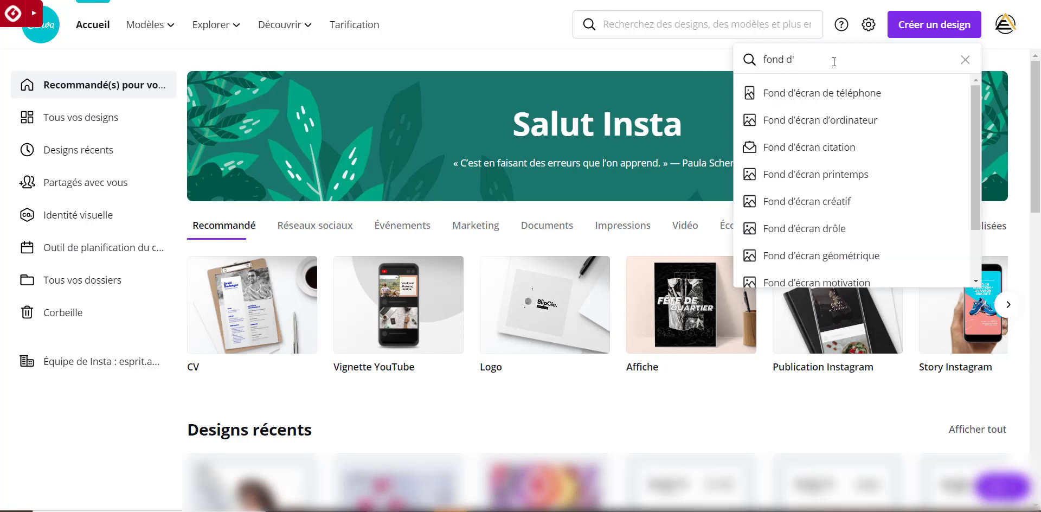
left_click(849, 120)
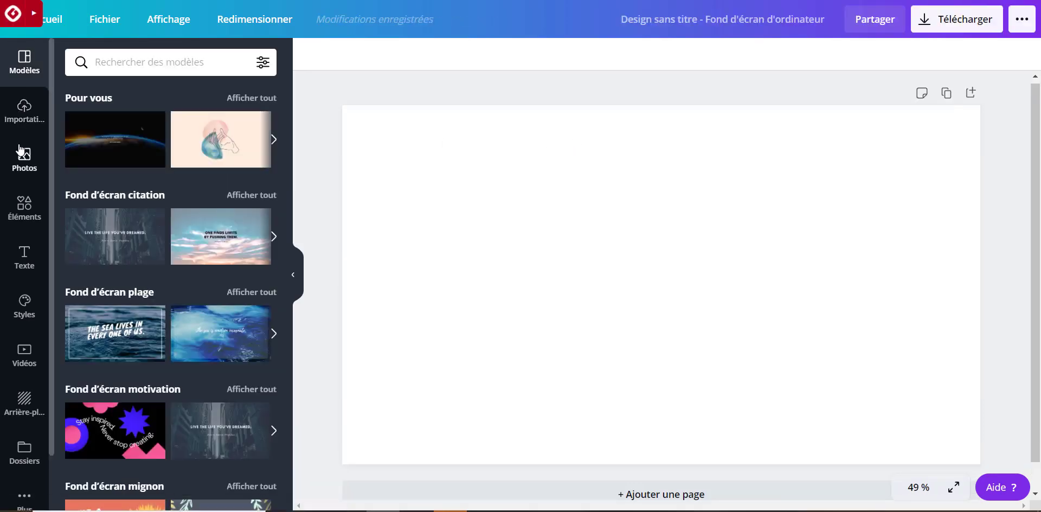
Search the photo library for "instagram".
scroll(181, 249, "down", 10)
scroll(181, 242, "up", 10)
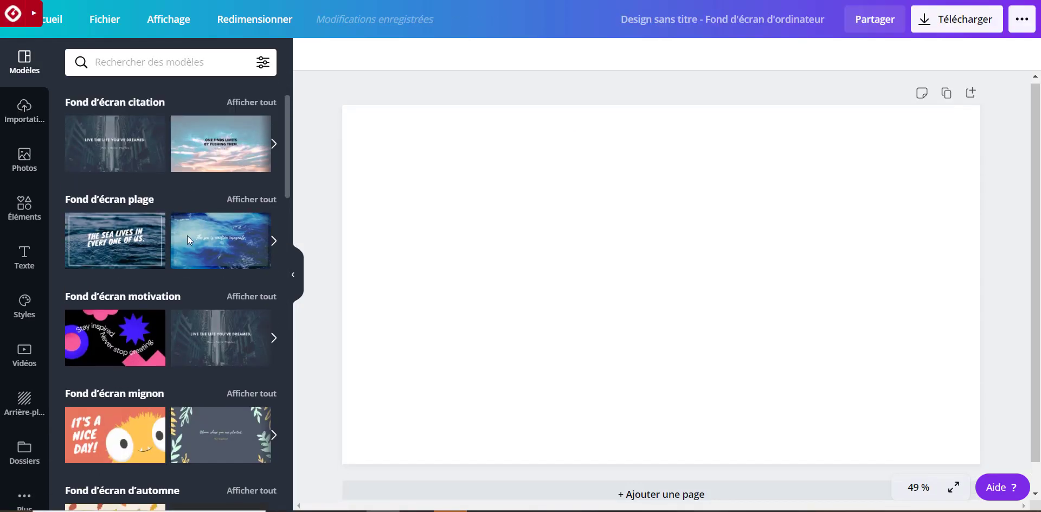
left_click(24, 160)
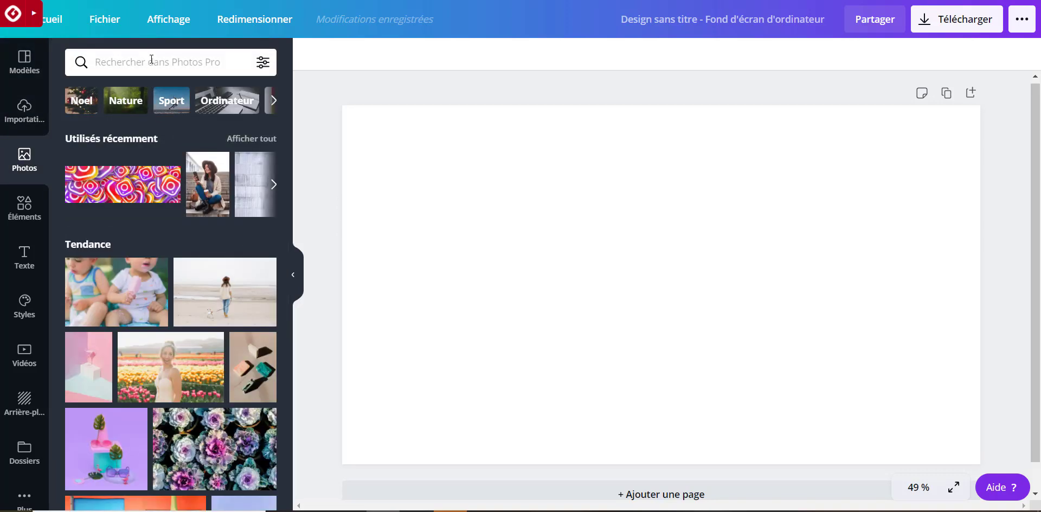
left_click(273, 184)
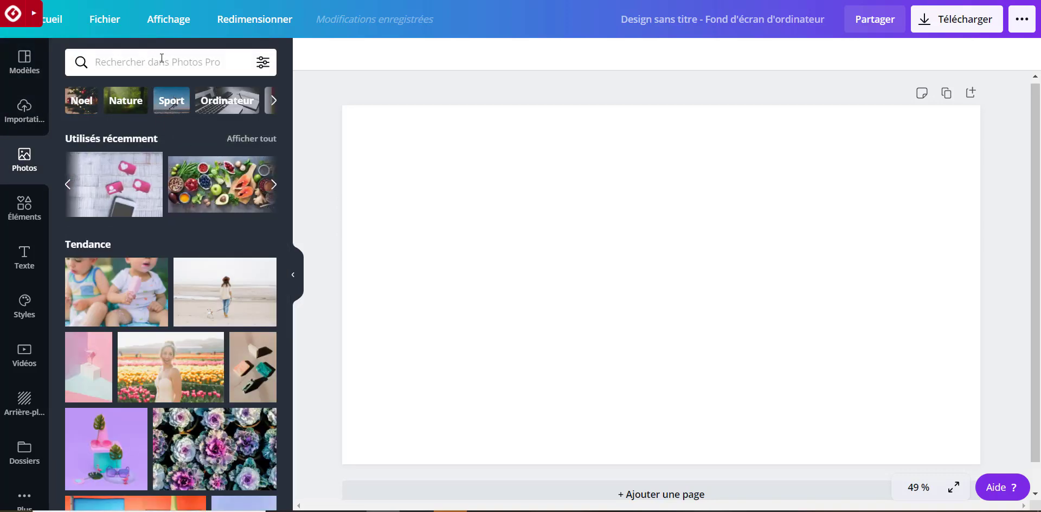
left_click(162, 58)
type("i,nst")
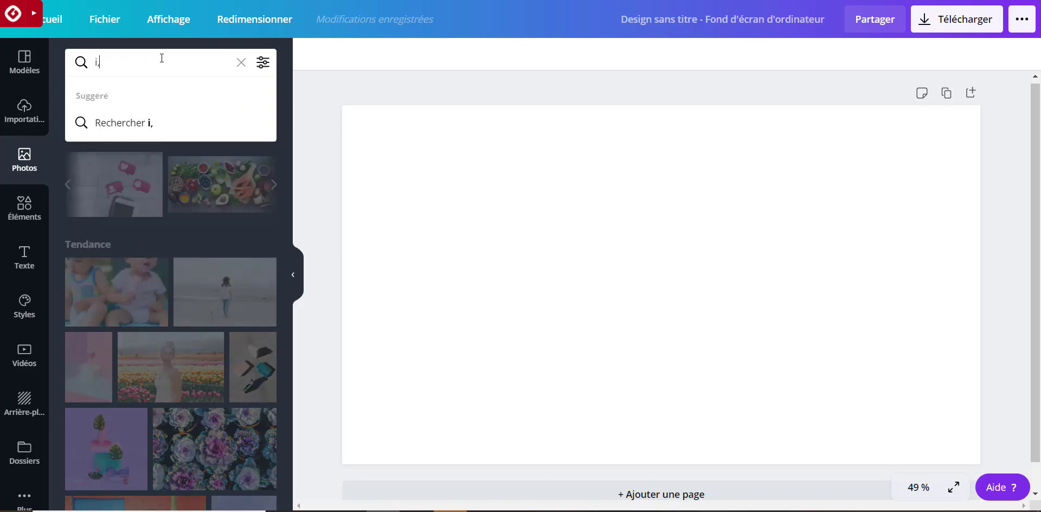
key("BackSpace")
type("nstagra")
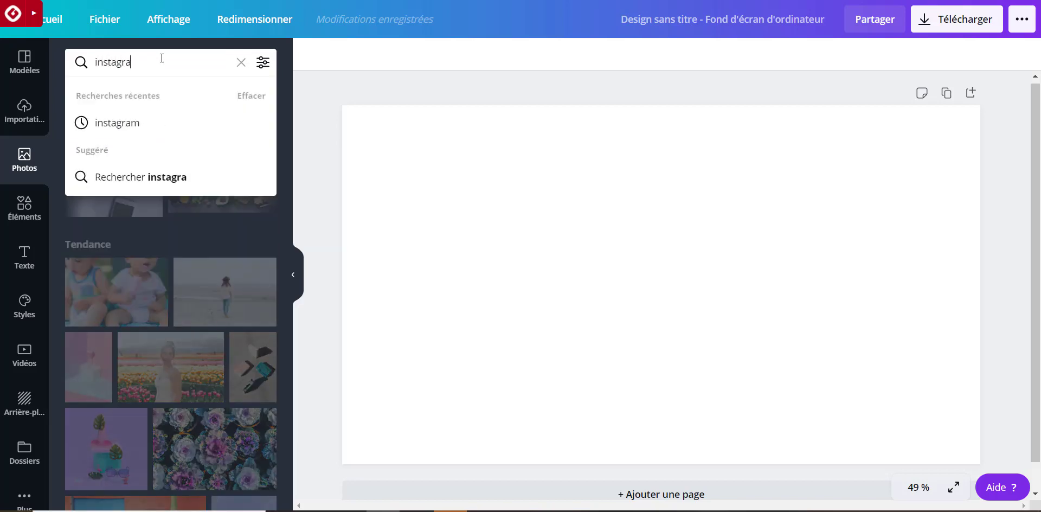
type("m")
key("Return")
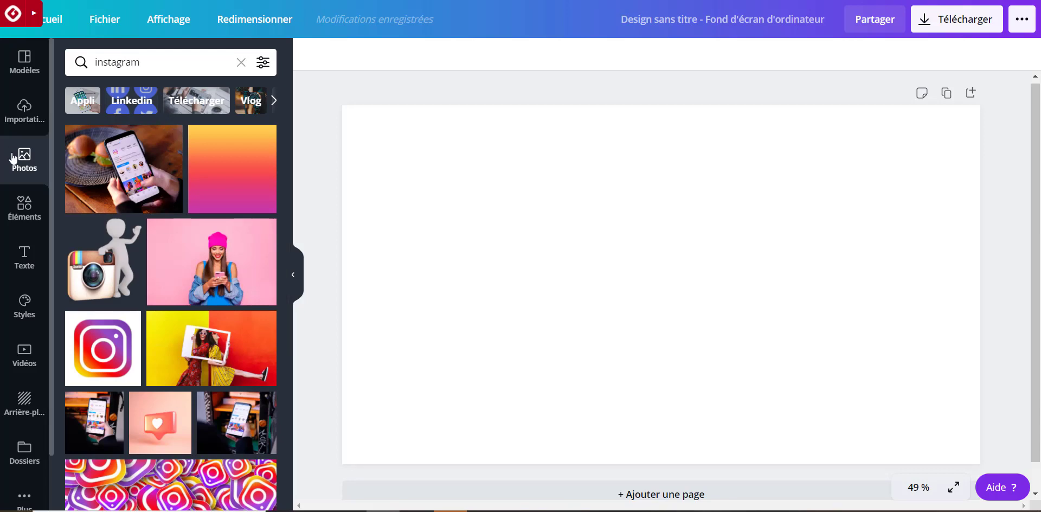
Browse the Instagram photos and fill the page with the one of pink notification bubbles above a smartphone on white wood.
scroll(174, 219, "down", 3)
scroll(175, 219, "up", 2)
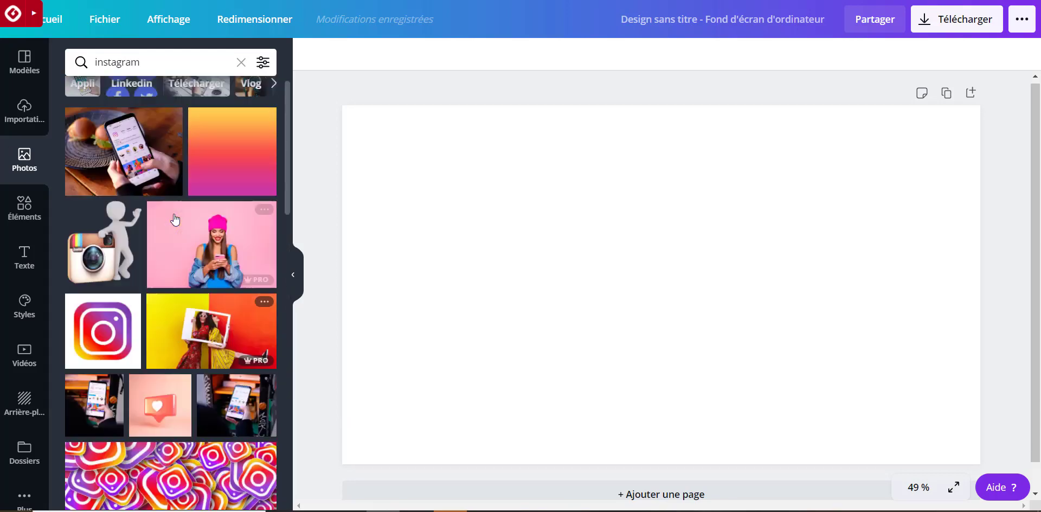
scroll(174, 220, "up", 1)
scroll(194, 214, "down", 6)
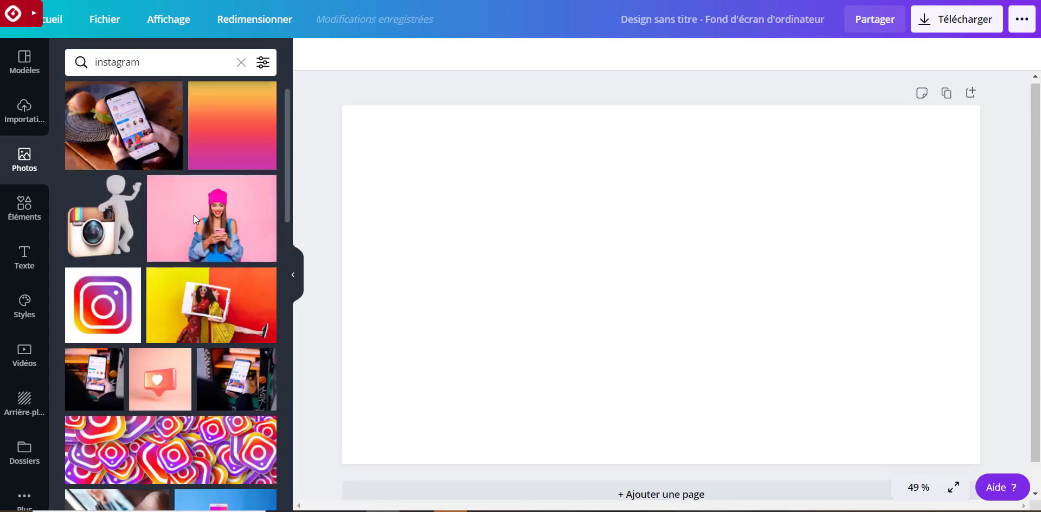
scroll(199, 222, "down", 5)
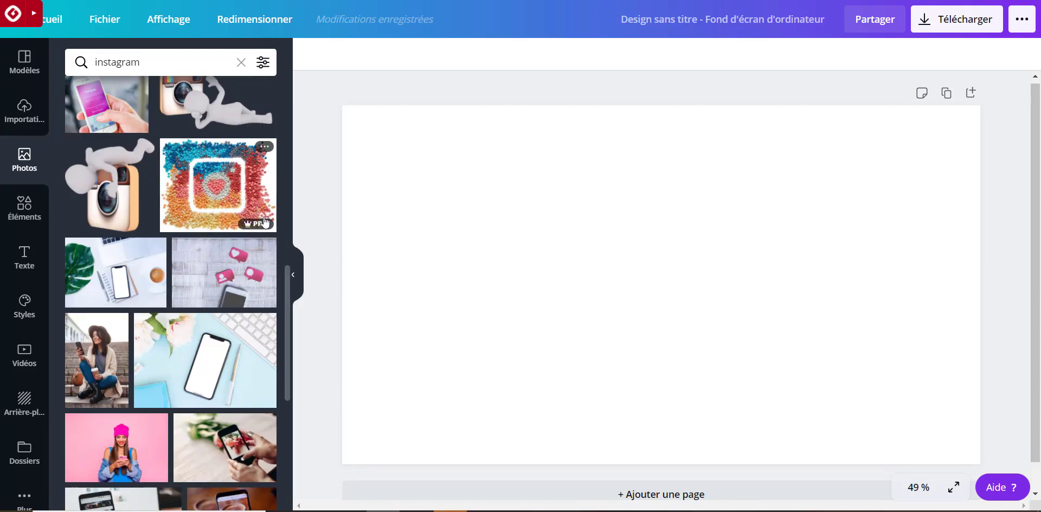
left_click_drag(237, 291, 362, 116)
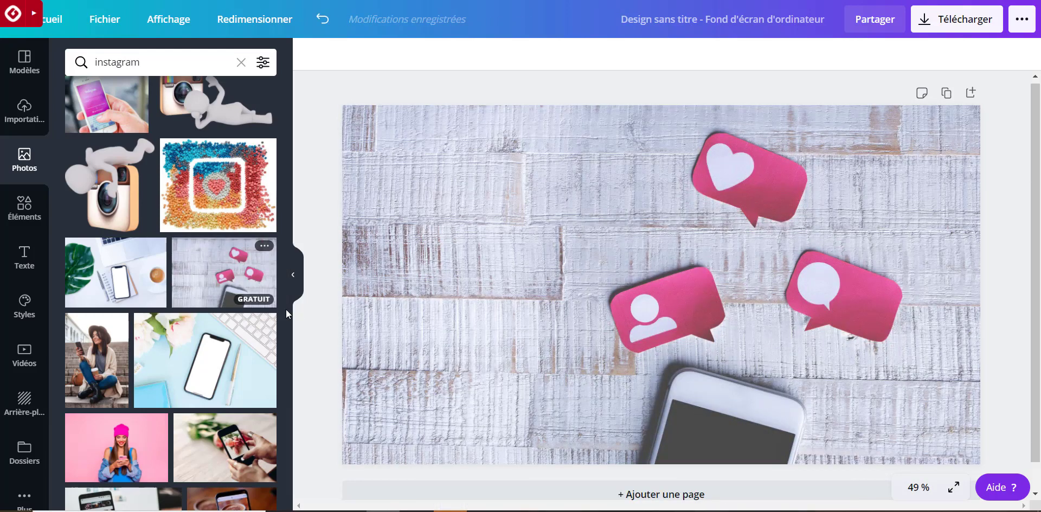
Flip the background photo horizontally.
left_click(716, 255)
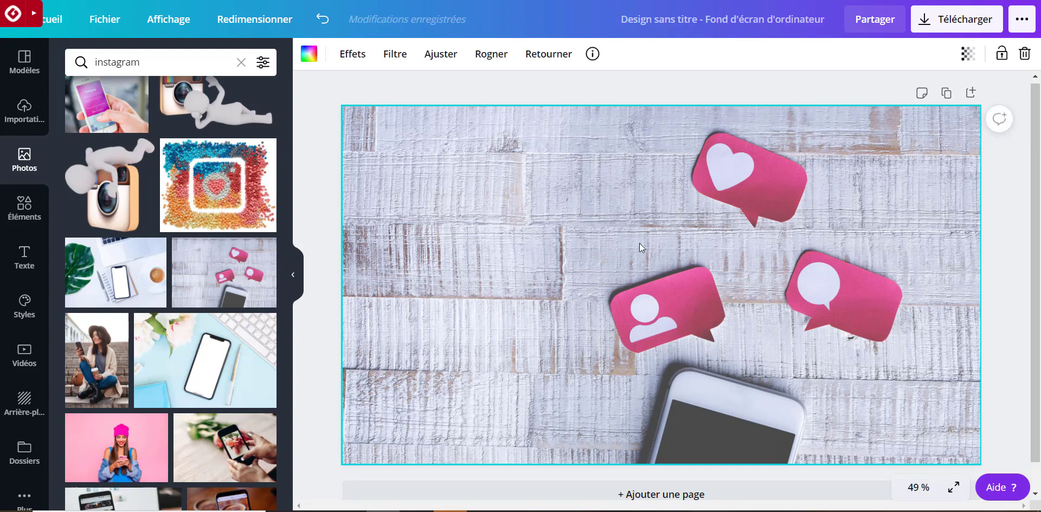
left_click(529, 56)
left_click(542, 92)
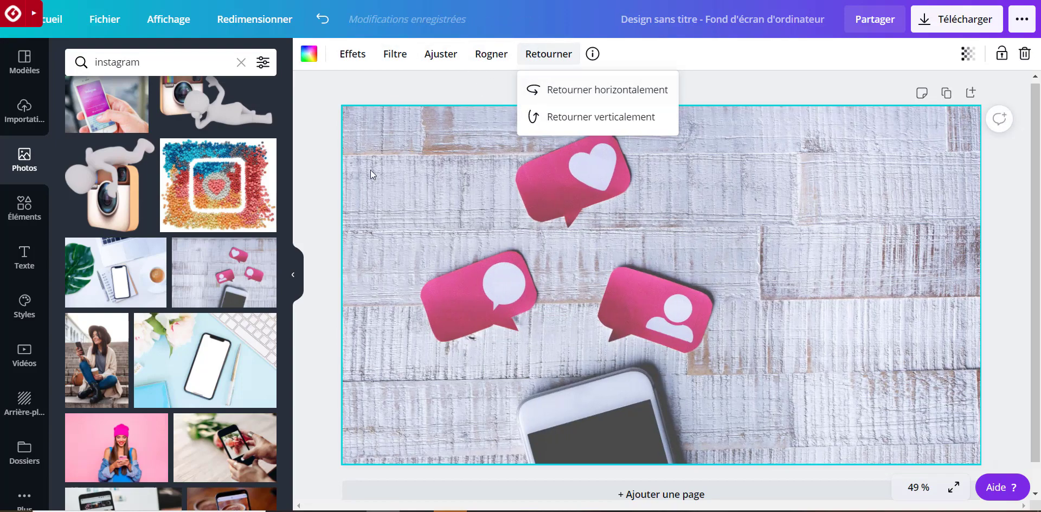
left_click(470, 193)
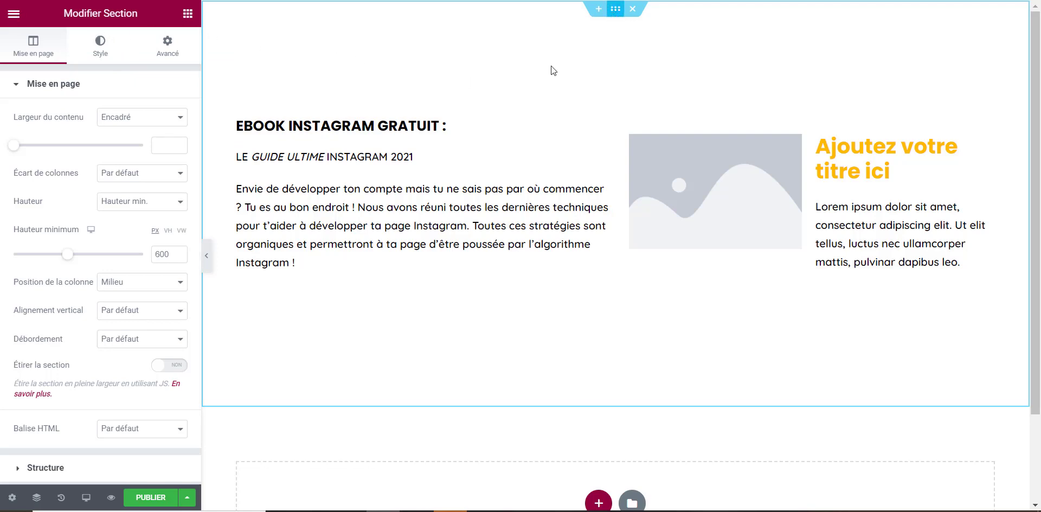
In Elementor, give the section a Classique background using Sans-titre-4.png from the media library, with its size set to Couvrir.
left_click(86, 46)
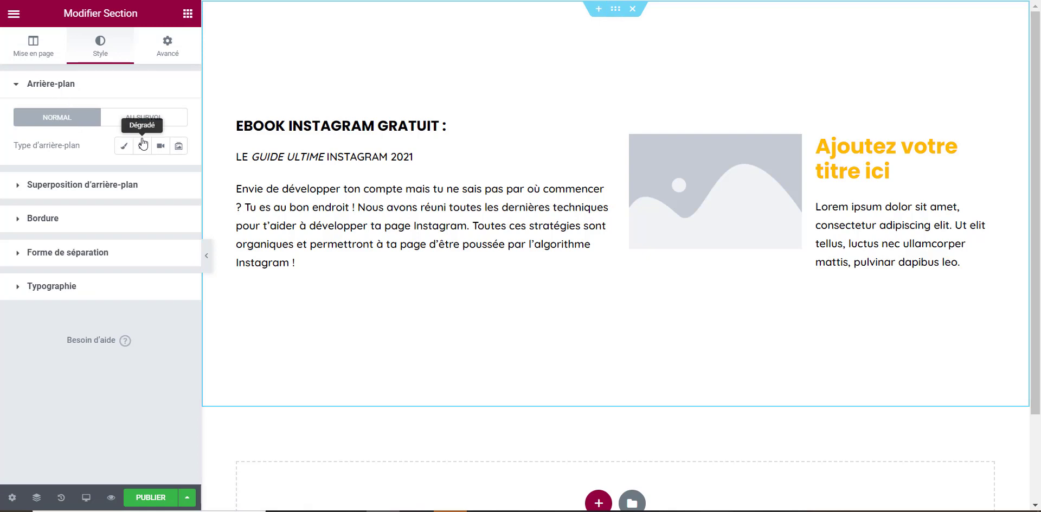
left_click(122, 147)
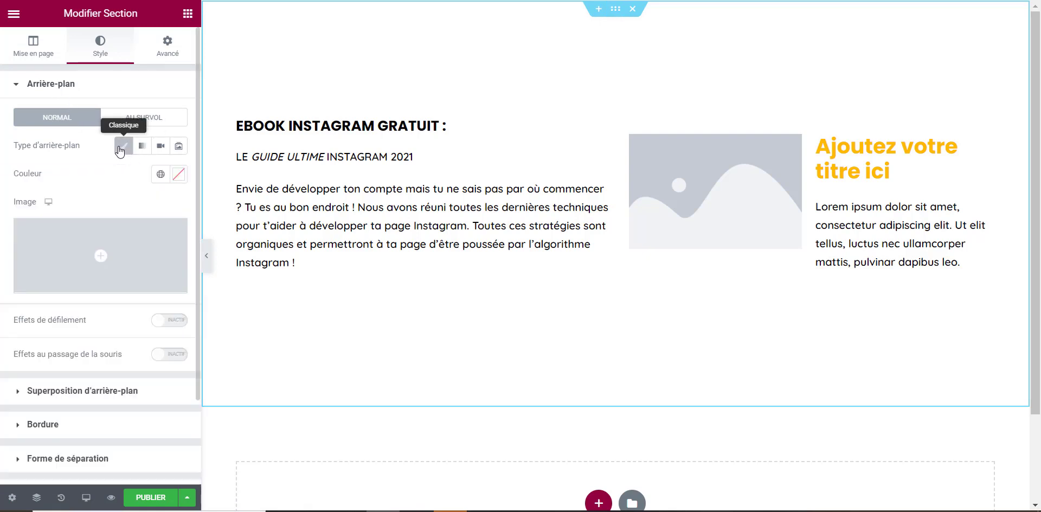
left_click(114, 265)
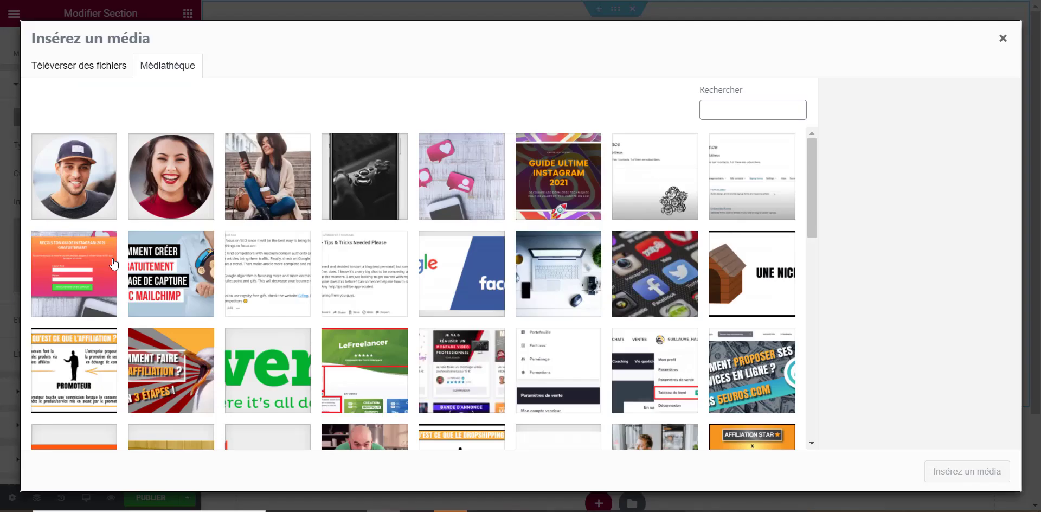
left_click(91, 69)
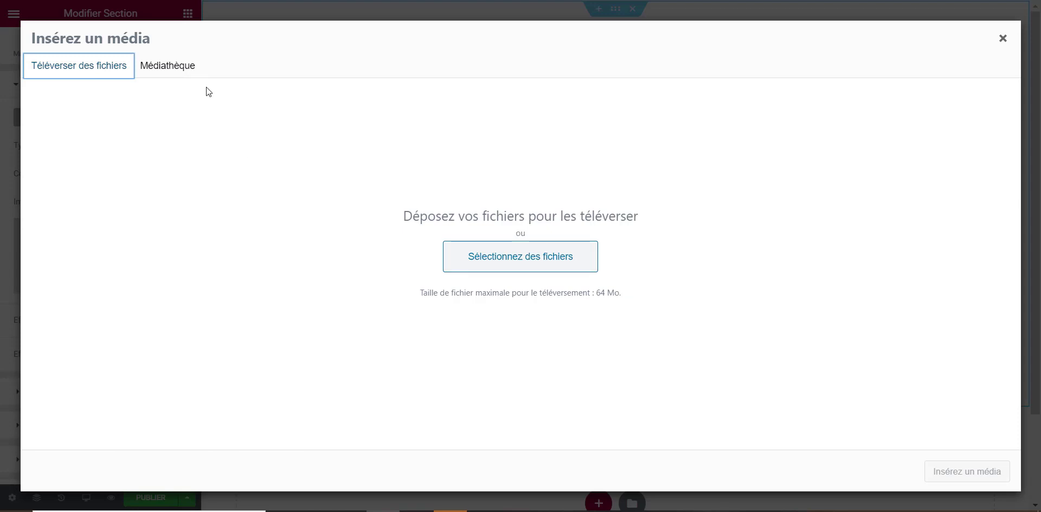
left_click(187, 69)
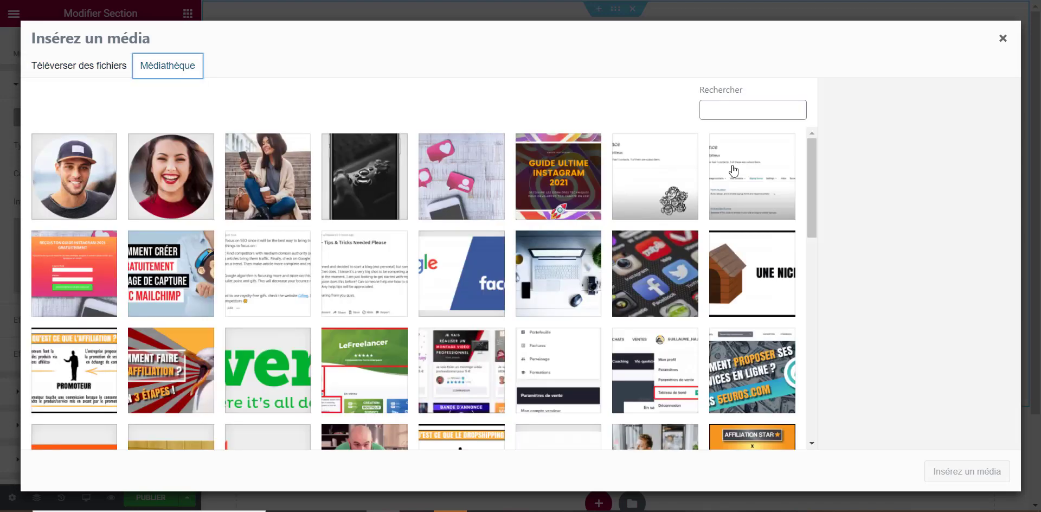
left_click(478, 171)
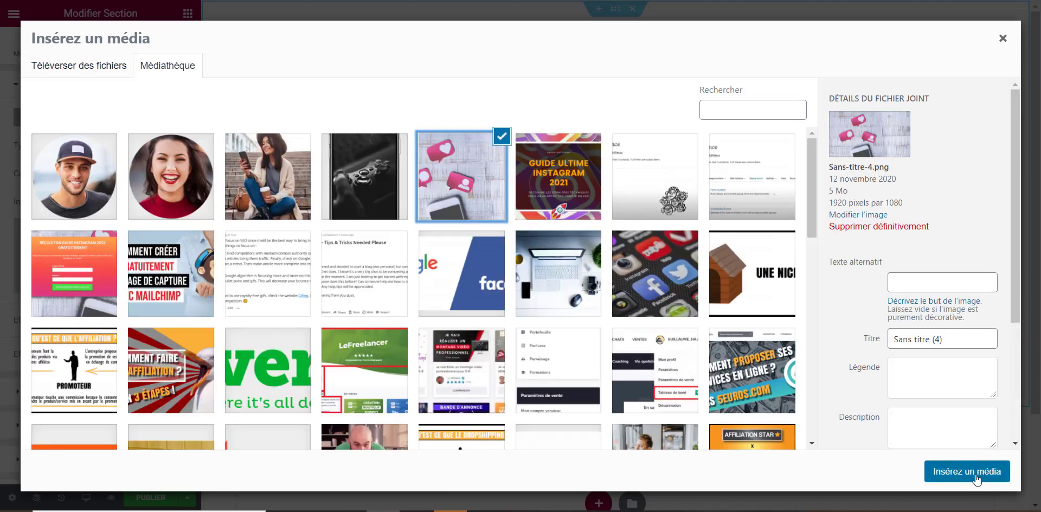
left_click(975, 476)
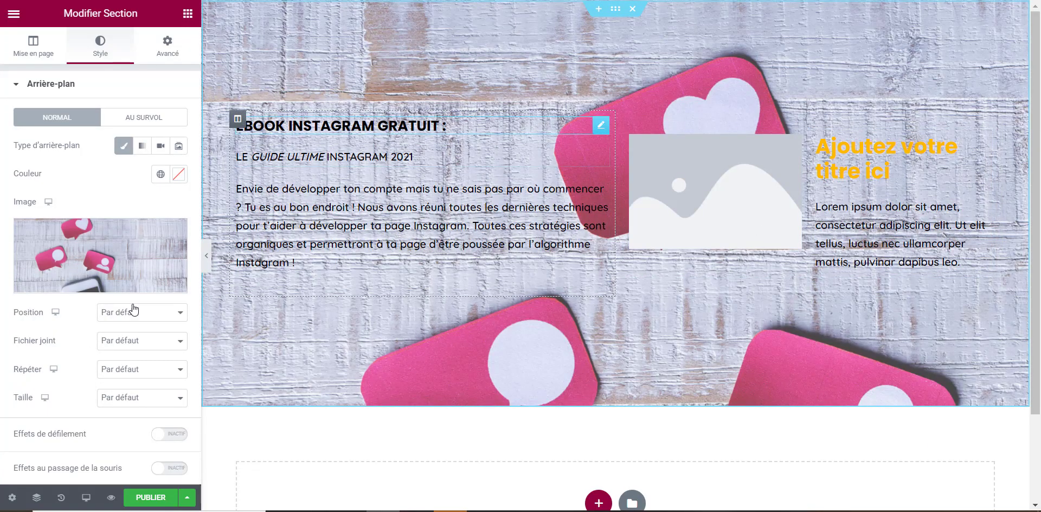
left_click(155, 404)
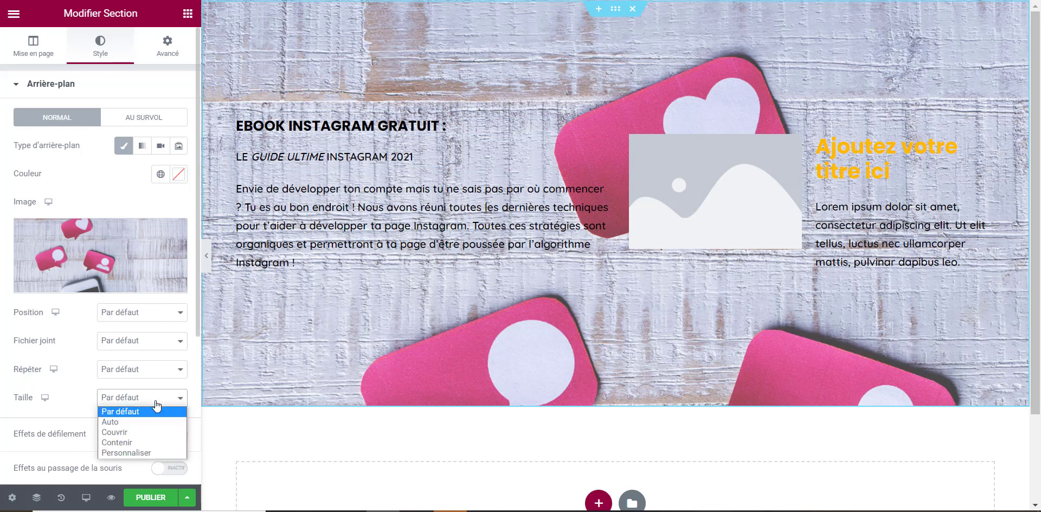
left_click(142, 432)
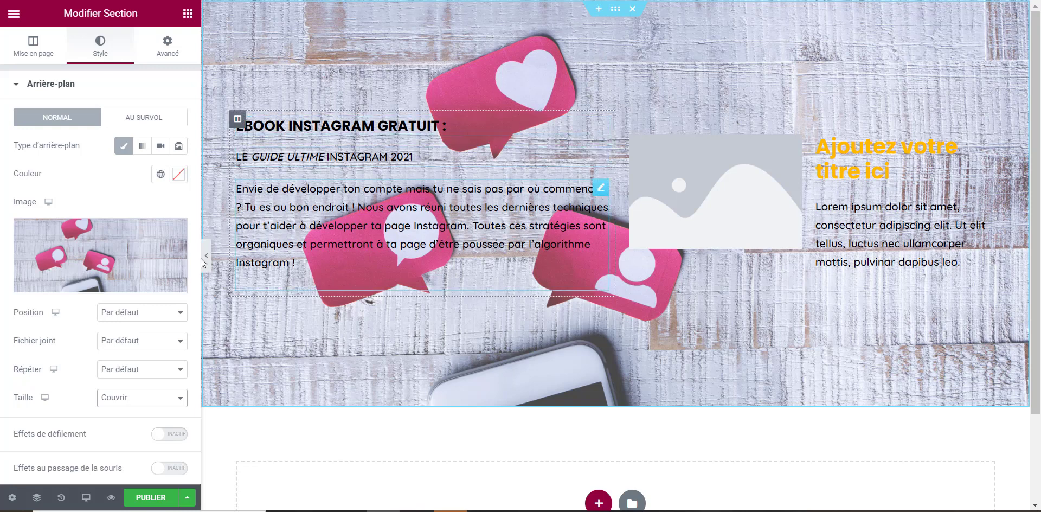
Add a Dégradé background overlay to the section and set its second colour to black, #000000.
scroll(98, 271, "down", 3)
scroll(98, 271, "down", 1)
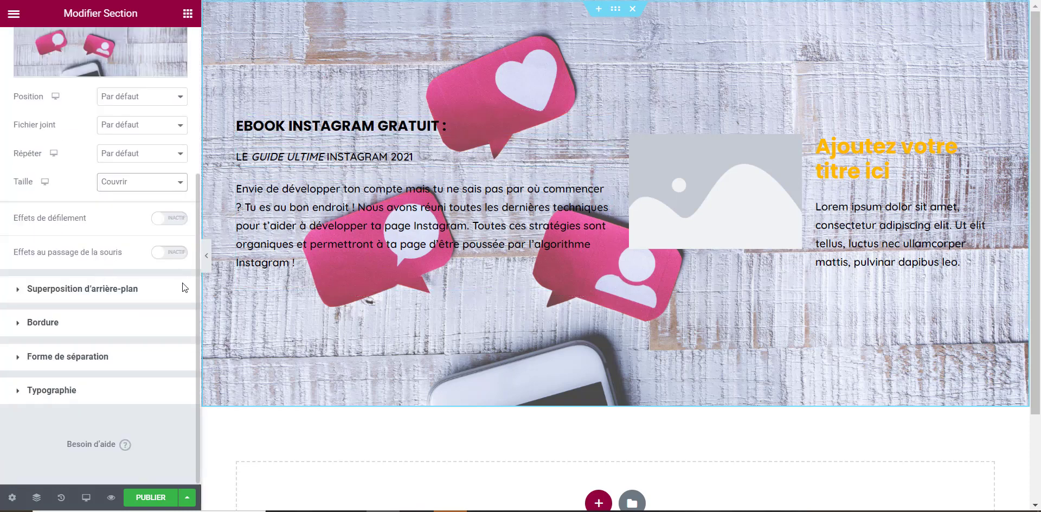
left_click(121, 296)
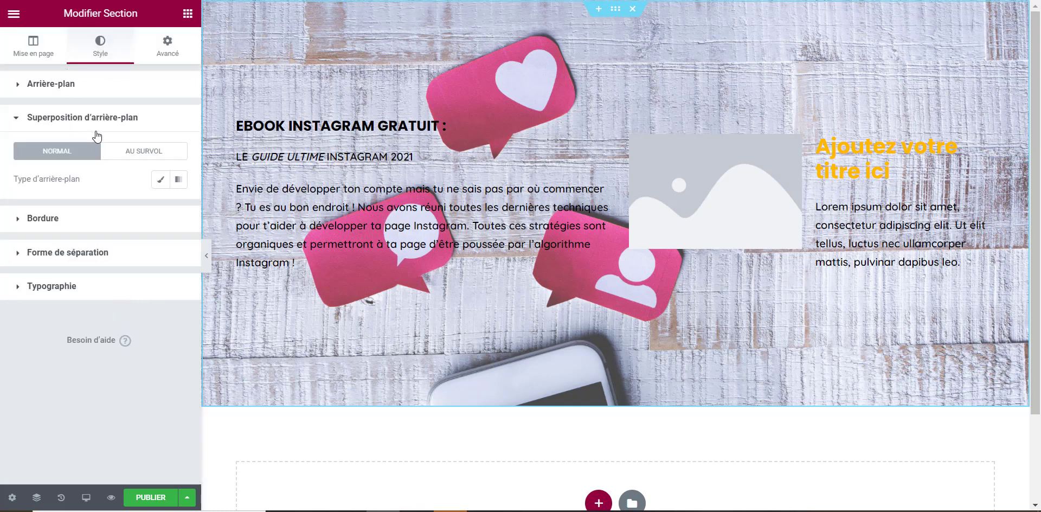
left_click(179, 183)
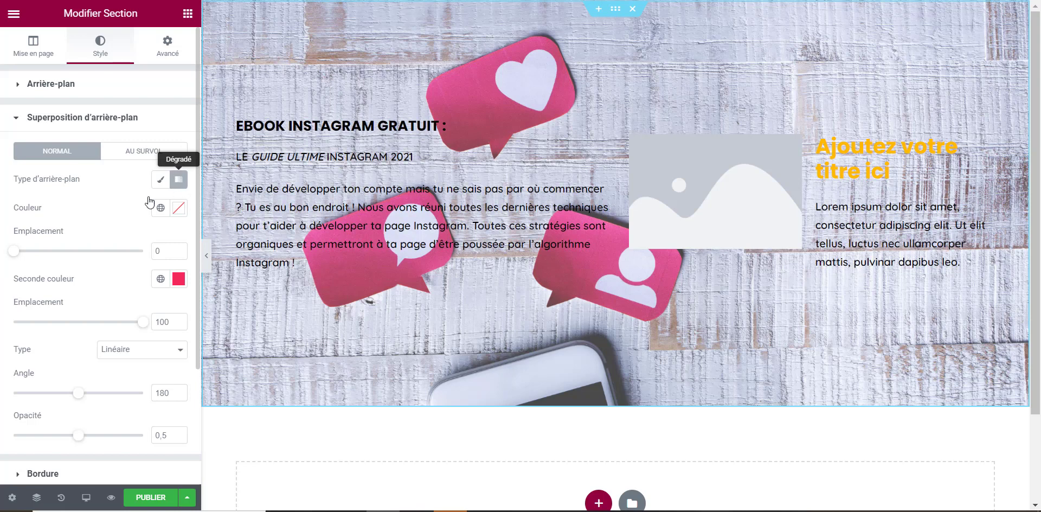
scroll(133, 206, "down", 2)
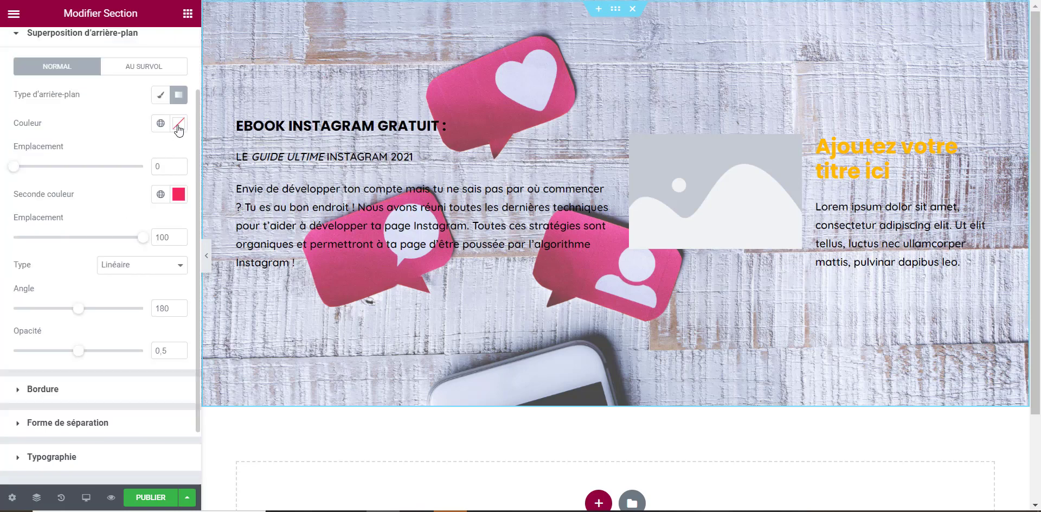
left_click(178, 199)
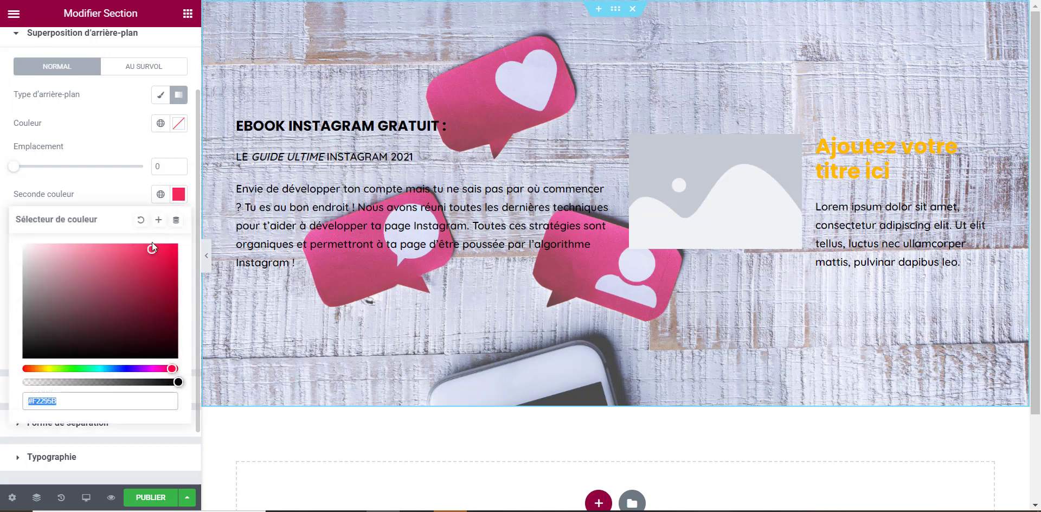
left_click_drag(126, 288, 2, 388)
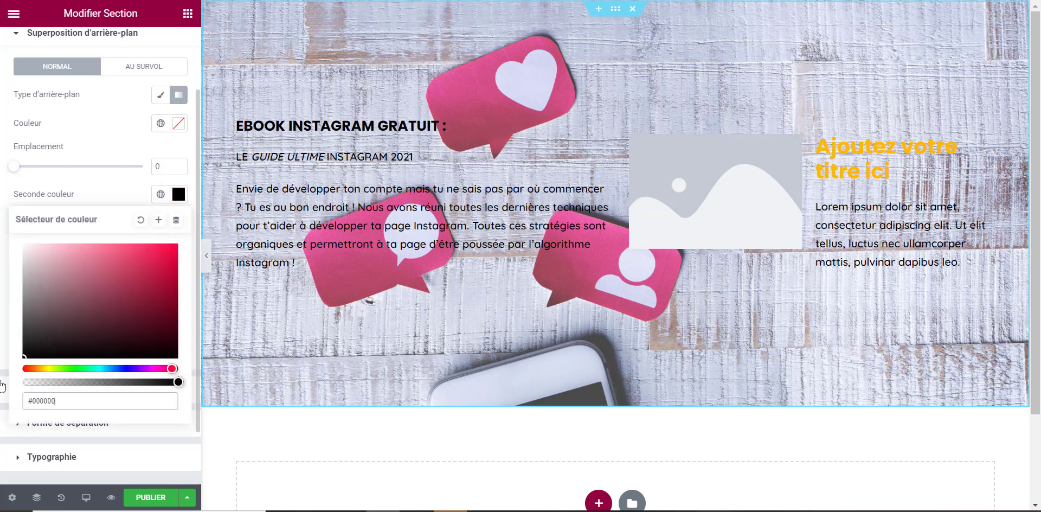
left_click(76, 142)
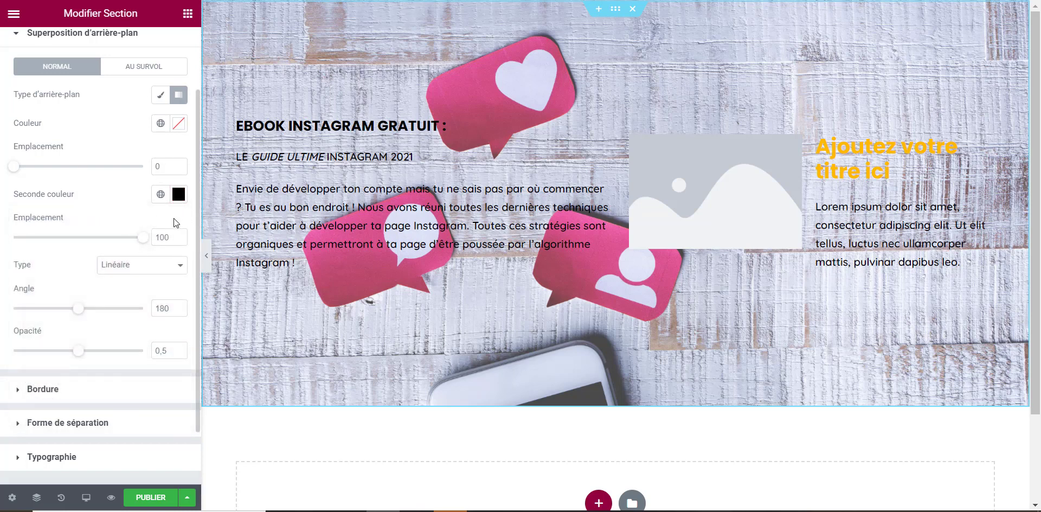
Keep the overlay gradient type as Linéaire and set its angle to 280.
left_click(155, 269)
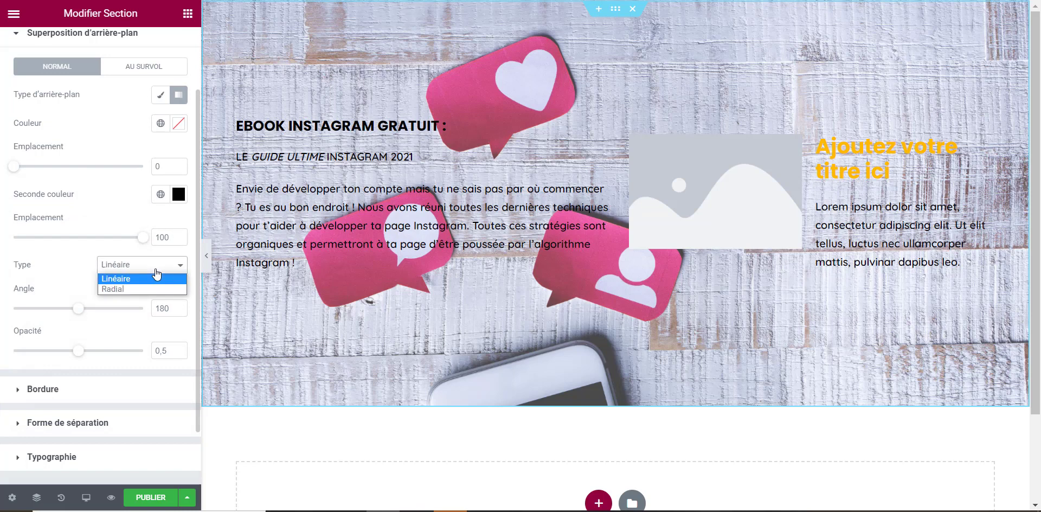
left_click(155, 269)
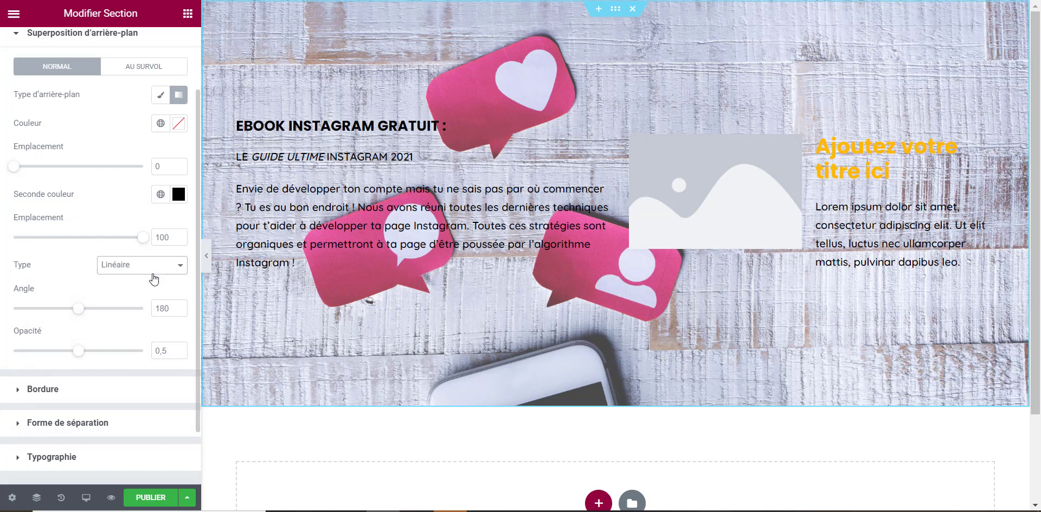
double_click(171, 309)
type("280")
left_click(73, 264)
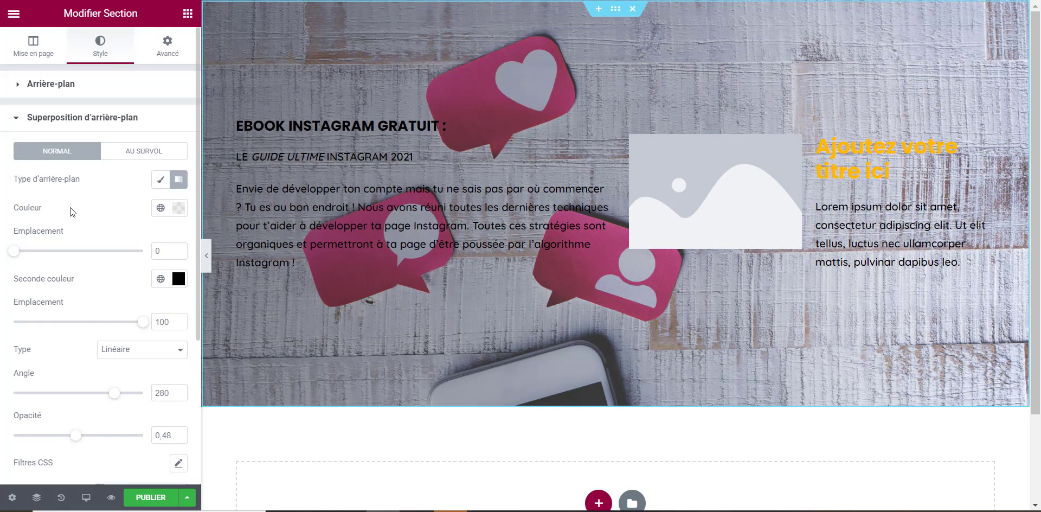
Try a semi-transparent white, #FFFFFF99, as the first colour of the section's overlay gradient.
left_click(178, 208)
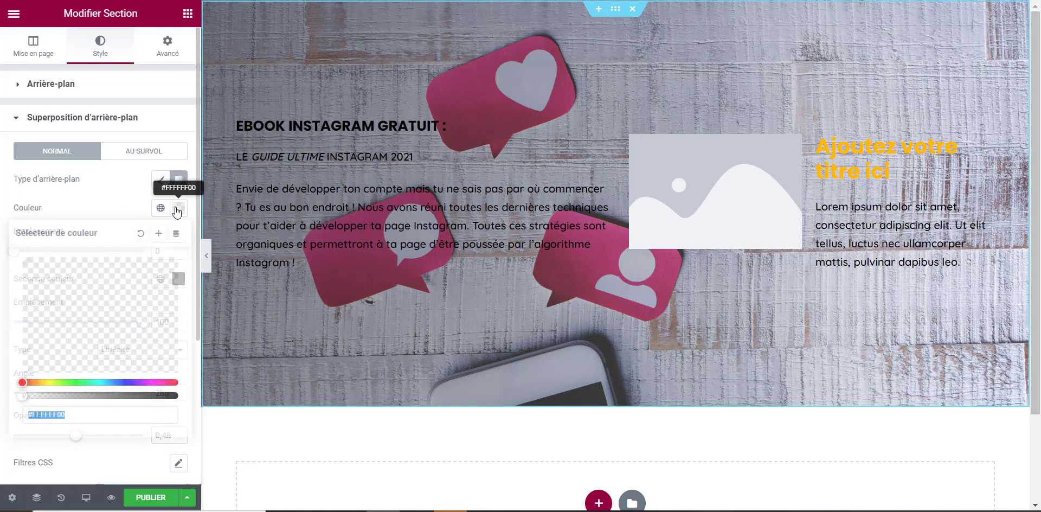
type("#FFFFFF00")
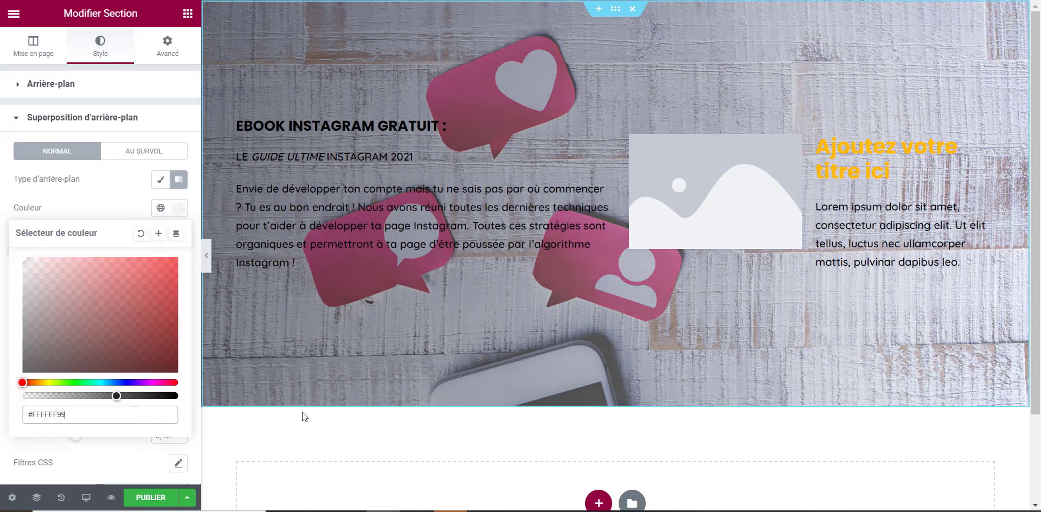
left_click(107, 216)
Try different transparency and hue settings on the overlay gradient's second colour, ending on #000000.
left_click(179, 278)
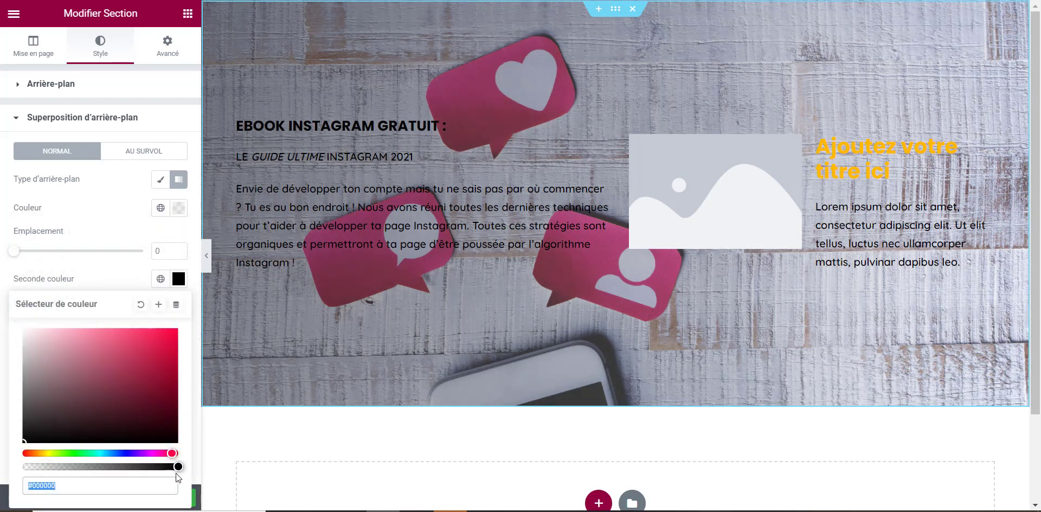
left_click_drag(178, 467, 198, 462)
left_click_drag(121, 466, 198, 463)
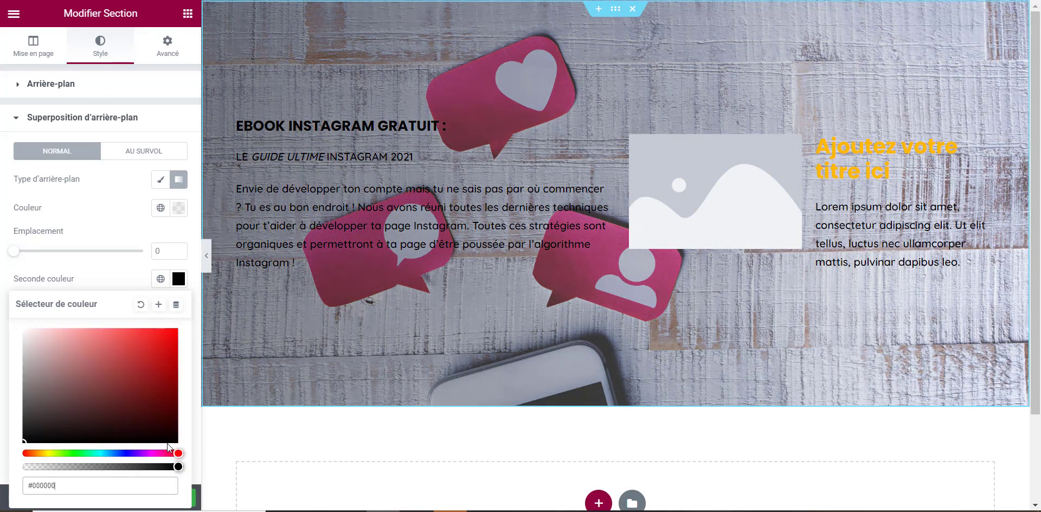
left_click(127, 453)
left_click_drag(121, 407, 16, 450)
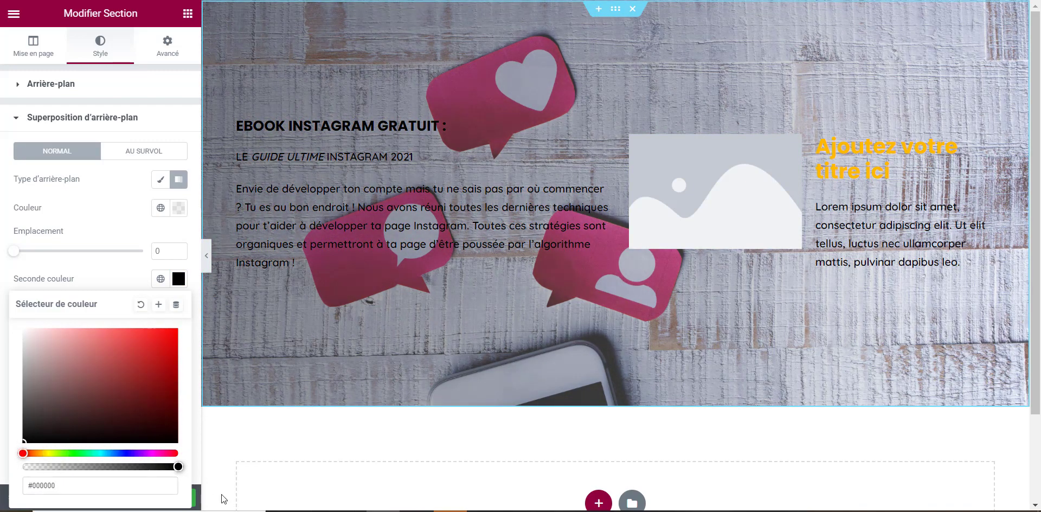
left_click(131, 272)
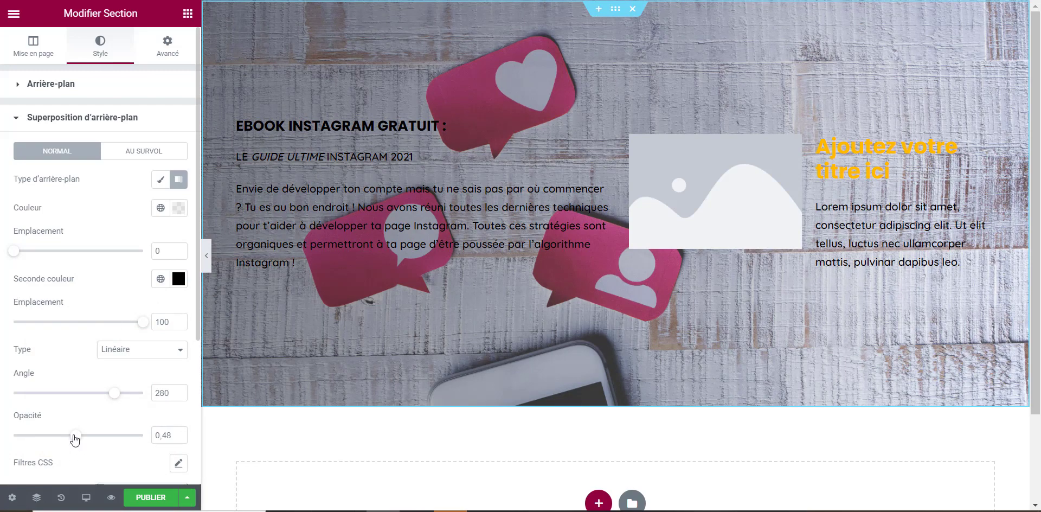
Set the opacity of the section's background overlay to 1.
left_click_drag(75, 436, 213, 430)
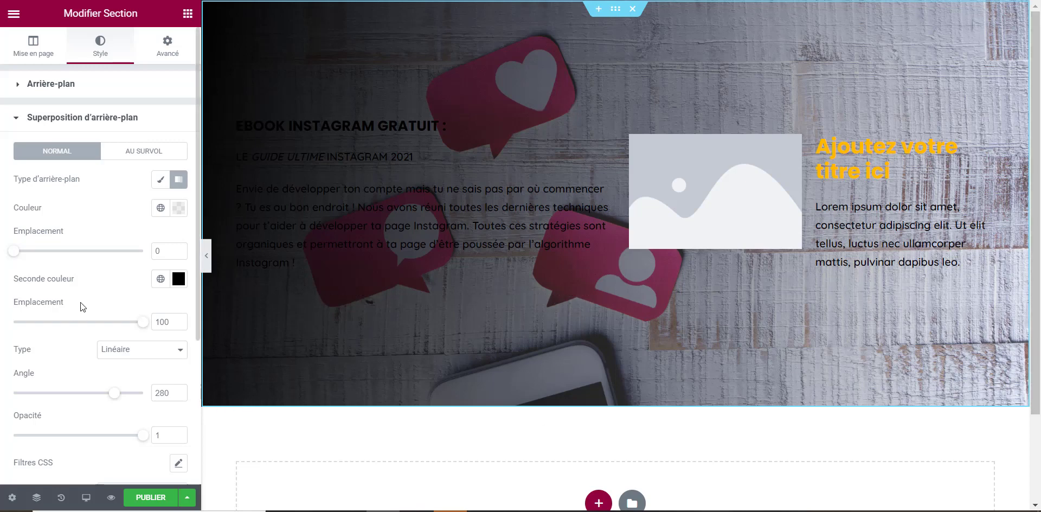
scroll(139, 198, "down", 1)
scroll(108, 185, "up", 1)
left_click(59, 119)
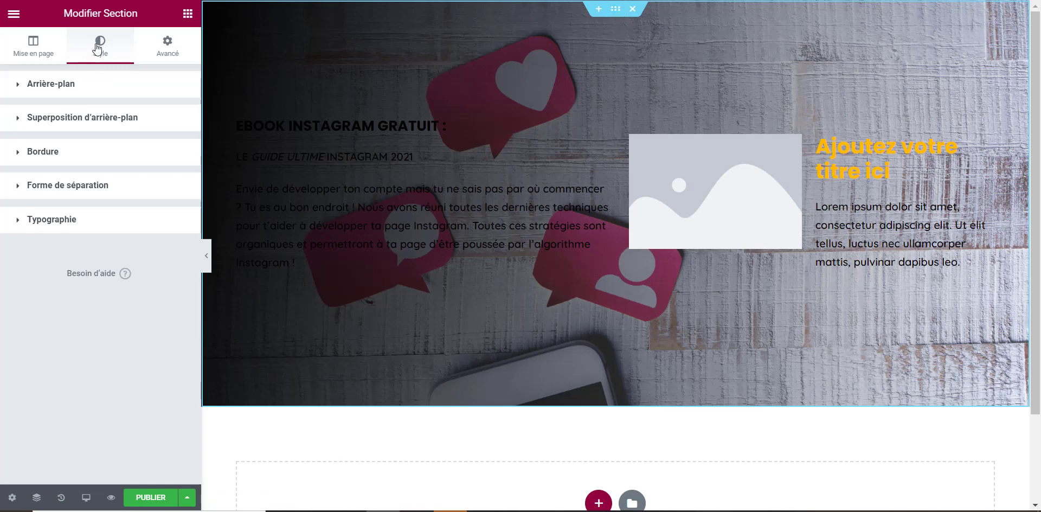
Add a Pinceau de vagues shape divider along the bottom of the section and set its height to 52.
left_click(74, 186)
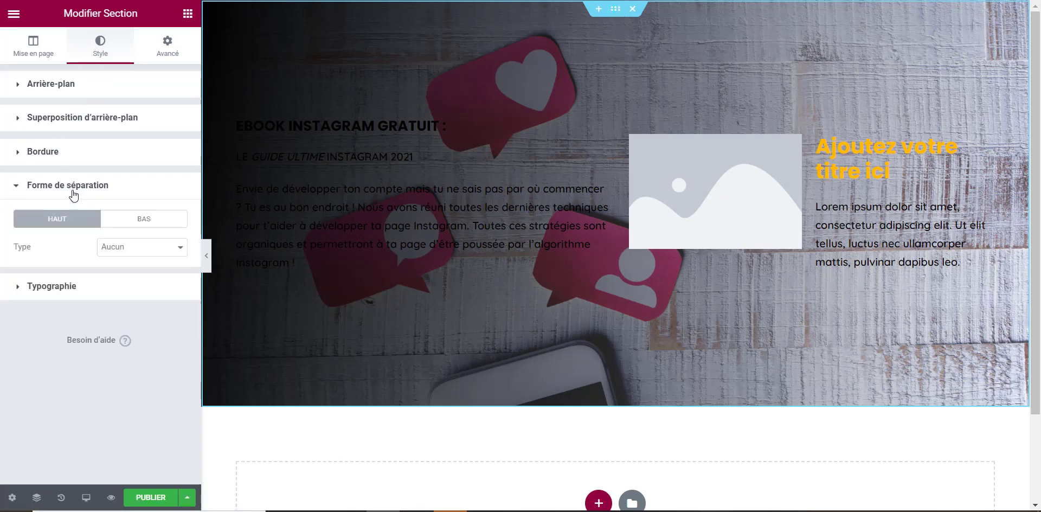
left_click(148, 225)
left_click(166, 251)
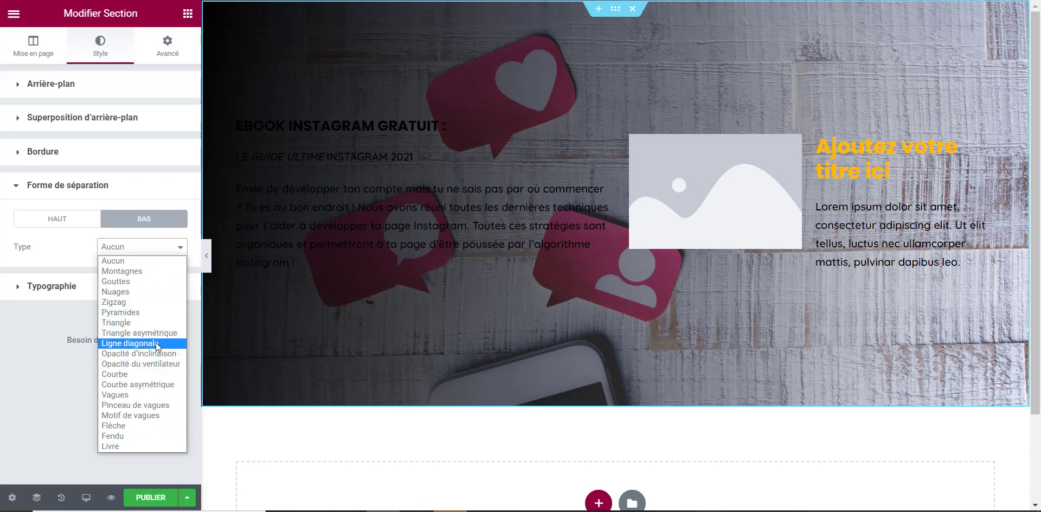
left_click(161, 405)
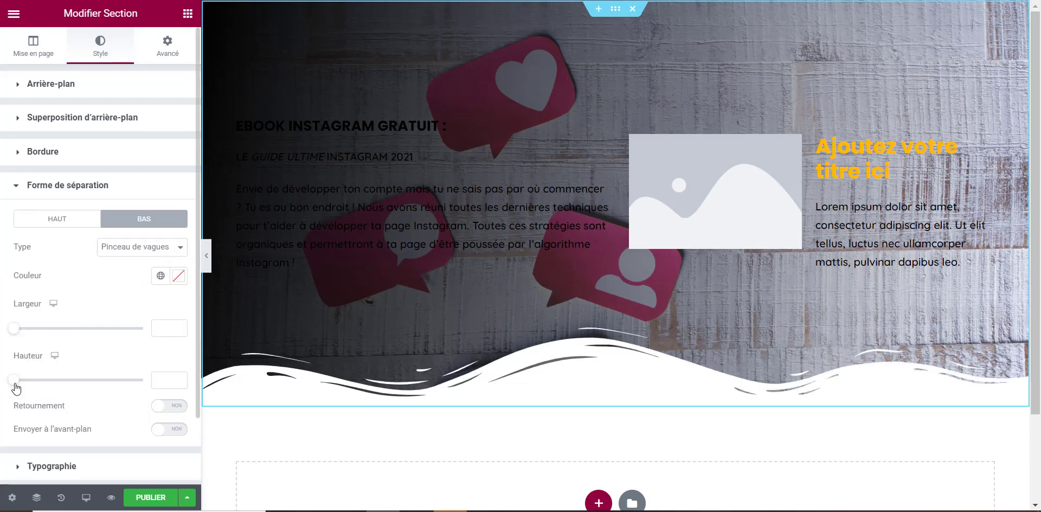
mouse_move(16, 383)
left_mouse_down()
mouse_move(92, 385)
mouse_move(18, 386)
mouse_move(31, 390)
left_mouse_up()
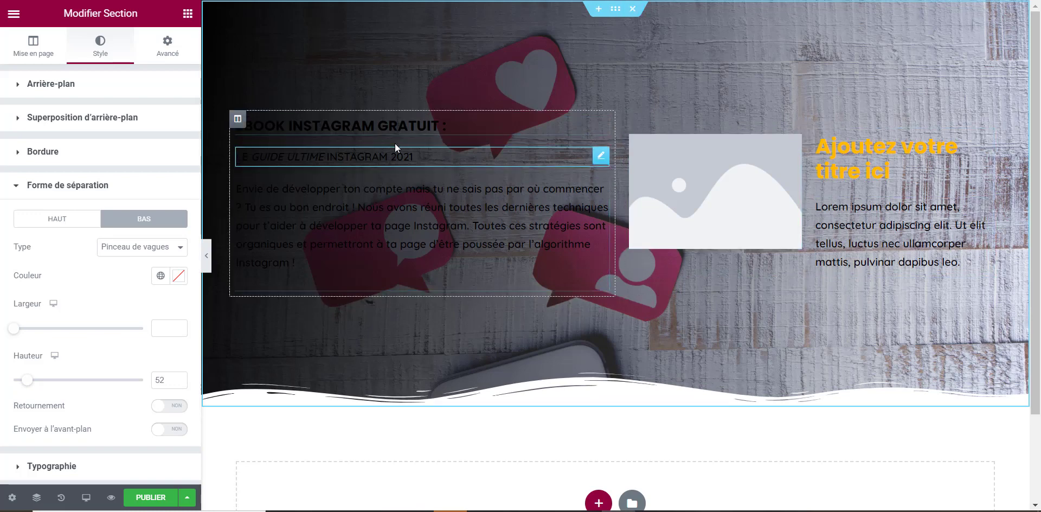
Set the text colour of the "EBOOK INSTAGRAM GRATUIT :" title to orange-yellow, #FFB400.
left_click(379, 117)
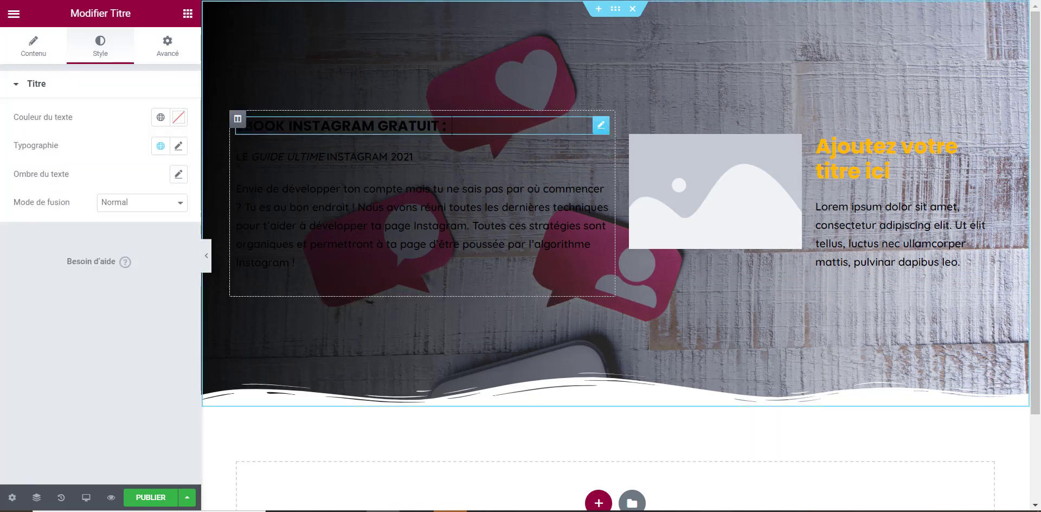
left_click(179, 118)
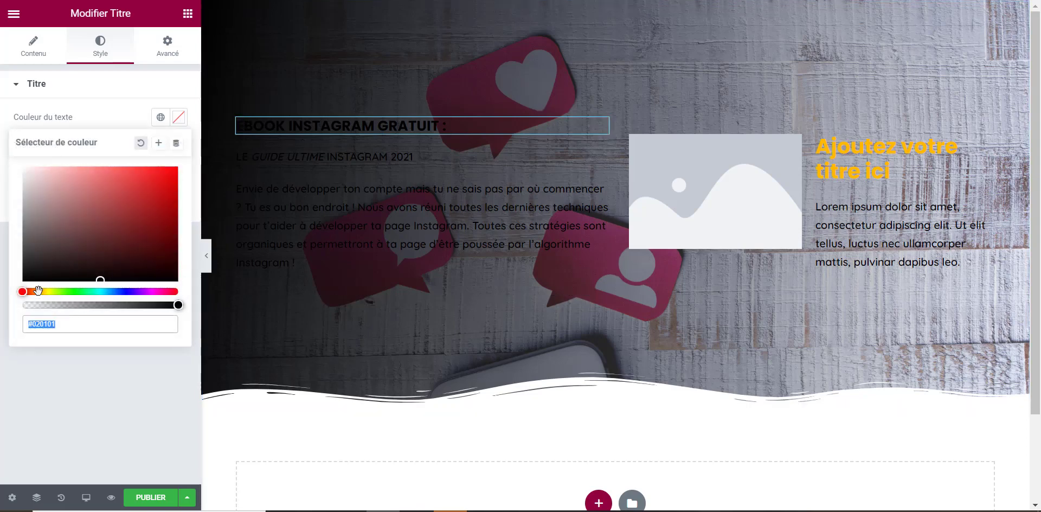
type("#FFEA08")
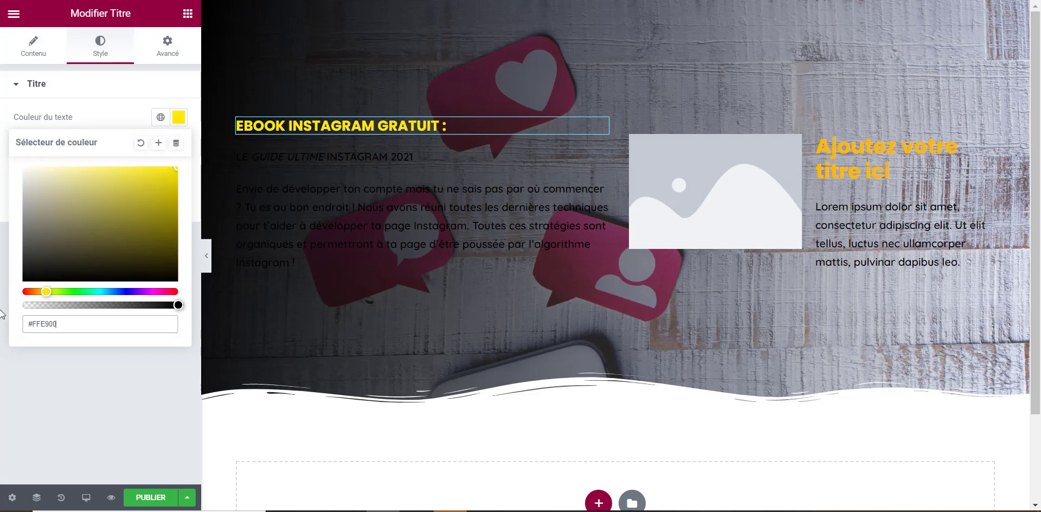
left_click_drag(46, 292, 41, 293)
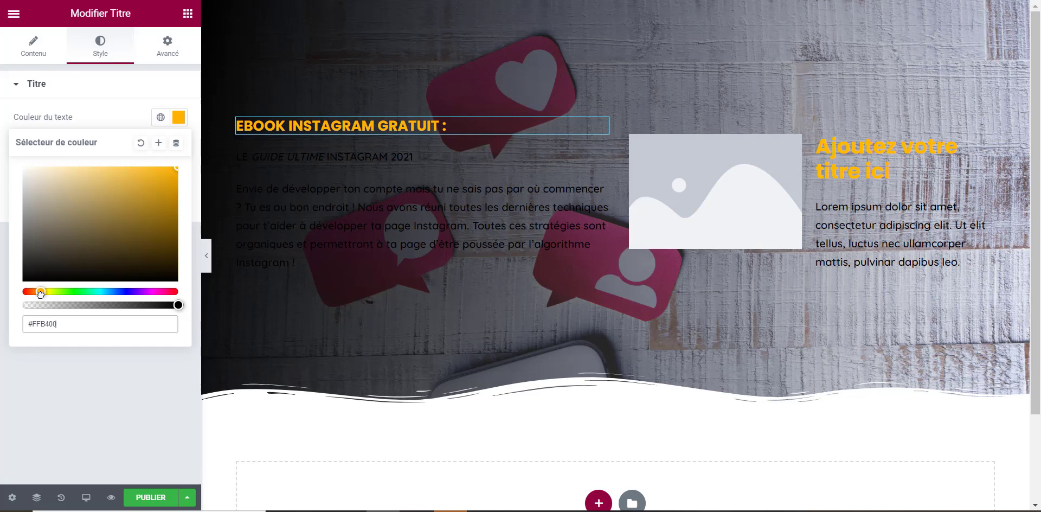
left_click(114, 96)
Set the "LE GUIDE ULTIME INSTAGRAM 2021" text to the Poppins font at 43 px.
left_click(404, 156)
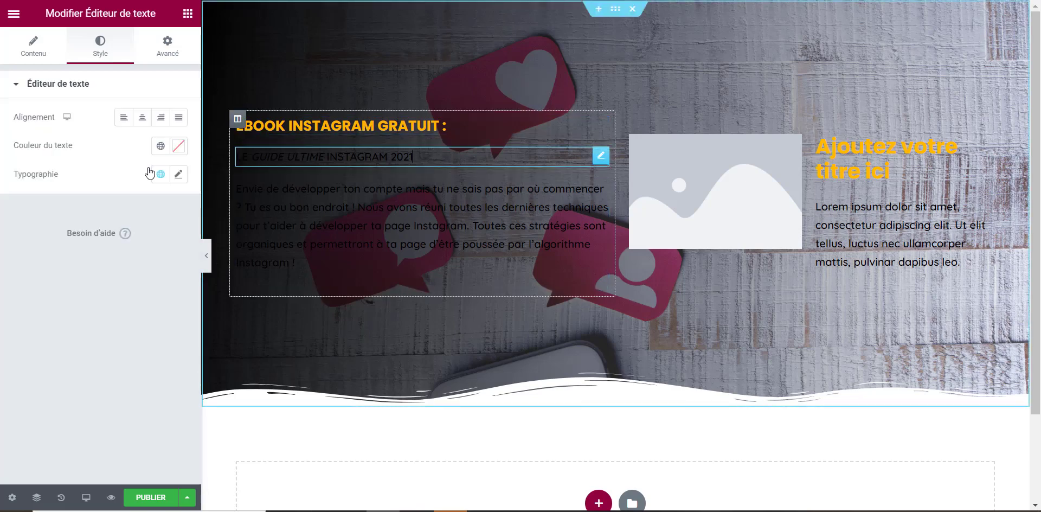
left_click(178, 175)
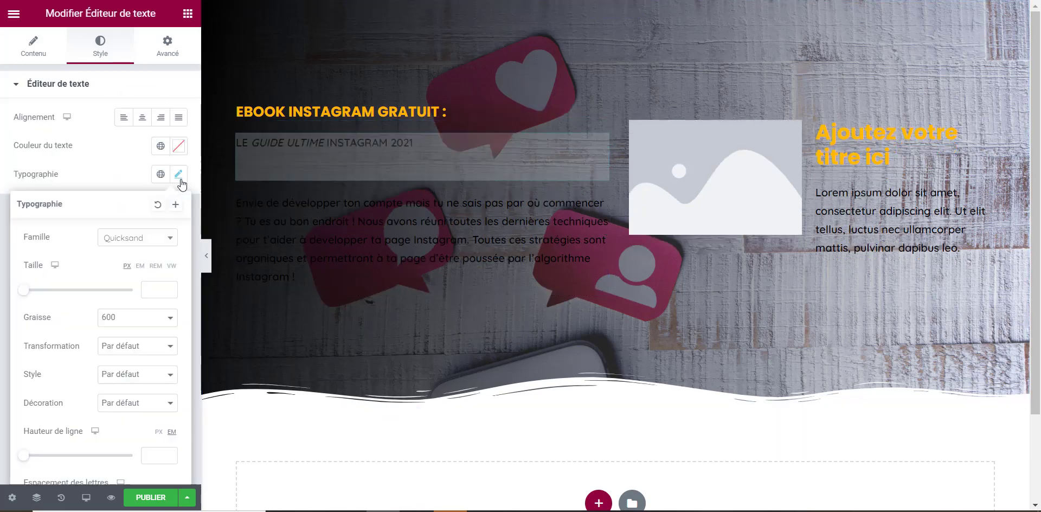
left_click(133, 237)
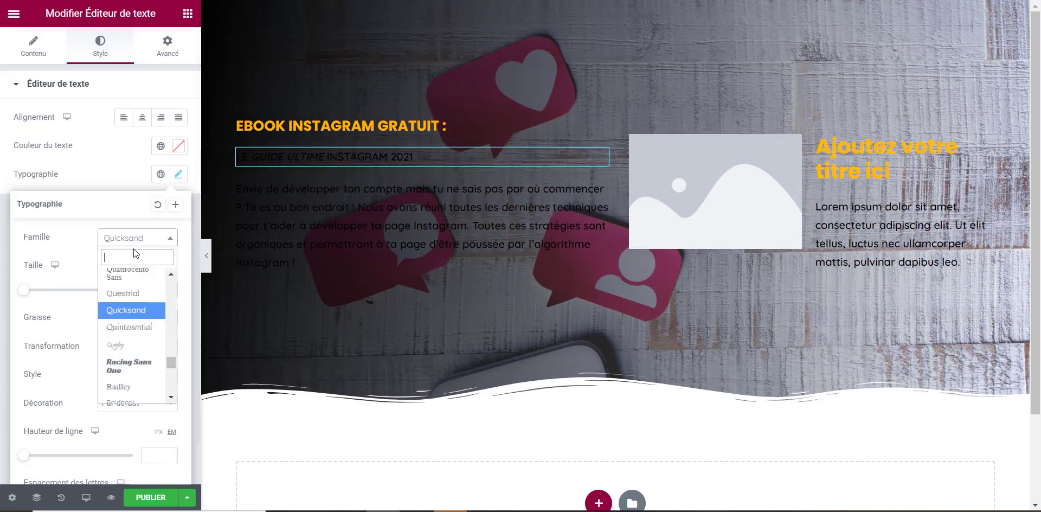
type("popp")
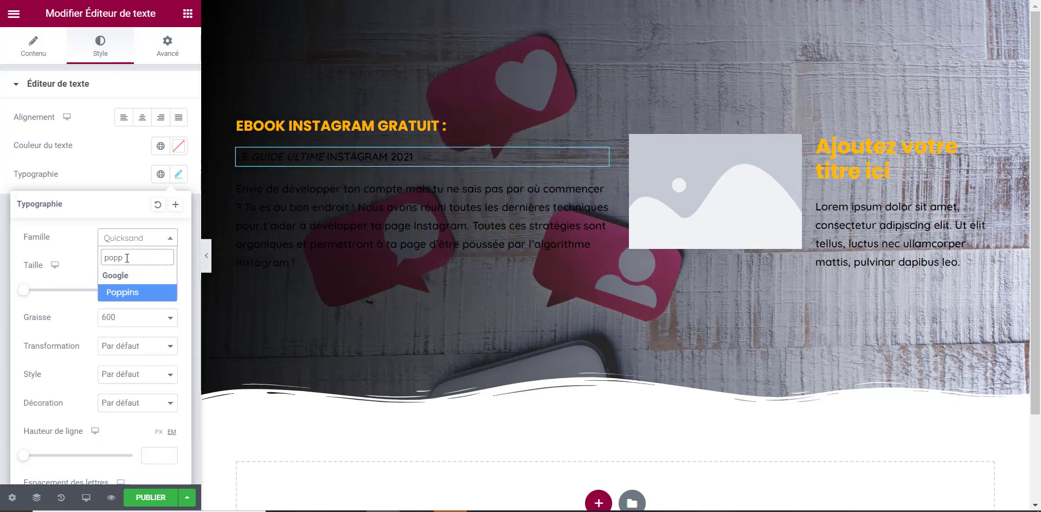
left_click(130, 293)
left_click_drag(25, 292, 50, 298)
left_click(95, 175)
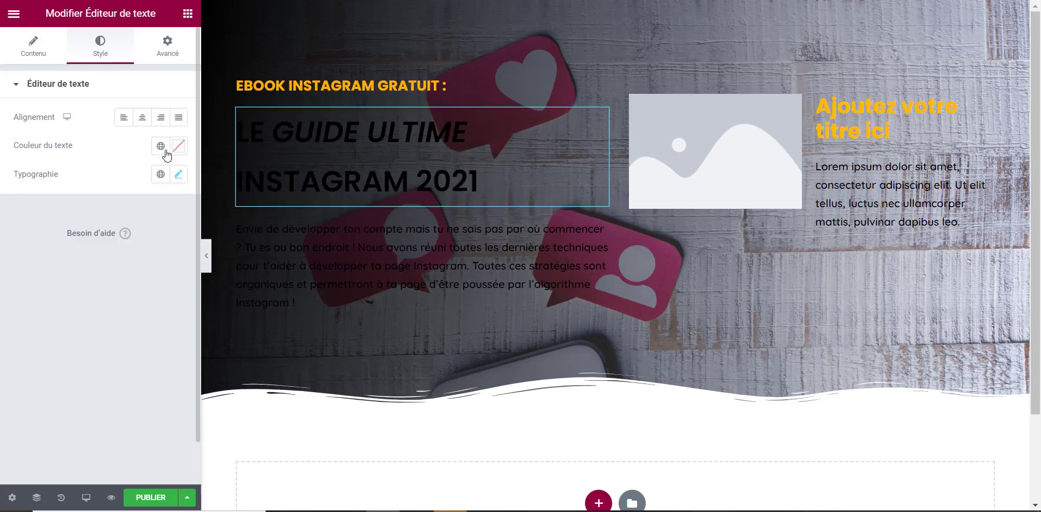
Set the text colour of "LE GUIDE ULTIME INSTAGRAM 2021" to white, #FFFFFF.
left_click(176, 148)
left_click_drag(104, 262, 3, 170)
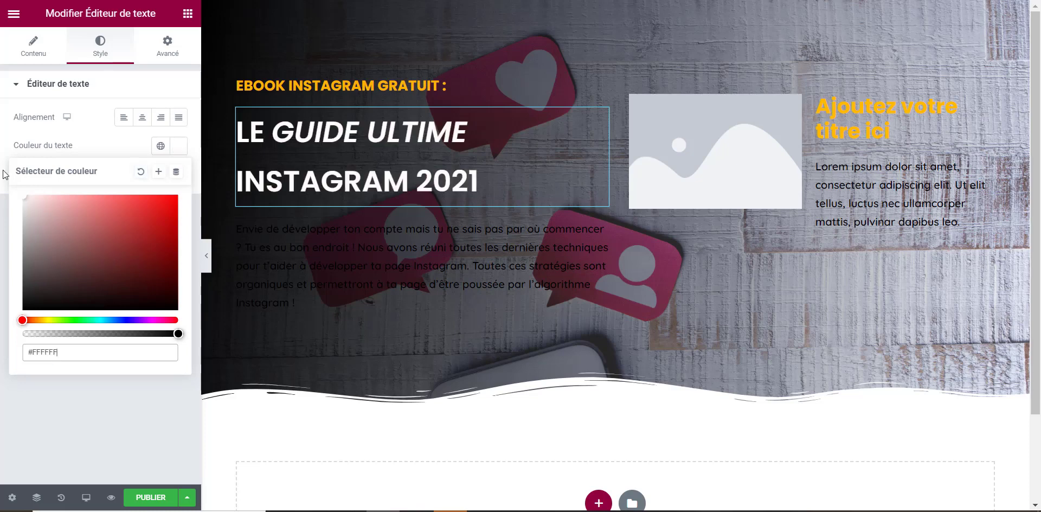
left_click(64, 141)
Set the "LE GUIDE ULTIME INSTAGRAM 2021" text to weight 700, after trying 800, with a line height of 1 em.
left_click(178, 174)
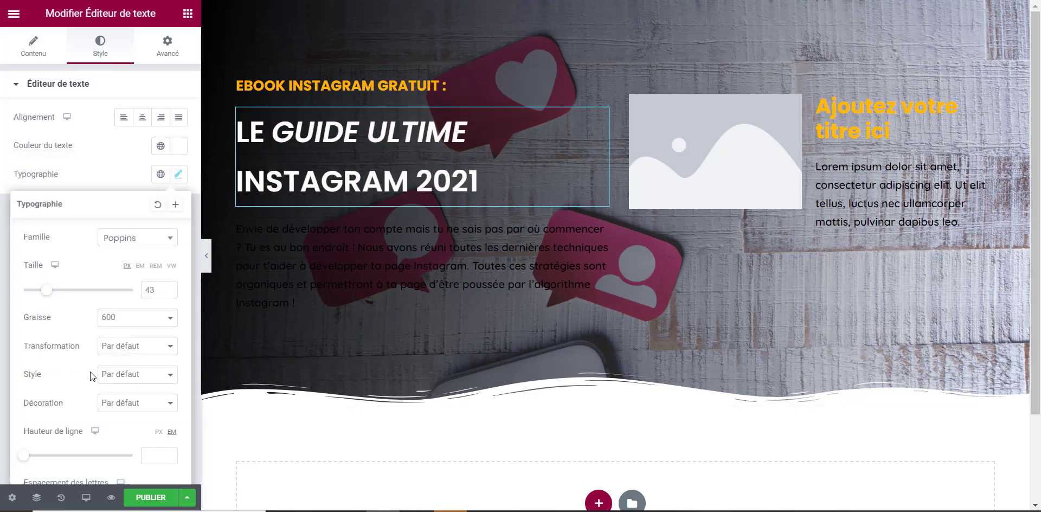
left_click(135, 319)
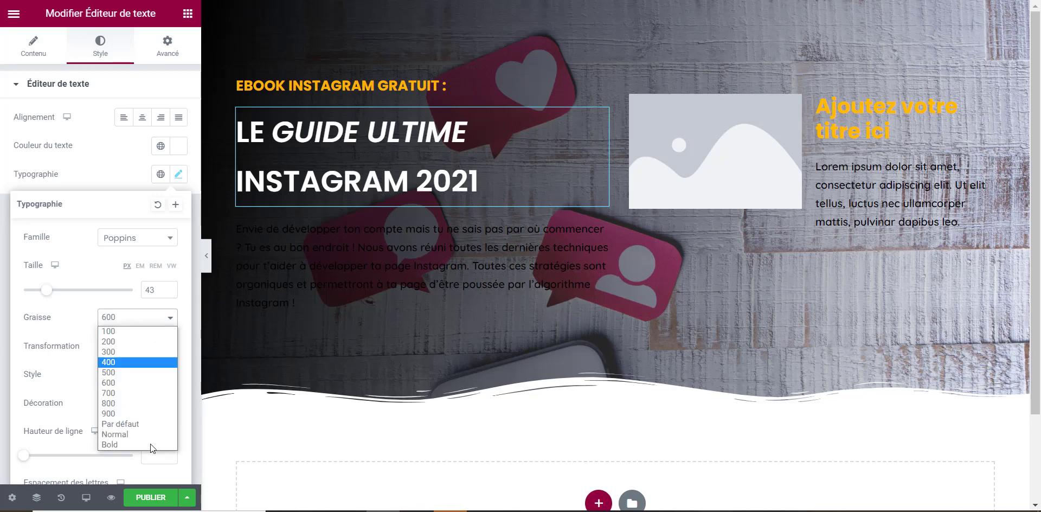
left_click(140, 392)
left_click(136, 325)
left_click(136, 400)
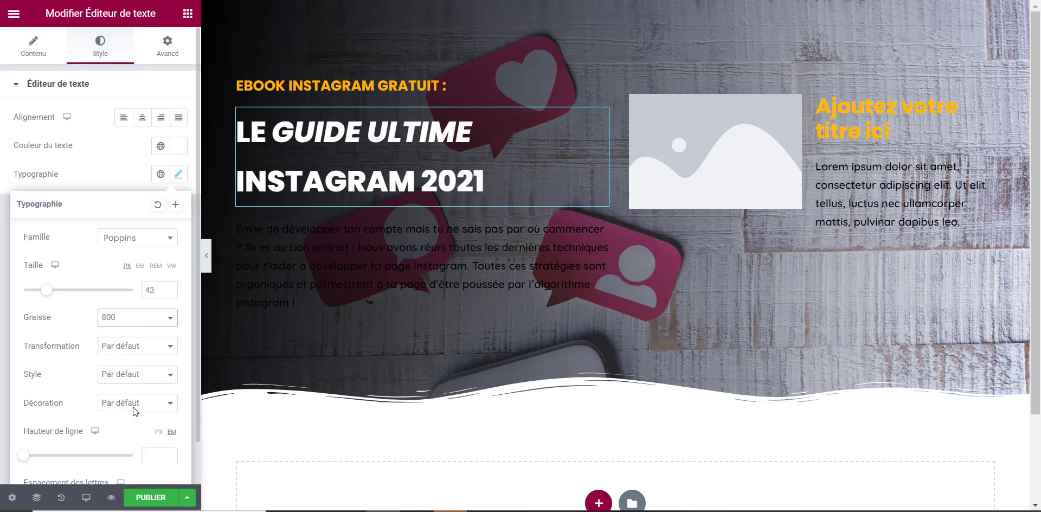
left_click(151, 326)
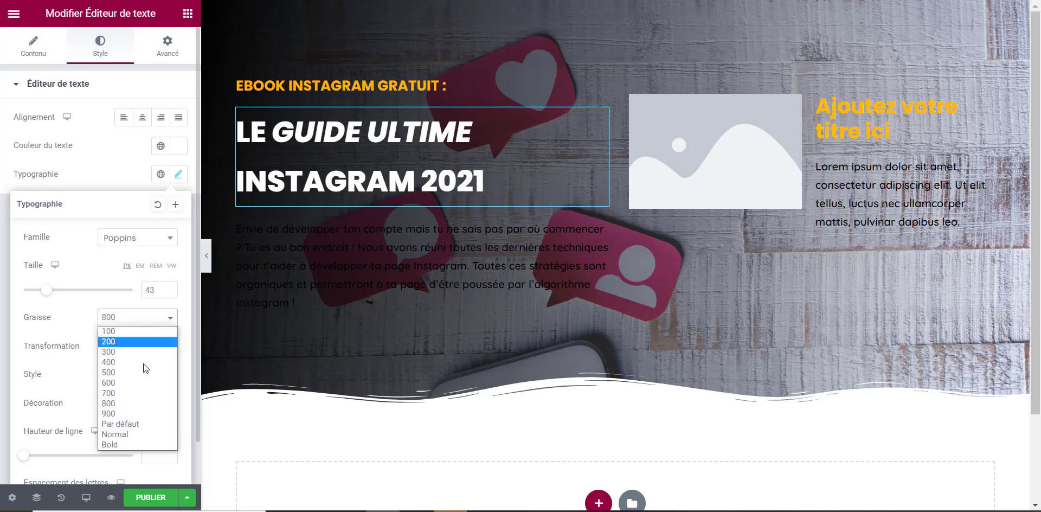
left_click(142, 396)
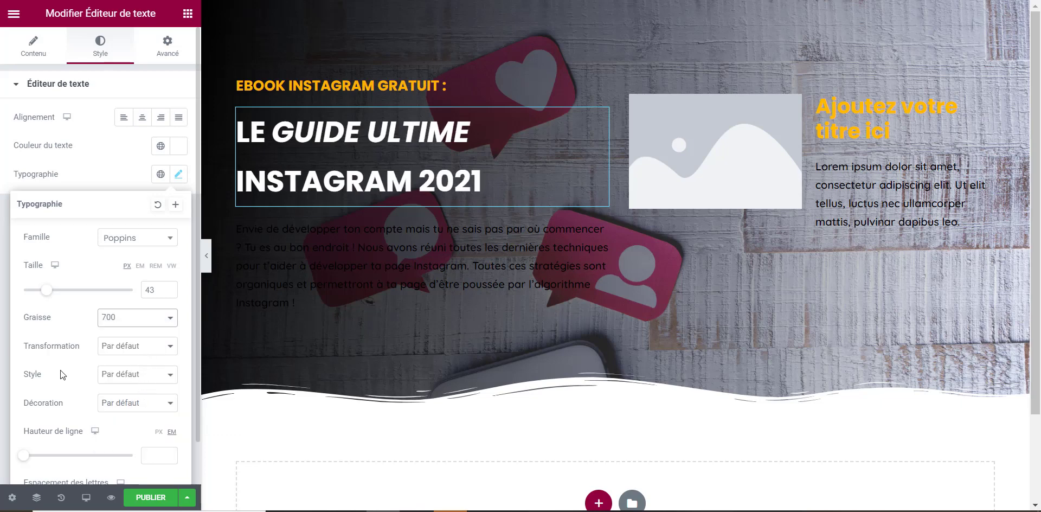
mouse_move(24, 455)
left_mouse_down()
mouse_move(46, 457)
mouse_move(35, 462)
left_mouse_up()
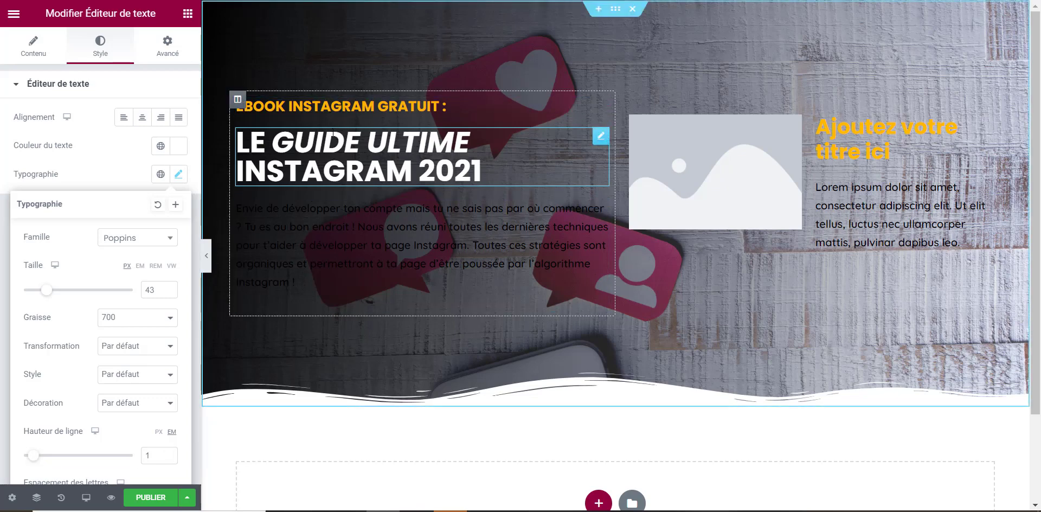
Make the description paragraph white, #FFFFFF, and set the widget spacing of its column to 10 px.
left_click(342, 242)
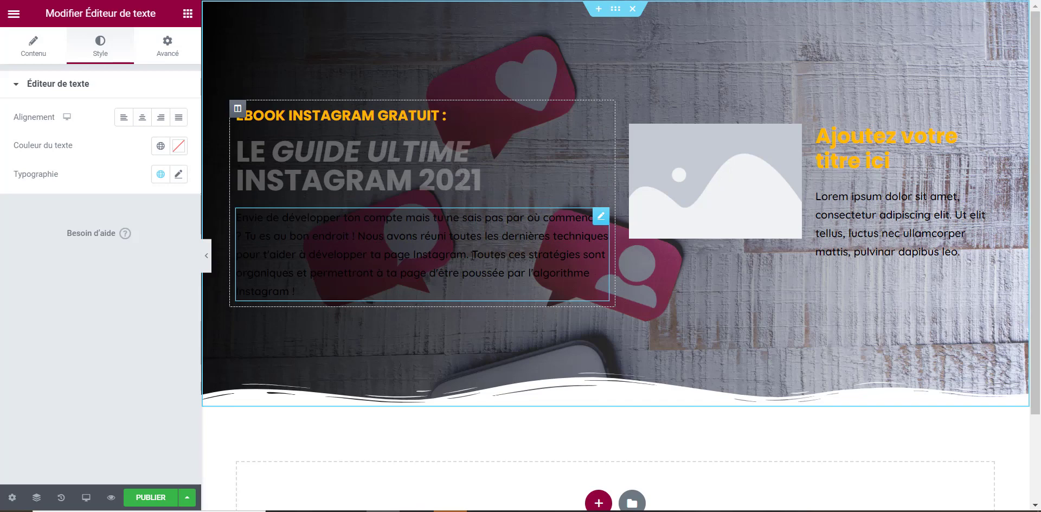
left_click(178, 145)
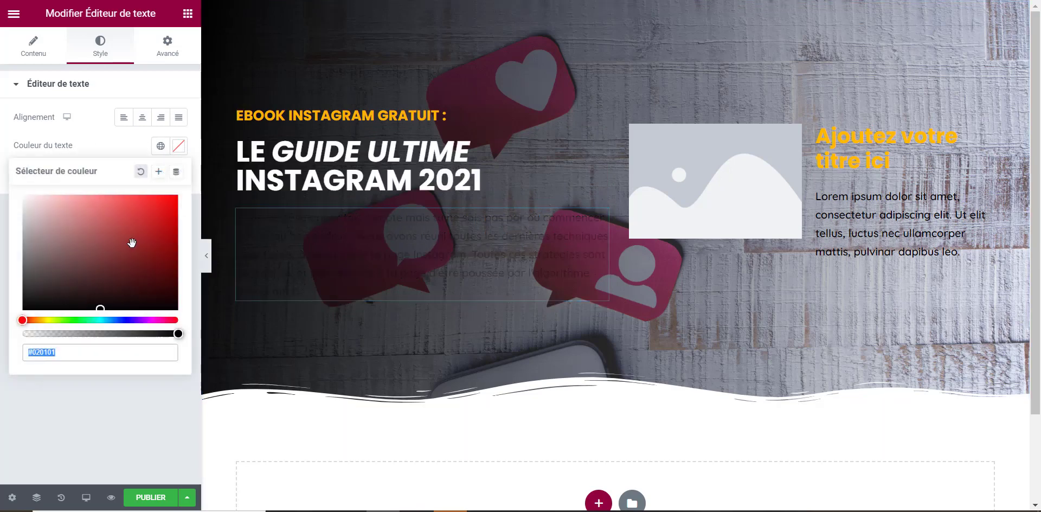
type("#FFFFFF")
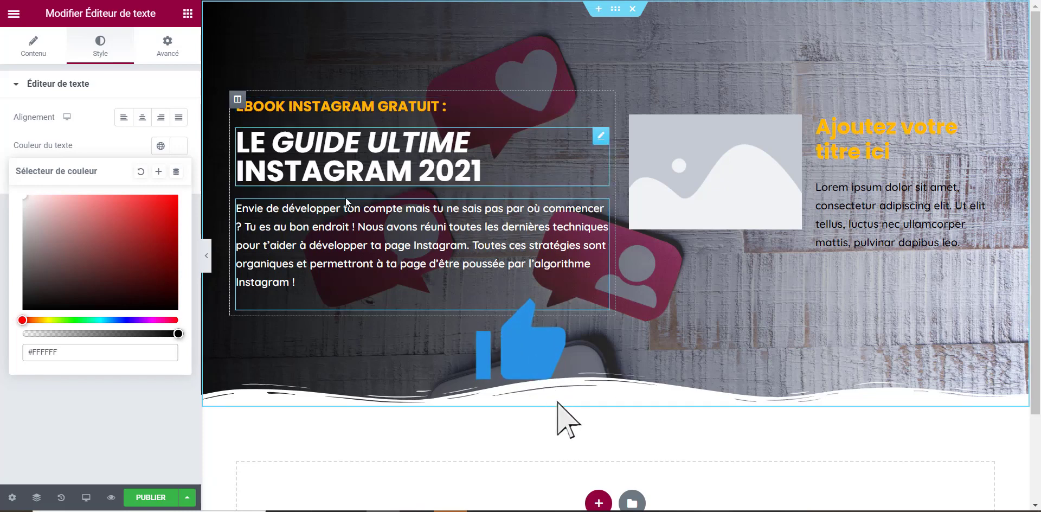
left_click(237, 99)
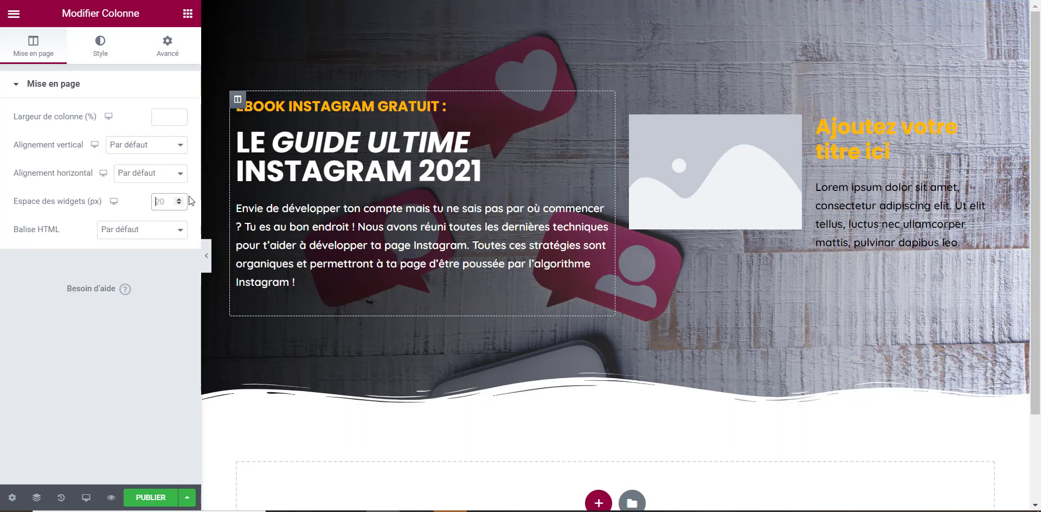
type("10")
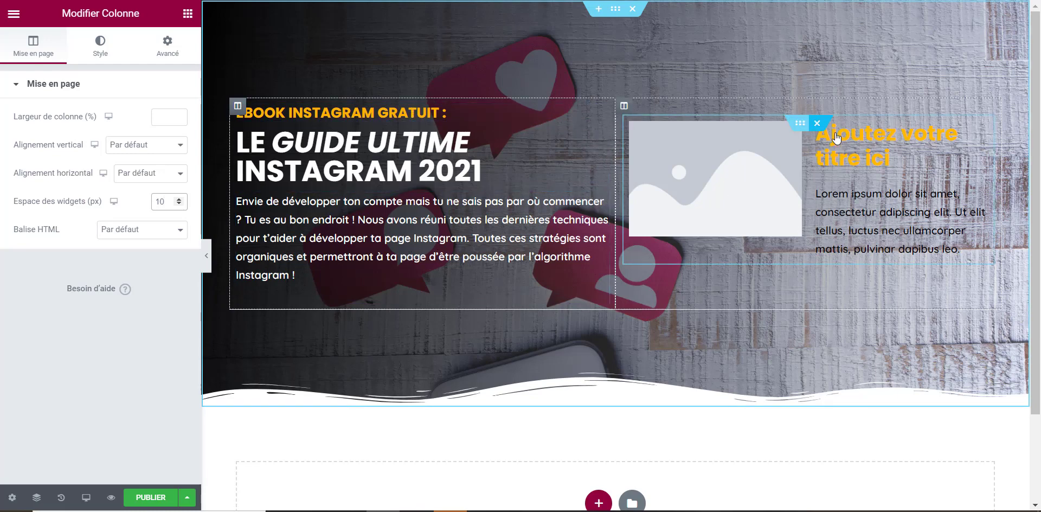
Replace the placeholder heading beside the image with "TÉLÉCHARGE TON GUIDE GRATUIT !", copied from the Word document.
left_click(936, 145)
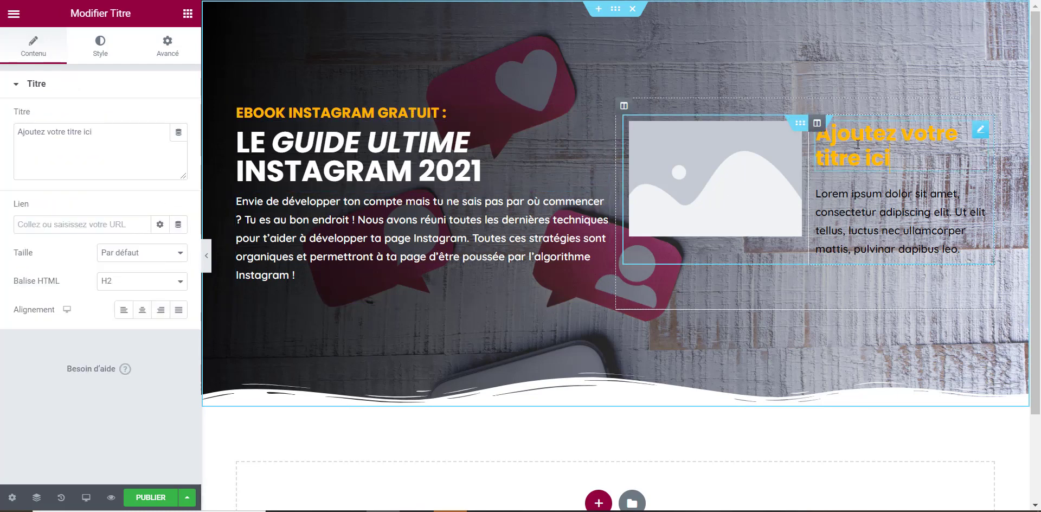
left_click(586, 510)
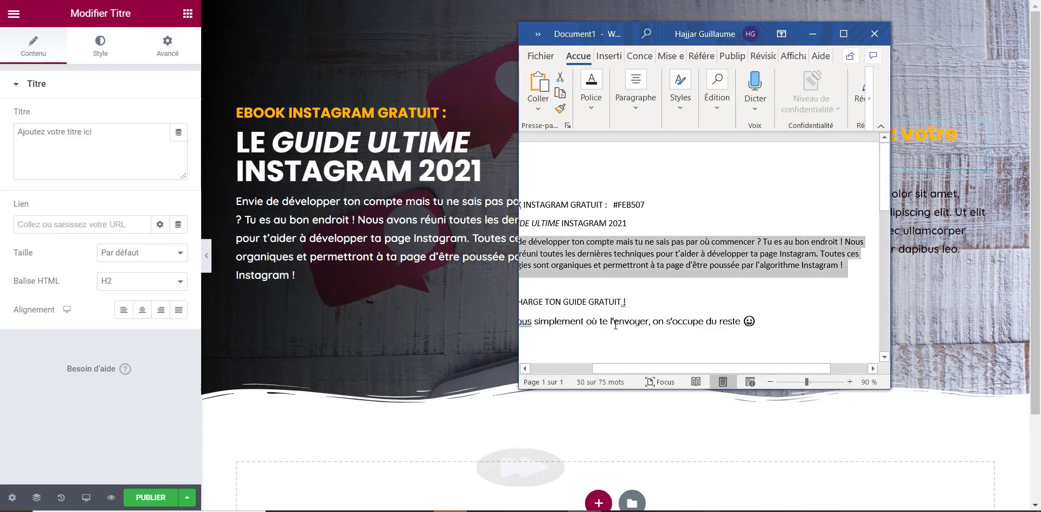
left_click_drag(627, 302, 488, 312)
left_click(797, 32)
left_click(40, 152)
key("ctrl+a")
type("TÉLÉCHARGE TON GUIDE GRATUIT !")
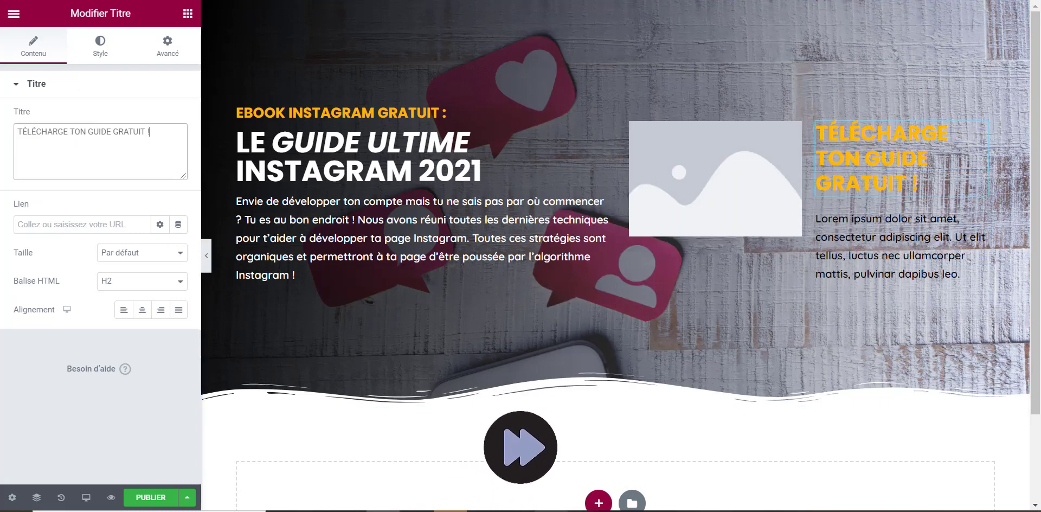
Replace the lorem ipsum paragraph with "Dit-nous simplement où te l'envoyer, on s'occupe du reste 😀" from the Word document.
left_click(586, 511)
left_click_drag(802, 321, 512, 321)
left_click(797, 32)
left_click(900, 247)
left_click(148, 264)
key("ctrl+a")
type("Dit-nous simplement où te l'envoyer, on s'occupe du reste 😀")
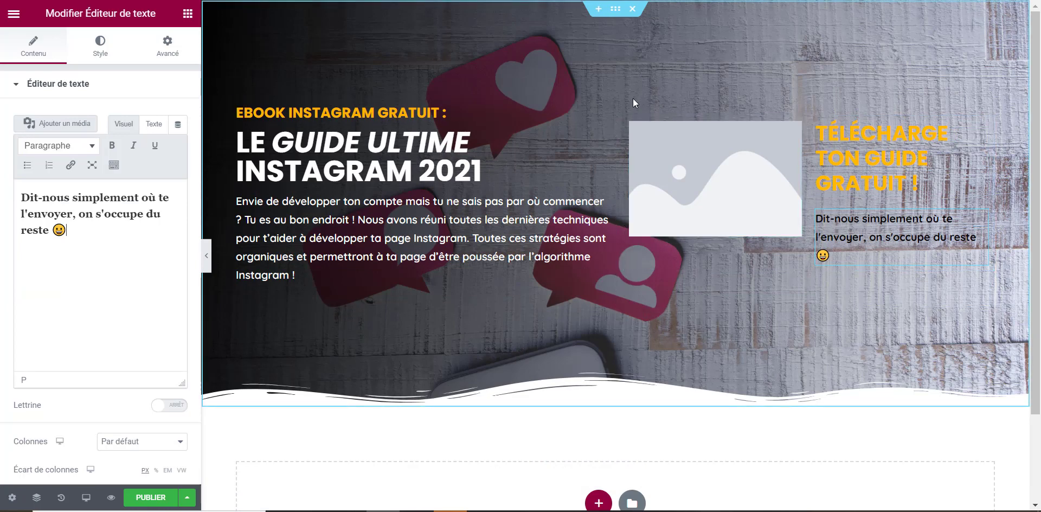
Give the hero column containing the image and download heading a classic white background, #FFFFFF.
left_click(624, 107)
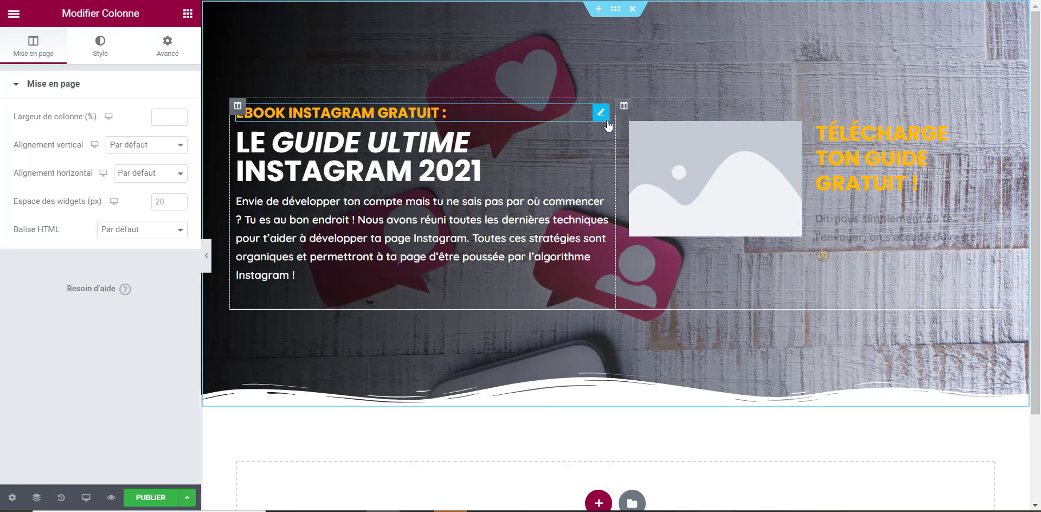
left_click(100, 53)
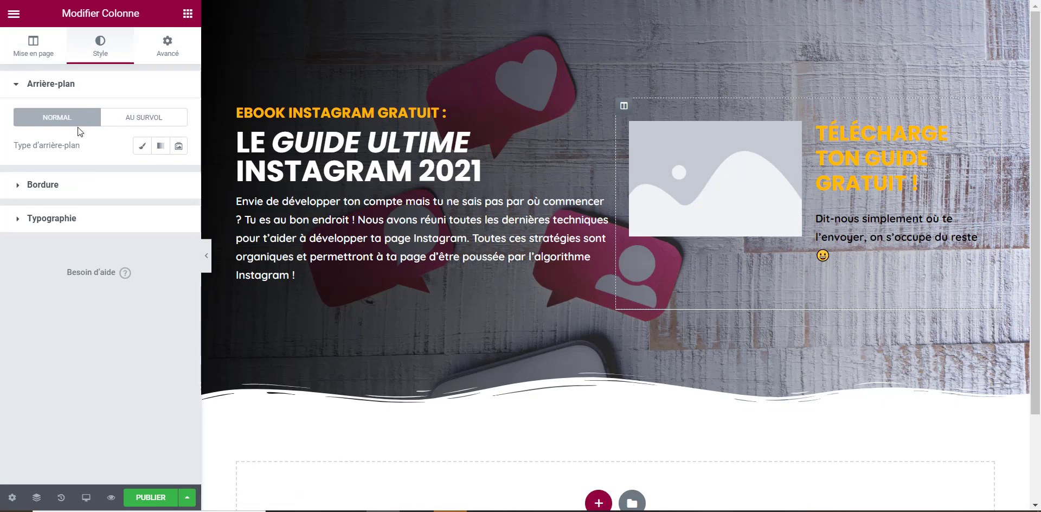
left_click(142, 146)
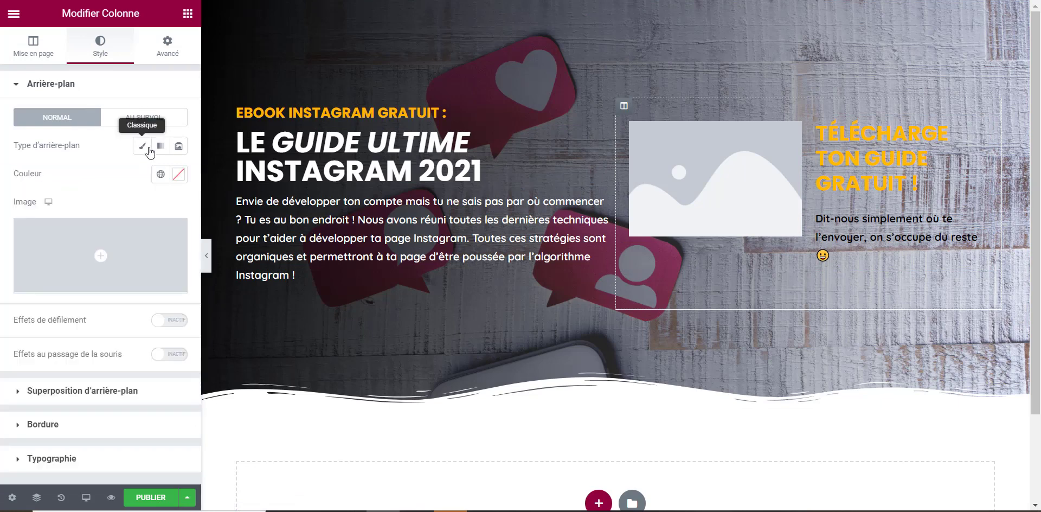
left_click(178, 174)
type("#FFFFFF")
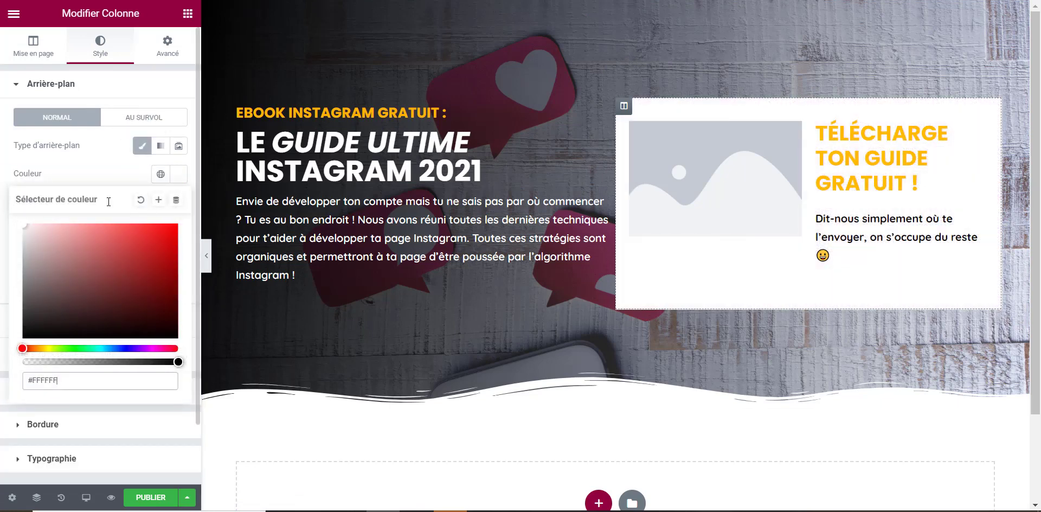
left_click(94, 167)
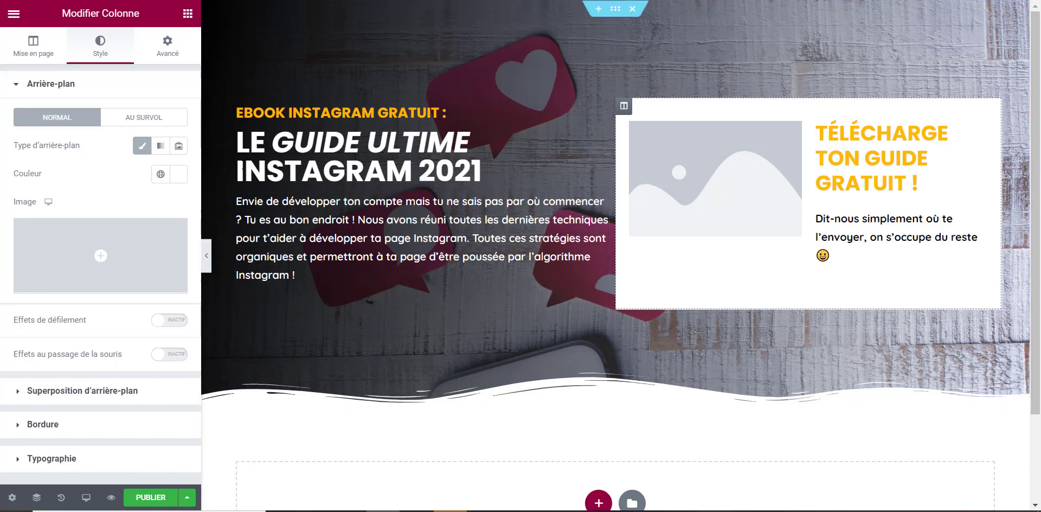
Give the white download column a solid border using the "Continue" type.
left_click(111, 428)
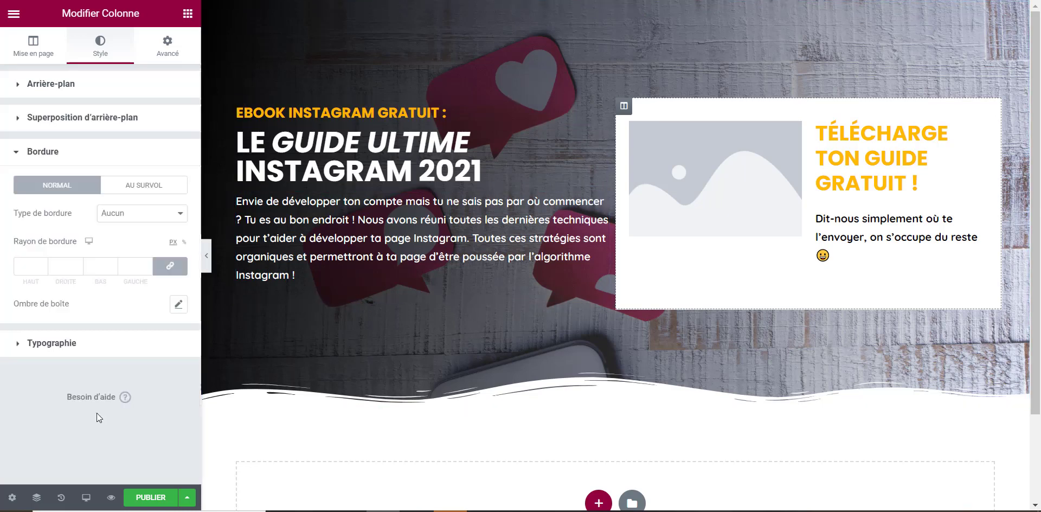
left_click(133, 217)
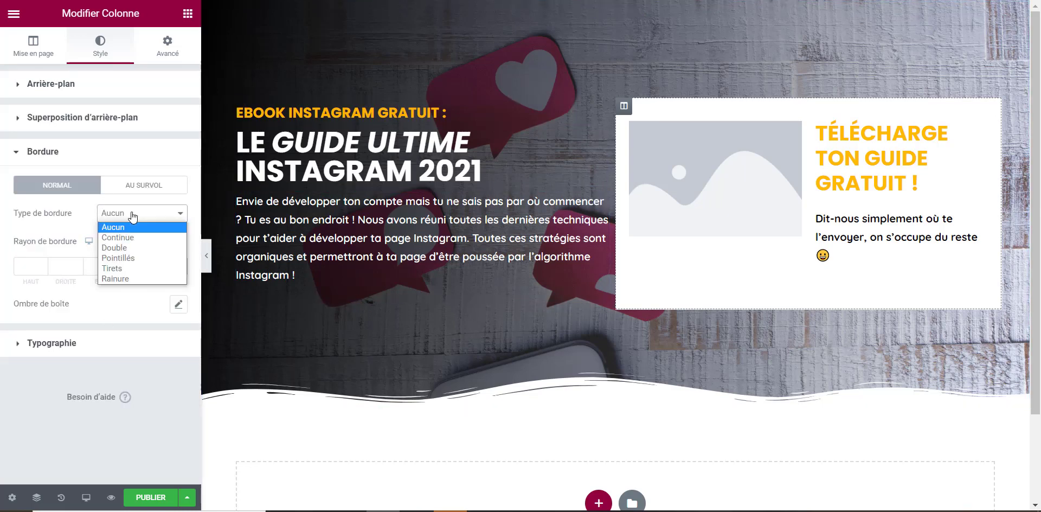
left_click(129, 236)
scroll(95, 245, "down", 1)
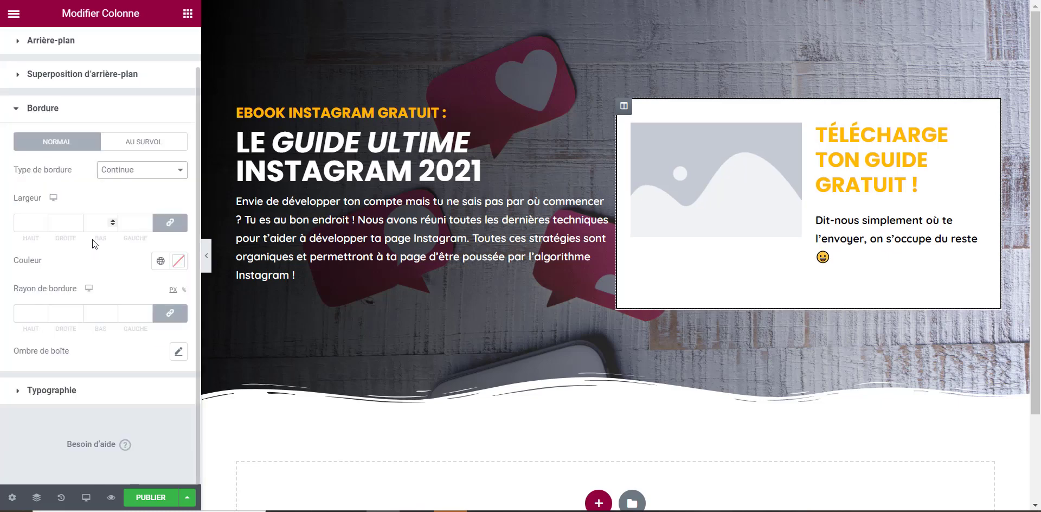
left_click(176, 261)
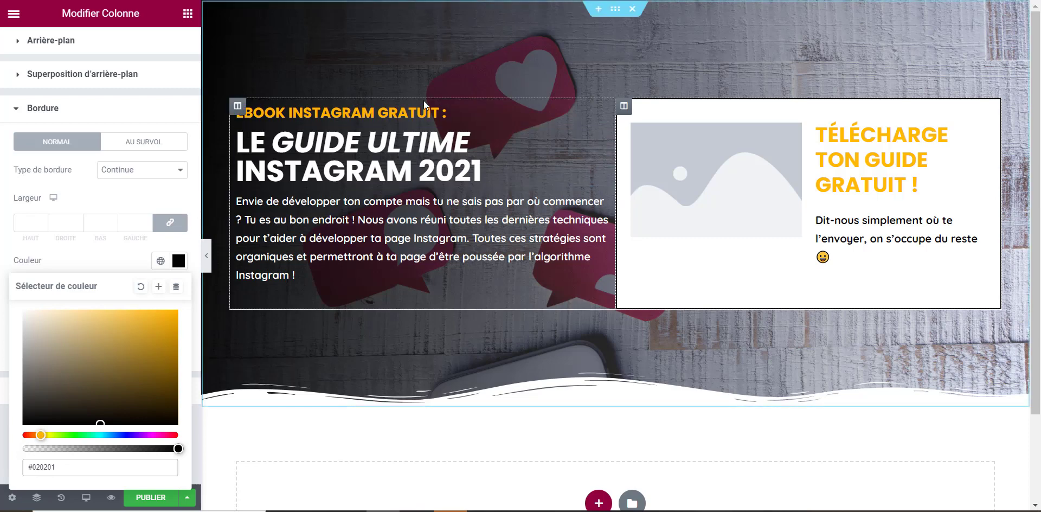
Copy the yellow text colour of the "EBOOK INSTAGRAM GRATUIT :" heading and apply it to the download column's border.
left_click(242, 114)
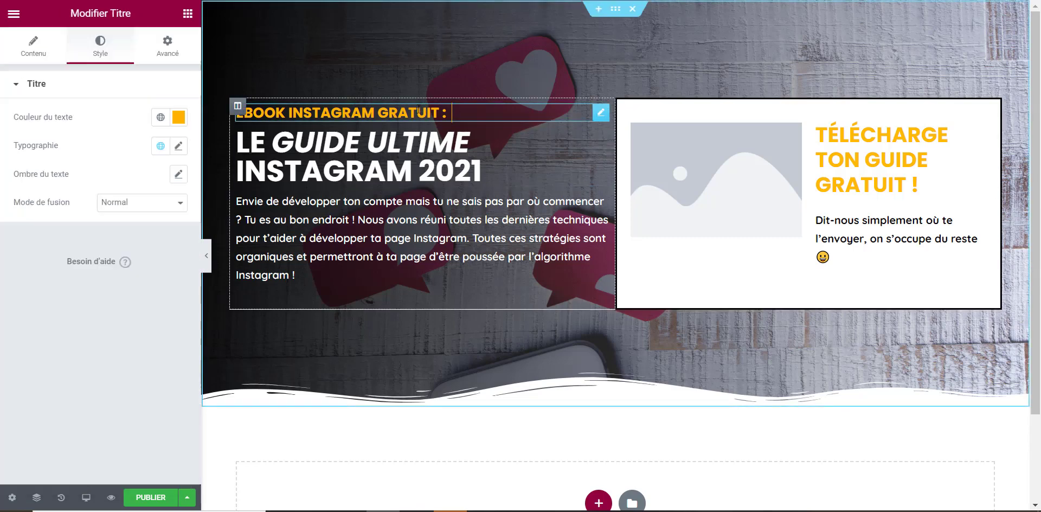
left_click(178, 117)
key("ctrl+c")
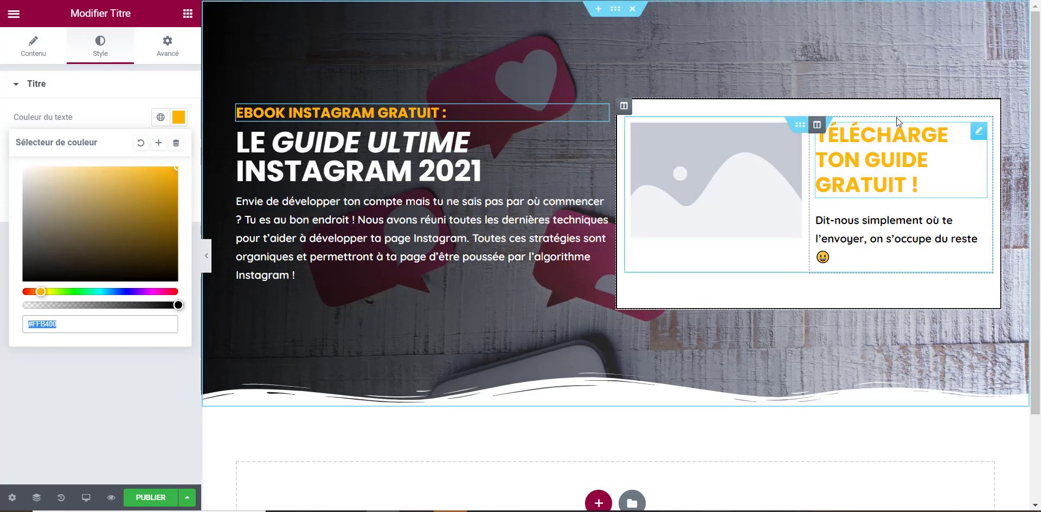
left_click(624, 107)
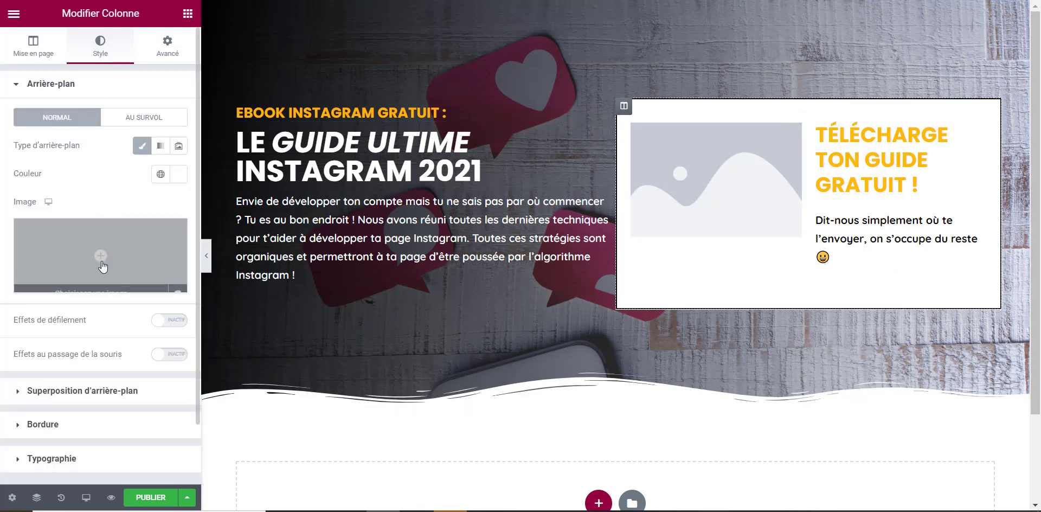
scroll(70, 325, "down", 2)
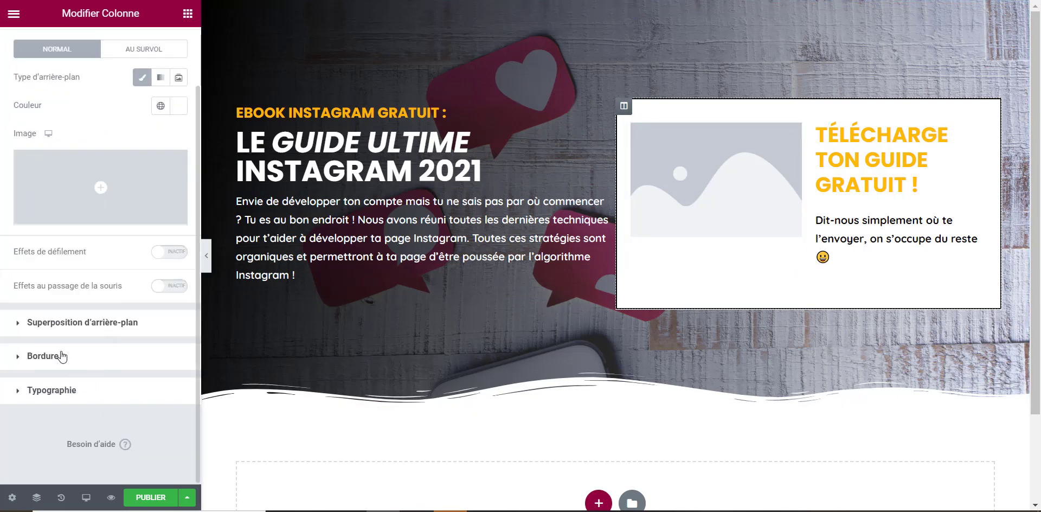
left_click(62, 356)
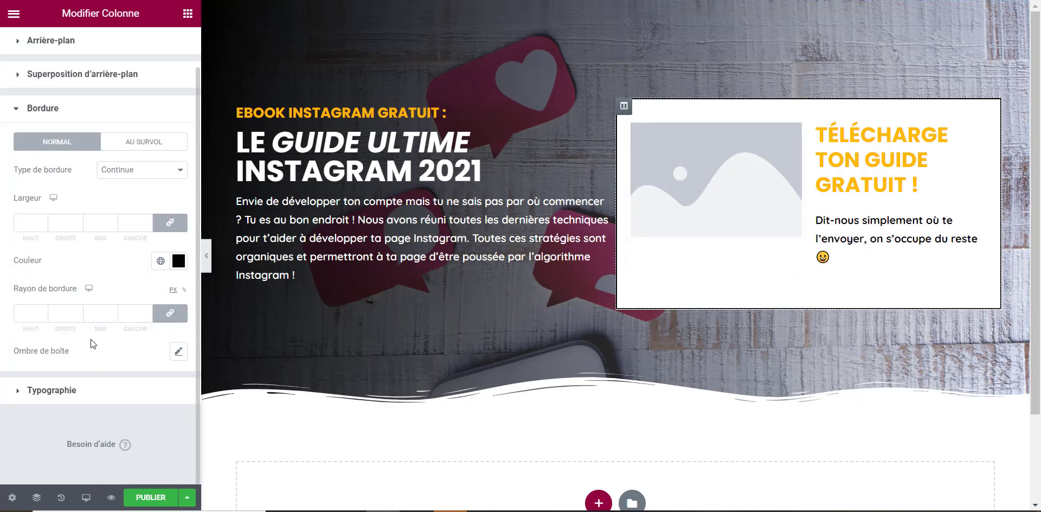
left_click(178, 260)
key("ctrl+v")
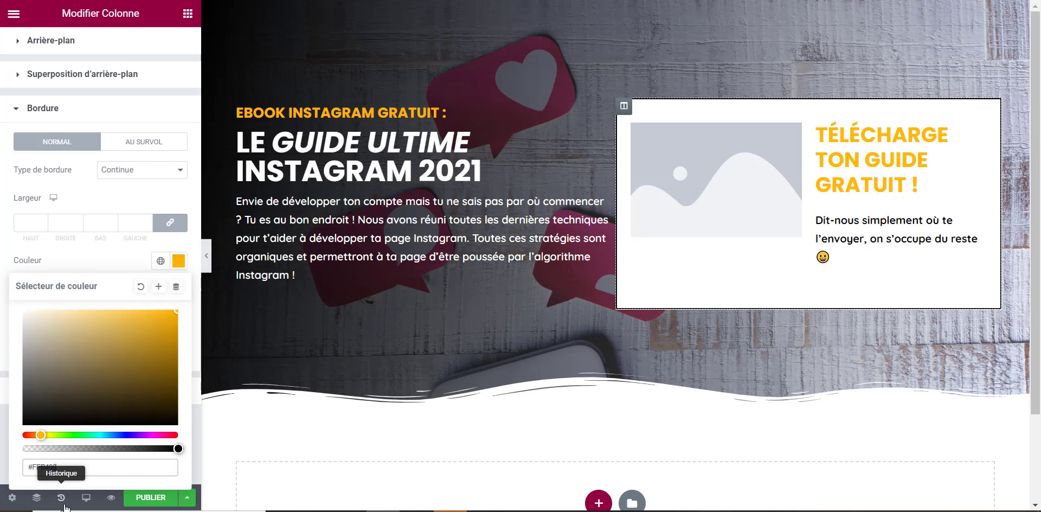
left_click(96, 256)
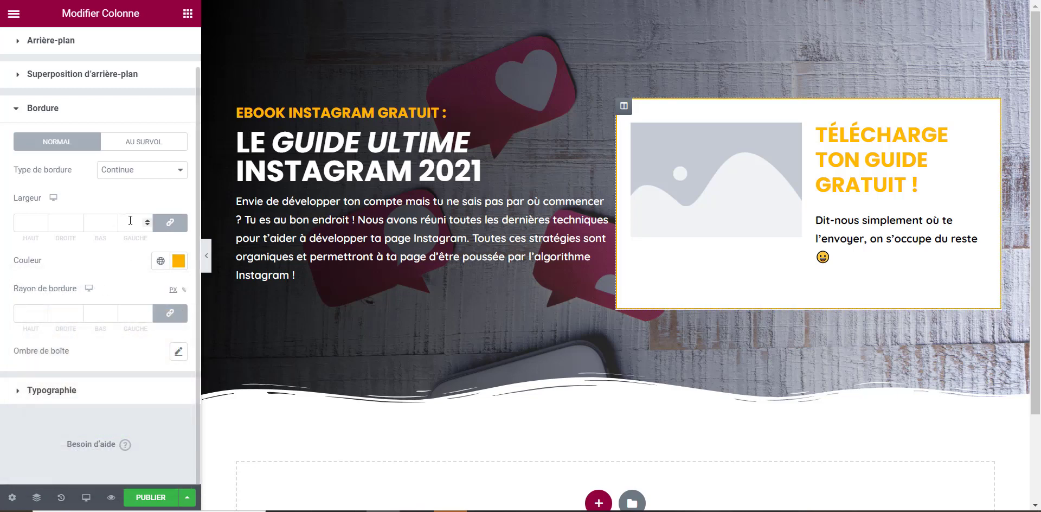
Set the download column's border width to 4 px on all sides.
left_click(147, 220)
left_click(146, 220)
left_click(147, 221)
left_click(146, 221)
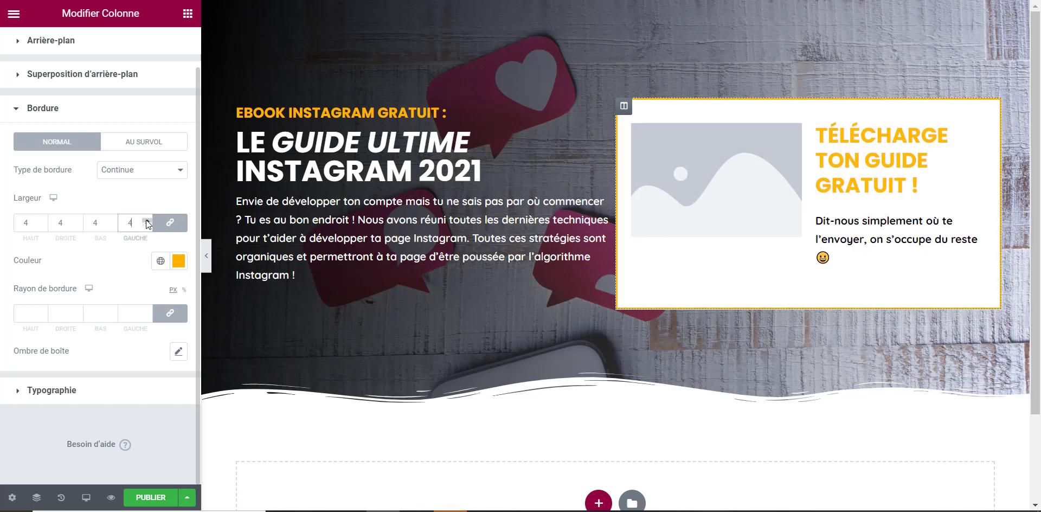
left_click(147, 220)
left_click(146, 225)
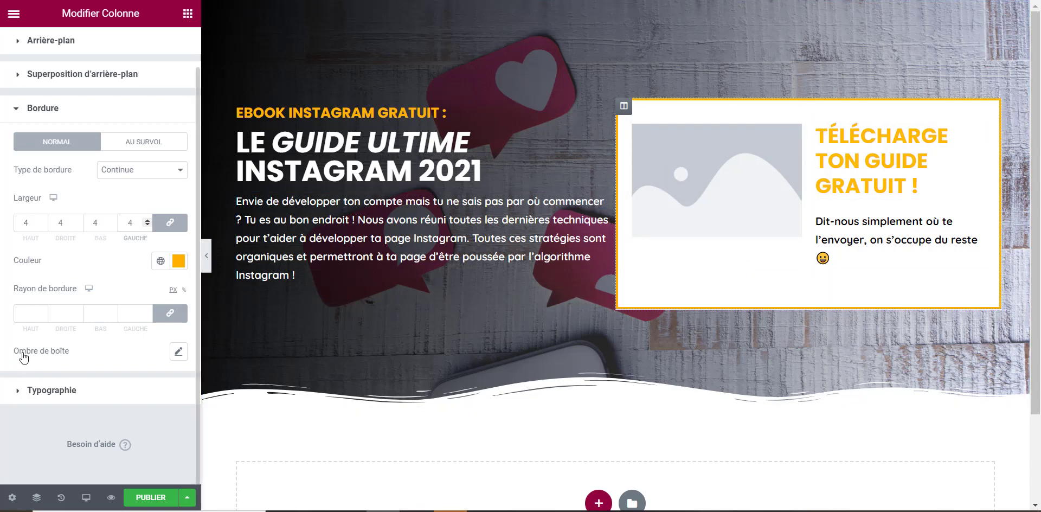
Add a box shadow to the download column with a spread (Diffuser) of 5.
left_click(179, 352)
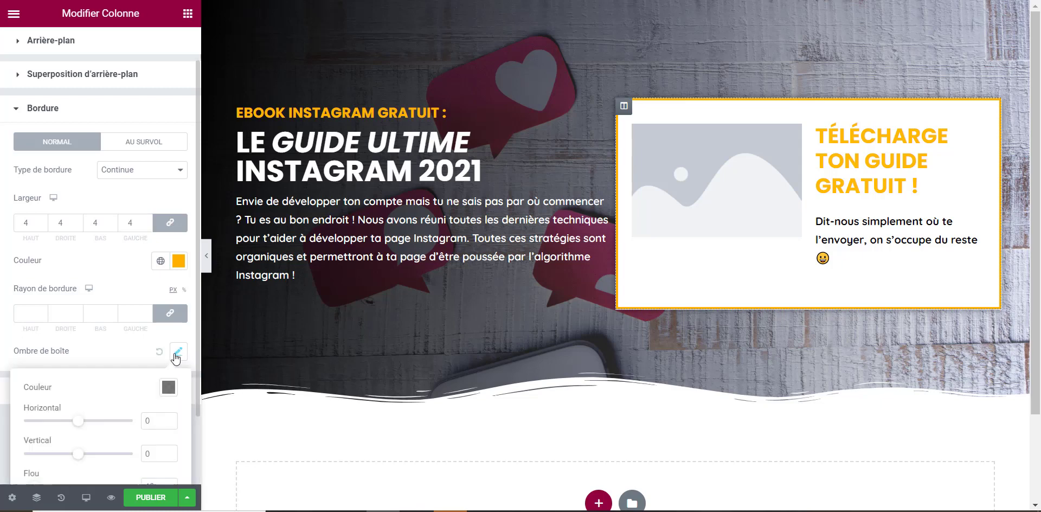
scroll(146, 347, "down", 2)
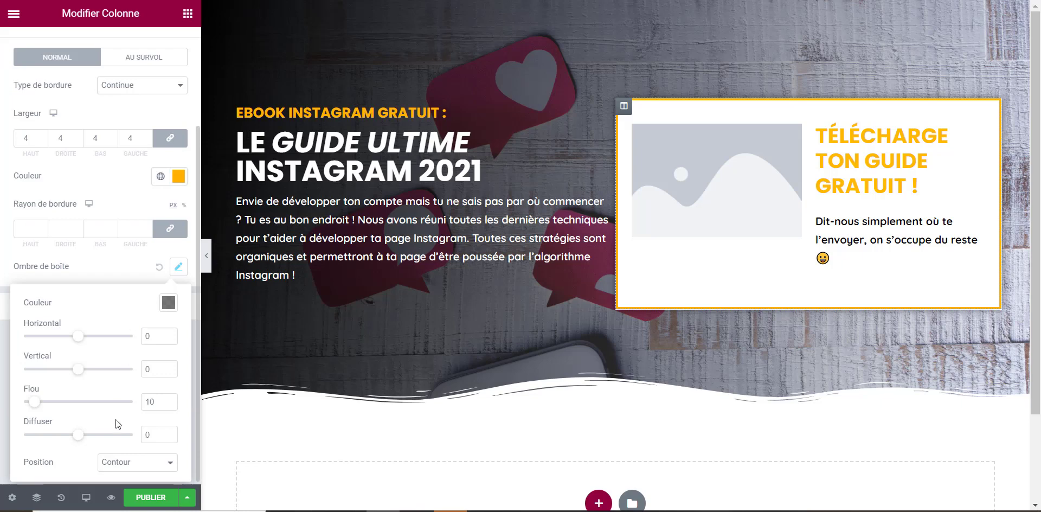
left_click(168, 433)
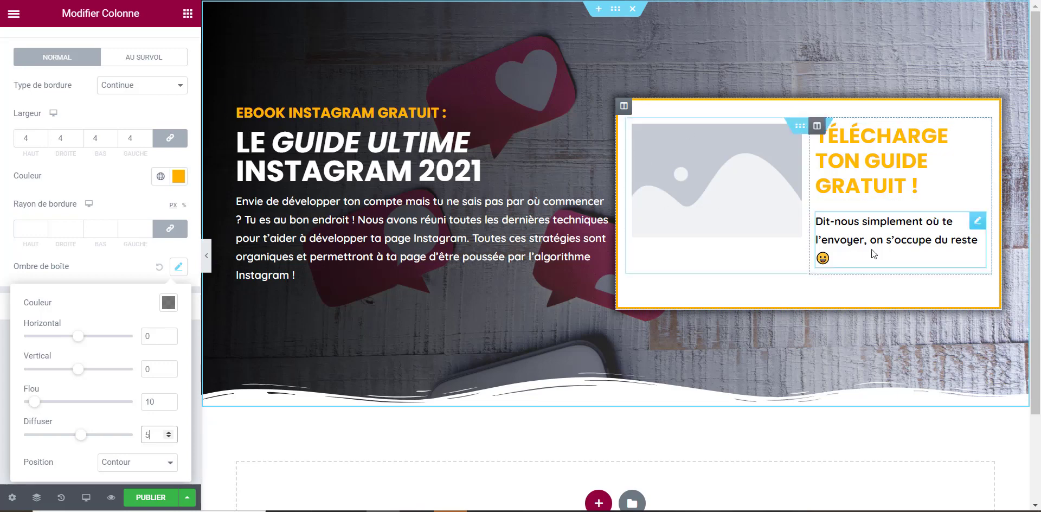
Select the placeholder image, then switch to Canva, search design types for "couverture" and create a blank e-book cover design.
left_click(702, 160)
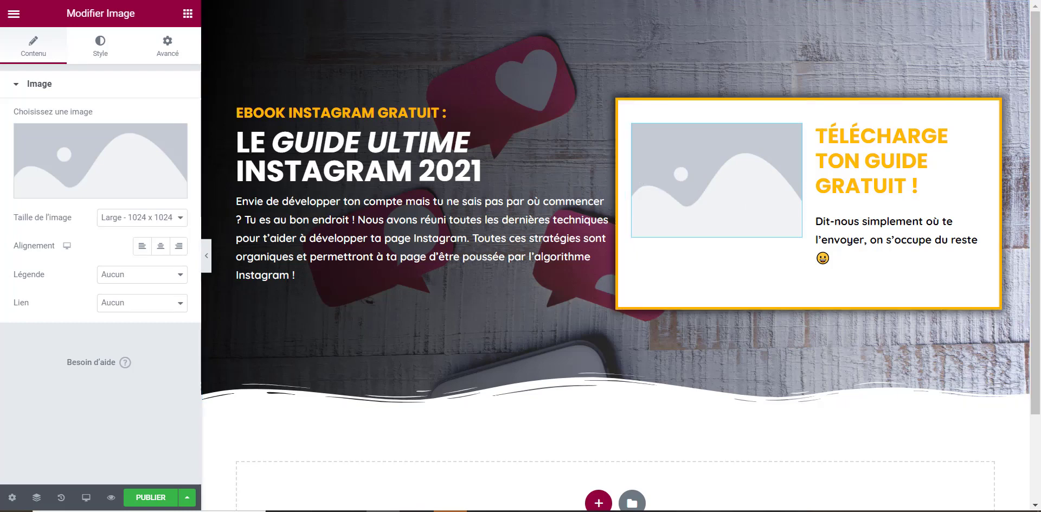
left_click(255, 1)
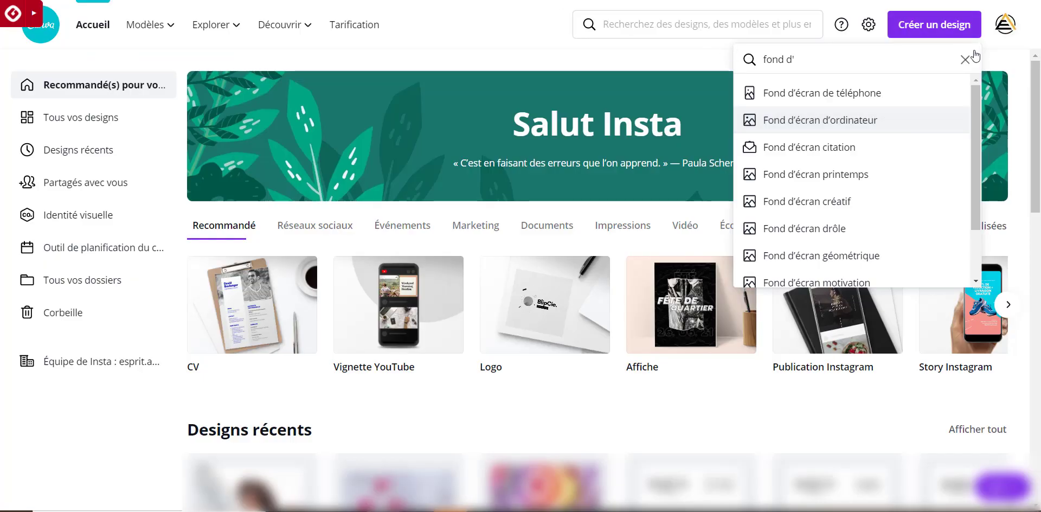
left_click(966, 58)
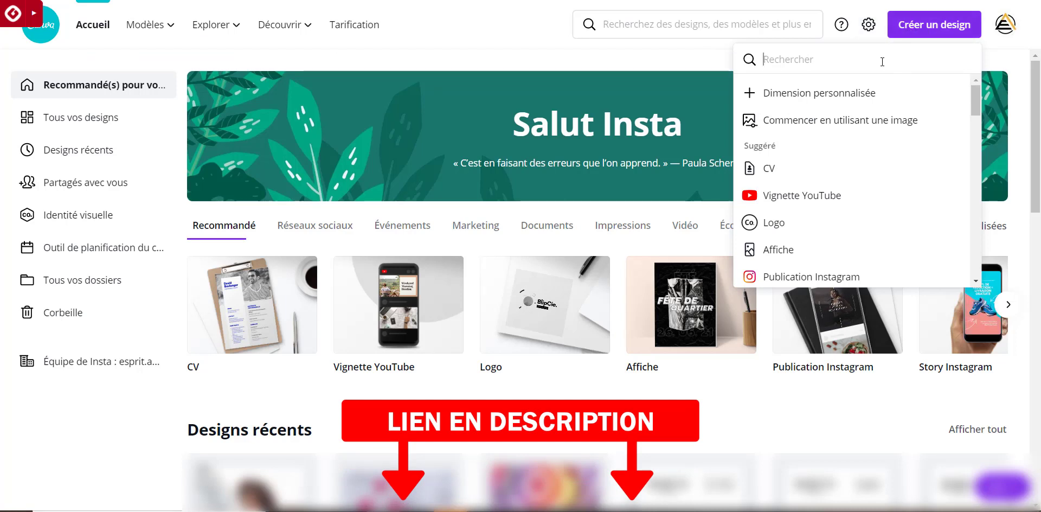
type("couvertur")
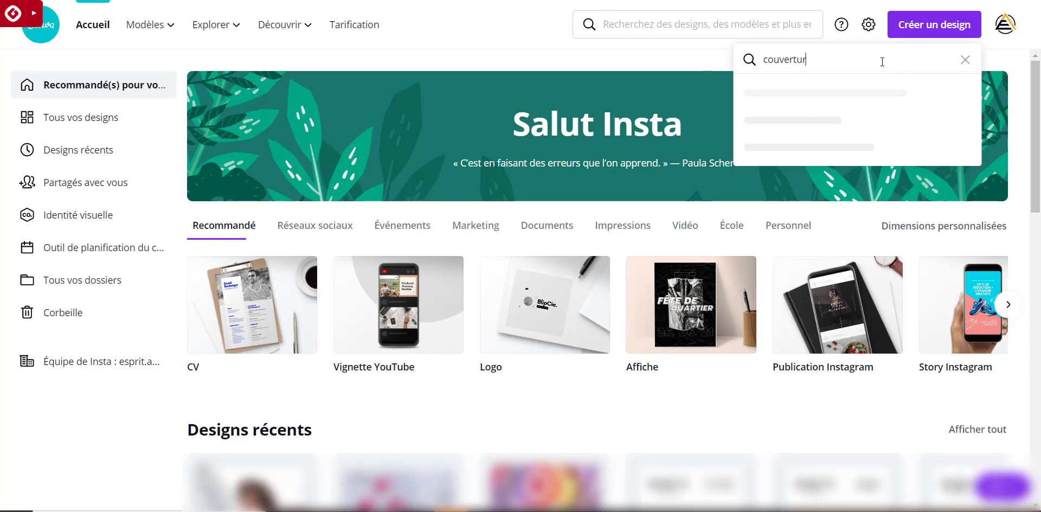
type("e")
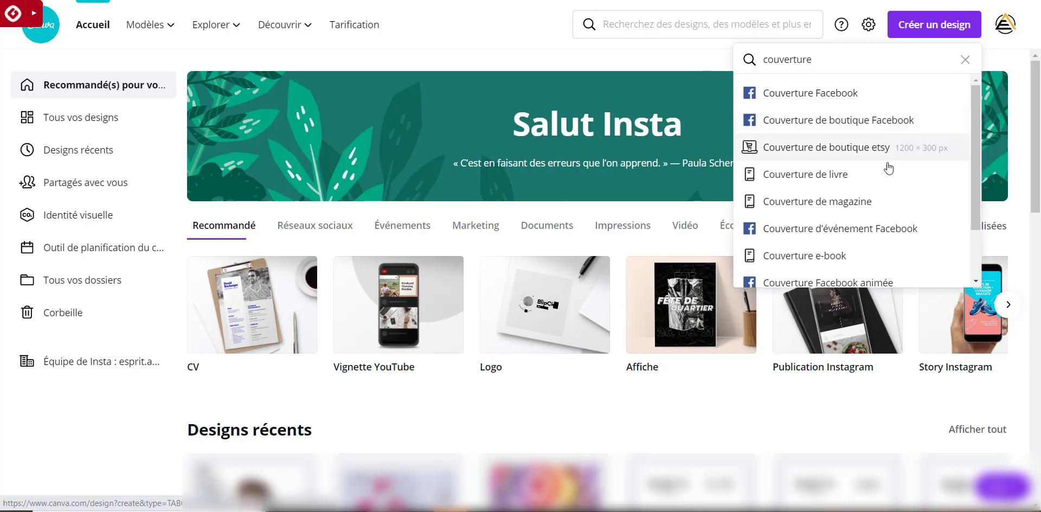
left_click(886, 183)
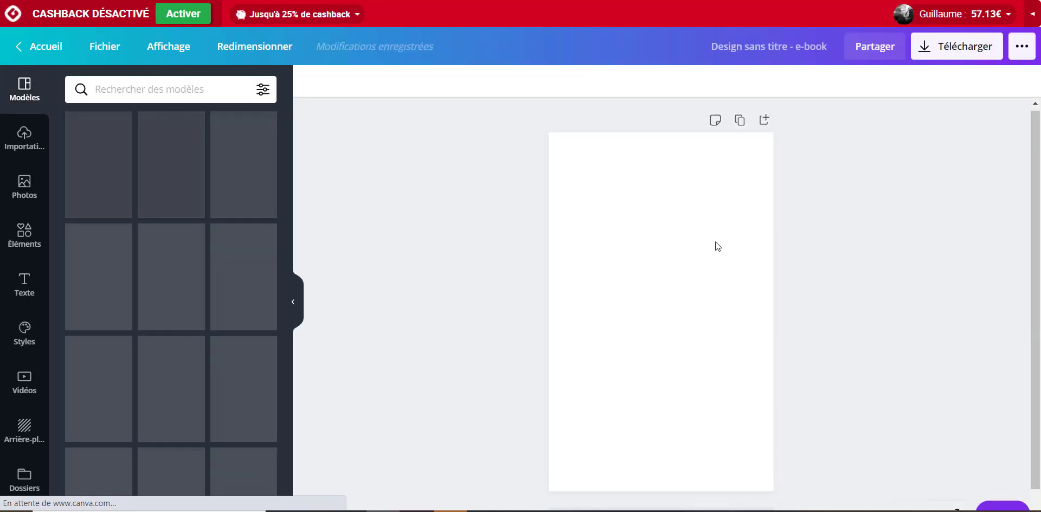
Browse the book cover templates and apply the recently used "Journal alimentaire quotidien" template to the blank page.
scroll(233, 229, "down", 8)
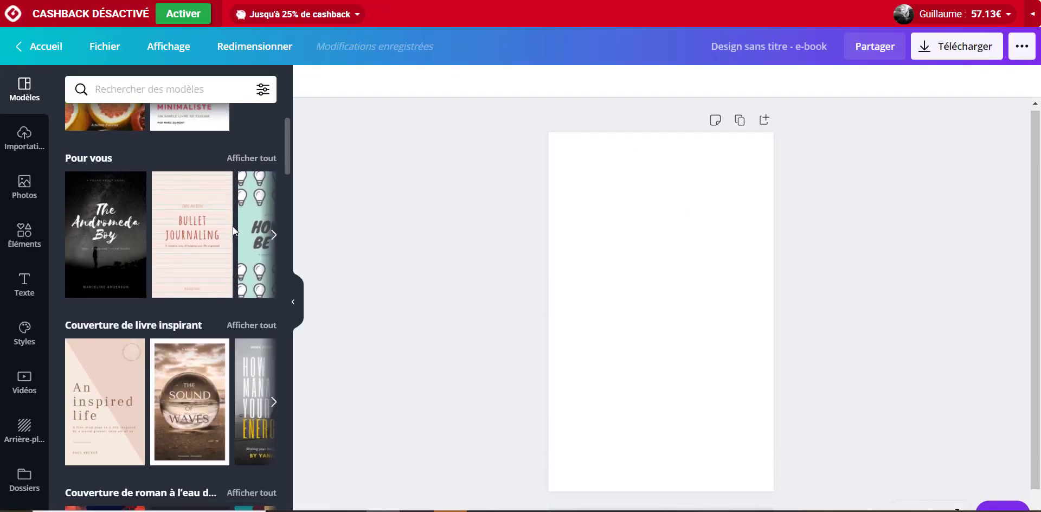
scroll(233, 227, "down", 7)
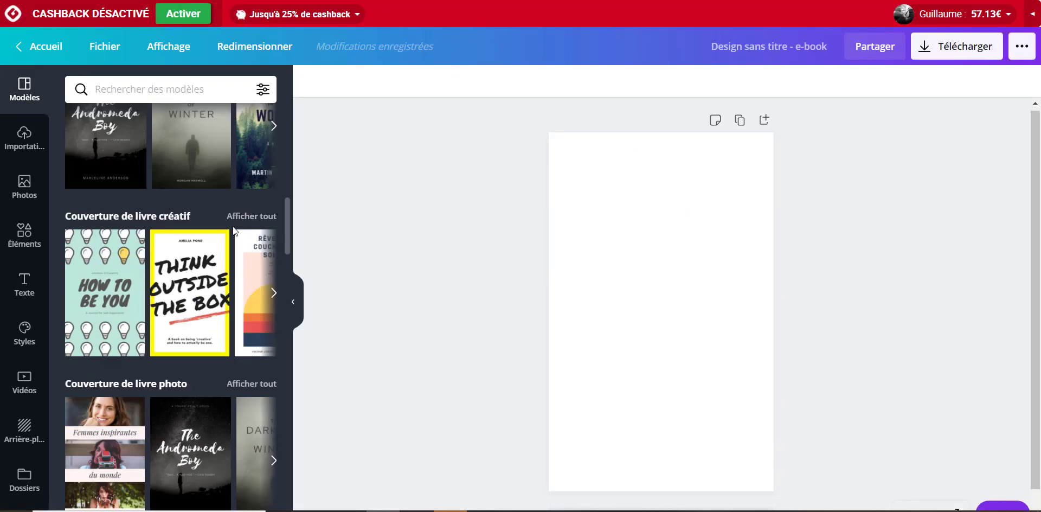
scroll(220, 383, "down", 6)
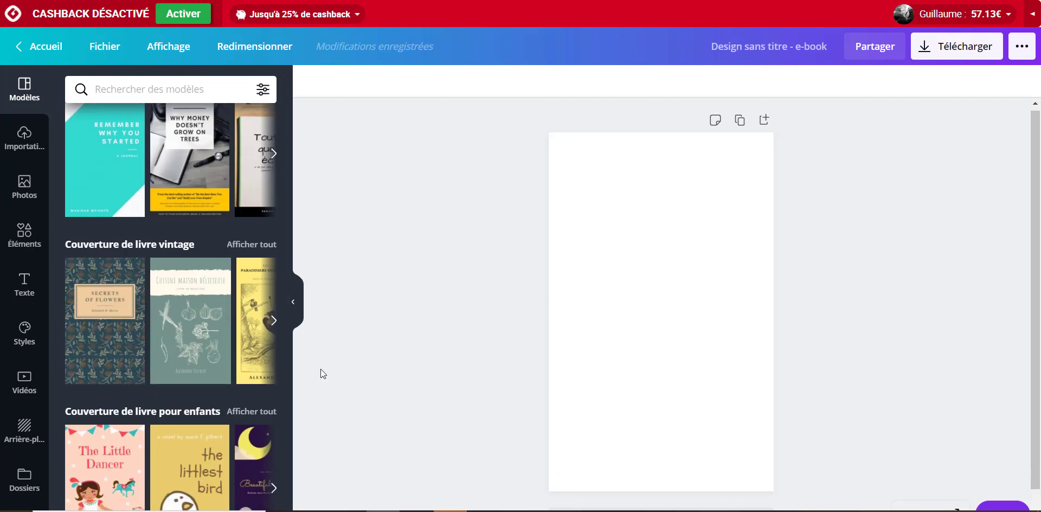
scroll(208, 388, "down", 4)
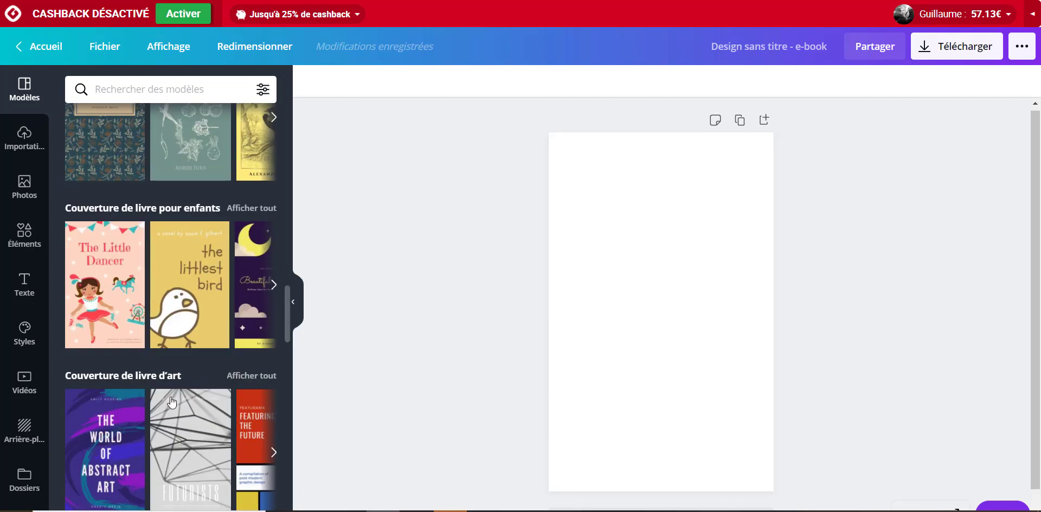
scroll(150, 417, "down", 2)
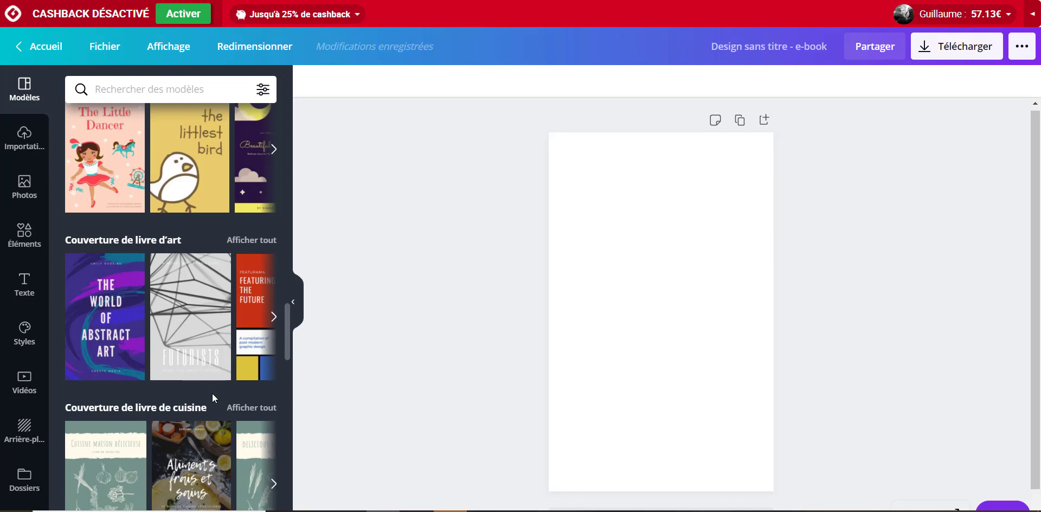
scroll(200, 394, "up", 12)
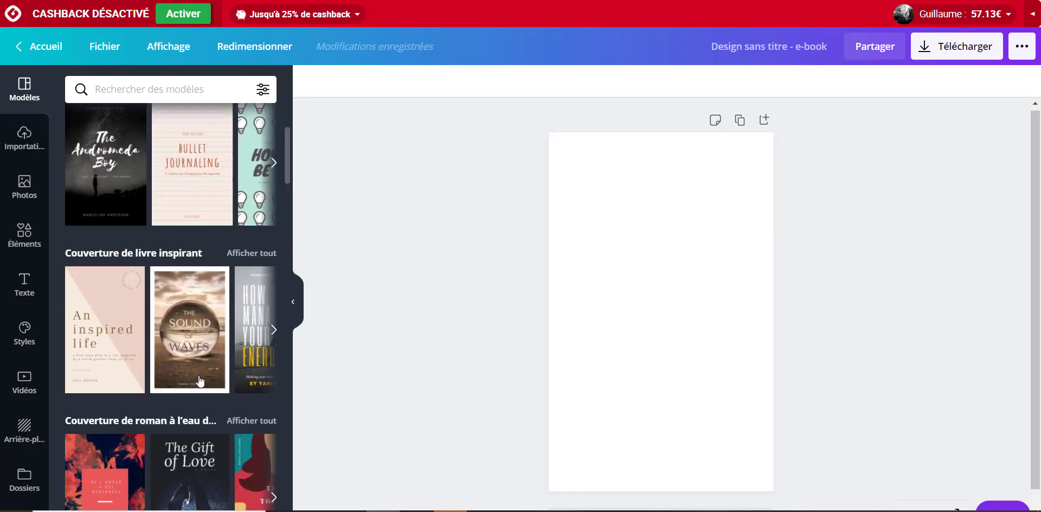
left_click_drag(105, 179, 553, 199)
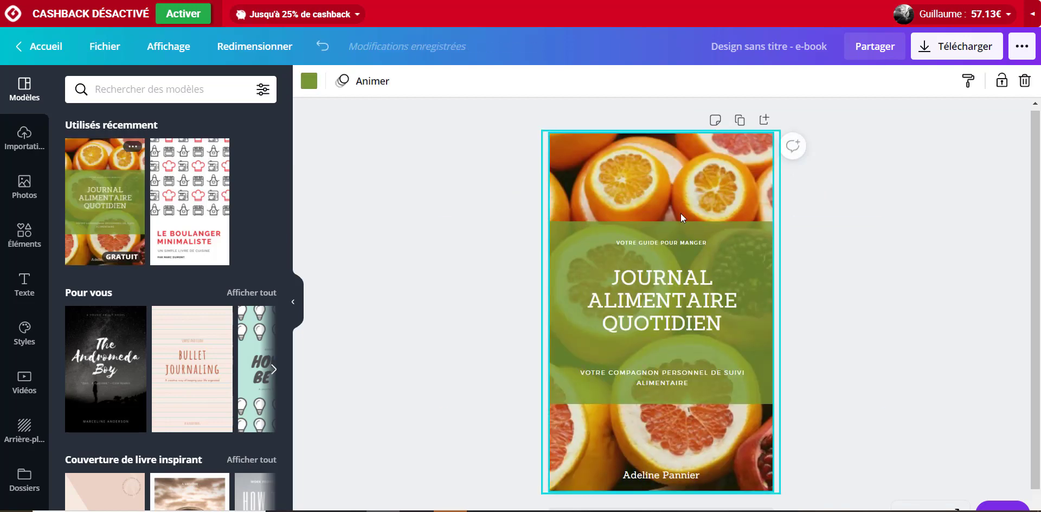
Replace the cover's citrus background photo with the recently used photo of Instagram logos.
left_click(596, 171)
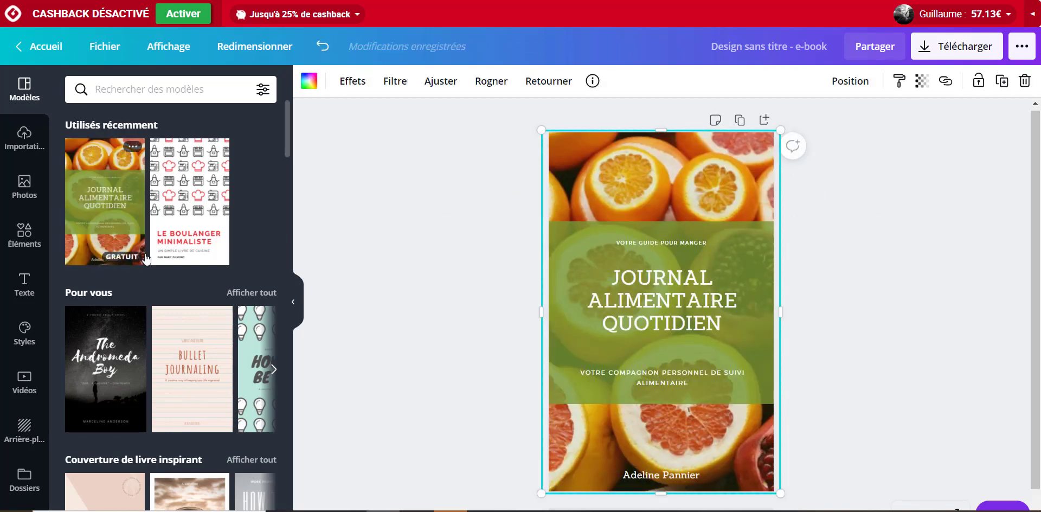
left_click(15, 175)
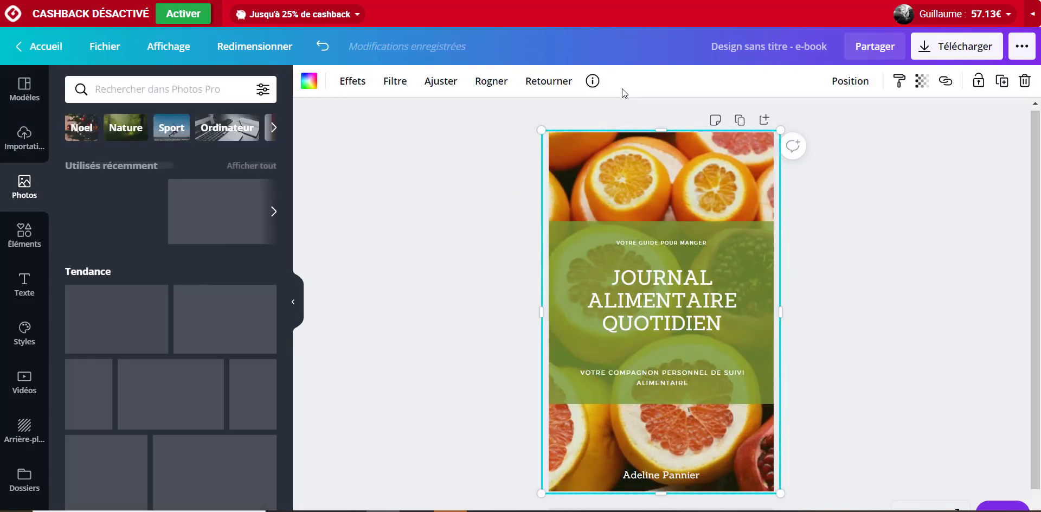
left_click_drag(222, 212, 606, 161)
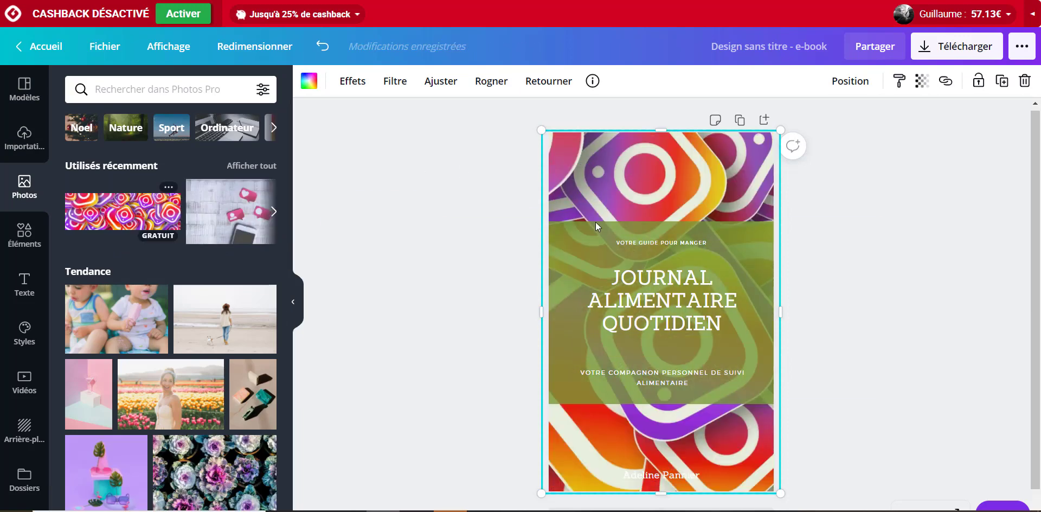
Change the green translucent band behind the cover title to black.
left_click(765, 250)
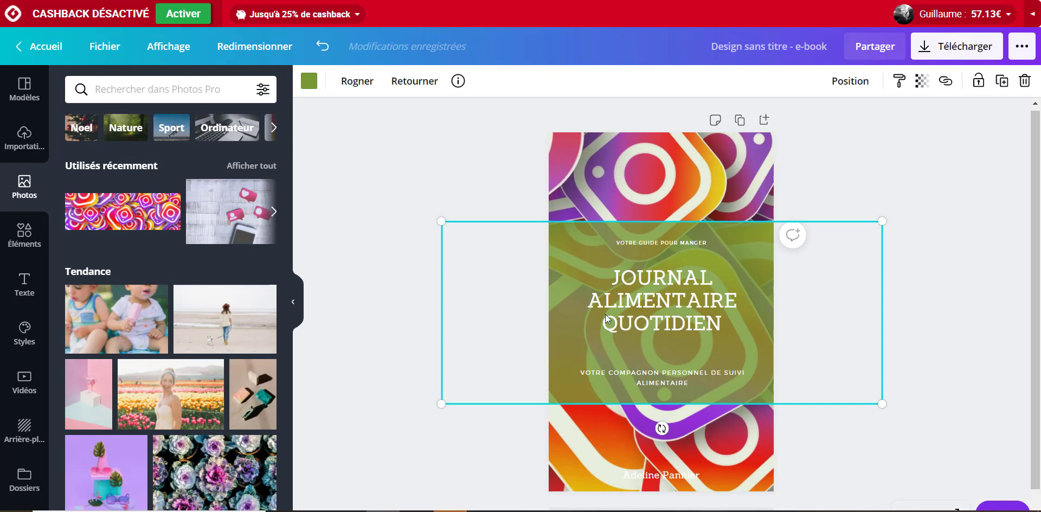
left_click(309, 81)
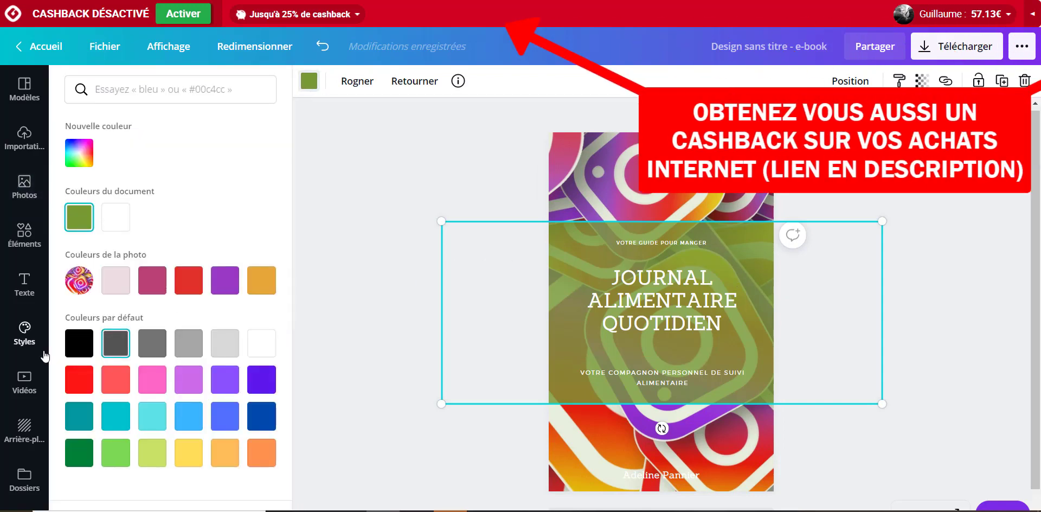
left_click(79, 343)
Examine the cover's title, subtitle and background photo as separate editable elements, and look through the other book cover templates.
left_click(675, 313)
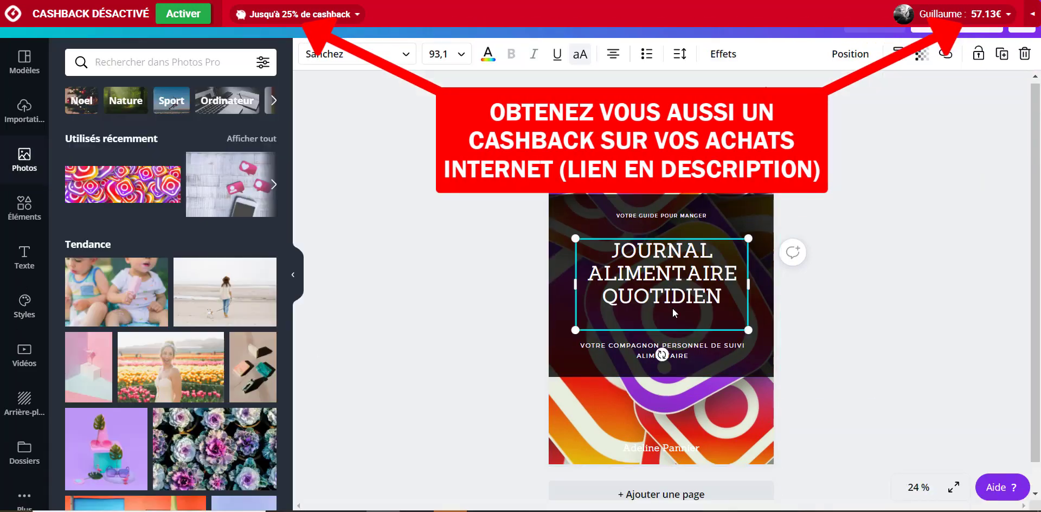
left_click(684, 352)
left_click(822, 448)
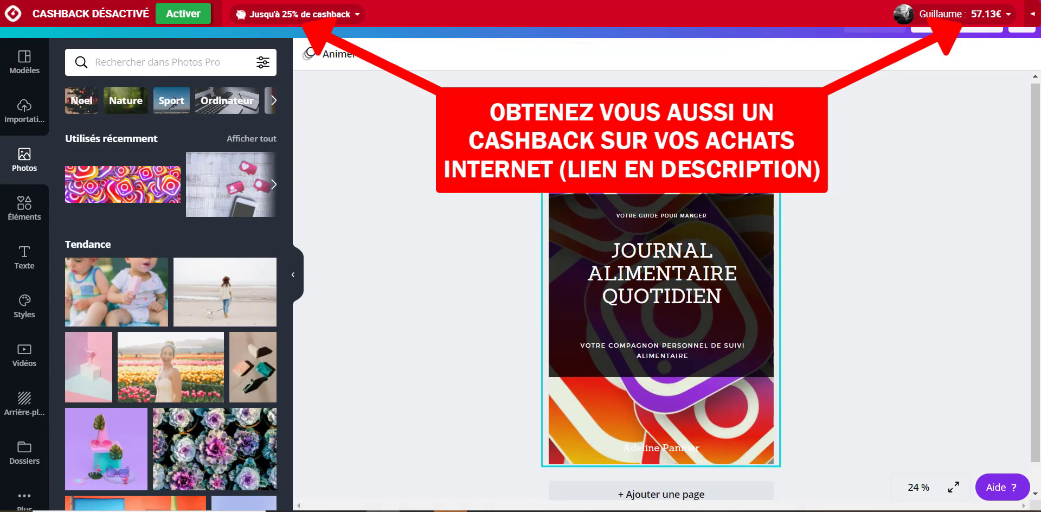
left_click(732, 155)
left_click(913, 165)
left_click(734, 155)
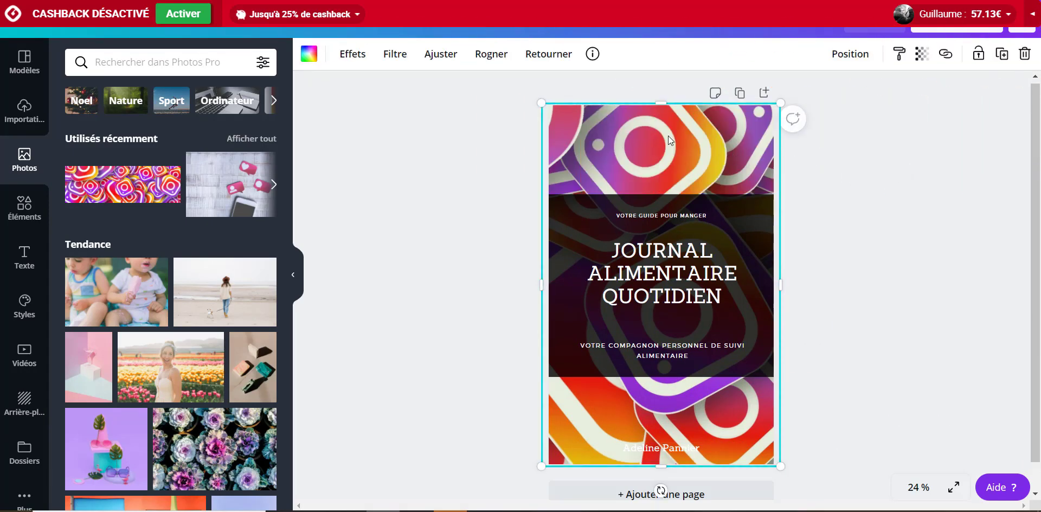
left_click(25, 64)
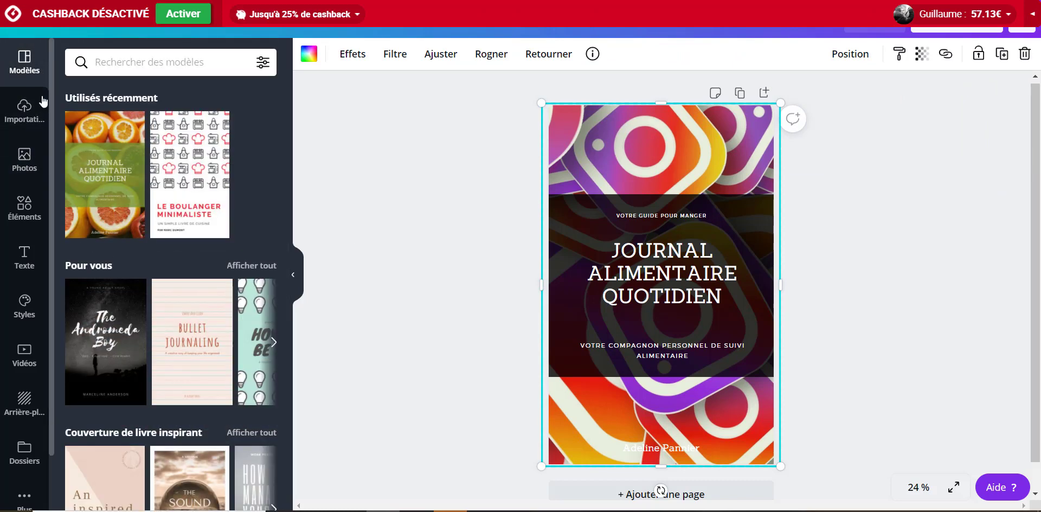
scroll(140, 316, "down", 10)
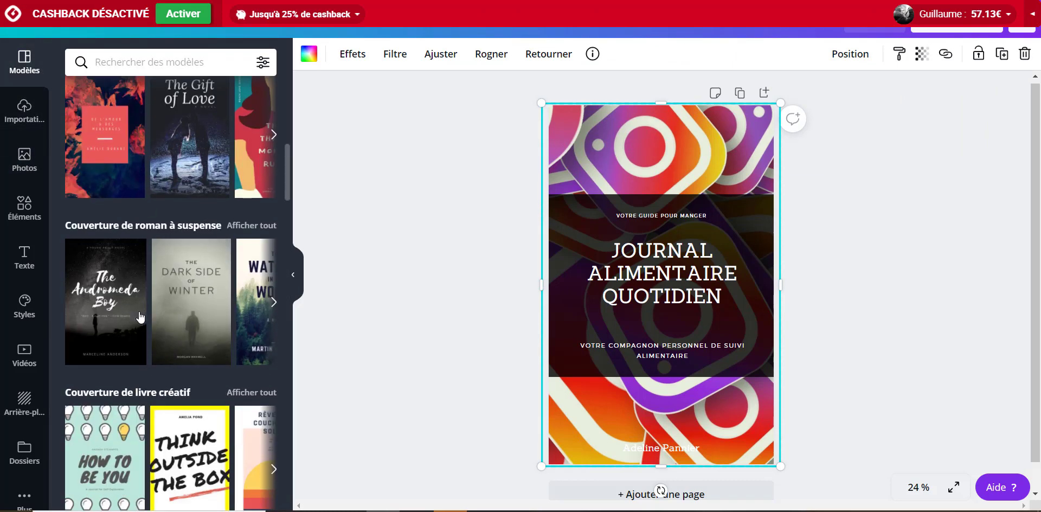
scroll(650, 274, "up", 1)
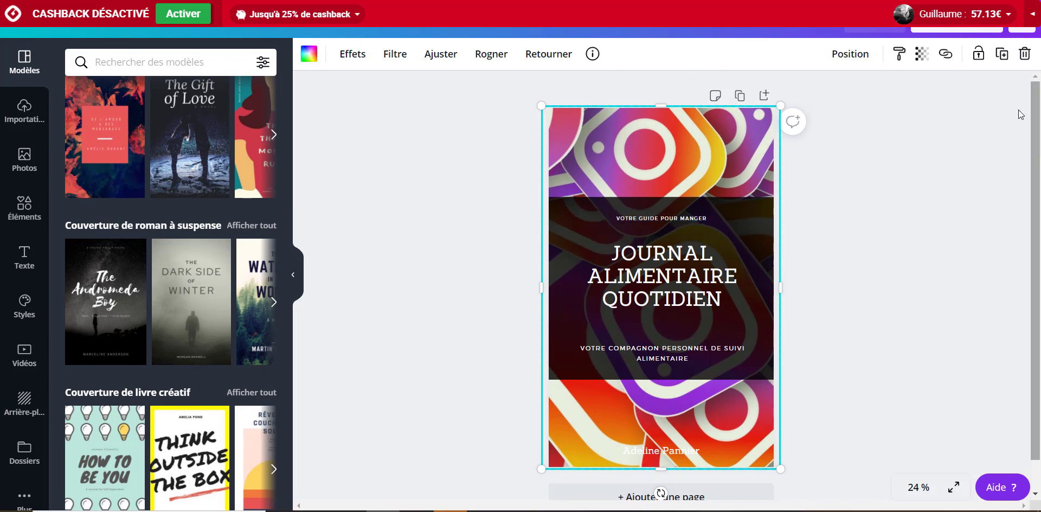
Switch back to the Elementor page and replace the placeholder image with EBOOK-INSTAGRAM.png from the media library.
left_click(1032, 14)
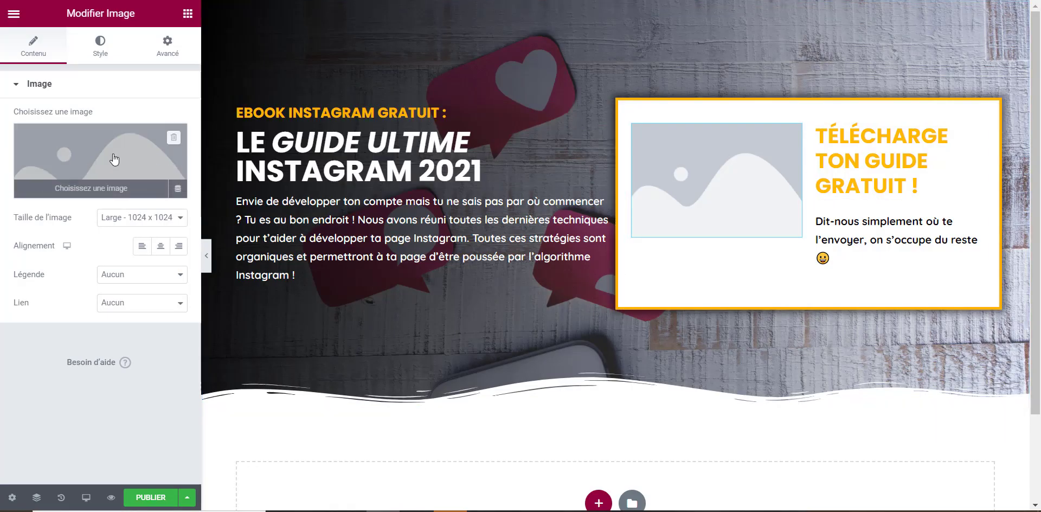
left_click(66, 164)
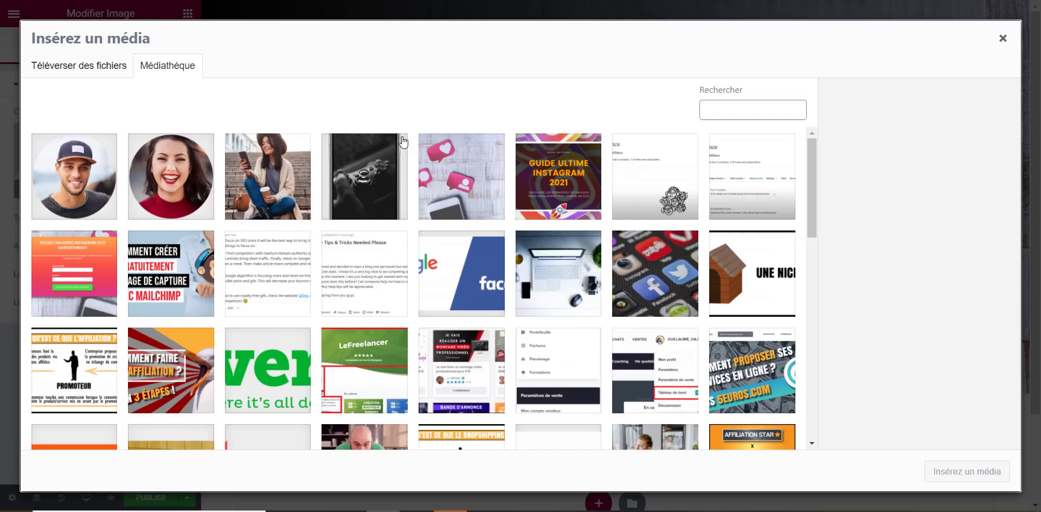
left_click(575, 179)
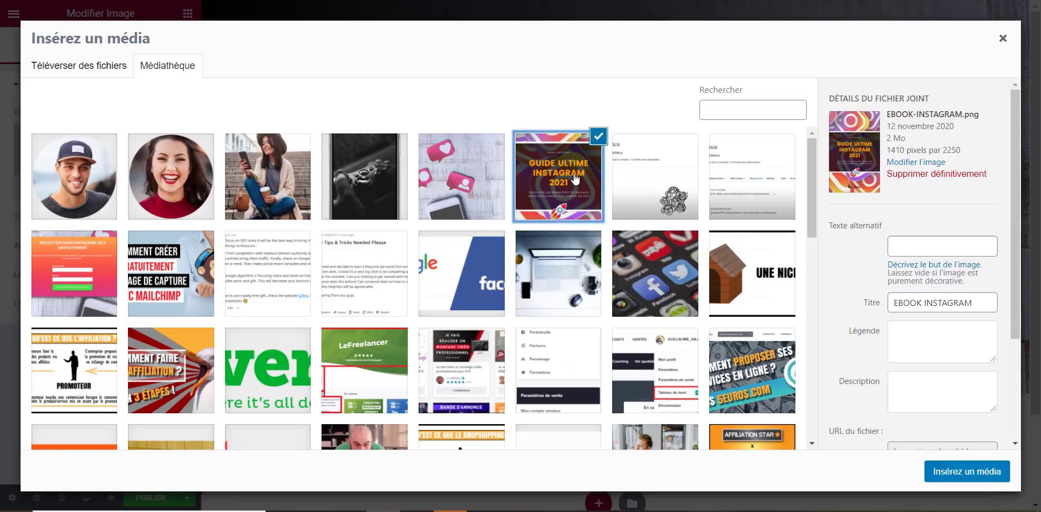
left_click(967, 472)
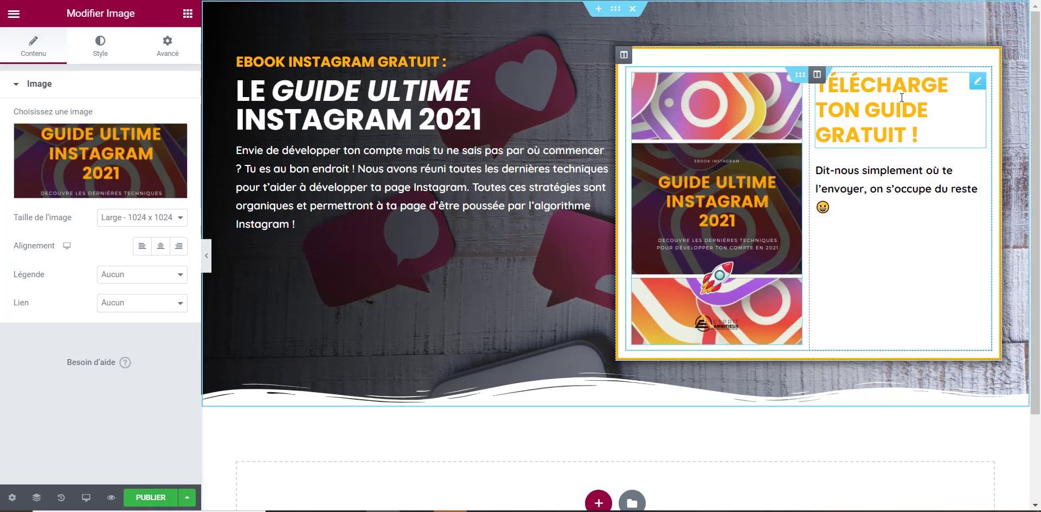
Centre the "TÉLÉCHARGE TON GUIDE GRATUIT !" heading and set its font size to 28 px.
left_click(979, 83)
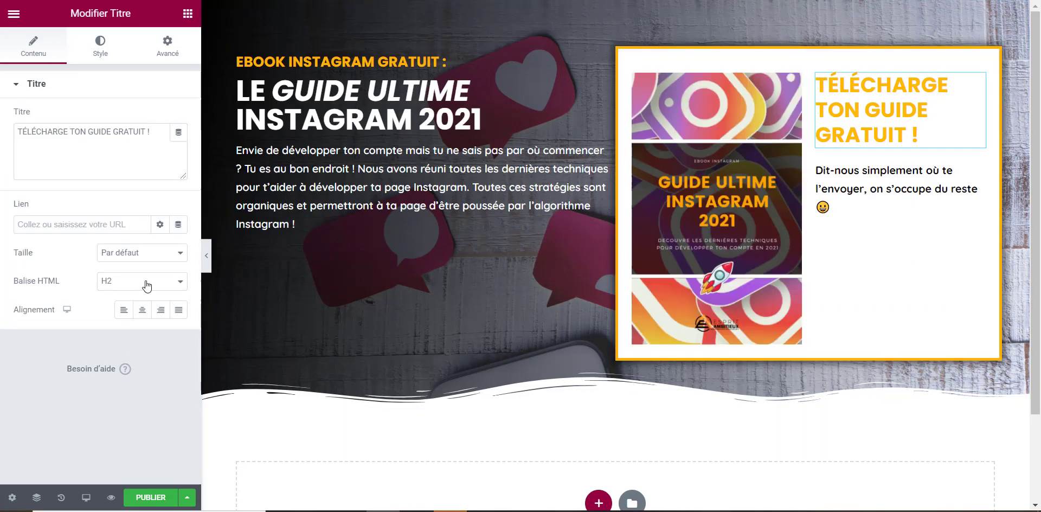
left_click(143, 312)
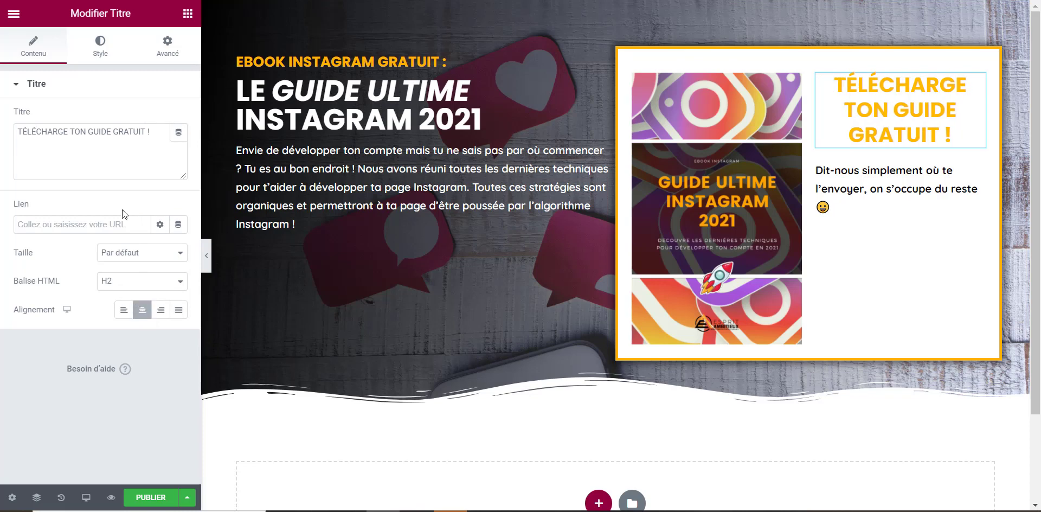
left_click(102, 49)
left_click(179, 145)
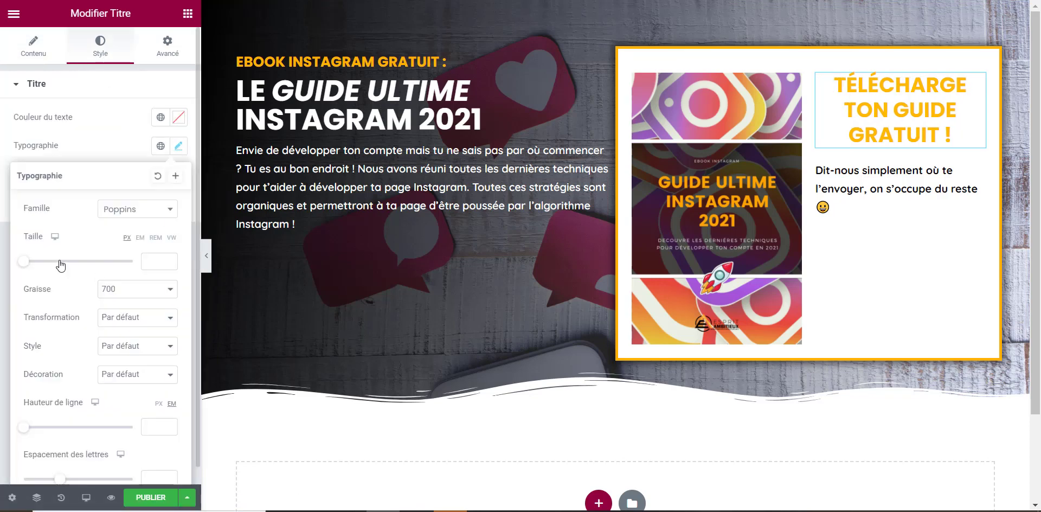
left_click_drag(61, 262, 34, 262)
double_click(171, 264)
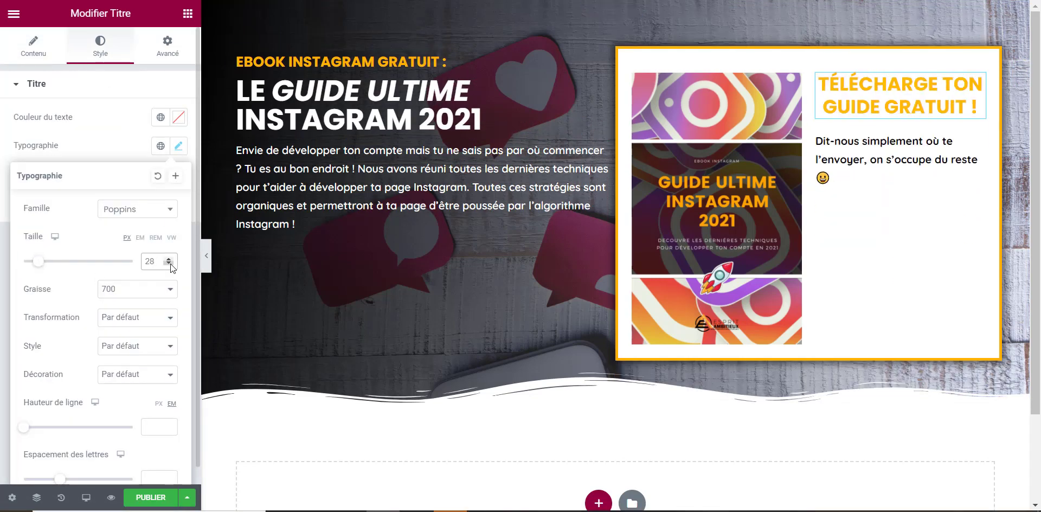
Centre the "Dit-nous simplement où te l'envoyer" text and set its font size to 15 px.
left_click(979, 142)
left_click(100, 46)
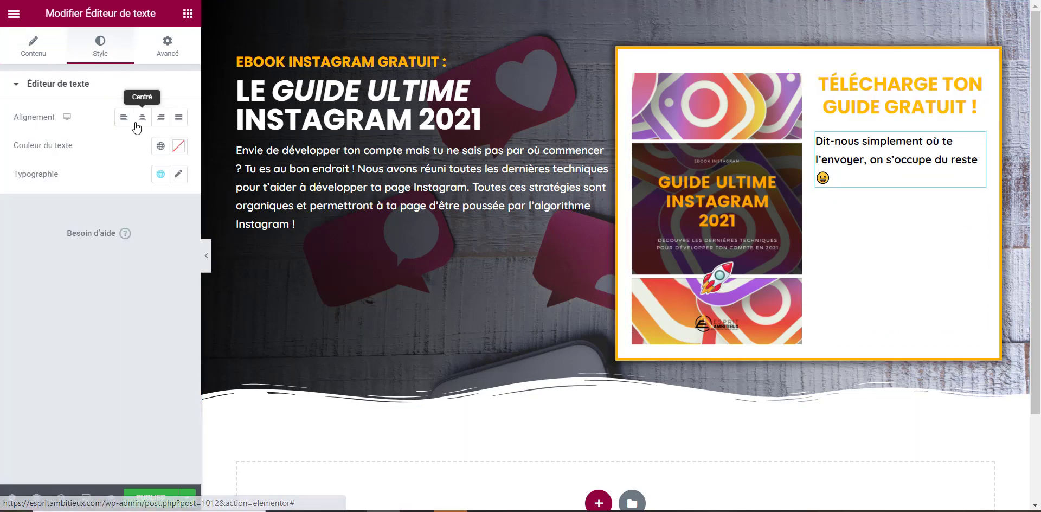
left_click(142, 117)
left_click(179, 174)
left_click_drag(29, 295, 32, 297)
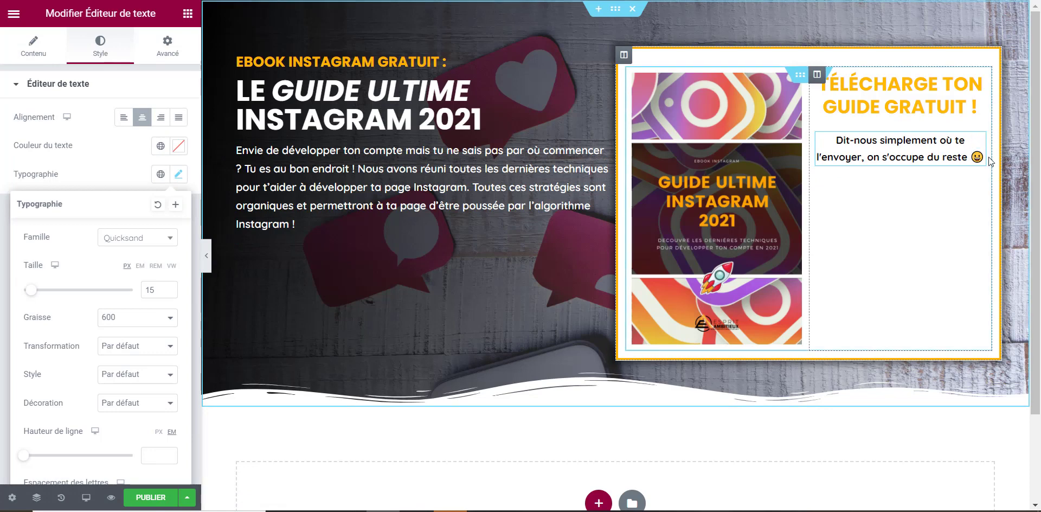
left_click(36, 57)
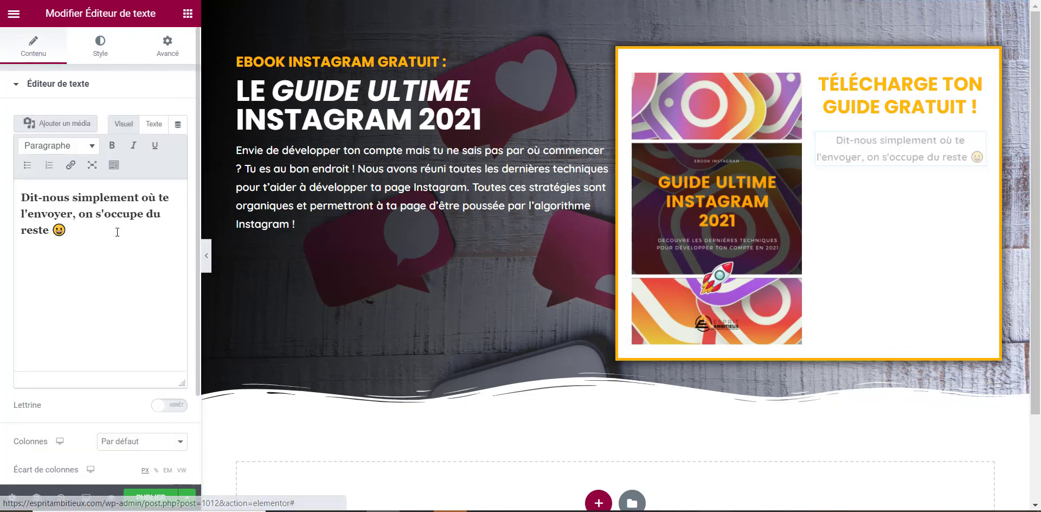
left_click(87, 237)
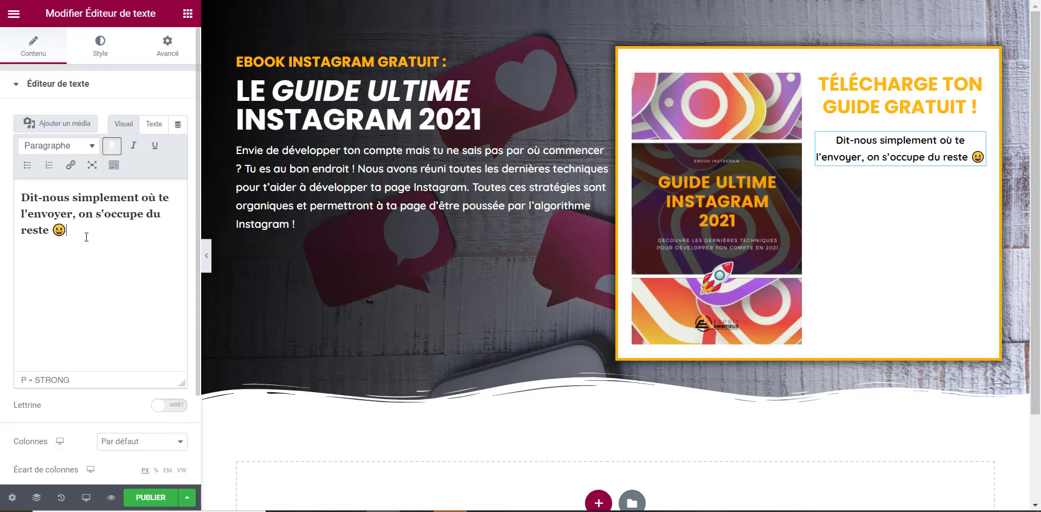
key("super+semicolon")
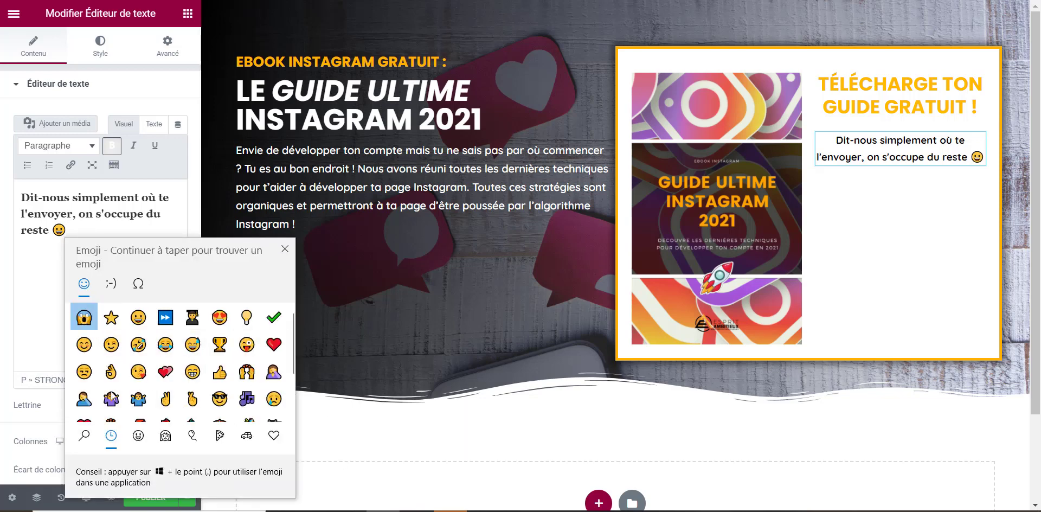
left_click(105, 228)
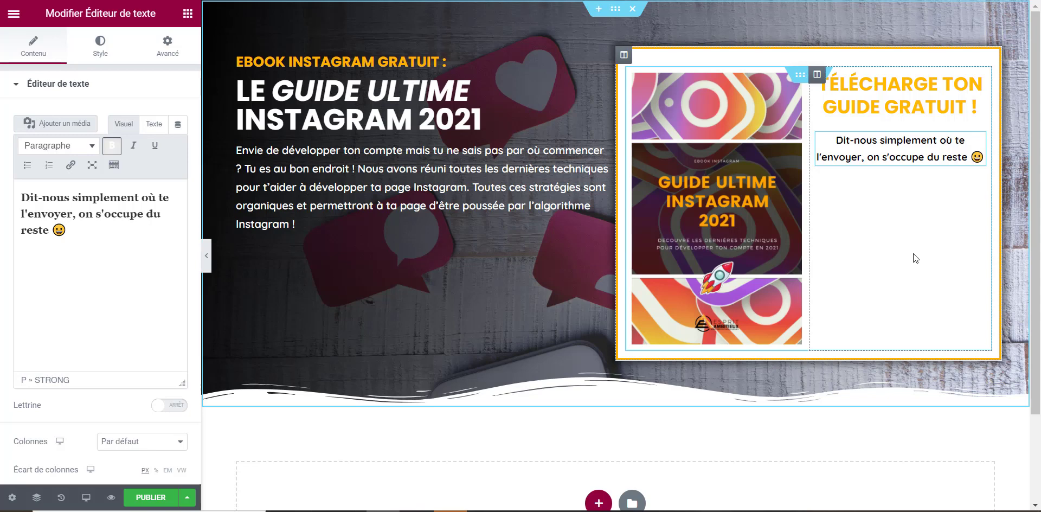
Add a form widget (Formulaire) below the "Dit-nous simplement où te l'envoyer" text in the download column.
left_click(188, 14)
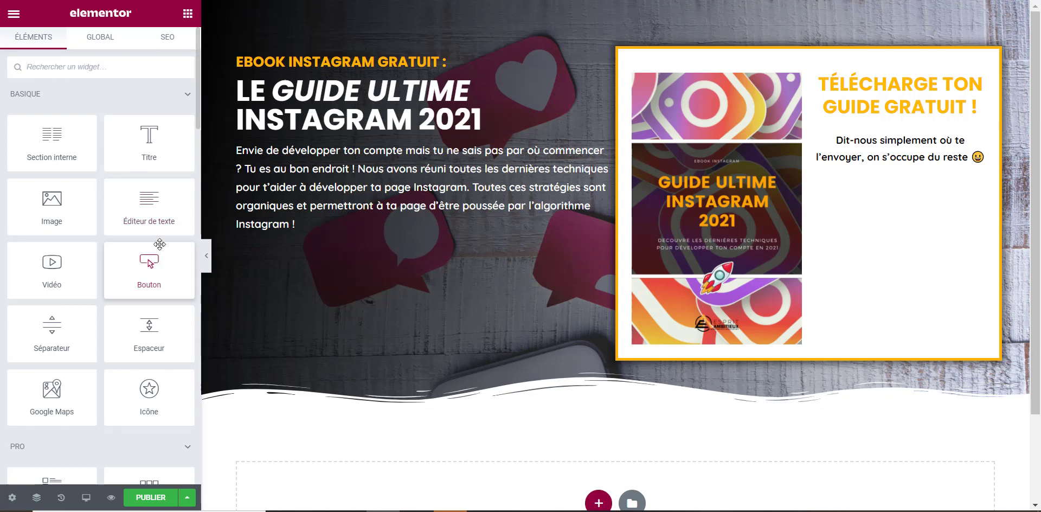
scroll(159, 244, "down", 2)
scroll(155, 239, "down", 3)
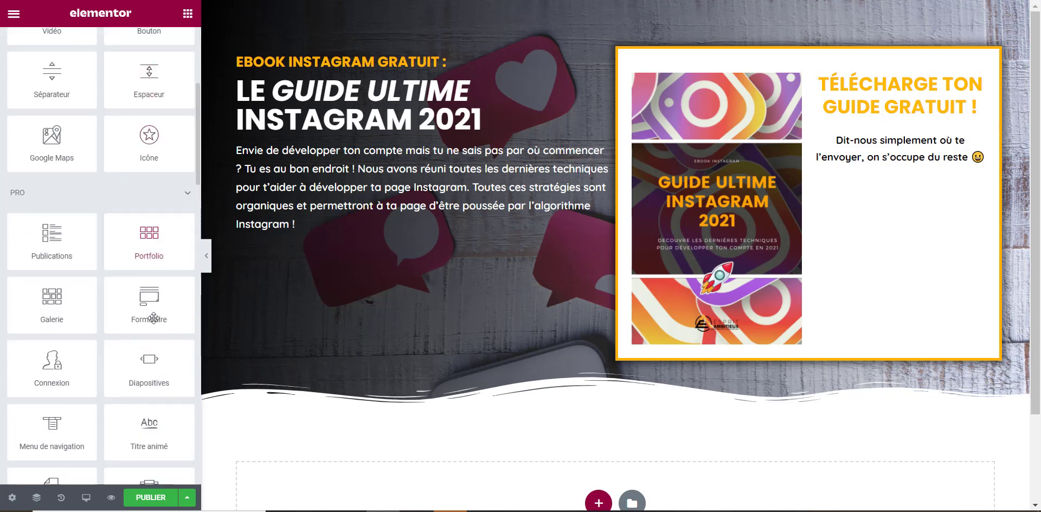
left_click_drag(149, 297, 913, 165)
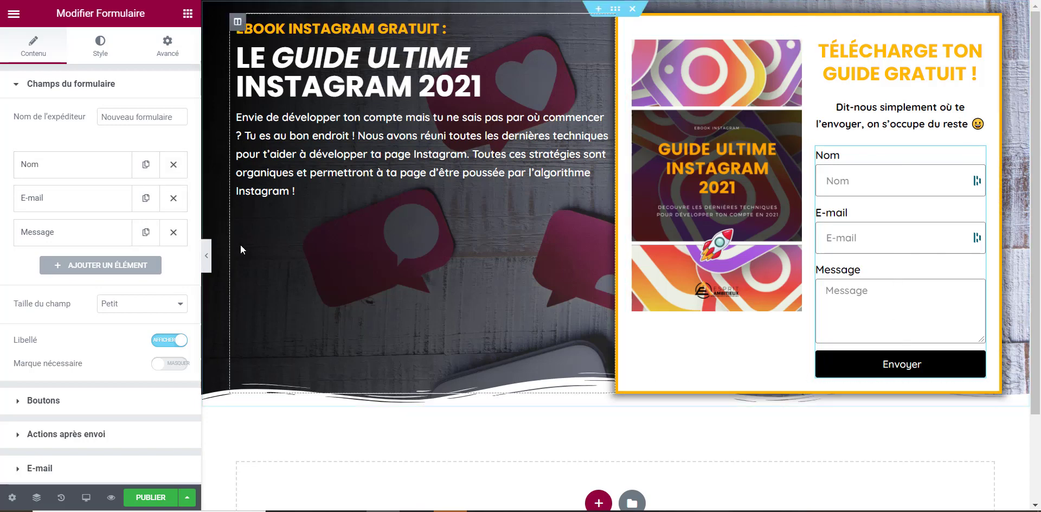
Remove the Message field from the form and hide the labels above the Nom and E-mail fields.
left_click(173, 234)
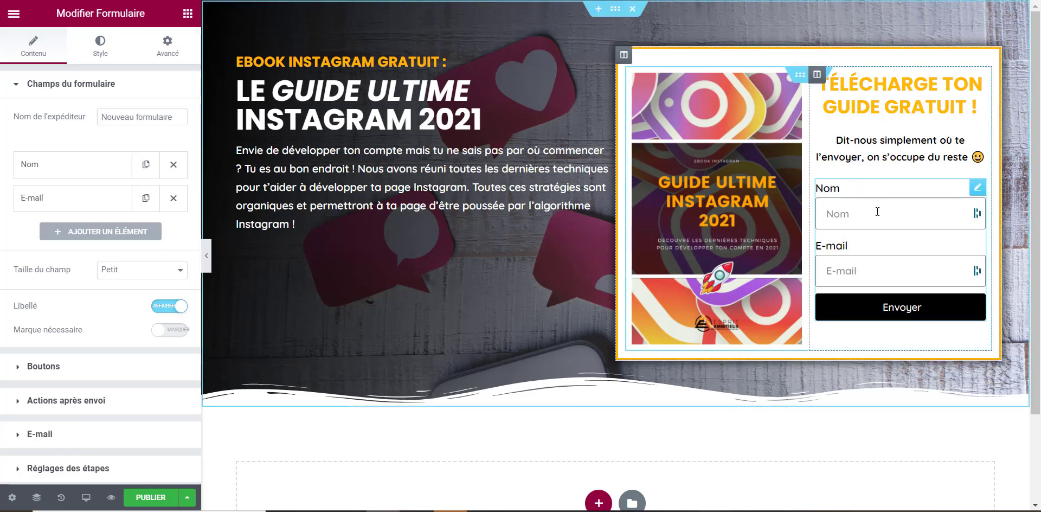
left_click(166, 307)
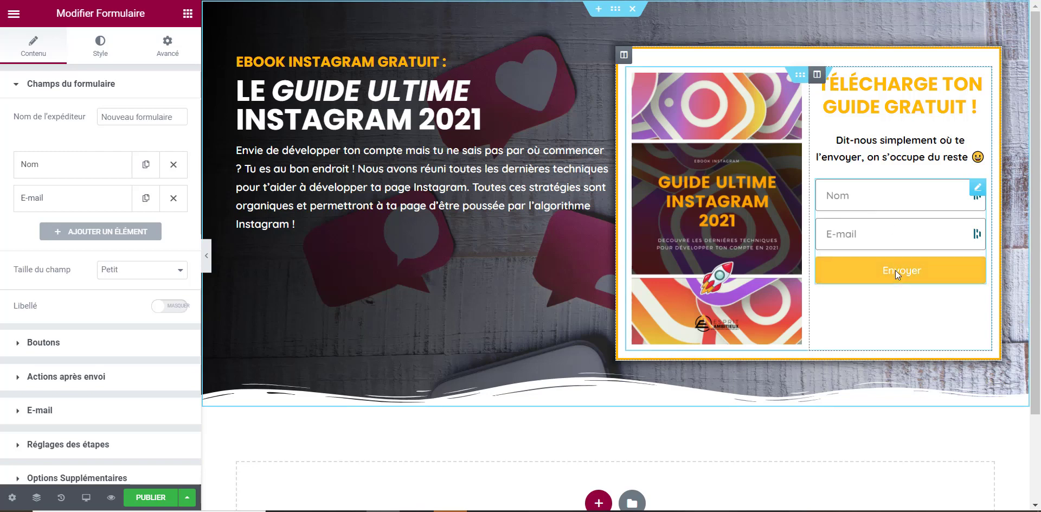
left_click(102, 343)
left_click(167, 155)
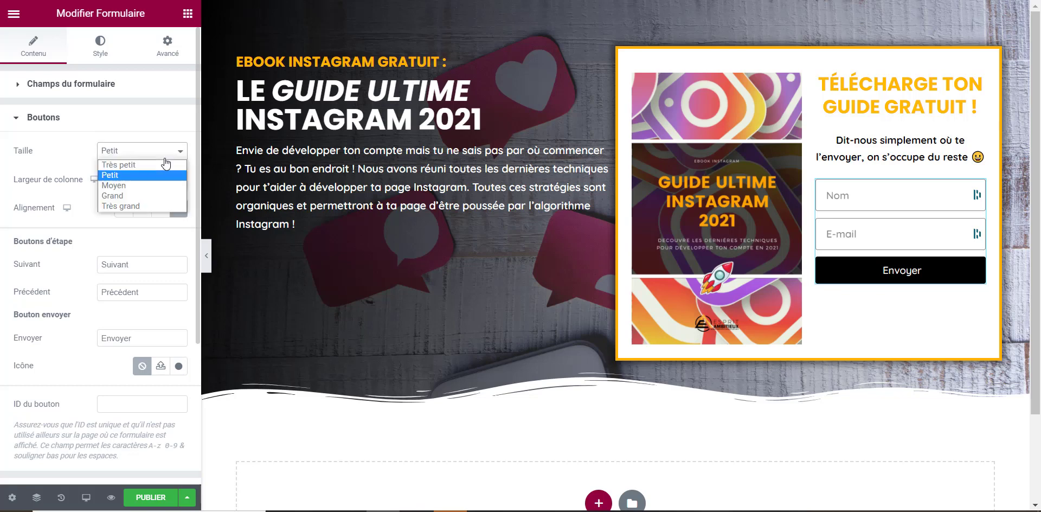
left_click(166, 162)
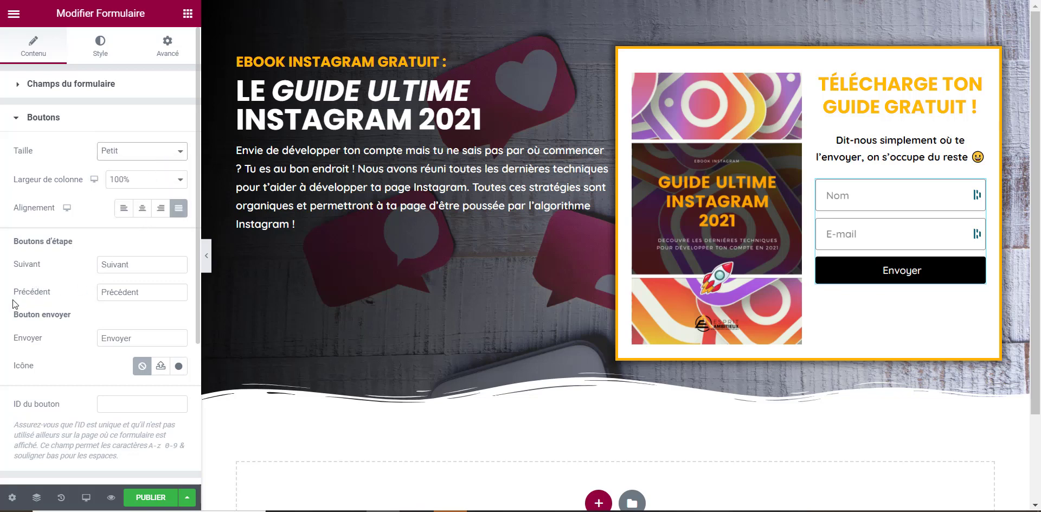
scroll(15, 304, "down", 2)
scroll(49, 271, "up", 2)
Add MailChimp as the form's after-submission action and remove the E-mail action.
scroll(100, 353, "down", 5)
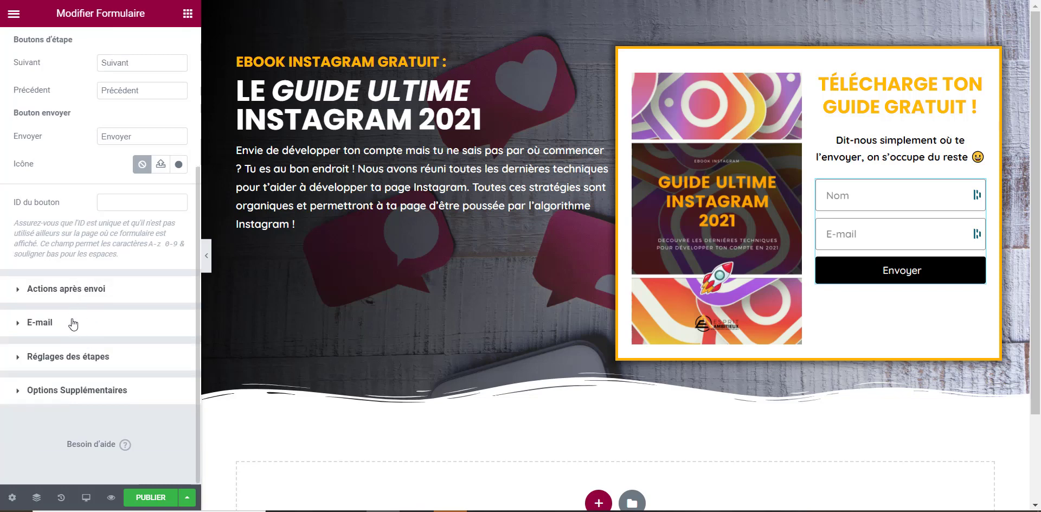
left_click(71, 298)
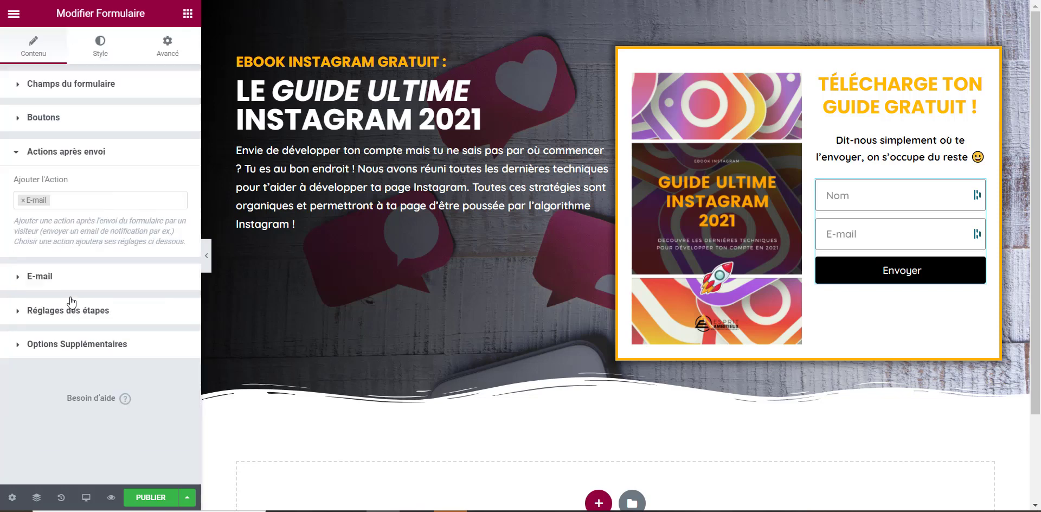
left_click(73, 200)
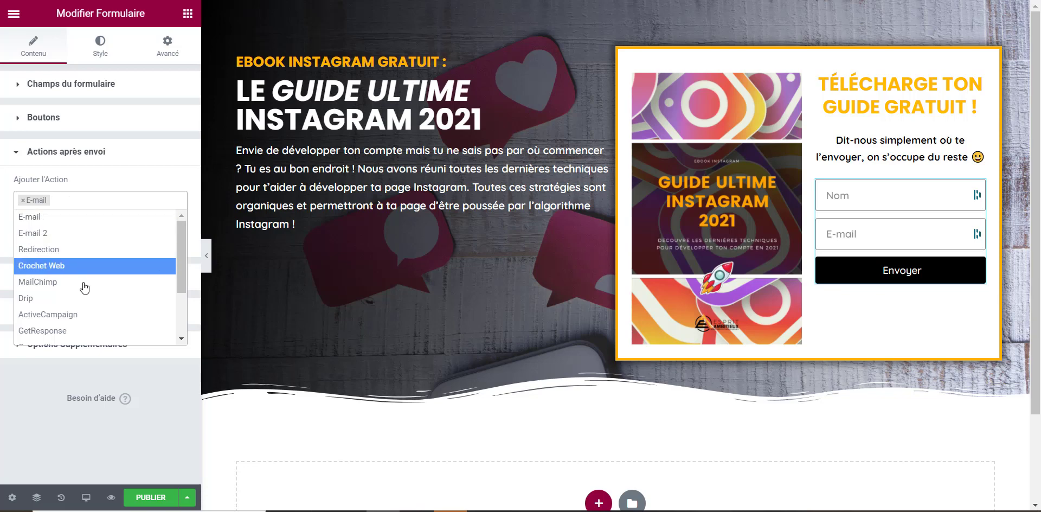
scroll(100, 290, "down", 2)
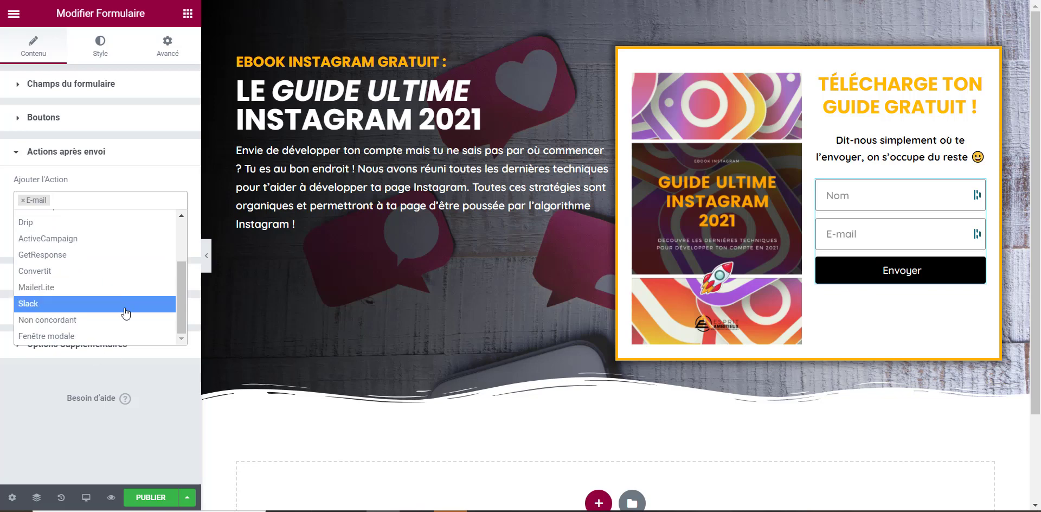
scroll(123, 312, "up", 3)
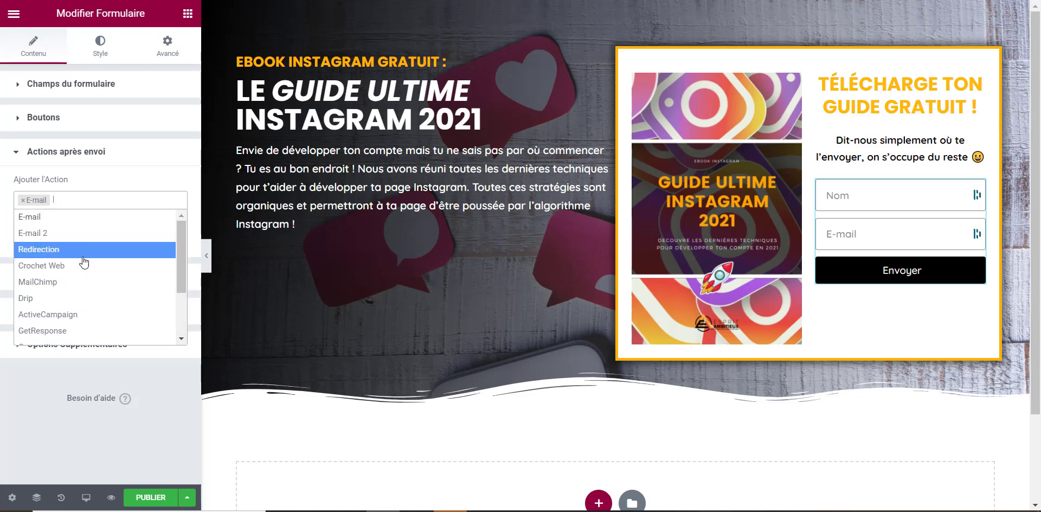
left_click(79, 293)
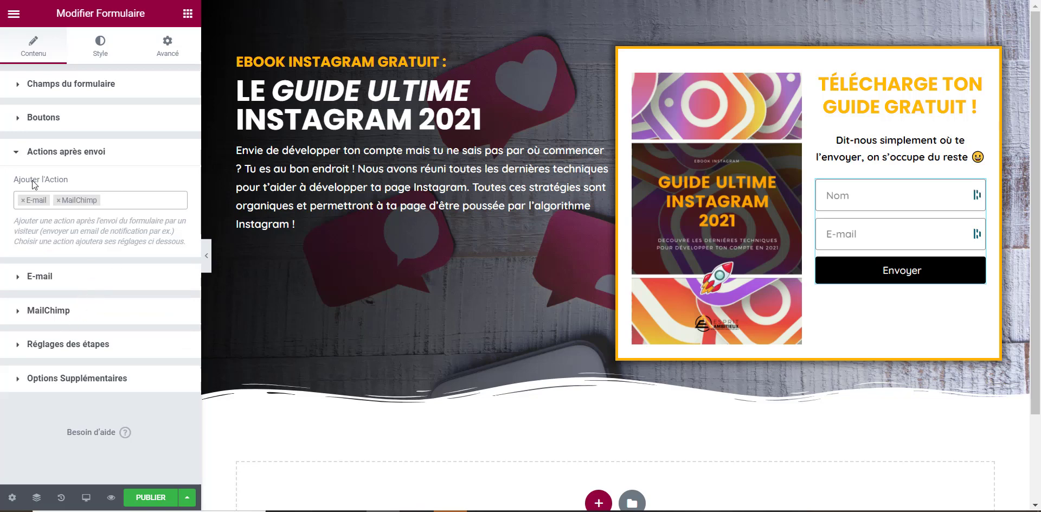
left_click(24, 200)
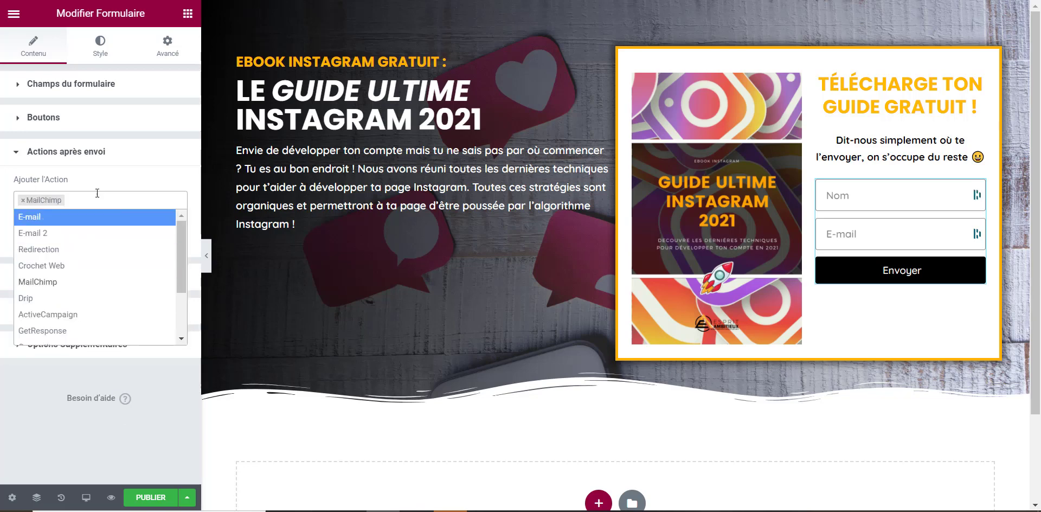
left_click(75, 279)
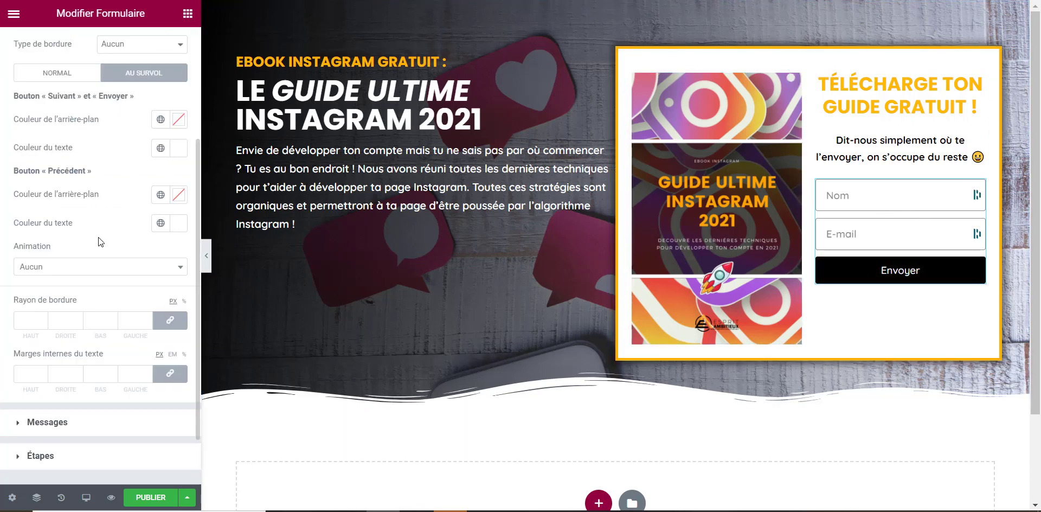
Examine the hover style settings of the form's buttons.
scroll(98, 242, "up", 2)
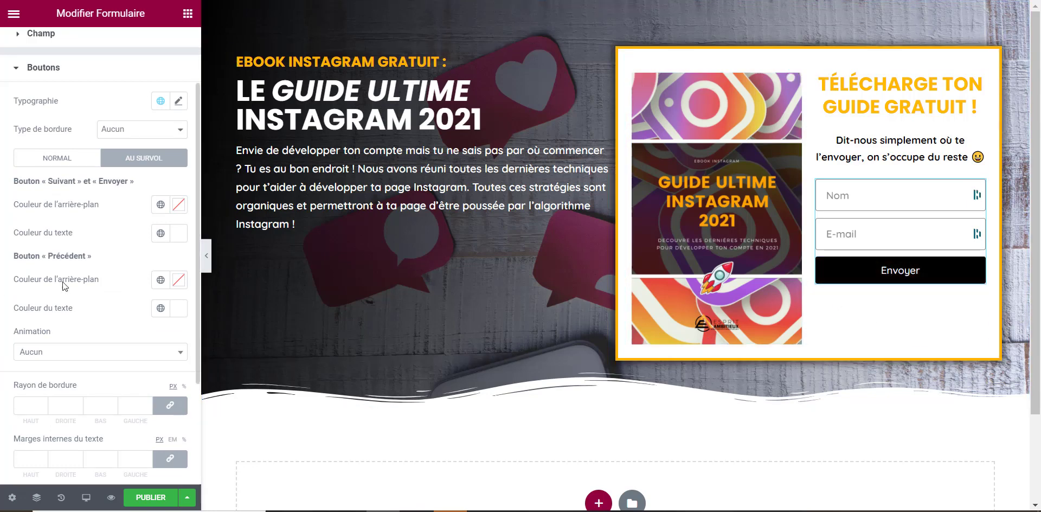
Set the hover animation of the form's Envoyer button to Shrink.
scroll(138, 321, "down", 2)
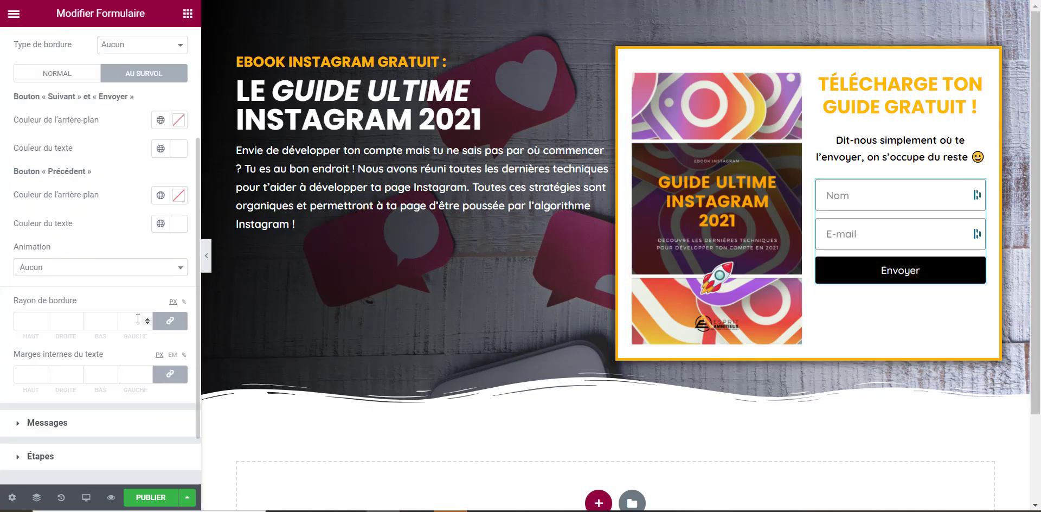
left_click(107, 271)
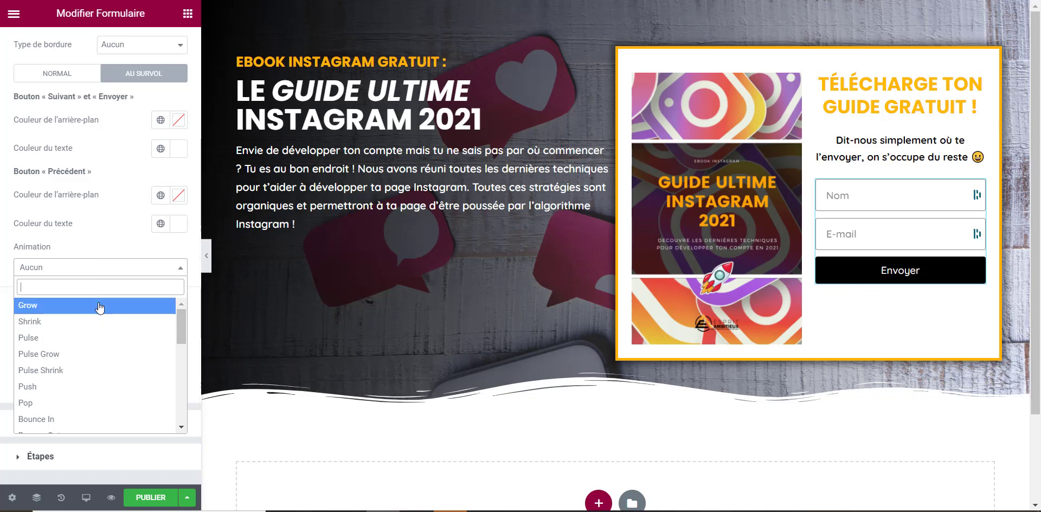
scroll(71, 217, "up", 4)
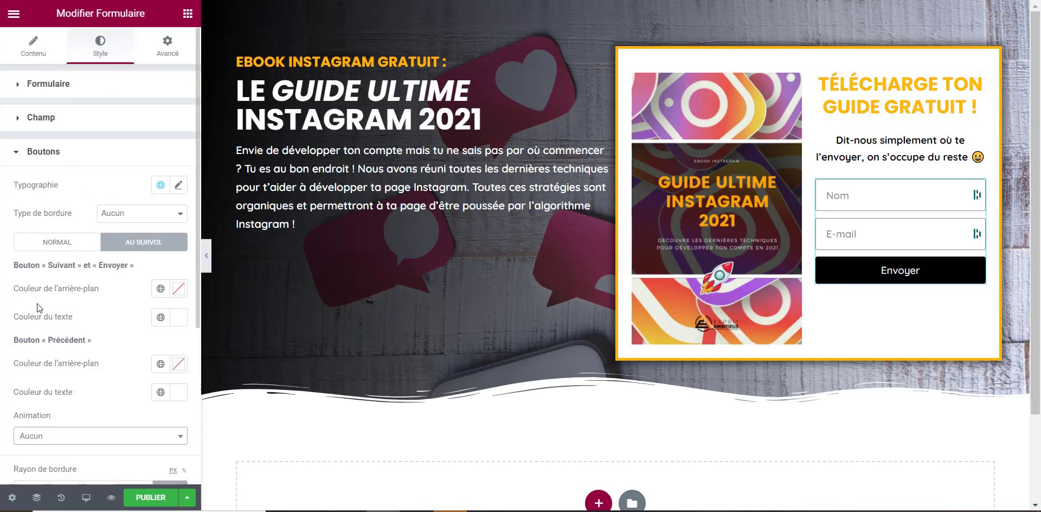
scroll(38, 307, "down", 4)
left_click(70, 265)
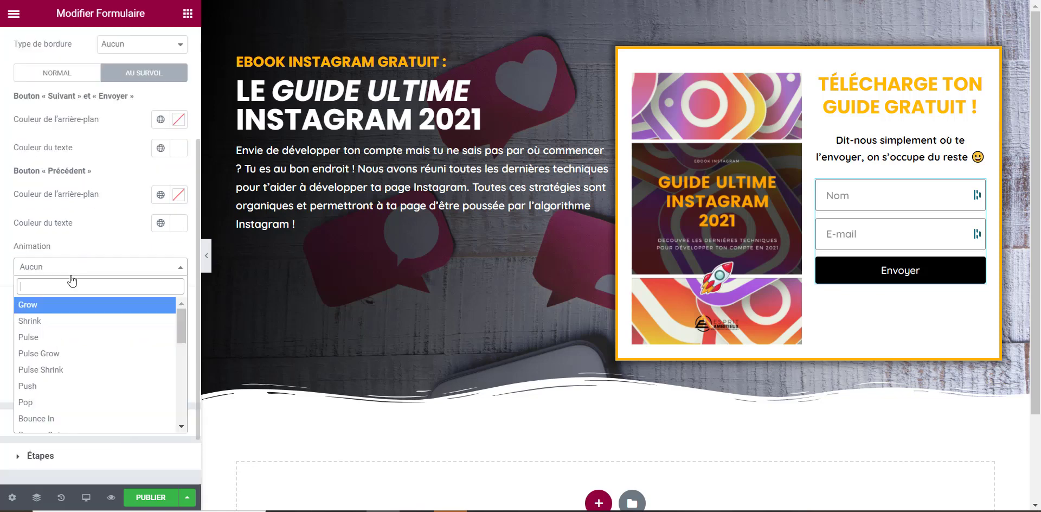
left_click(81, 325)
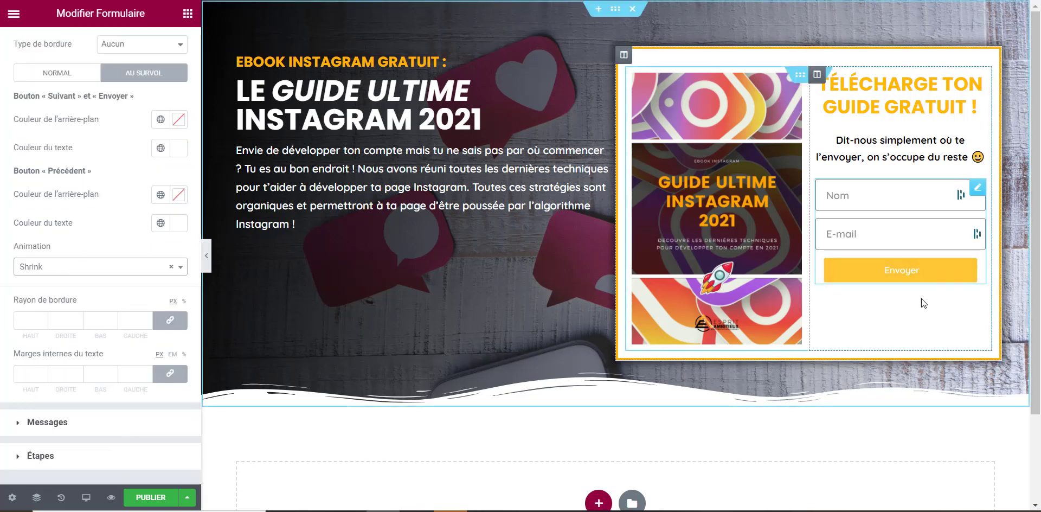
Try the Pulse and Grow hover animations on the Envoyer button, then choose Shrink again.
left_click(76, 265)
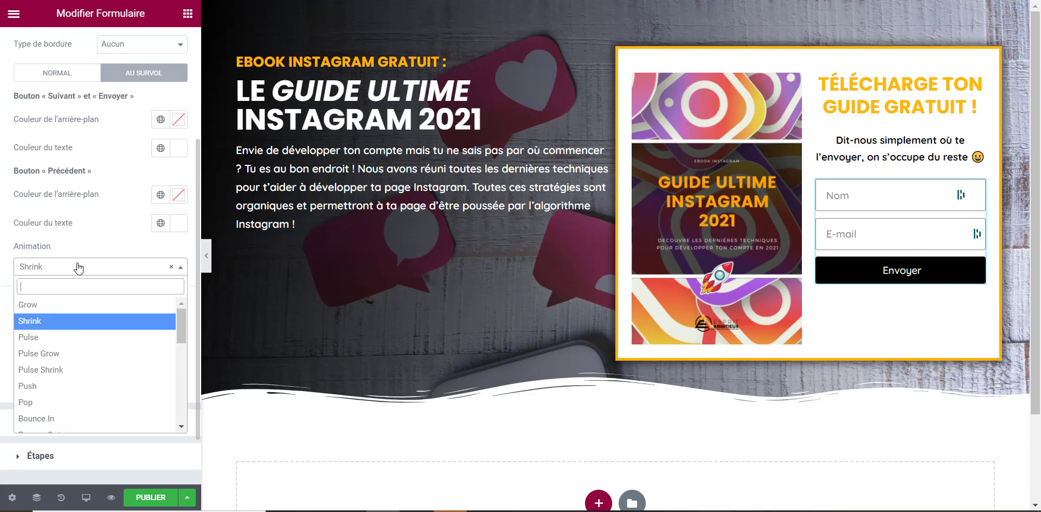
left_click(62, 337)
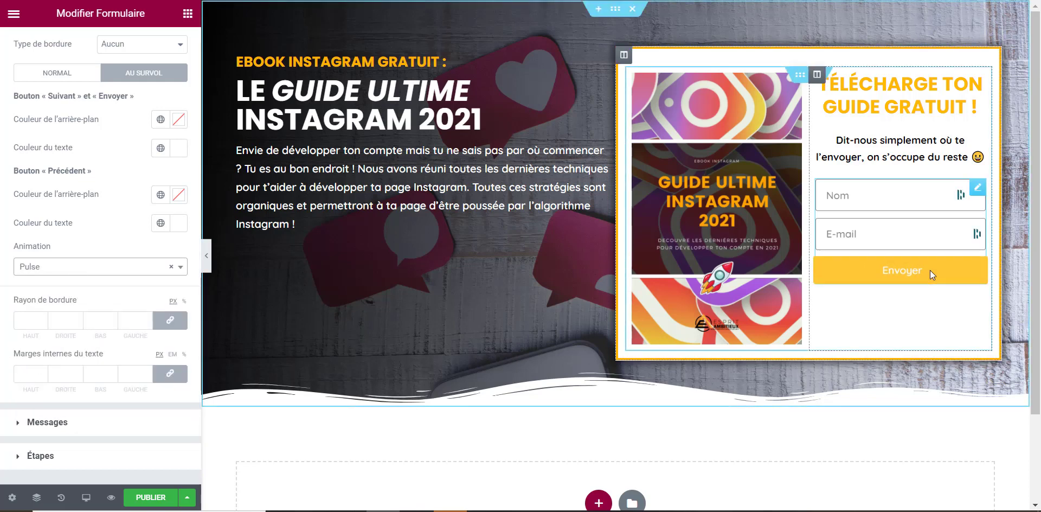
left_click(98, 267)
scroll(89, 381, "down", 3)
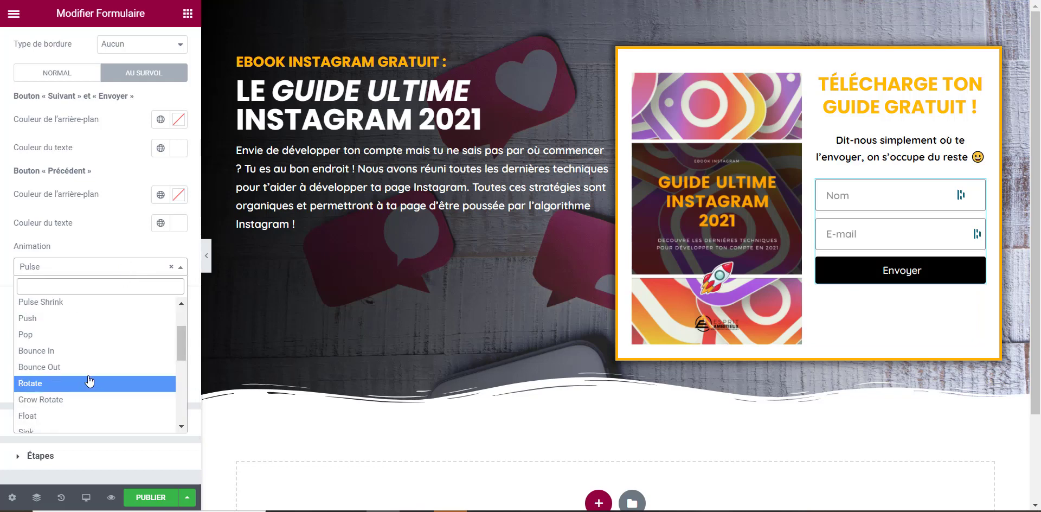
scroll(89, 381, "down", 2)
scroll(83, 374, "up", 5)
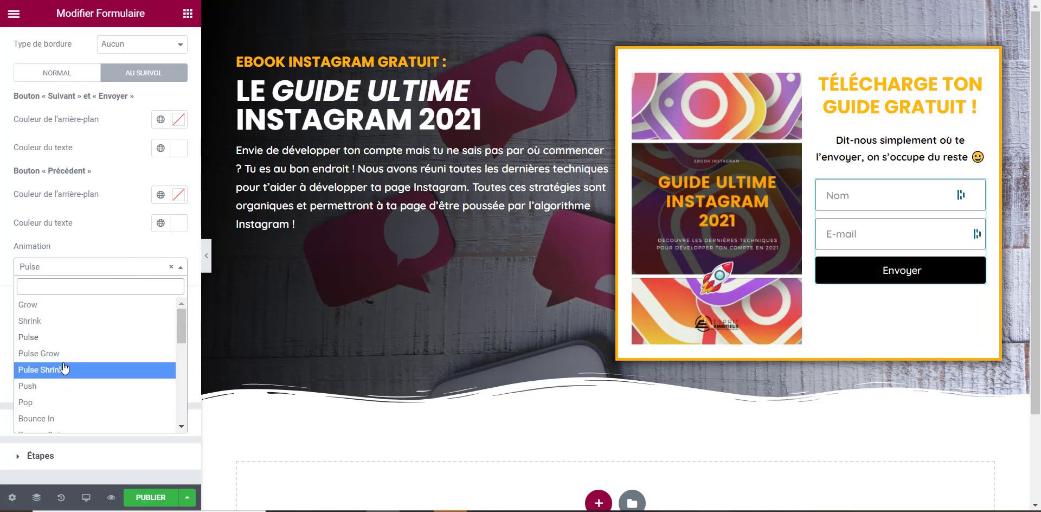
left_click(49, 312)
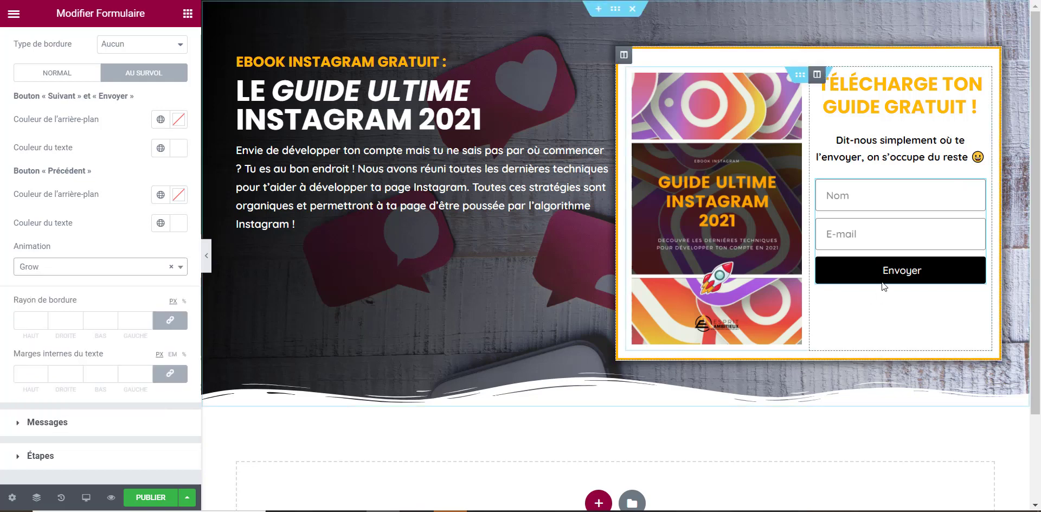
left_click(79, 265)
left_click(95, 319)
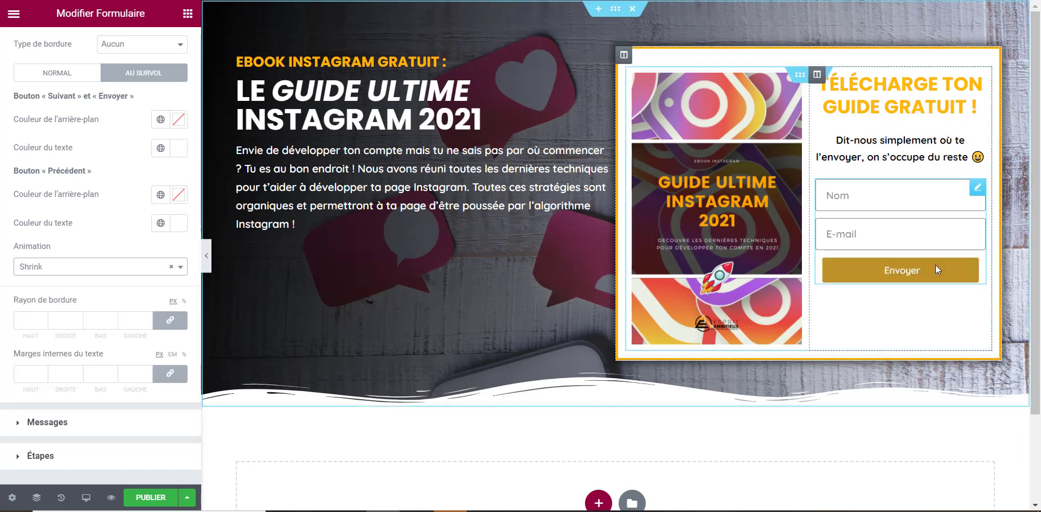
Set the column holding the Instagram 2021 heading and text to horizontal alignment Par défaut and vertical alignment Milieu.
left_click(14, 13)
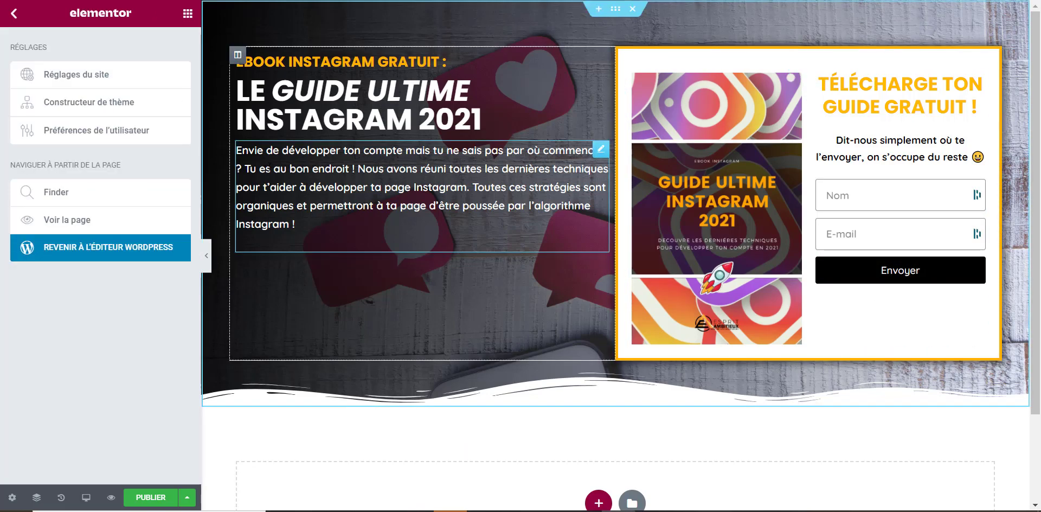
left_click(237, 54)
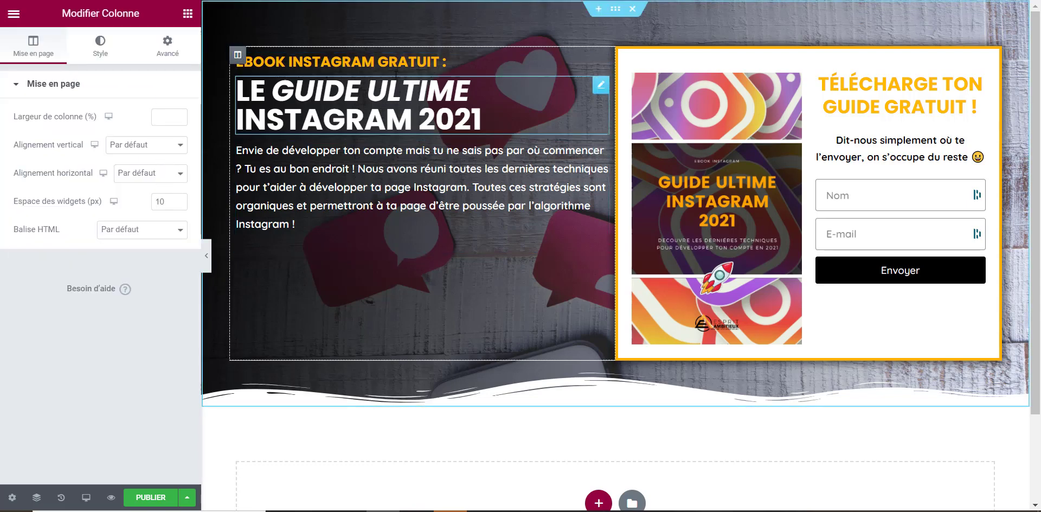
left_click(161, 178)
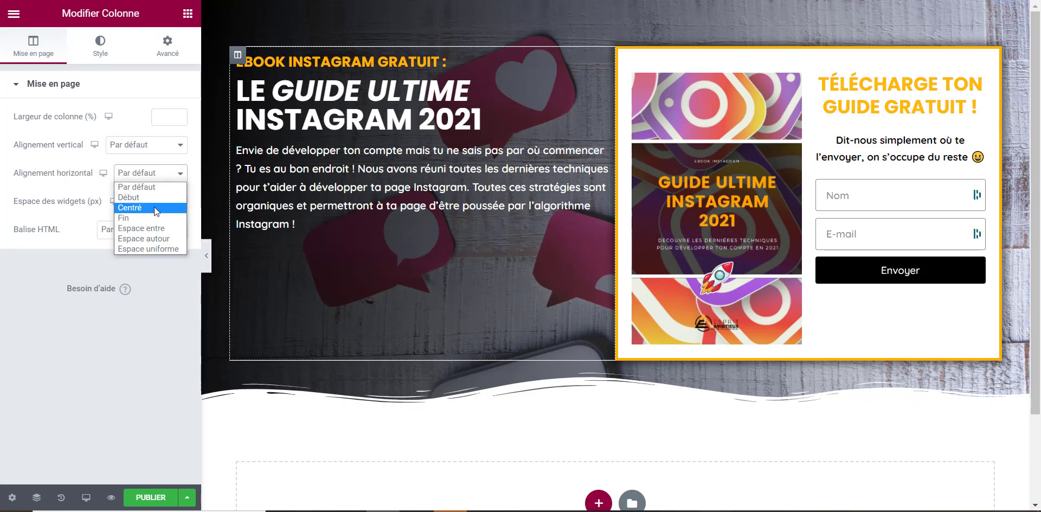
left_click(154, 206)
left_click(138, 174)
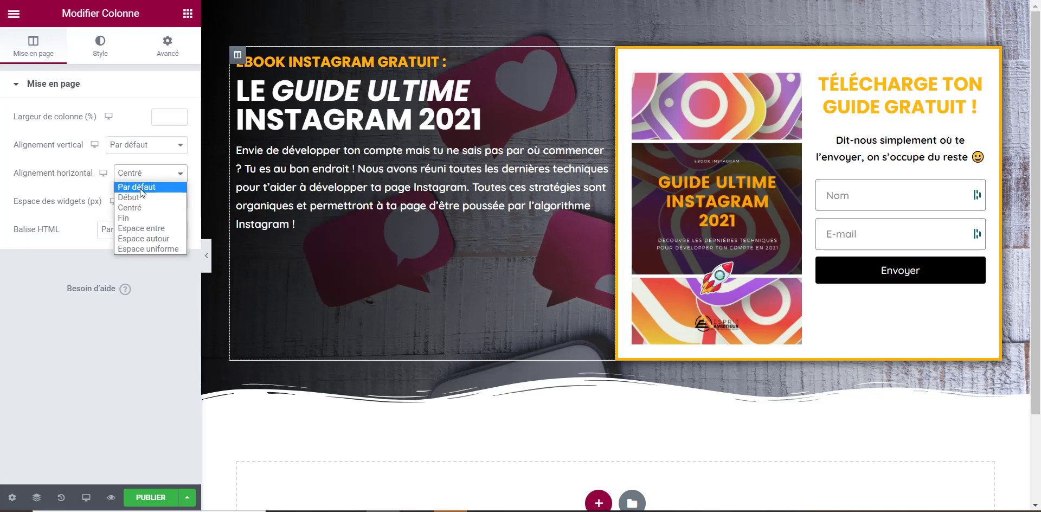
left_click(139, 187)
left_click(145, 149)
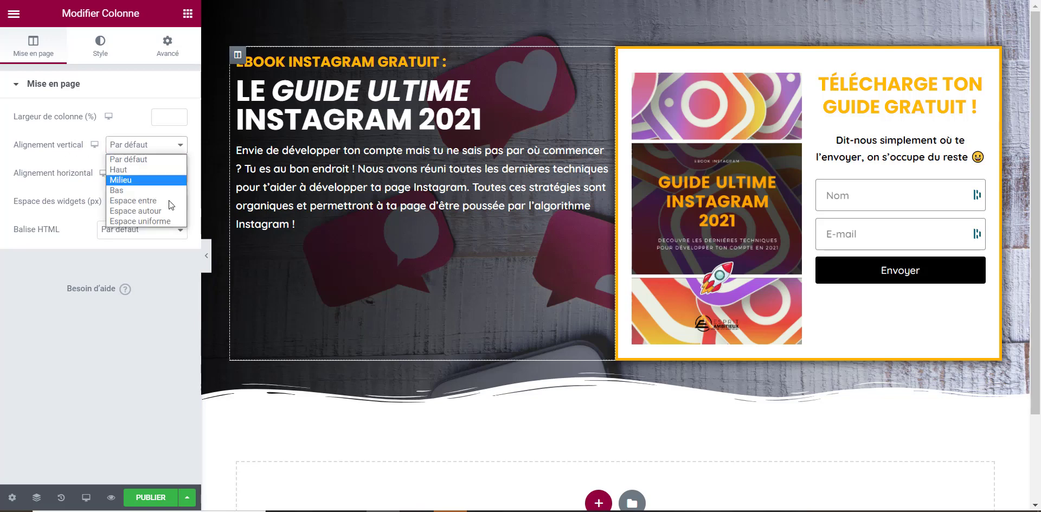
left_click(156, 180)
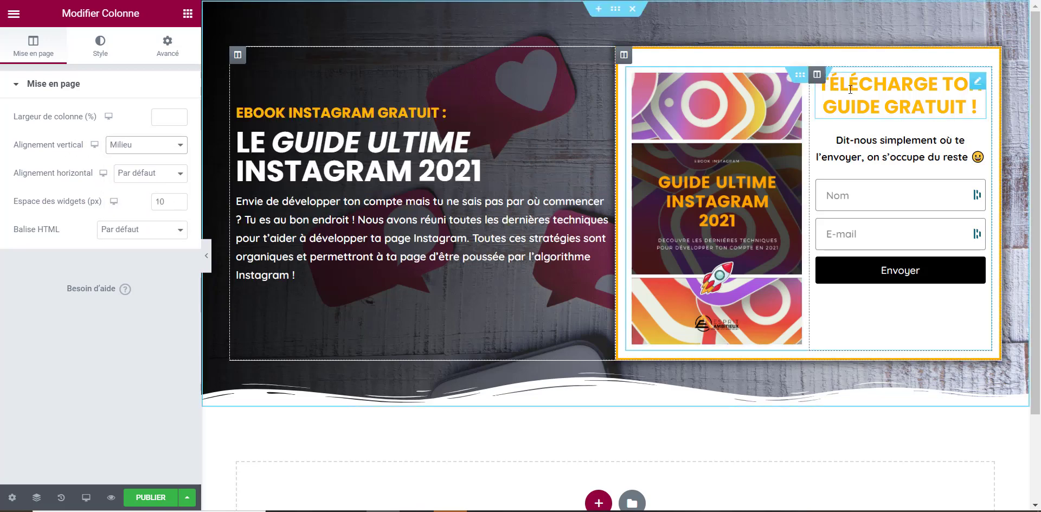
Align the inner column holding the form vertically to Milieu and set its widget spacing to 10 px.
left_click(815, 80)
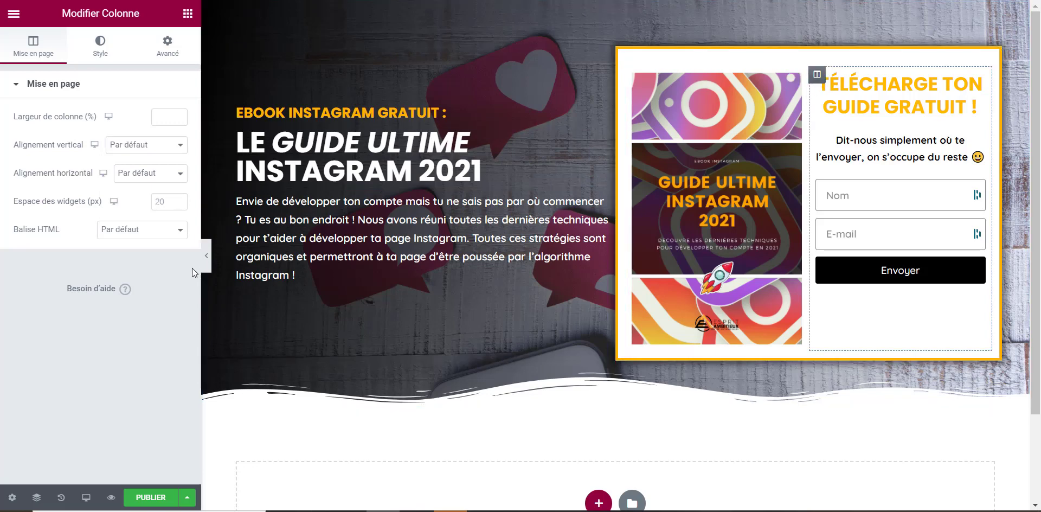
left_click(133, 144)
left_click(144, 182)
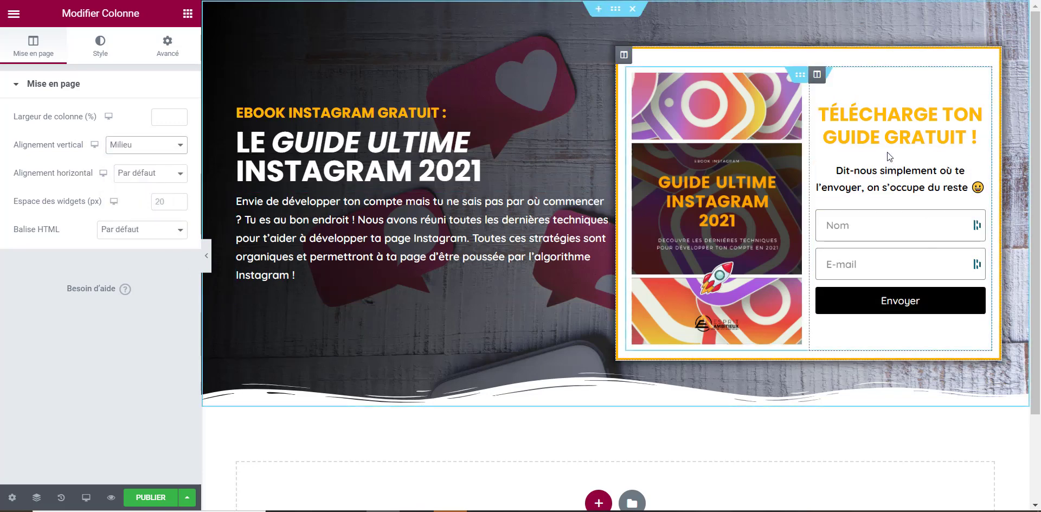
left_click(167, 201)
type("5")
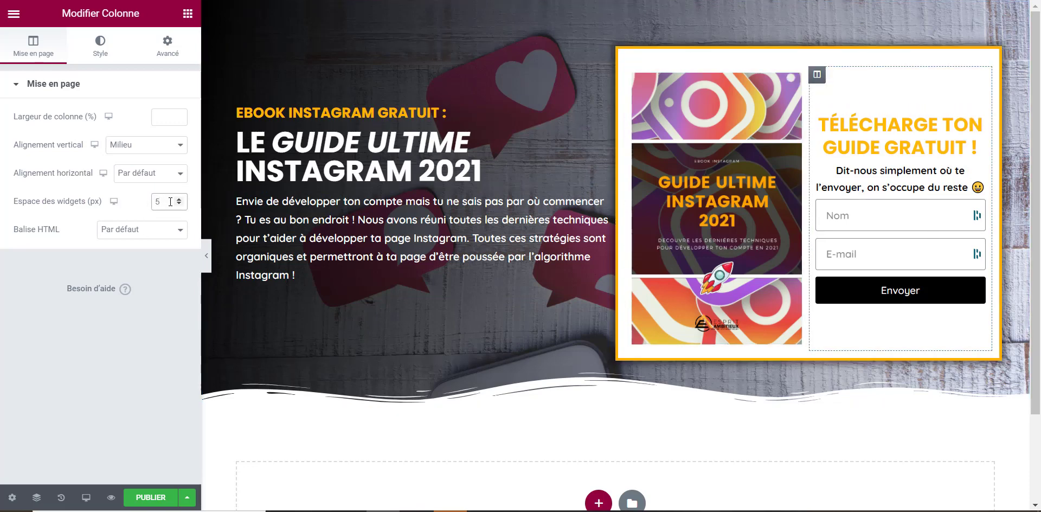
key("BackSpace")
type("10")
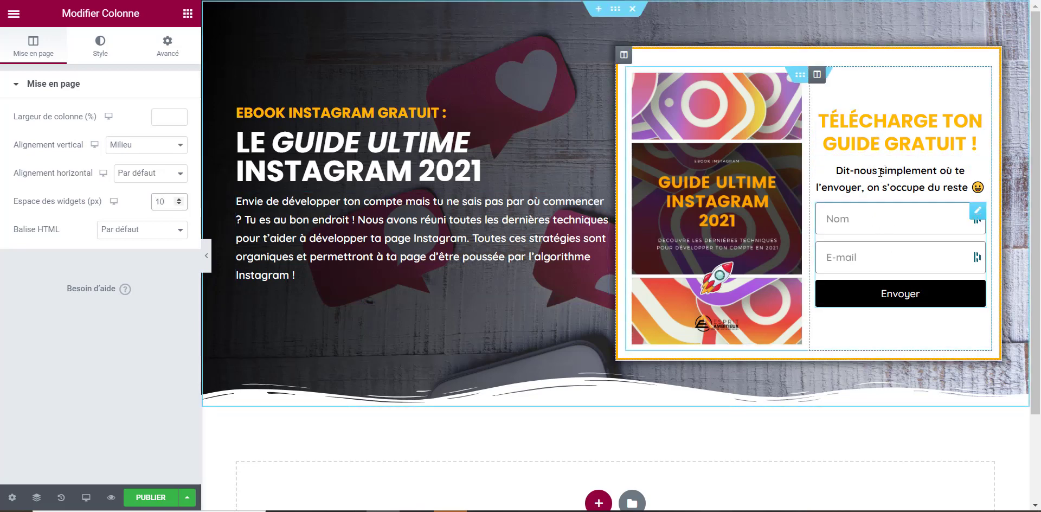
Add an Espaceur widget between the intro text and the form's Nom field, with a space of 10 px.
left_click(188, 13)
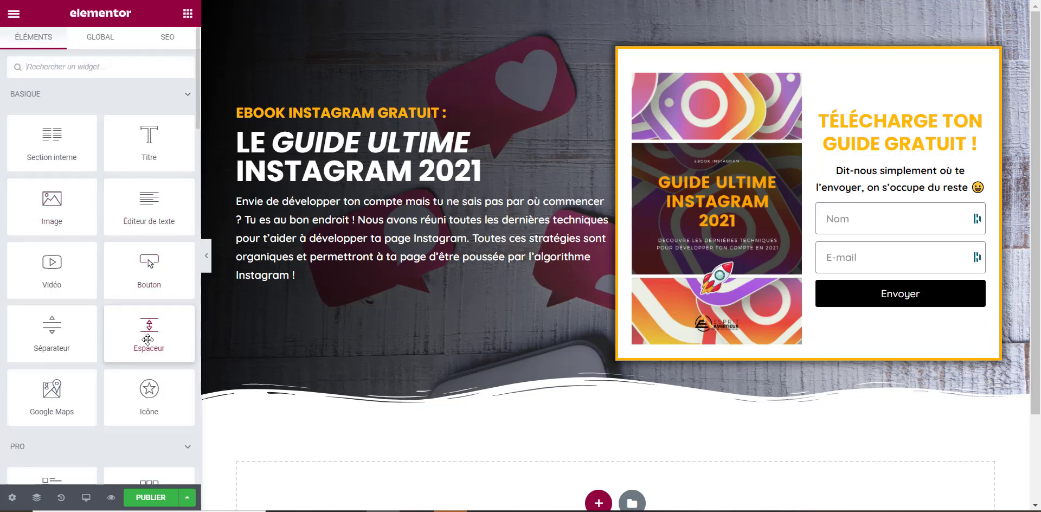
left_click_drag(148, 340, 870, 198)
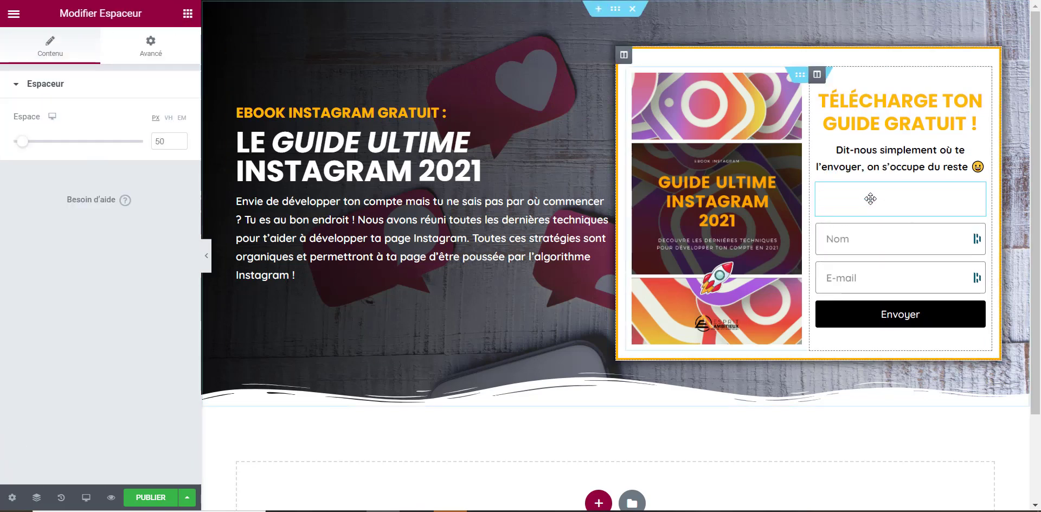
left_click_drag(167, 140, 96, 138)
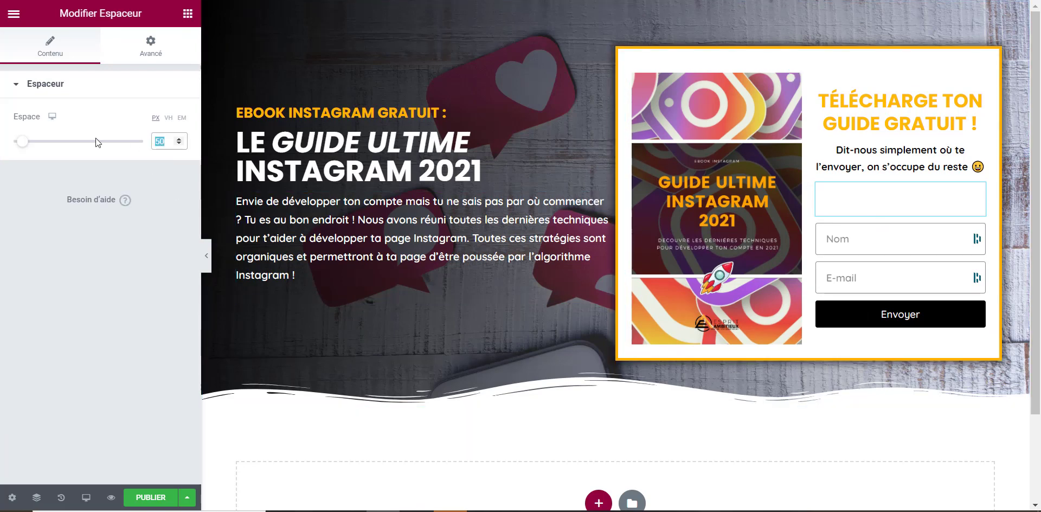
type("10")
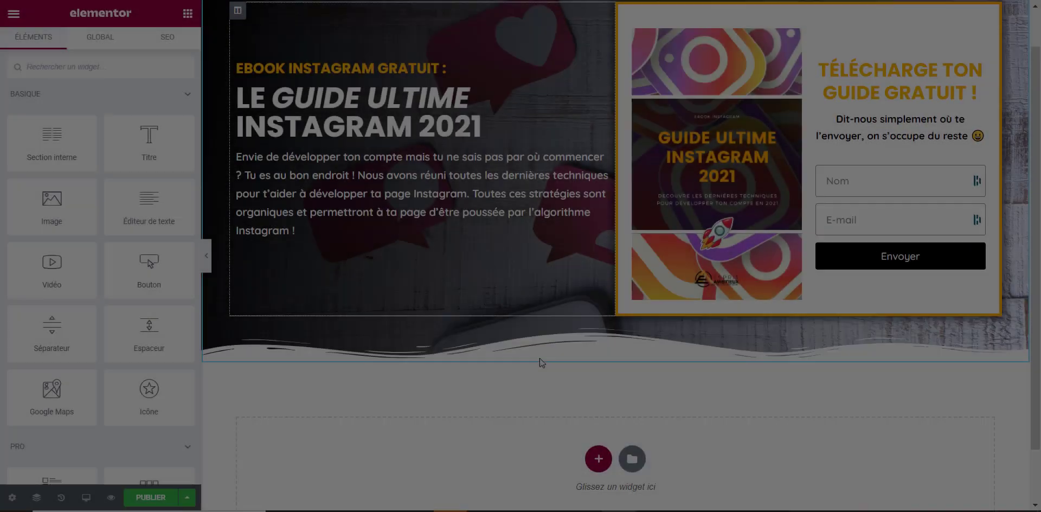
View the template library's blocks from the empty section below the hero, then close the library.
scroll(542, 361, "down", 1)
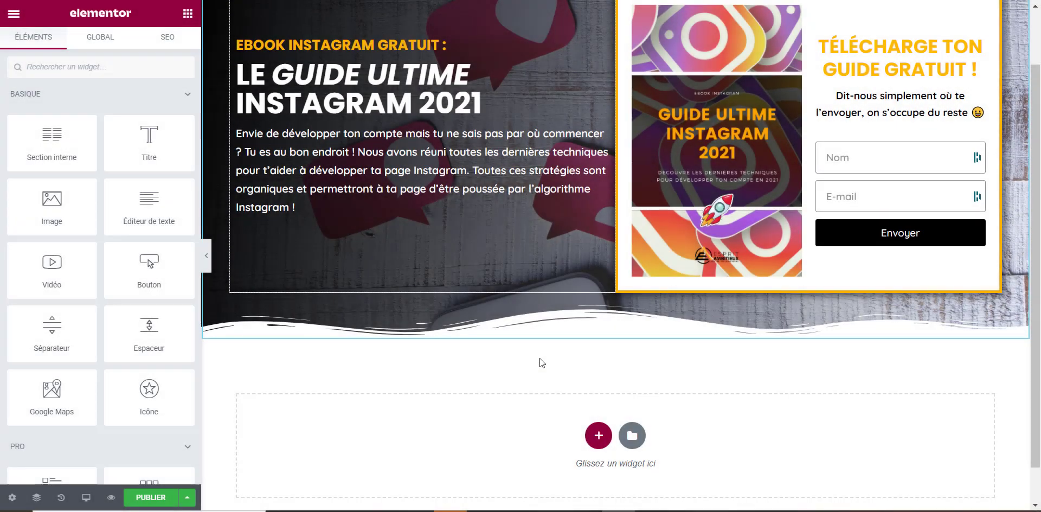
scroll(539, 358, "up", 1)
scroll(538, 360, "down", 1)
scroll(712, 432, "down", 1)
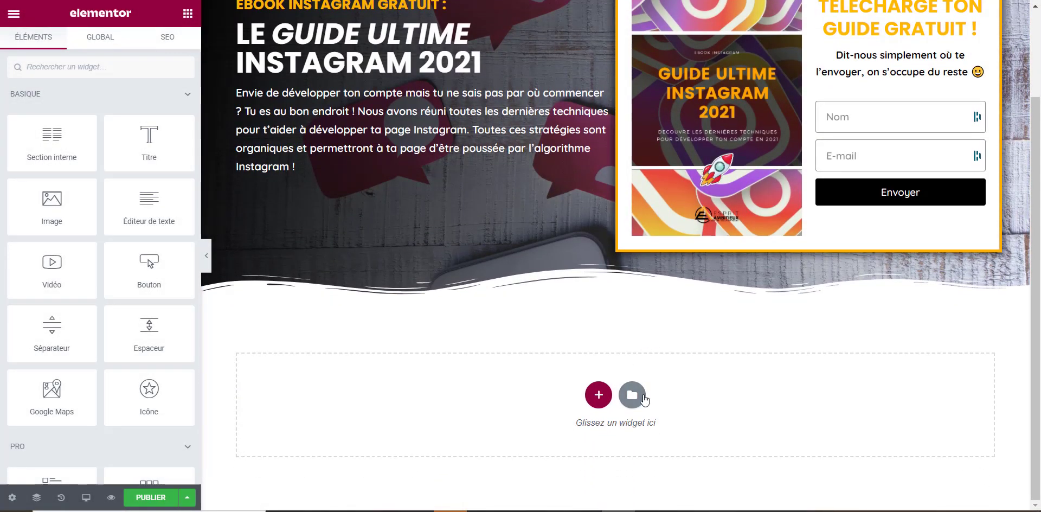
left_click(639, 399)
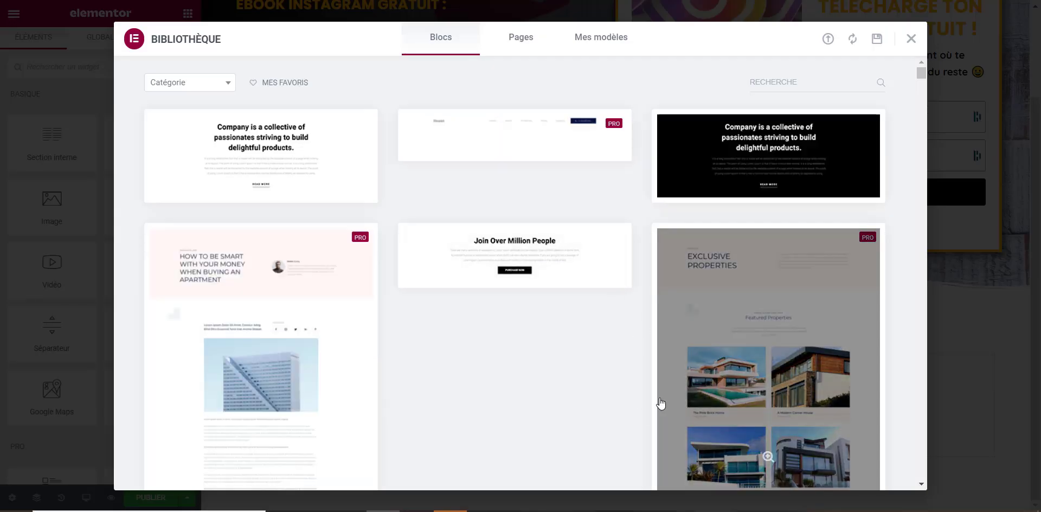
left_click(911, 40)
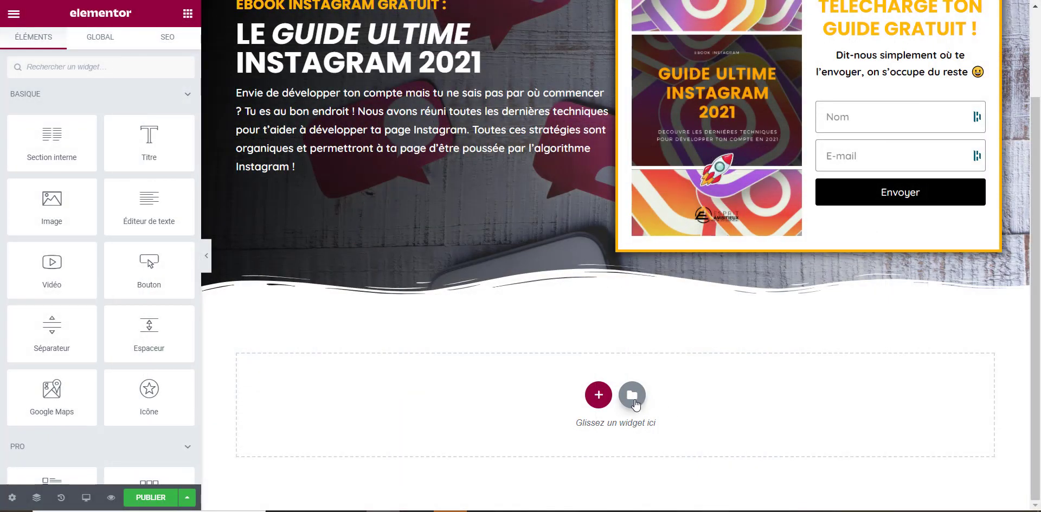
Browse the library's blocks and preview the one listing Design, Marketing, Dev System and Support beside a phone.
left_click(635, 401)
scroll(542, 245, "down", 5)
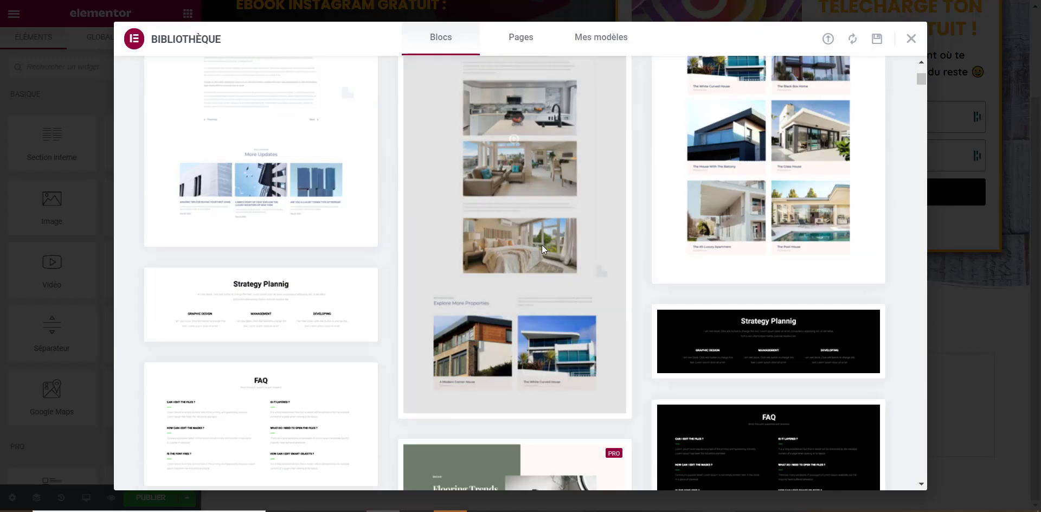
scroll(541, 245, "down", 15)
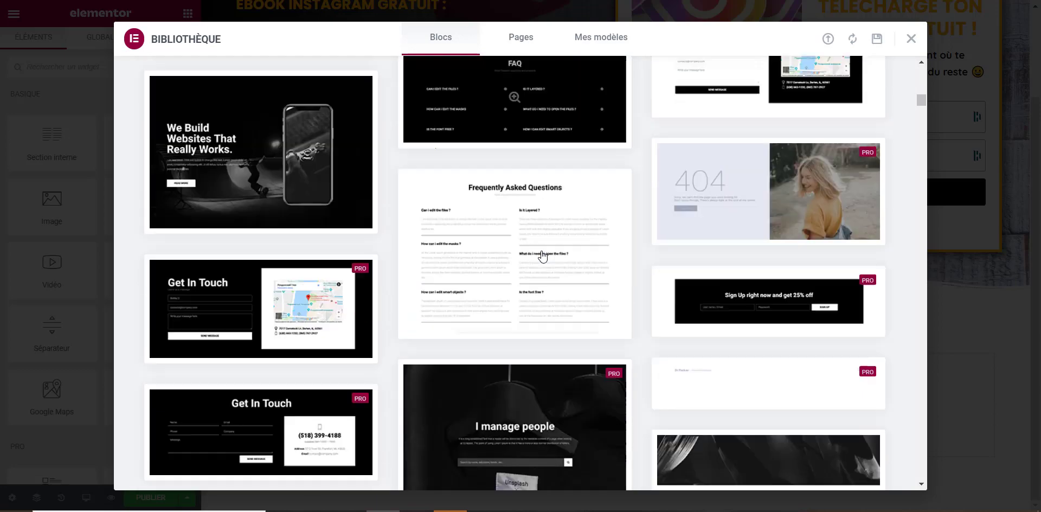
scroll(543, 255, "down", 15)
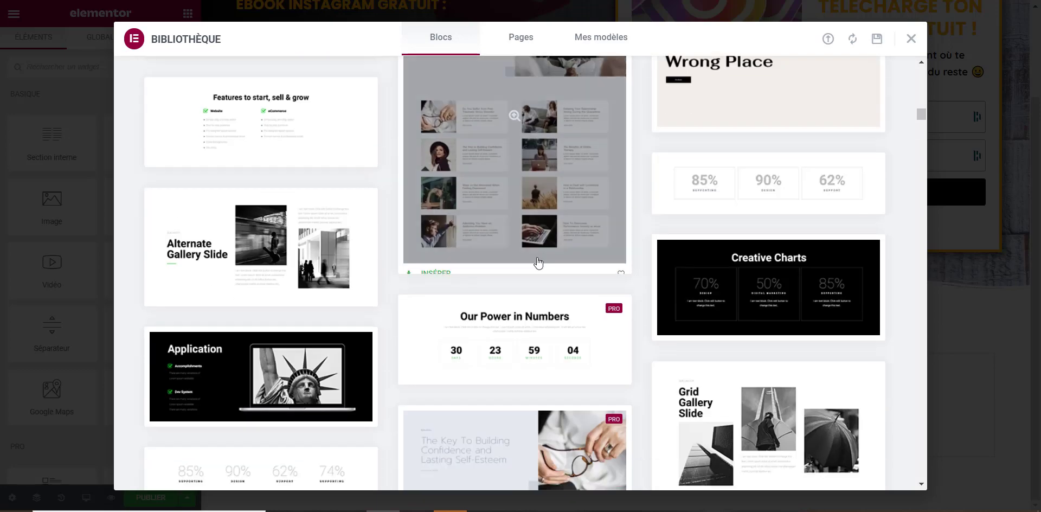
scroll(536, 263, "down", 15)
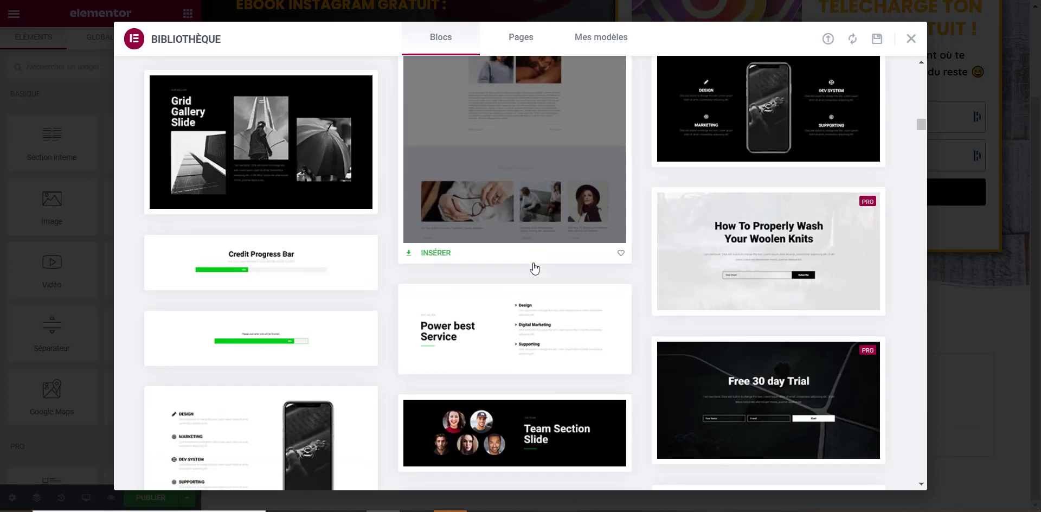
scroll(534, 267, "down", 4)
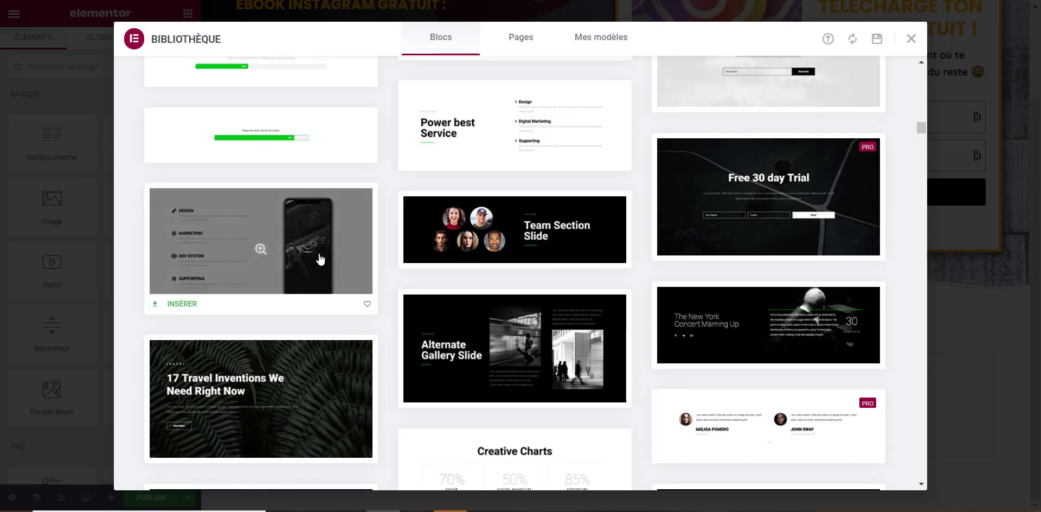
left_click(324, 261)
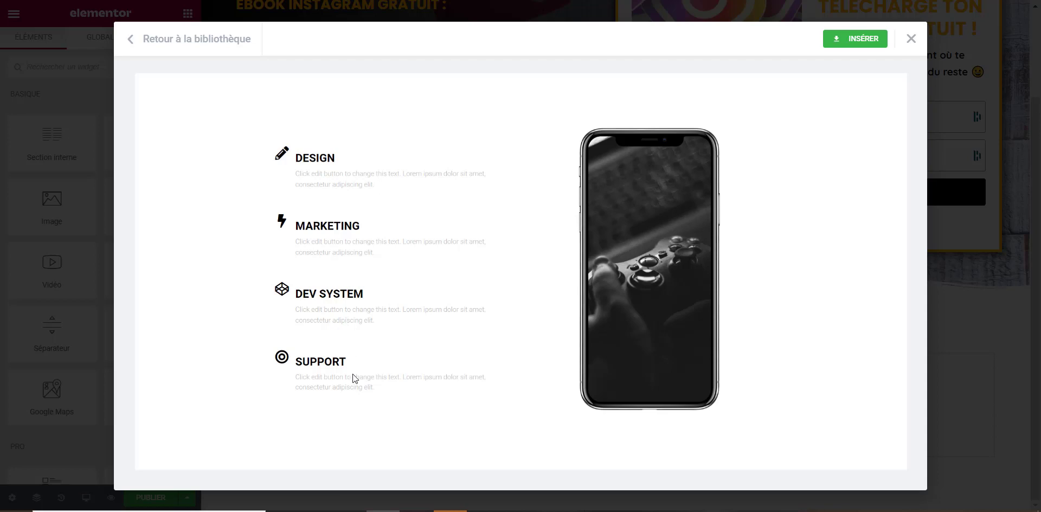
Insert the previewed block with the Design, Marketing, Dev System and Support icon boxes beside a phone below the hero.
left_click(861, 42)
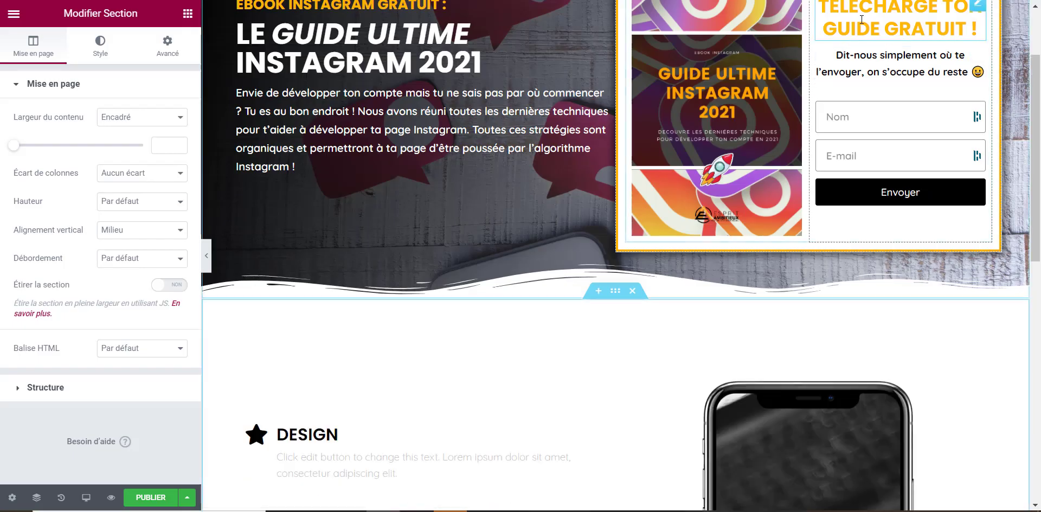
scroll(590, 292, "down", 3)
scroll(587, 291, "down", 3)
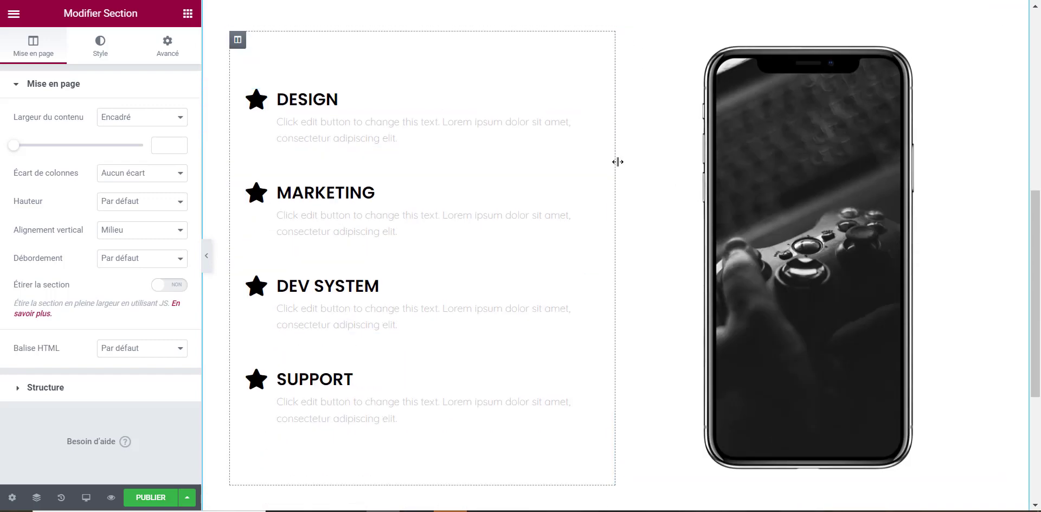
scroll(495, 230, "up", 2)
scroll(641, 249, "down", 2)
scroll(446, 161, "up", 3)
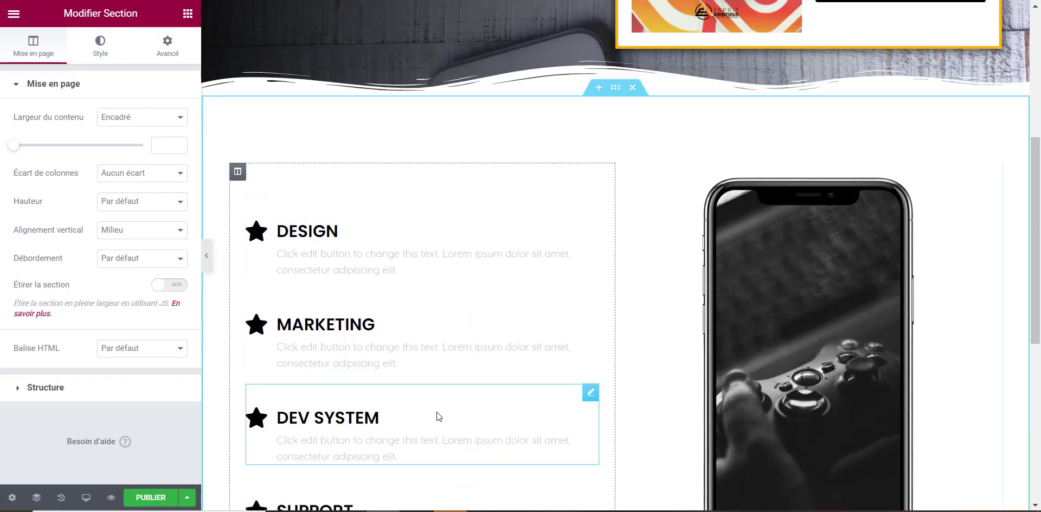
scroll(437, 416, "down", 2)
scroll(428, 193, "up", 1)
scroll(532, 298, "down", 1)
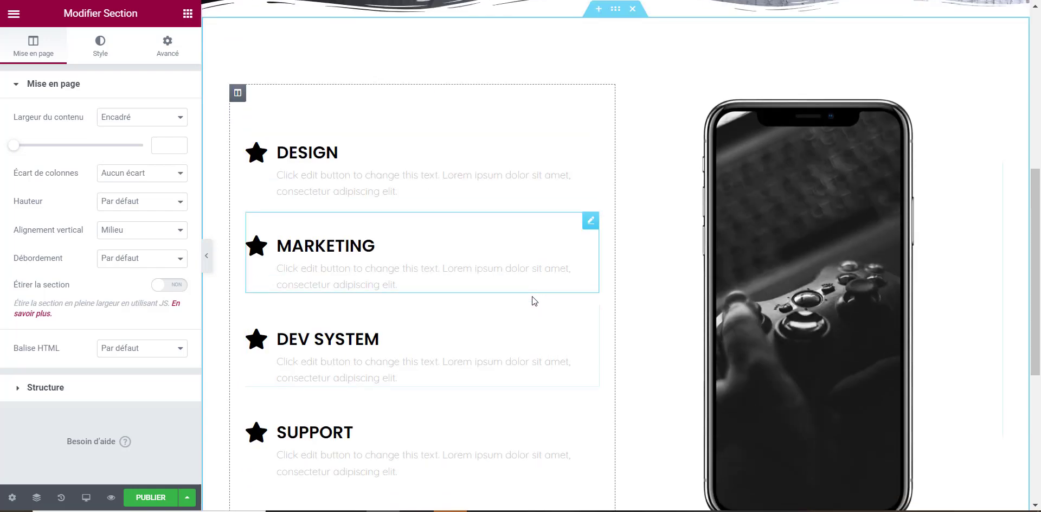
scroll(518, 233, "up", 3)
scroll(589, 432, "down", 2)
Add an Éditeur de texte widget above the Design box with the Word document's sentence starting “Si tu veux développer ta page Instagram en 2021”, in bold.
left_click(188, 13)
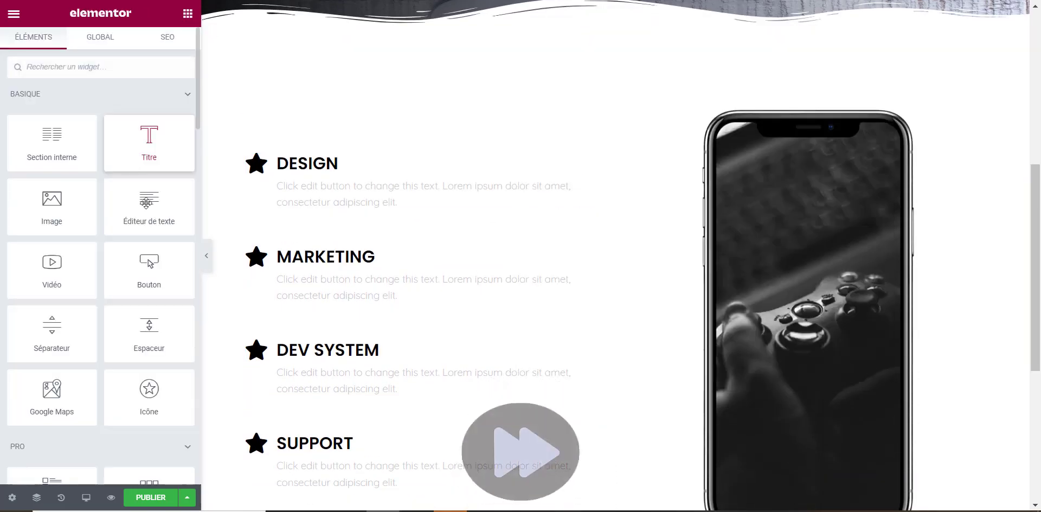
left_click_drag(149, 206, 423, 154)
key("alt+Tab")
left_click_drag(537, 272, 719, 288)
left_click(816, 33)
left_click_drag(159, 251, 21, 197)
type("Si tu veux développer ta page Instagram en 2021, il te suffira de suivre les 4 points développés dans ton ebook:")
Replace the Design icon box's title with “D'ABORD LE PLUS IMPORTANT...” from the Word document.
left_click_drag(718, 307, 526, 310)
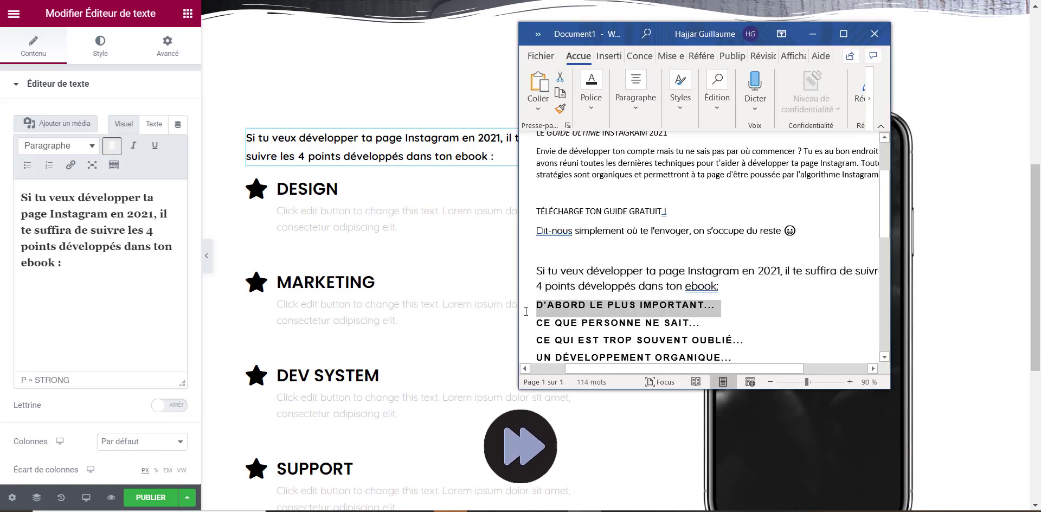
left_click(307, 189)
left_click_drag(46, 261, 3, 263)
type("D'ABORD LE PLUS IMPORTANT...")
Replace the Marketing icon box's title with “CE QUE PERSONNE NE SAIT...” from the Word document.
left_click_drag(706, 324, 527, 327)
left_click(360, 289)
left_click_drag(65, 262, 5, 262)
type("CE QUE PERSONNE NE SAIT...")
Retitle the Dev System icon box “CE QUI EST TROP SOUVENT OUBLIÉ...” and the Support icon box “UN DÉVELOPPEMENT ORGANIQUE...”.
left_click_drag(751, 341, 529, 343)
left_click(347, 375)
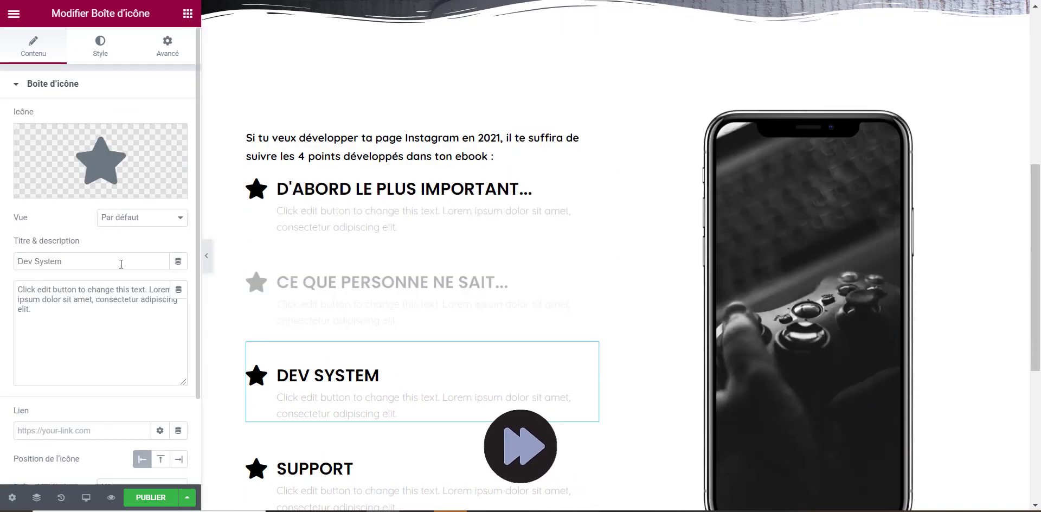
left_click_drag(121, 263, 5, 263)
type("CE QUI EST TROP SOUVENT OUBLIÉ...")
scroll(422, 303, "down", 1)
scroll(425, 280, "up", 2)
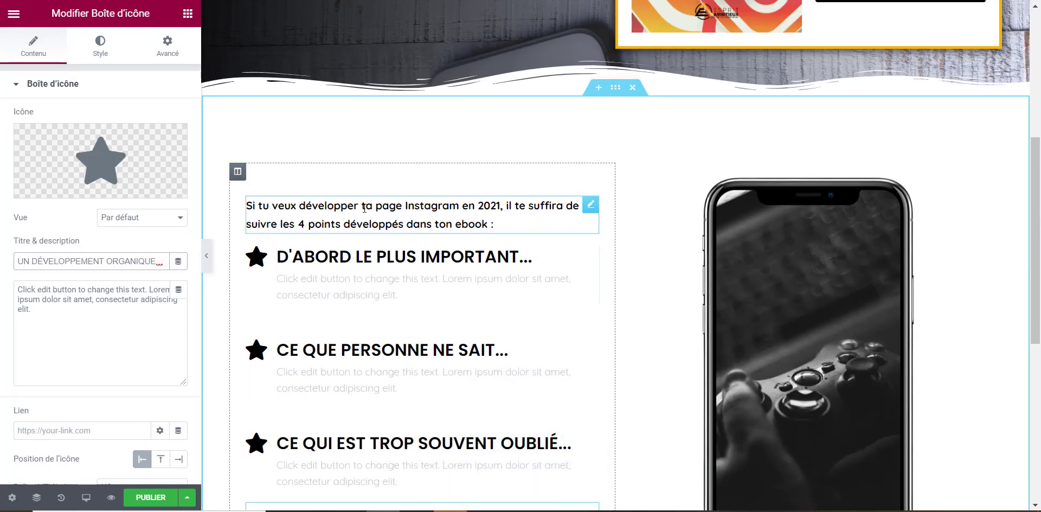
scroll(455, 268, "down", 4)
scroll(467, 260, "up", 2)
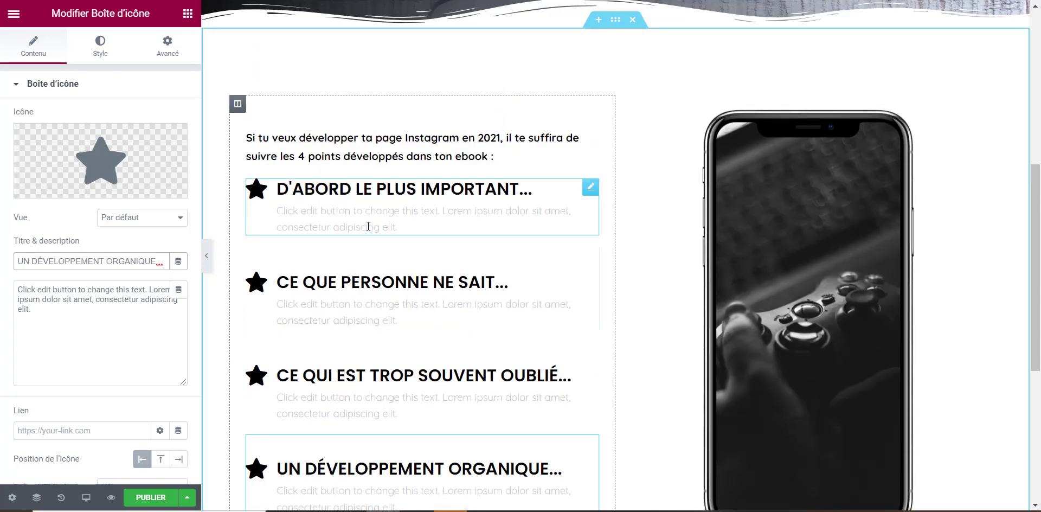
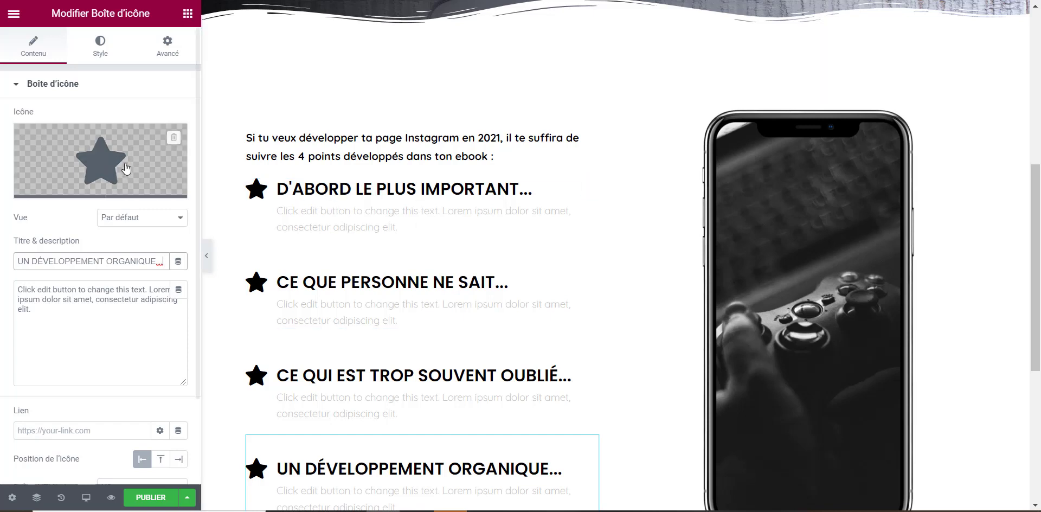
Replace the star of the “D'ABORD LE PLUS IMPORTANT...” box with the Check icon, searching the icon library for “check”.
left_click(362, 193)
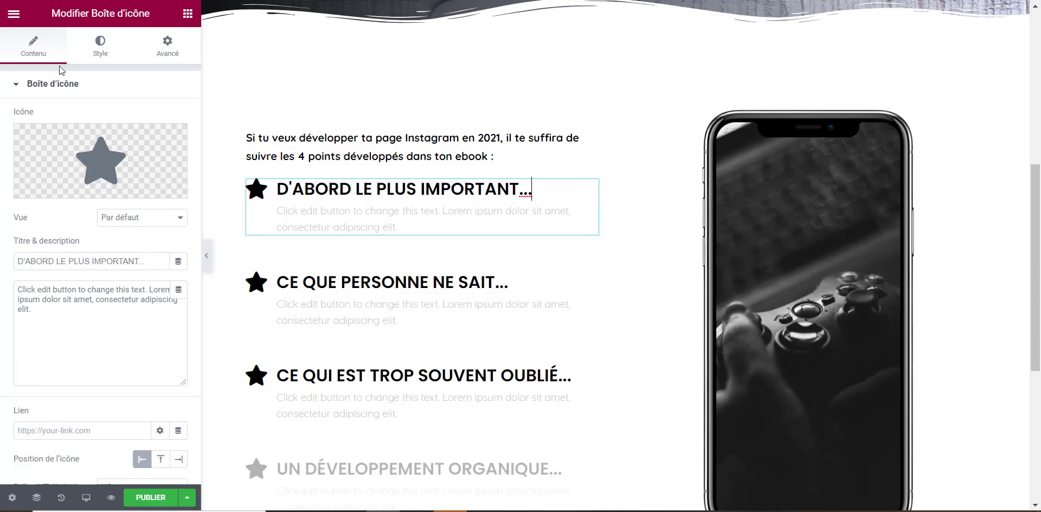
left_click(82, 156)
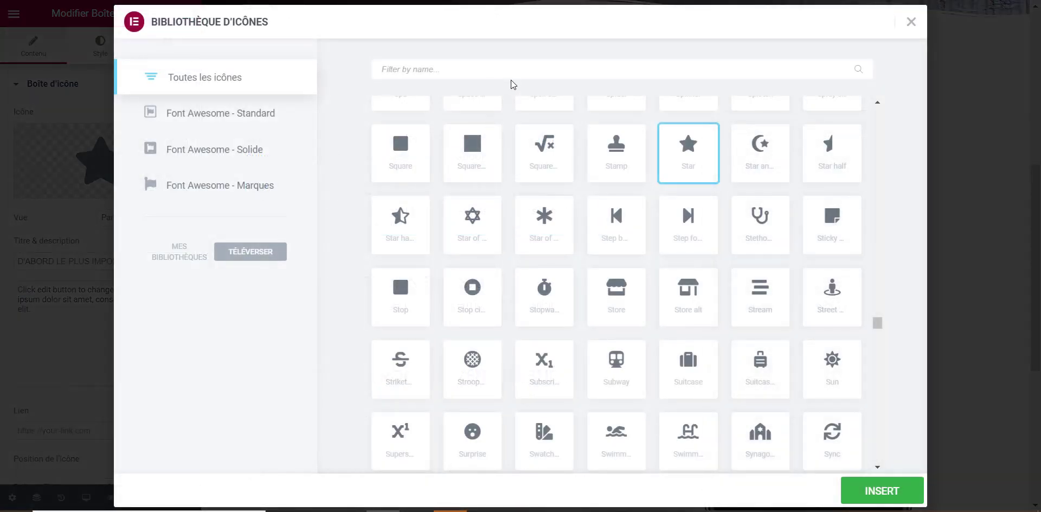
scroll(721, 260, "down", 1)
scroll(722, 260, "up", 10)
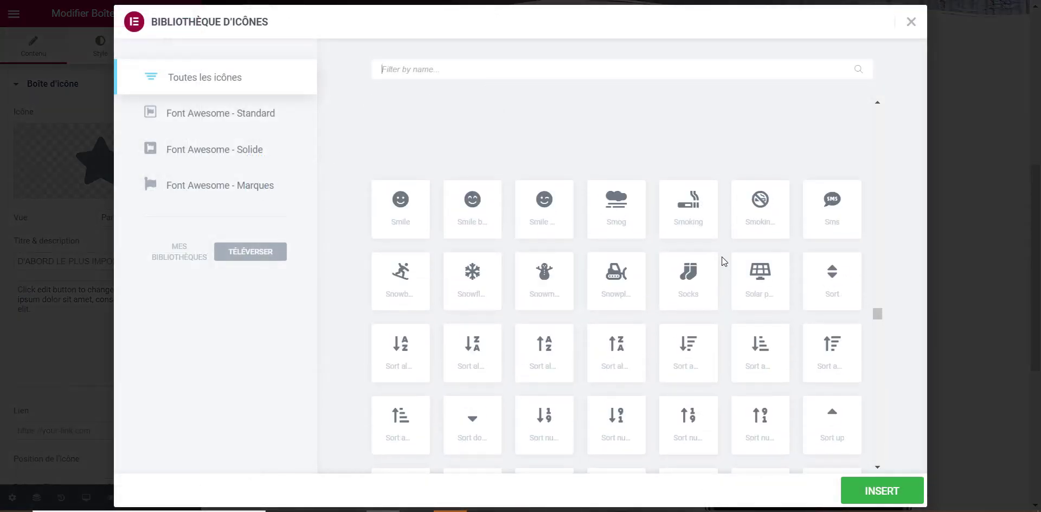
left_click(518, 69)
type("check")
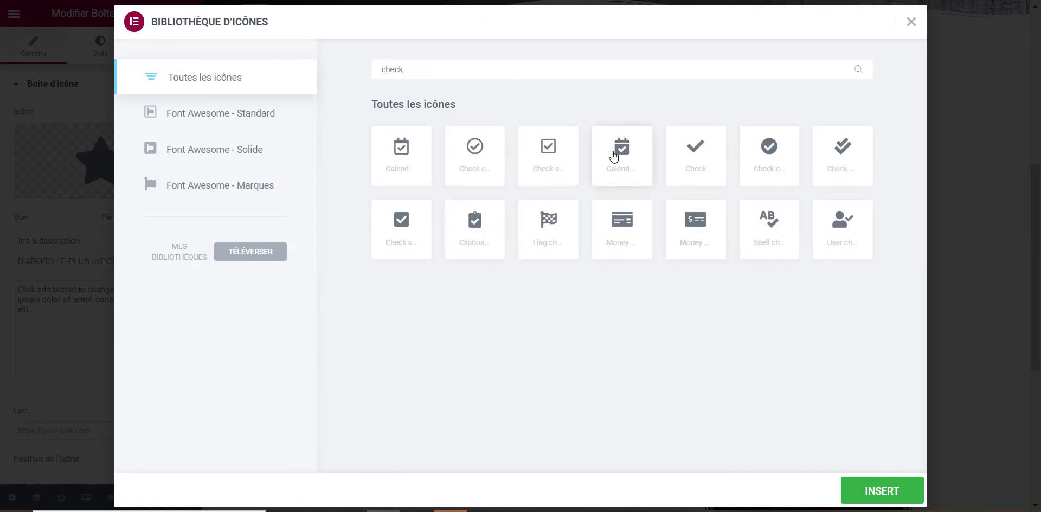
left_click(879, 489)
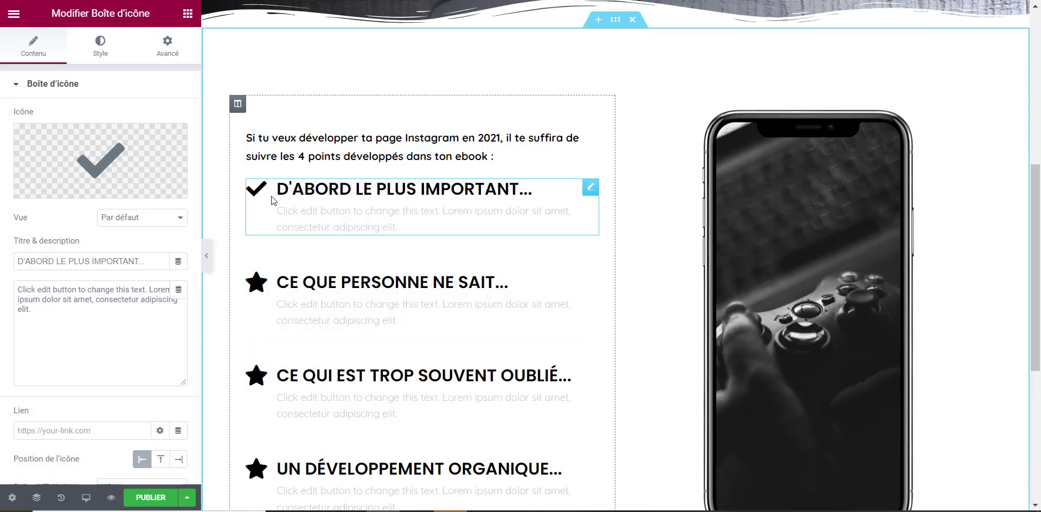
Set the main colour of the first box's check icon to green #00BC4B.
left_click(100, 45)
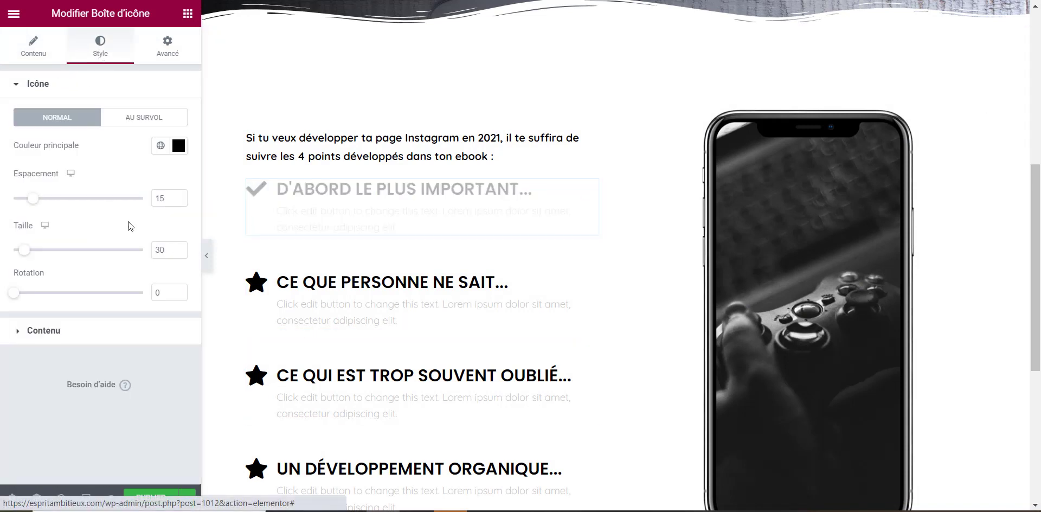
left_click(178, 151)
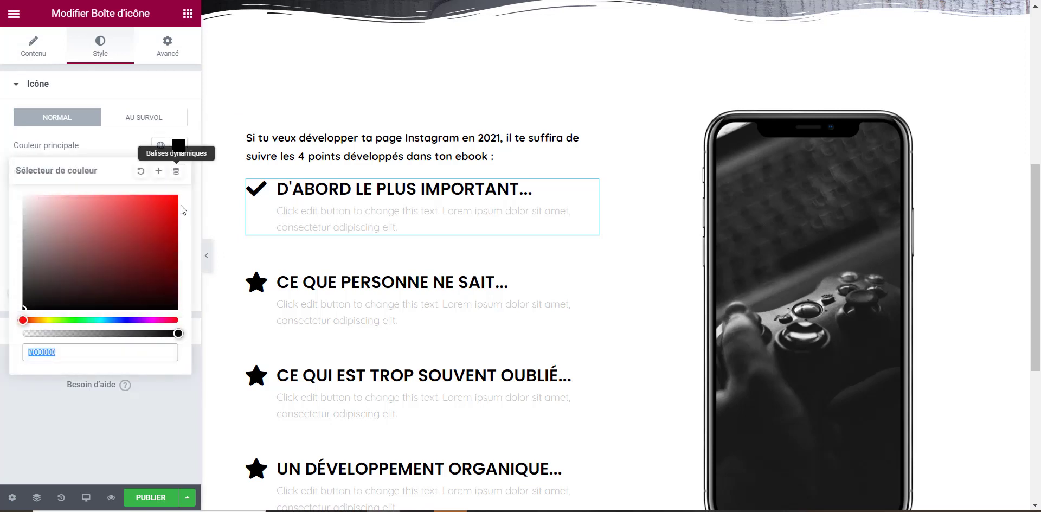
left_click_drag(71, 319, 80, 320)
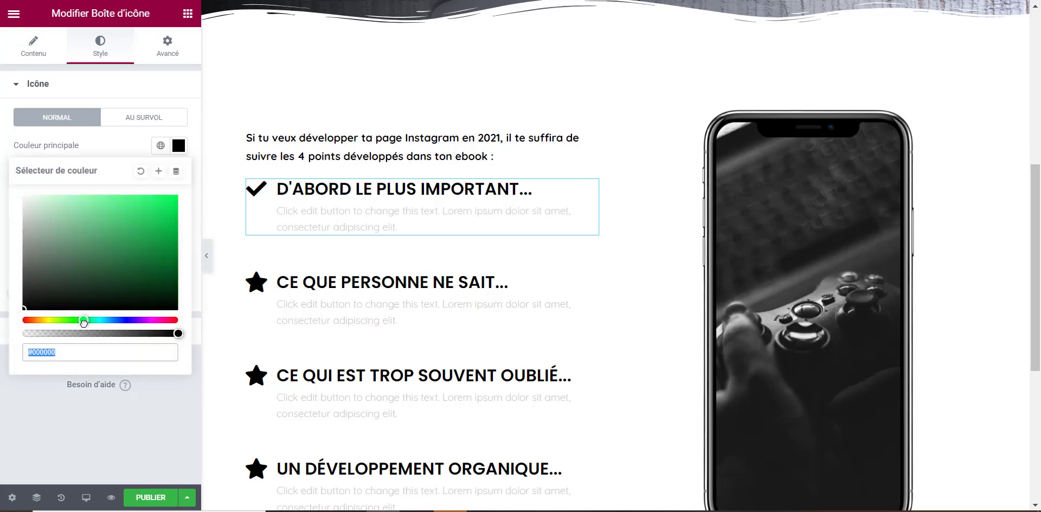
left_click_drag(133, 249, 181, 226)
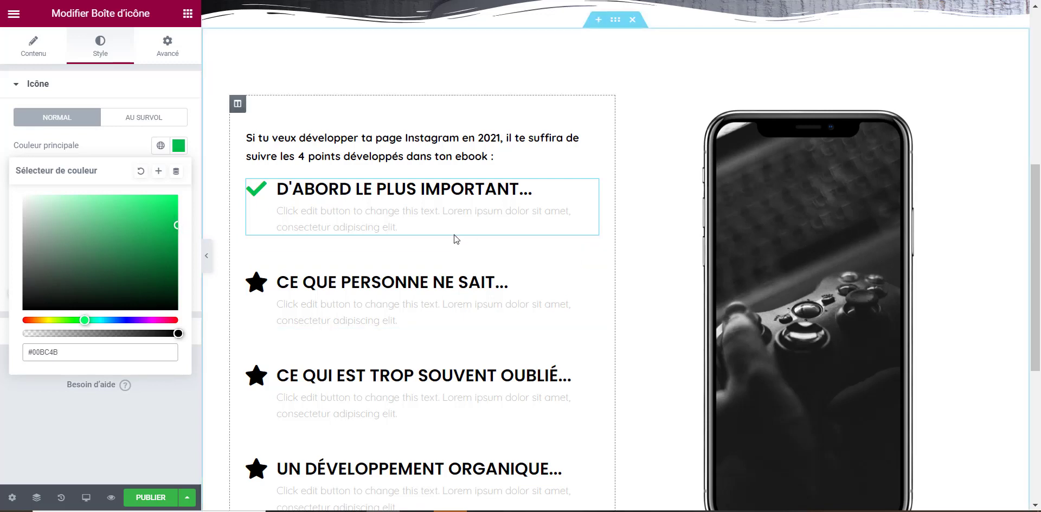
left_click(92, 44)
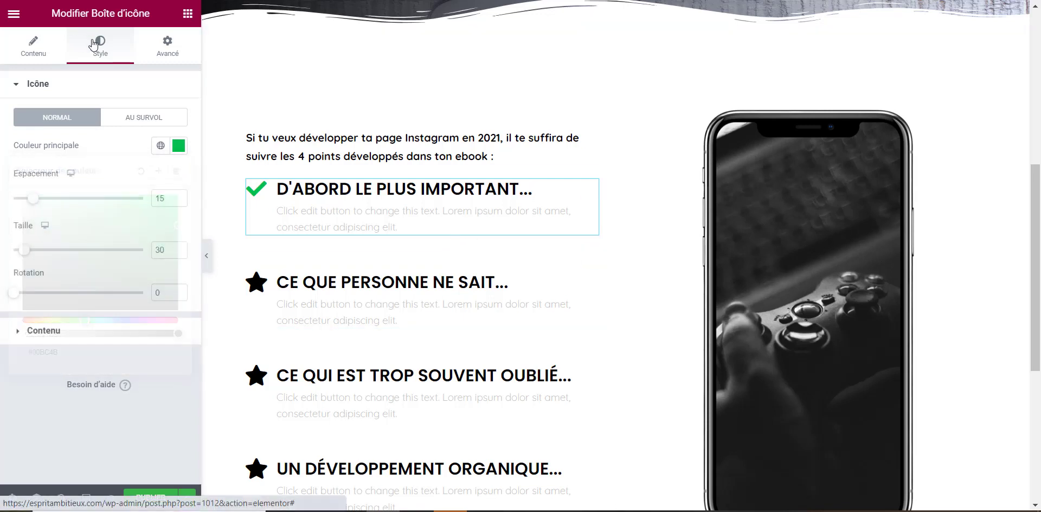
Set the font family of the first icon box's title to Rock Salt.
left_click(103, 339)
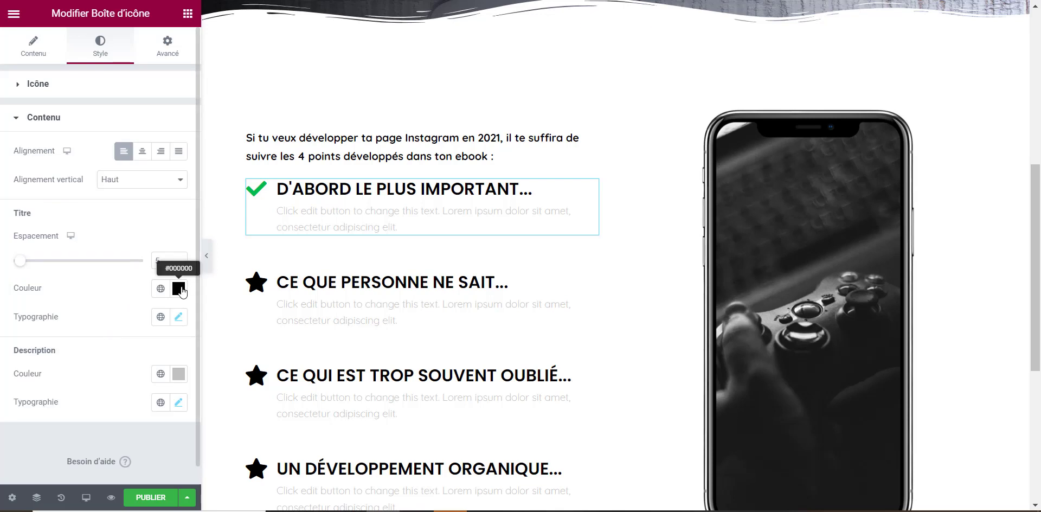
left_click(180, 318)
left_click(137, 380)
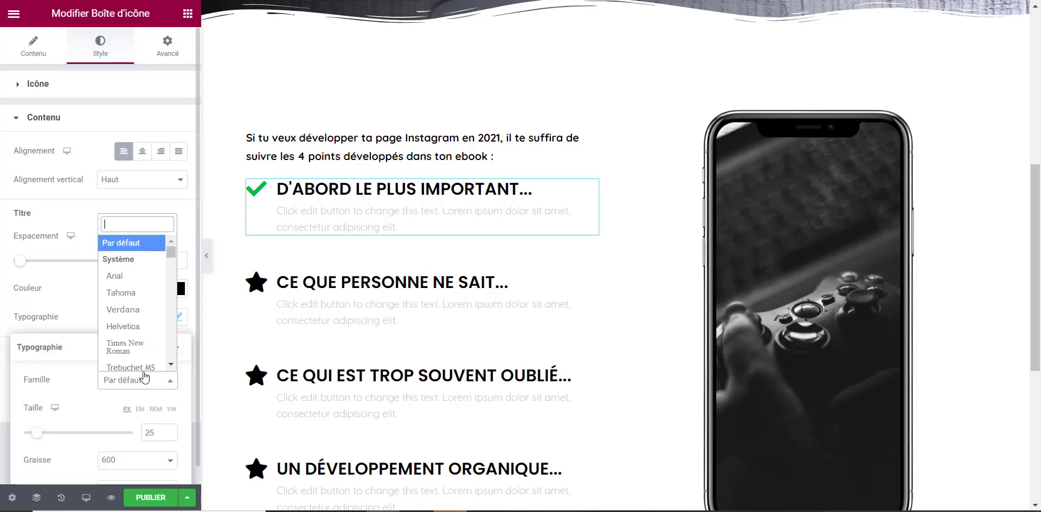
type("q")
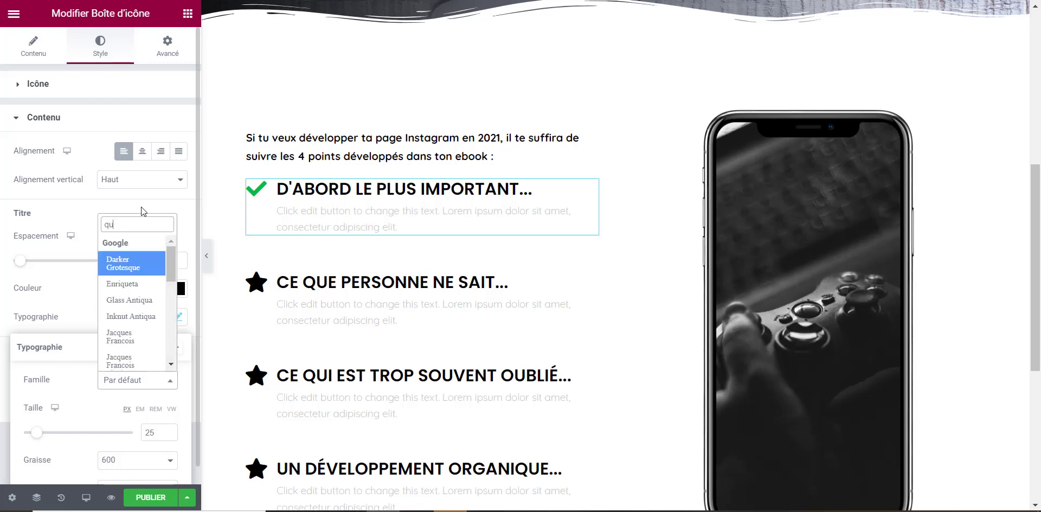
key("BackSpace")
type("salt")
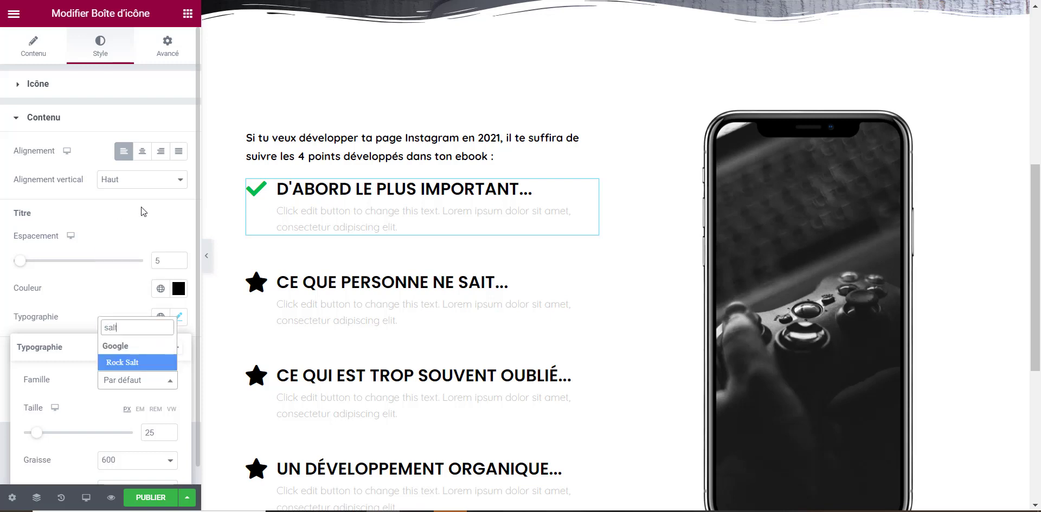
left_click(138, 362)
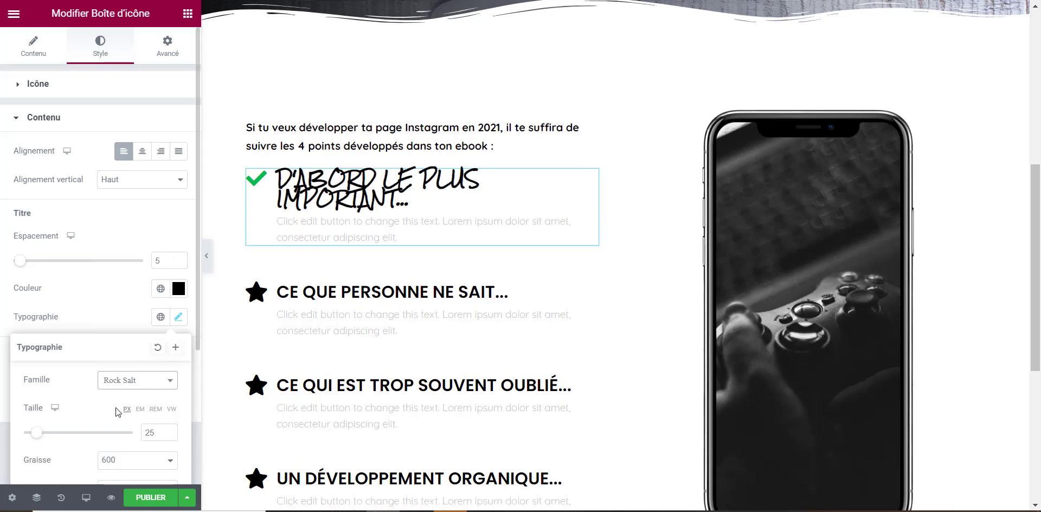
Set the font size of the first icon box's title to 20 px.
left_click(172, 434)
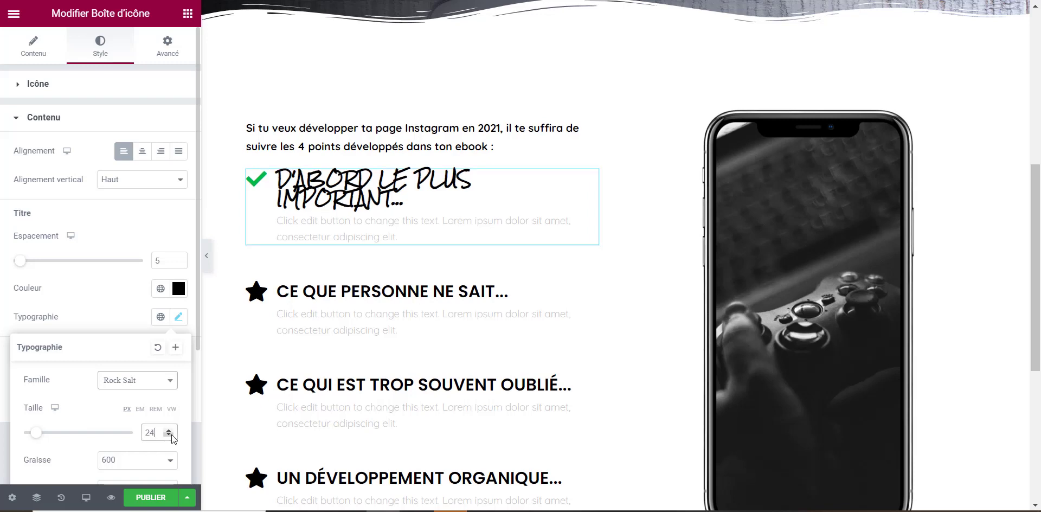
left_click(172, 434)
left_click(172, 435)
left_click(171, 435)
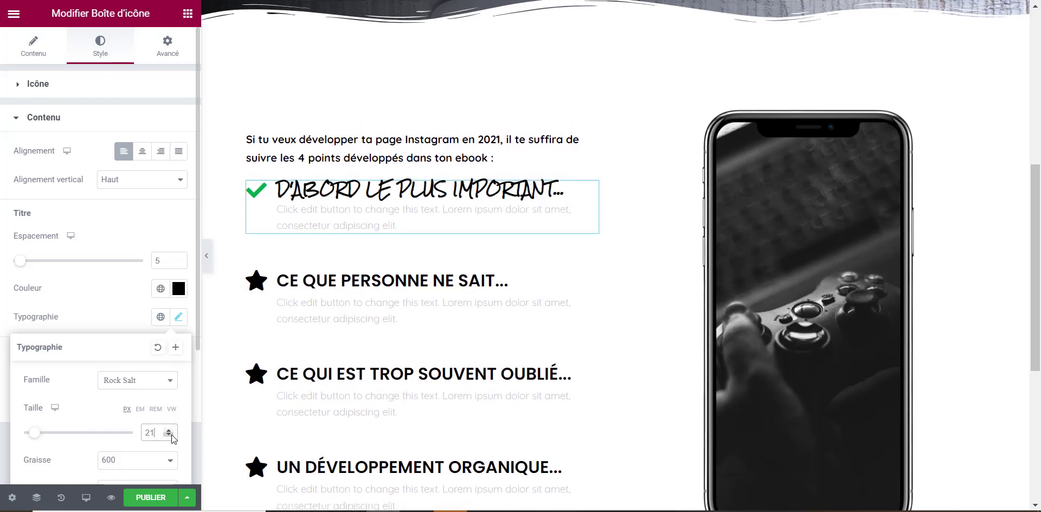
scroll(72, 428, "down", 3)
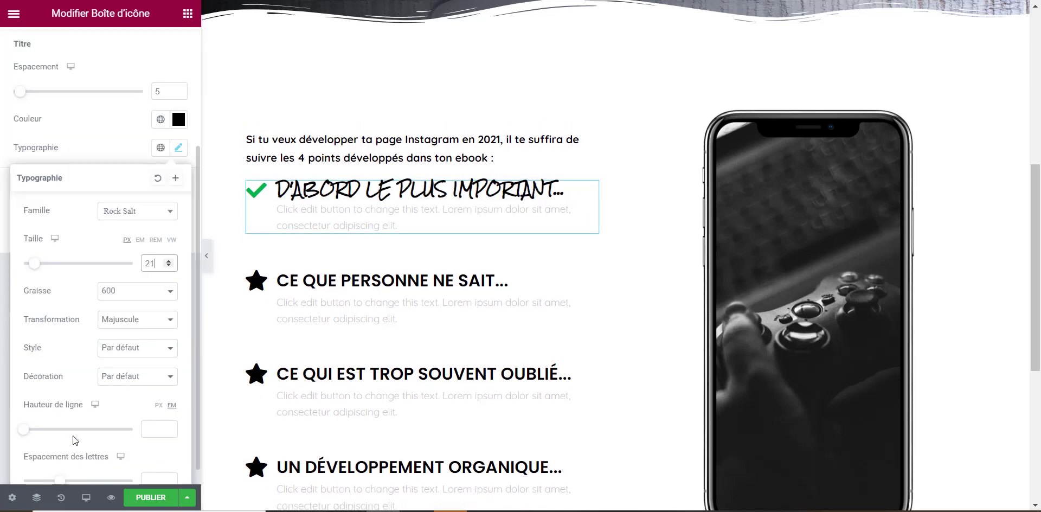
scroll(85, 417, "up", 2)
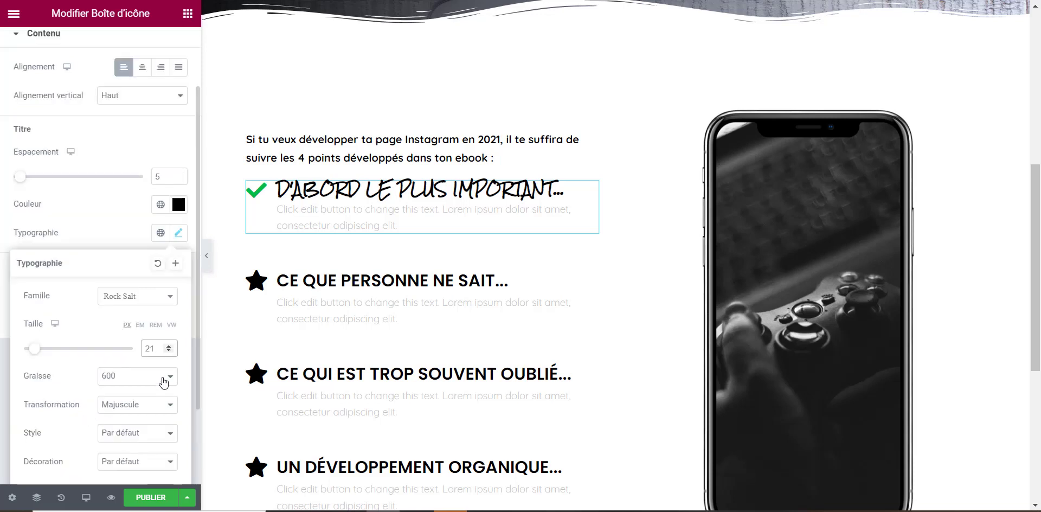
left_click(168, 351)
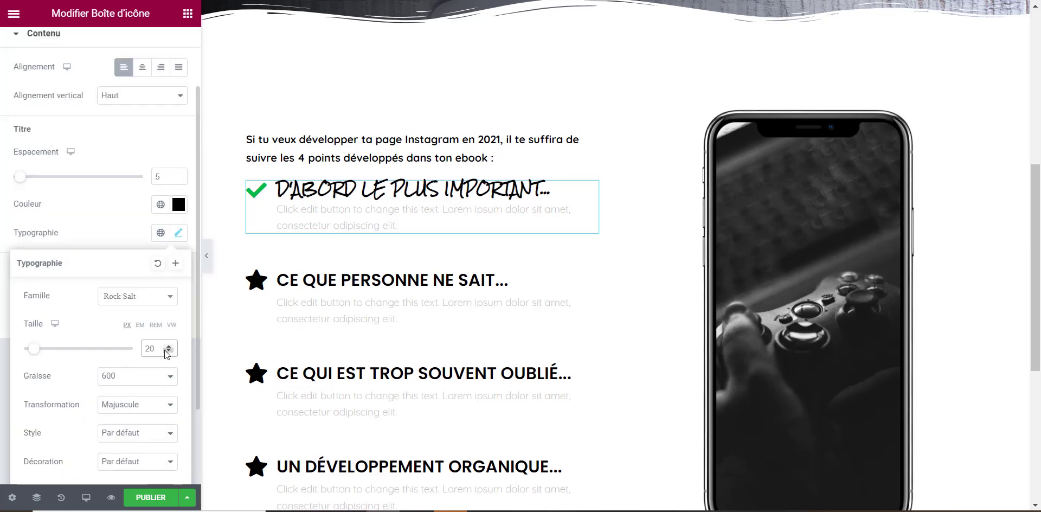
Set the letter spacing of the first icon box's title to 0,3.
scroll(77, 395, "down", 2)
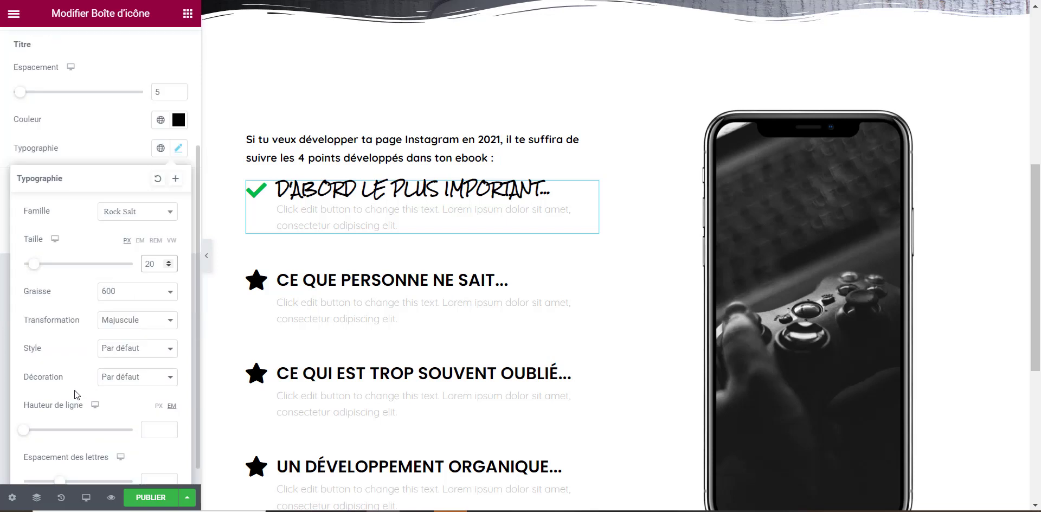
scroll(79, 395, "down", 1)
left_click(169, 459)
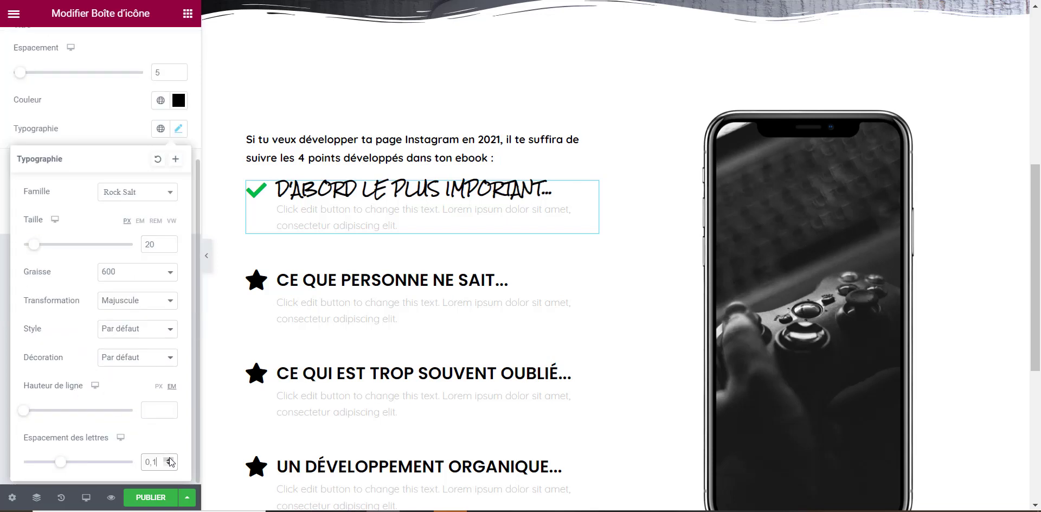
left_click(169, 459)
left_click(168, 459)
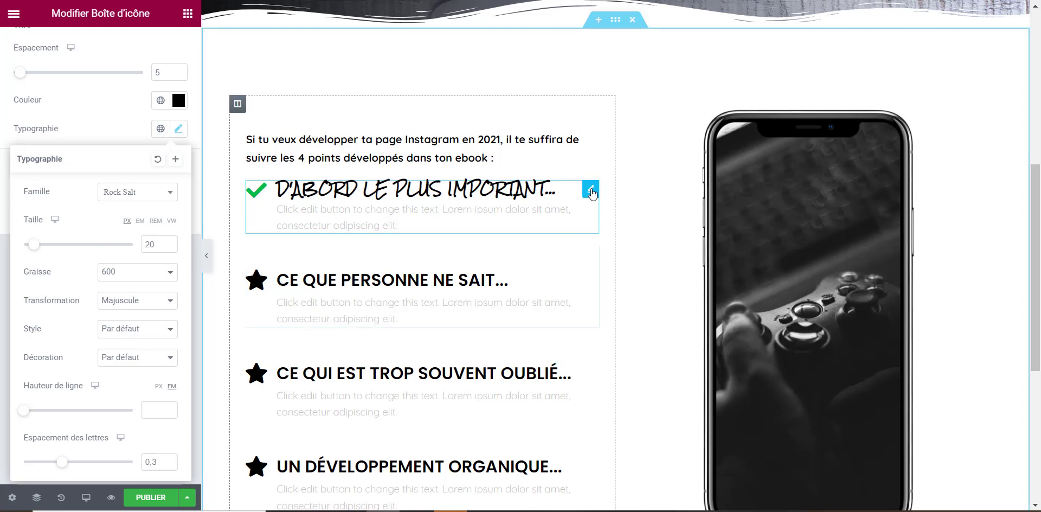
Copy the “D'ABORD LE PLUS IMPORTANT...” box and paste its style onto the “CE QUE PERSONNE NE SAIT...” box.
right_click(591, 193)
left_click(668, 245)
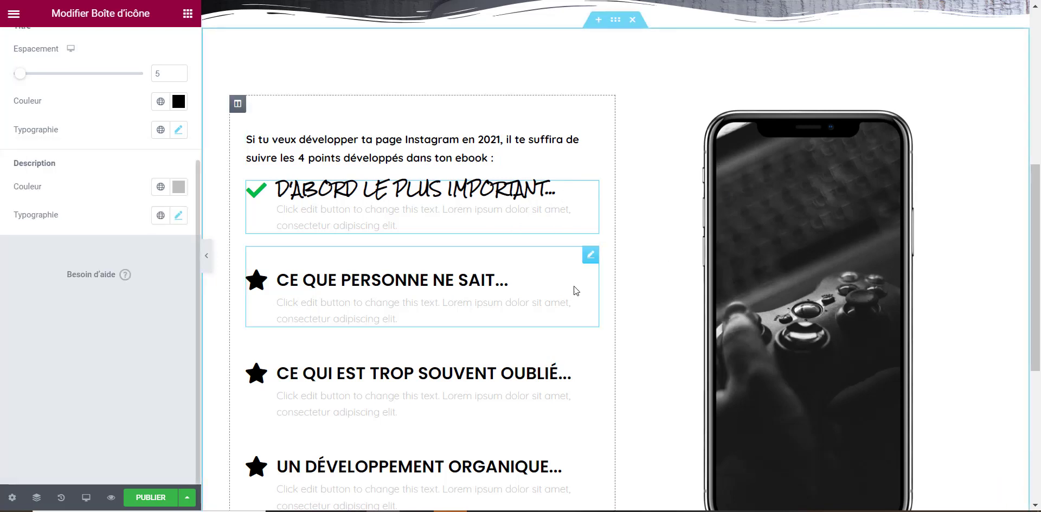
right_click(586, 269)
left_click(597, 354)
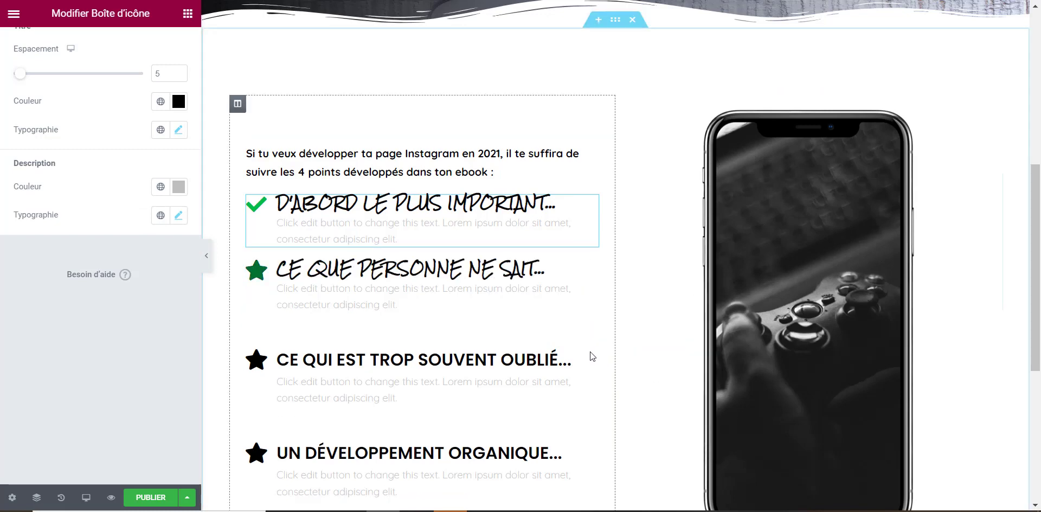
Paste the first icon box's style onto the “CE QUI EST TROP SOUVENT OUBLIÉ...” and “UN DÉVELOPPEMENT ORGANIQUE...” boxes.
right_click(728, 304)
left_click(754, 386)
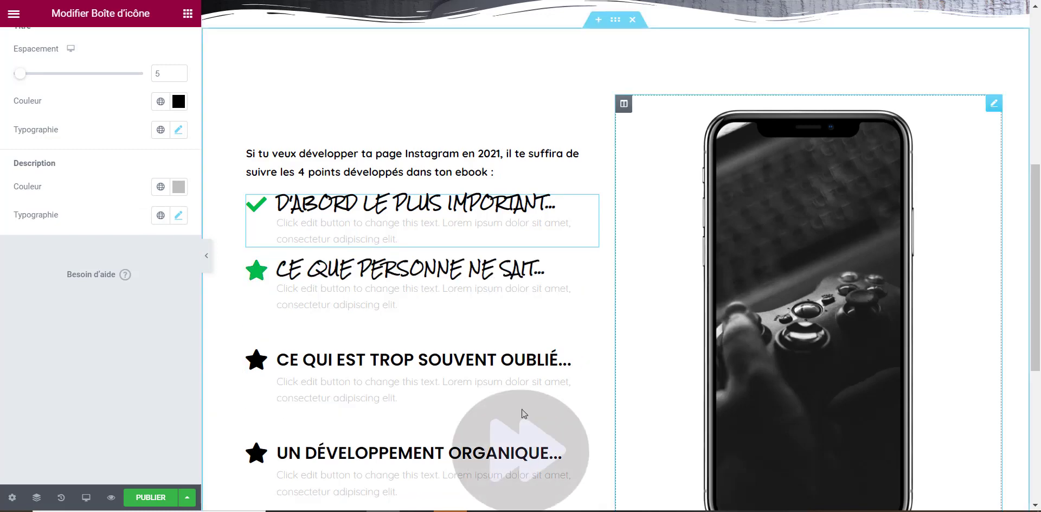
scroll(524, 414, "down", 3)
right_click(591, 284)
left_click(649, 381)
scroll(624, 325, "up", 3)
Set the title font size of the “D'ABORD LE PLUS IMPORTANT...” box to 18 px.
left_click(591, 213)
left_click(81, 329)
left_click(177, 317)
Copy the “D'ABORD LE PLUS IMPORTANT...” box and paste its style onto the three icon boxes below it.
right_click(587, 217)
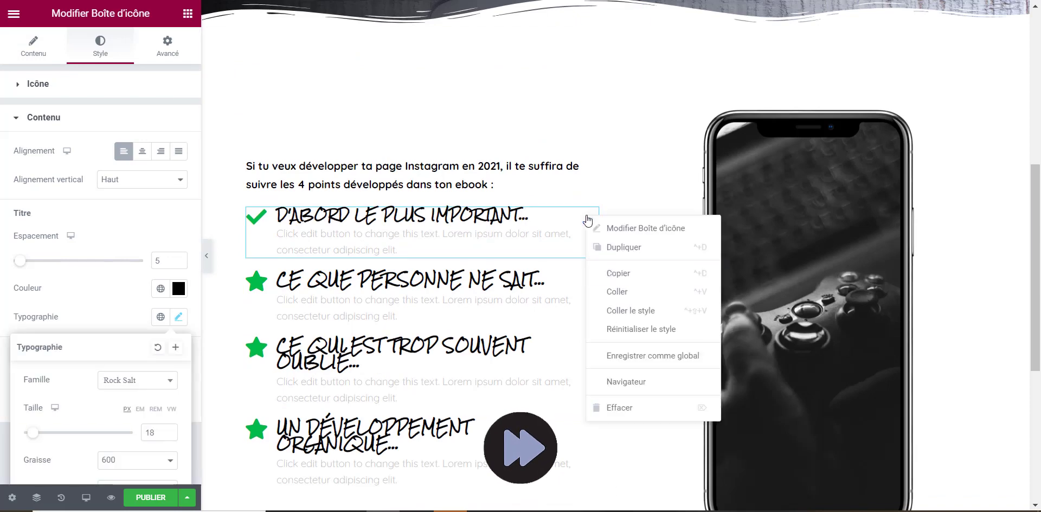
left_click(618, 273)
right_click(593, 282)
left_click(631, 378)
right_click(591, 350)
left_click(632, 399)
right_click(589, 428)
left_click(630, 400)
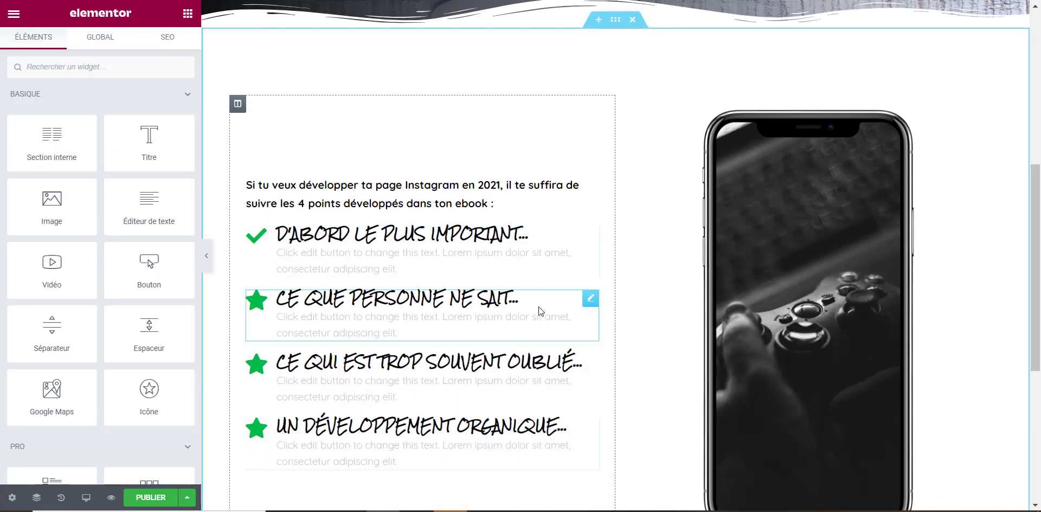
Replace the star of the “CE QUE PERSONNE NE SAIT...” box with the Check icon, searching the icon library for “chec”.
scroll(566, 369, "down", 1)
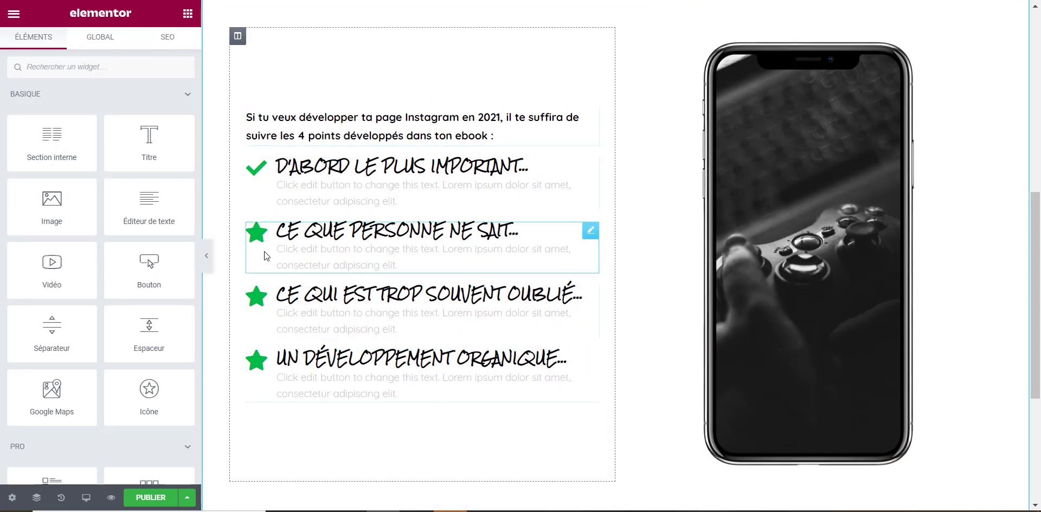
left_click(266, 237)
left_click(54, 189)
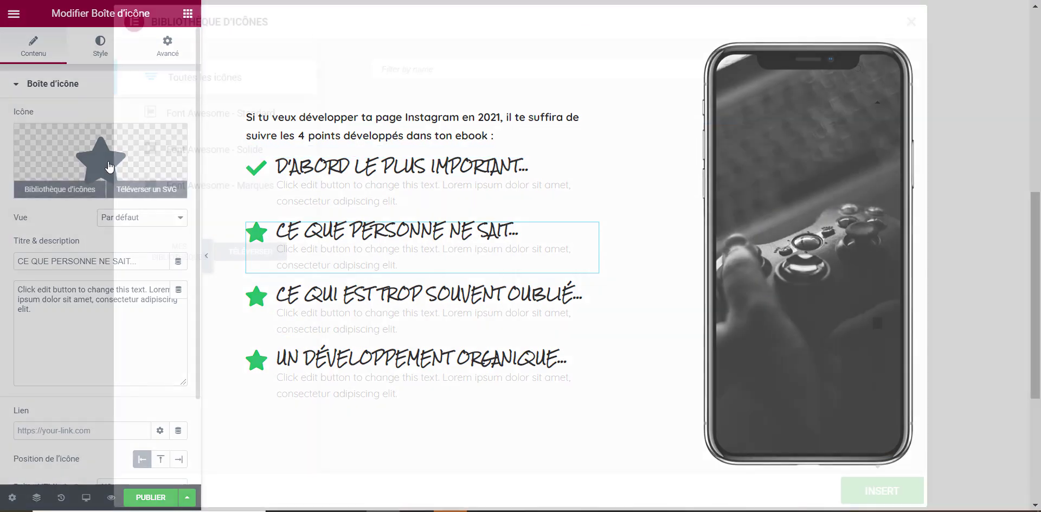
type("chec")
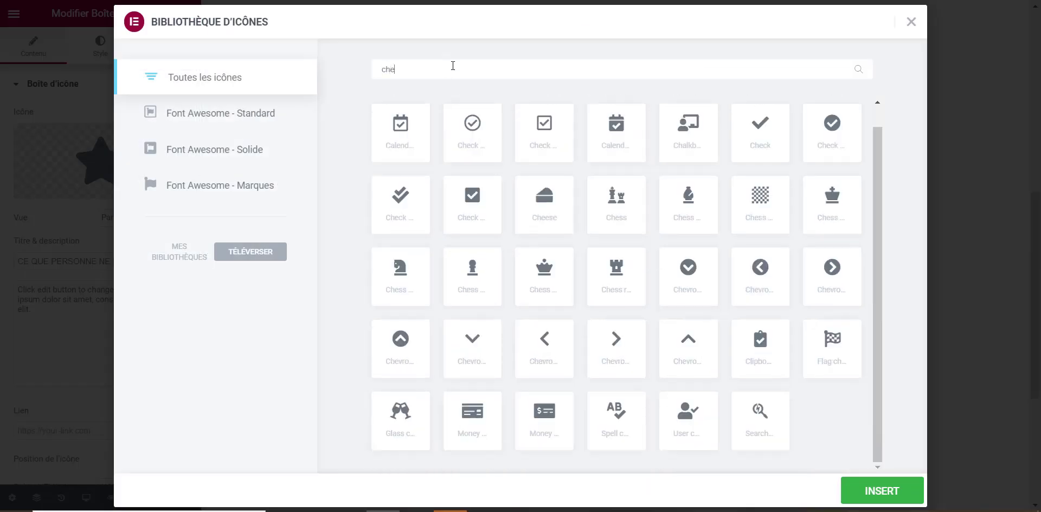
left_click(873, 502)
left_click(873, 501)
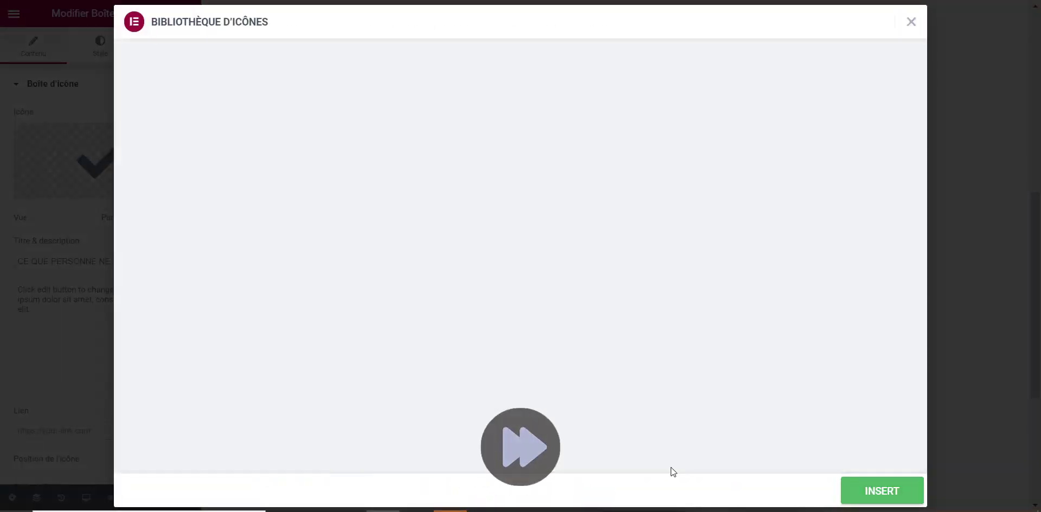
Replace the star of the “CE QUI EST TROP SOUVENT OUBLIÉ...” box with the Check icon, searching the icon library for “chec”.
left_click(263, 290)
left_click(60, 184)
left_click(488, 66)
type("chec")
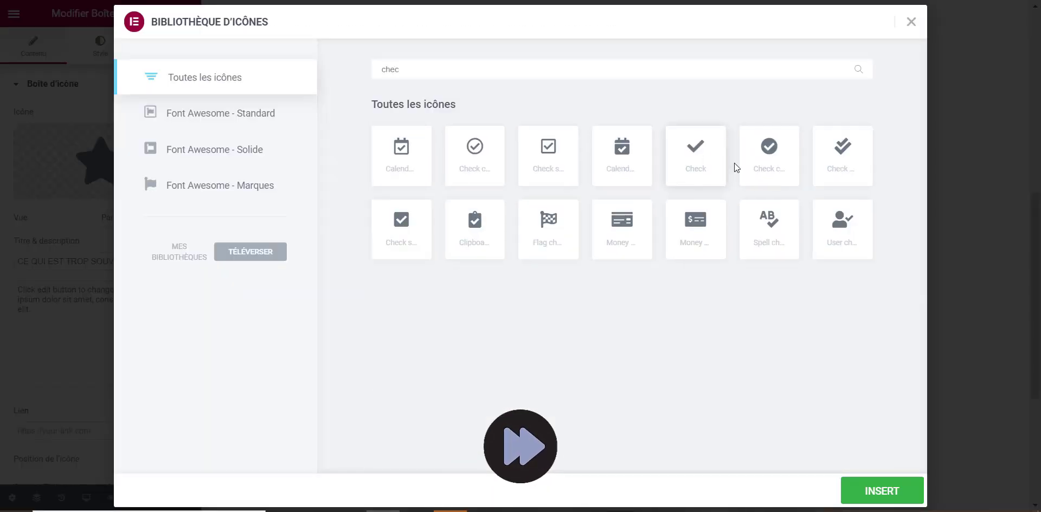
left_click(882, 491)
Replace the star of the “UN DÉVELOPPEMENT ORGANIQUE...” box with the Check icon, searching the icon library for “chec”.
left_click(265, 356)
left_click(108, 168)
left_click(495, 69)
type("chec")
left_click(695, 157)
left_click(882, 490)
scroll(457, 340, "up", 3)
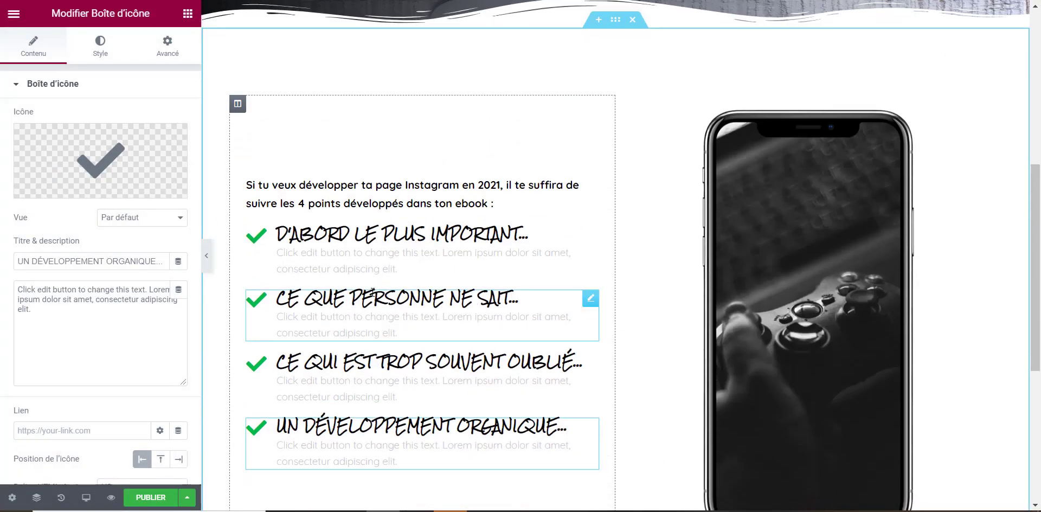
Add a Séparateur widget between the introductory text and the first icon box.
left_click(188, 13)
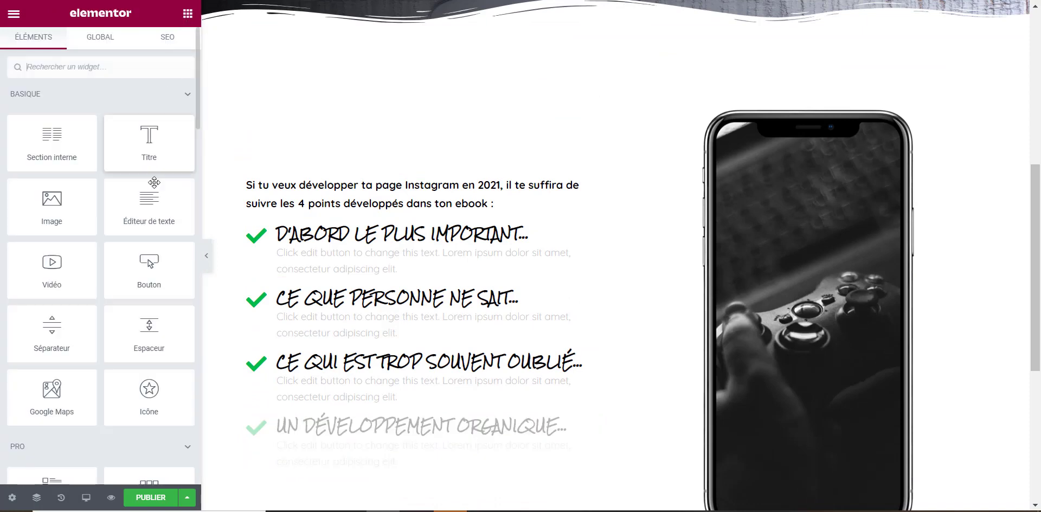
mouse_move(54, 343)
left_mouse_down()
mouse_move(535, 213)
mouse_move(482, 213)
left_mouse_up()
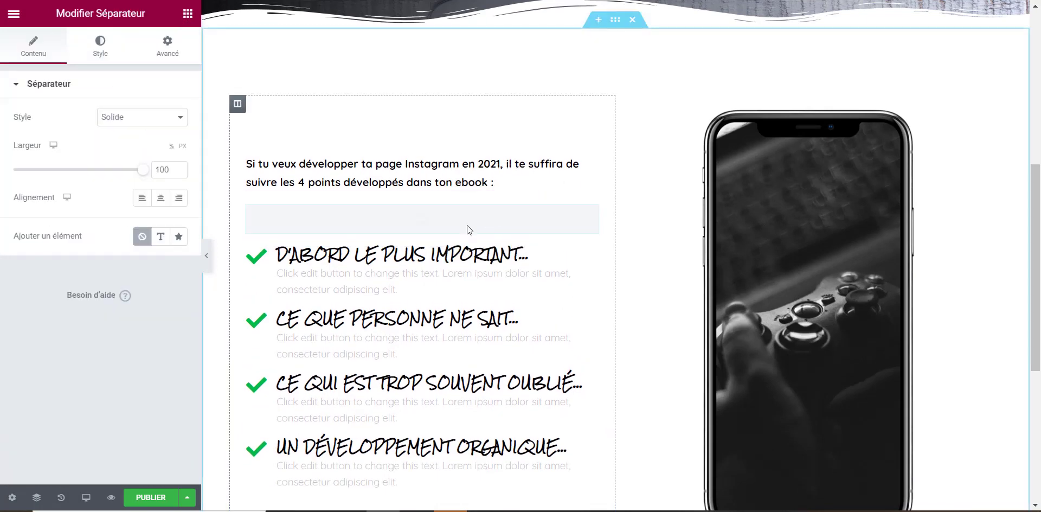
Replace the phone picture beside the icon boxes with Sans-titre.jpg, the woman on the steps, from the media library.
left_click(995, 104)
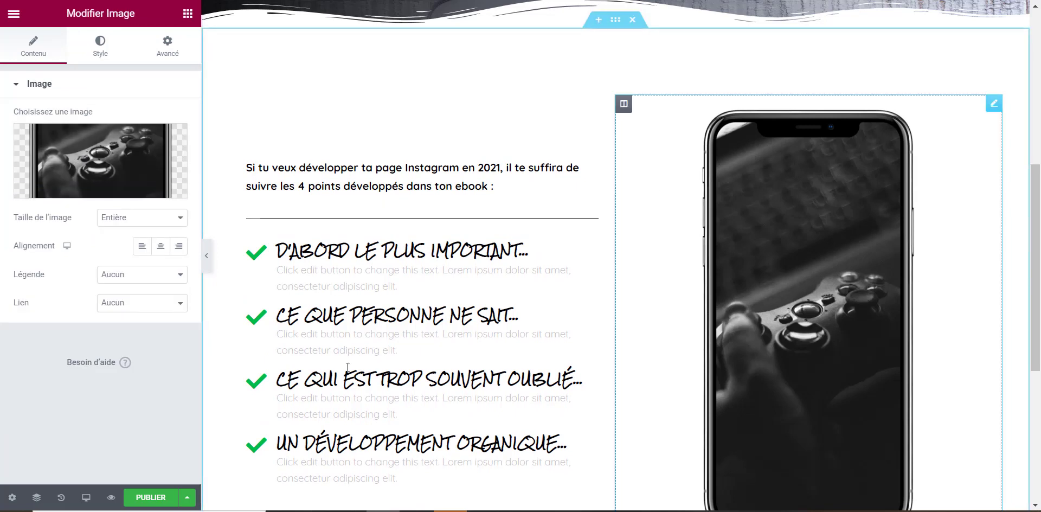
left_click(99, 155)
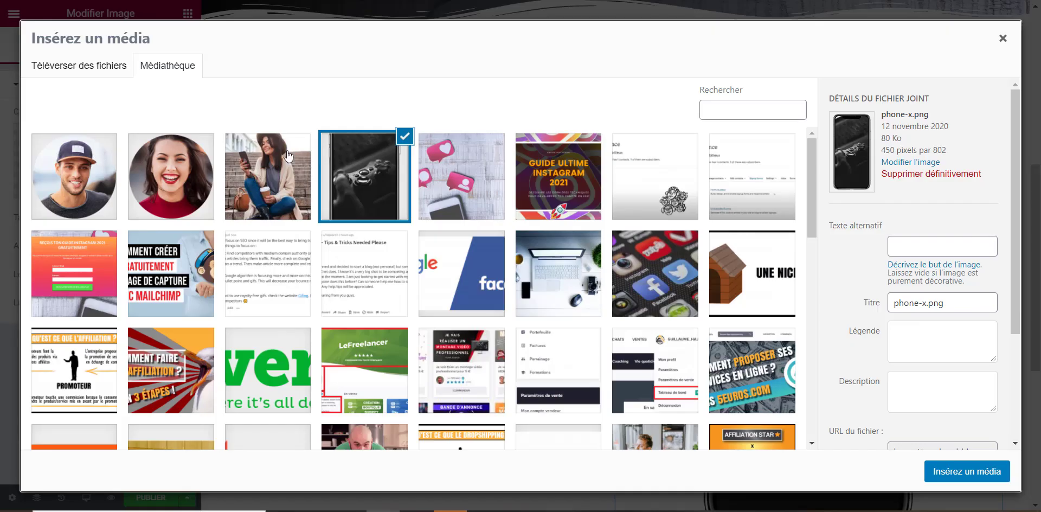
left_click(271, 179)
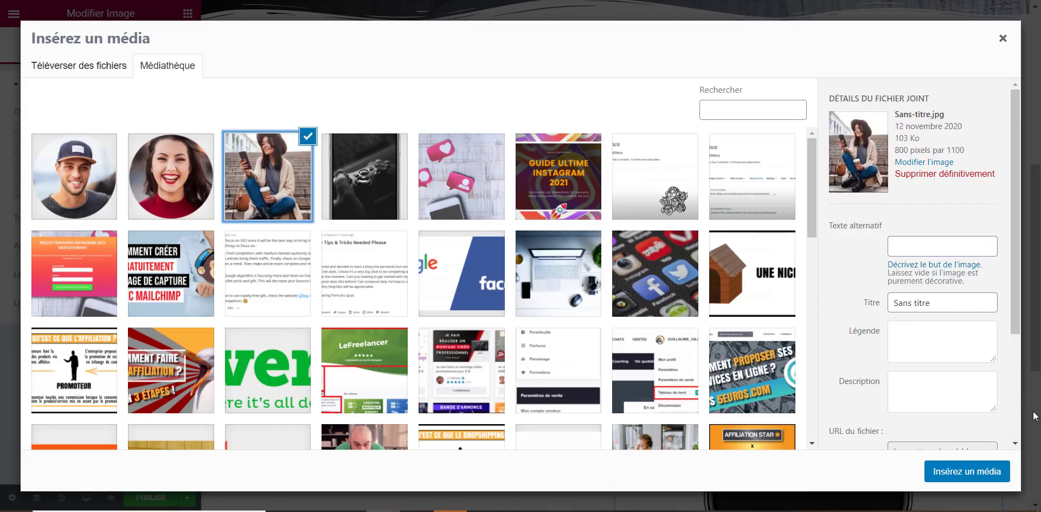
left_click(980, 471)
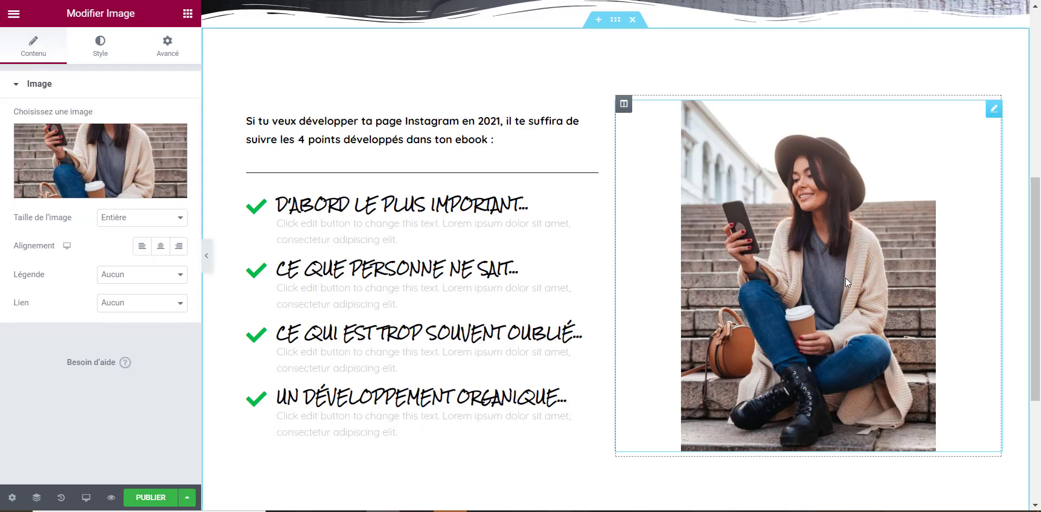
Review the layout of the four-point section with its divider and new photo, and the space around it.
scroll(732, 184, "up", 3)
scroll(727, 182, "down", 7)
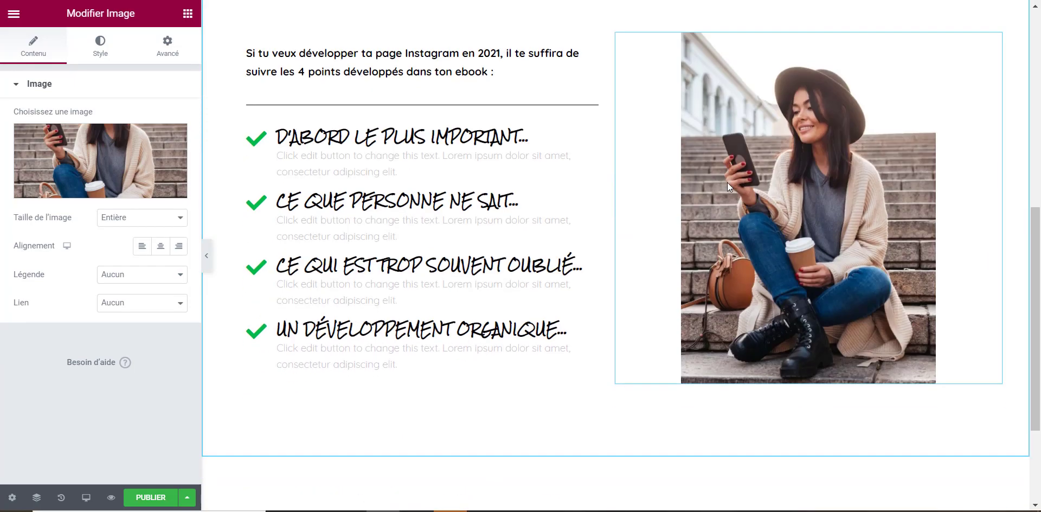
scroll(722, 179, "up", 6)
scroll(727, 227, "down", 3)
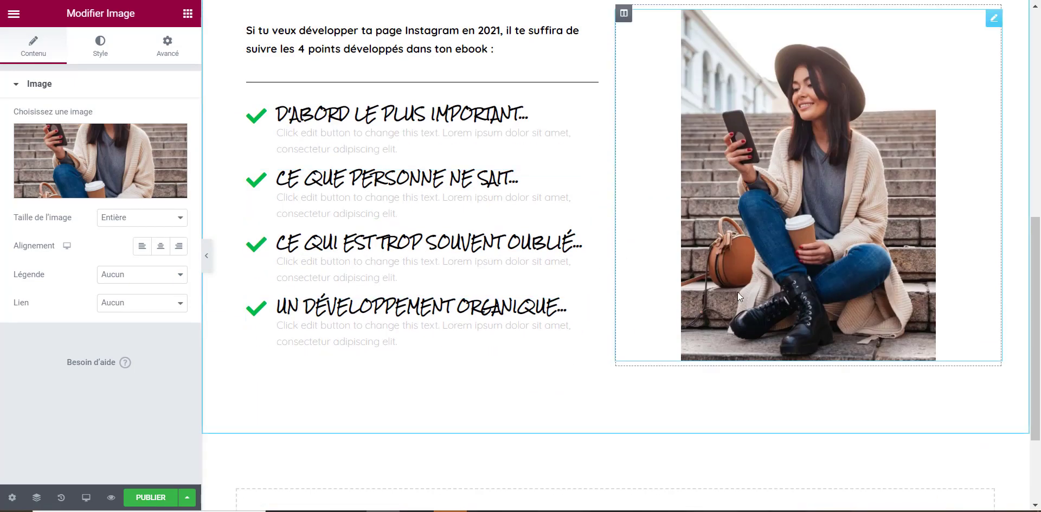
scroll(705, 291, "up", 5)
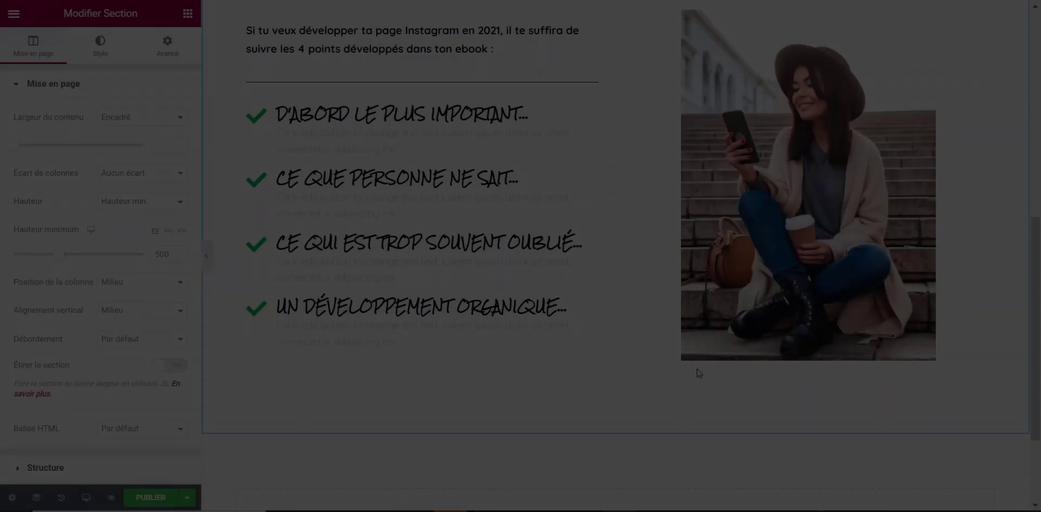
scroll(652, 378, "down", 1)
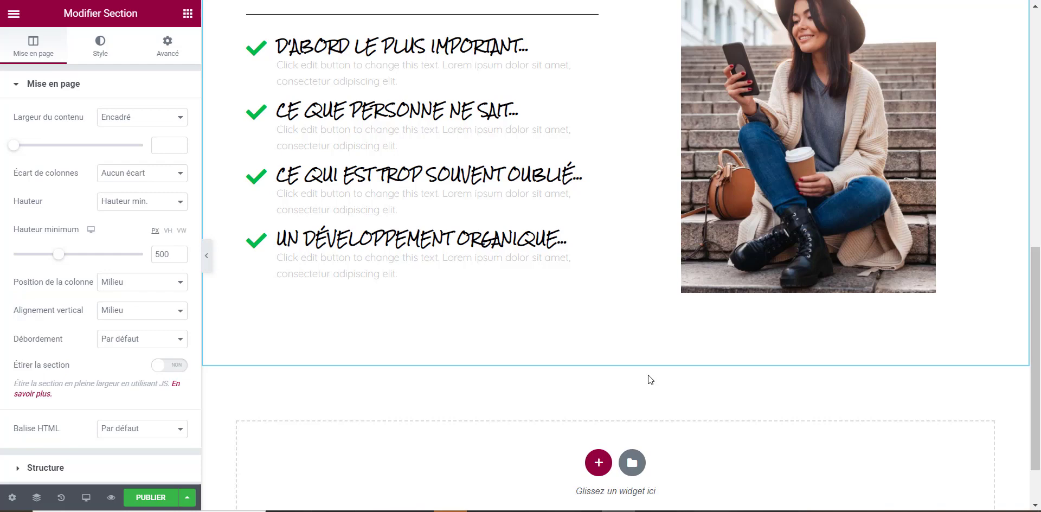
scroll(650, 379, "down", 1)
scroll(650, 380, "up", 1)
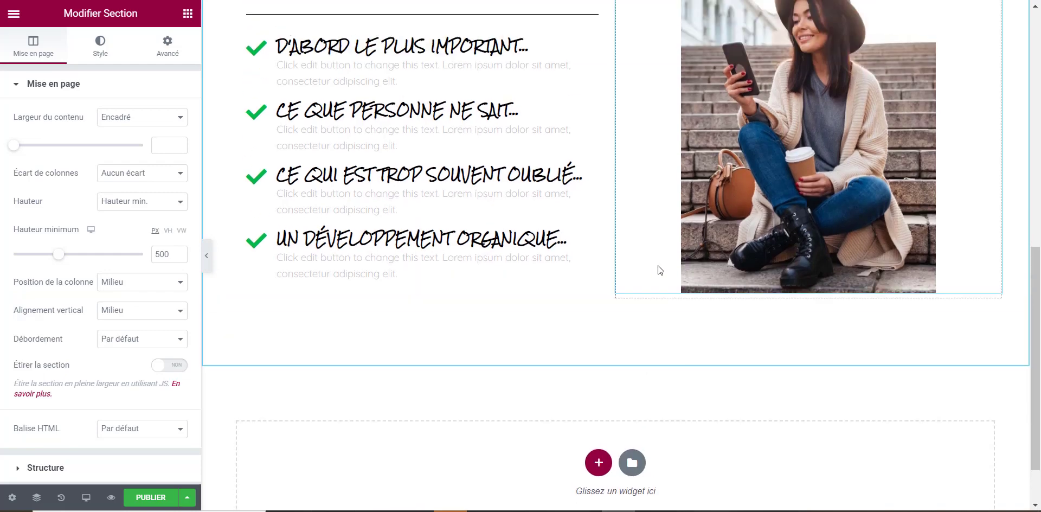
scroll(633, 297, "up", 2)
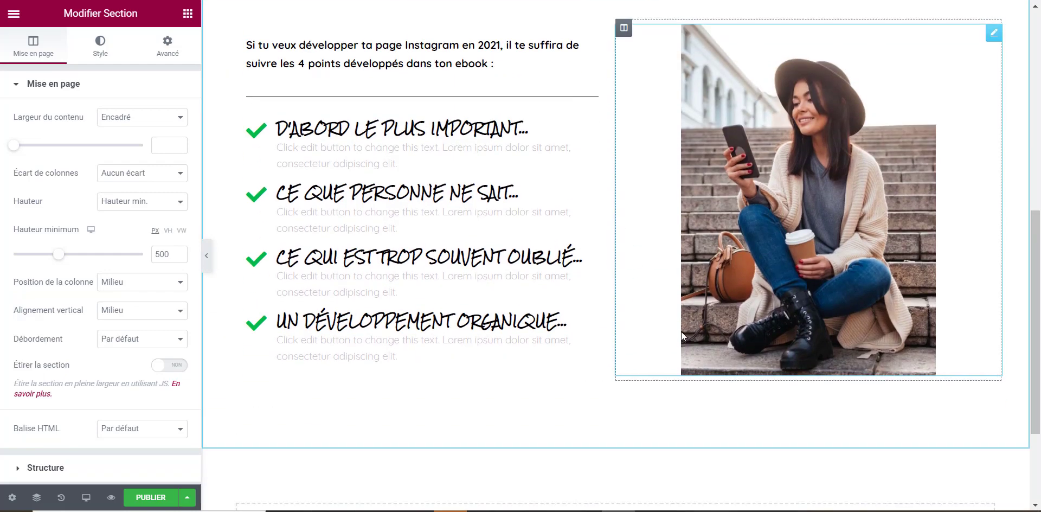
Insert the white two-column testimonial block with round portraits from the Blocs library below the four-point section.
scroll(681, 332, "down", 3)
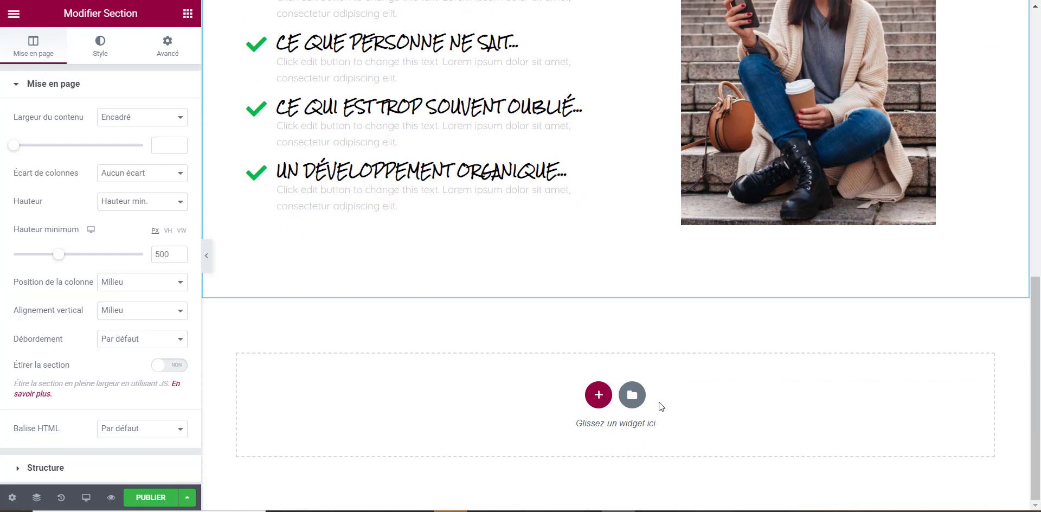
left_click(632, 396)
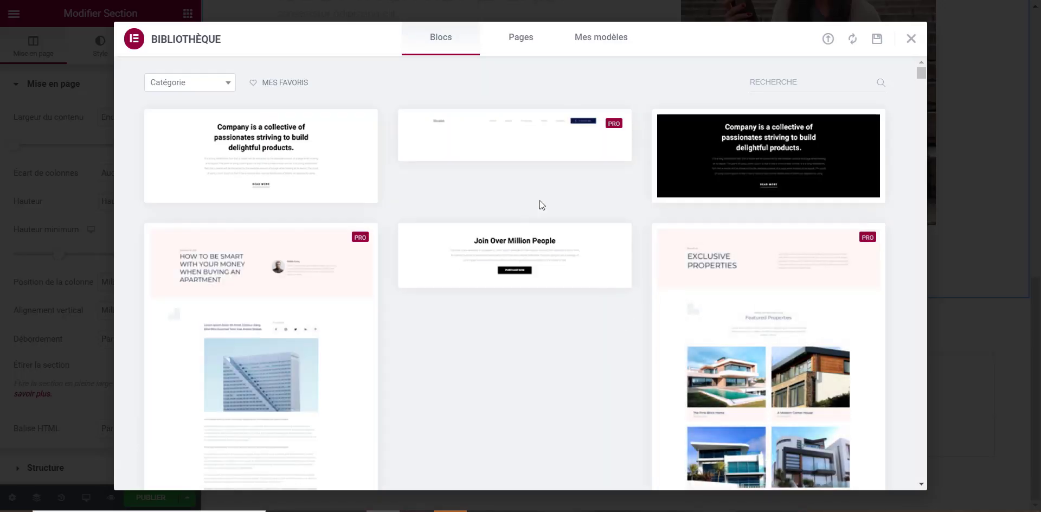
scroll(630, 282, "down", 20)
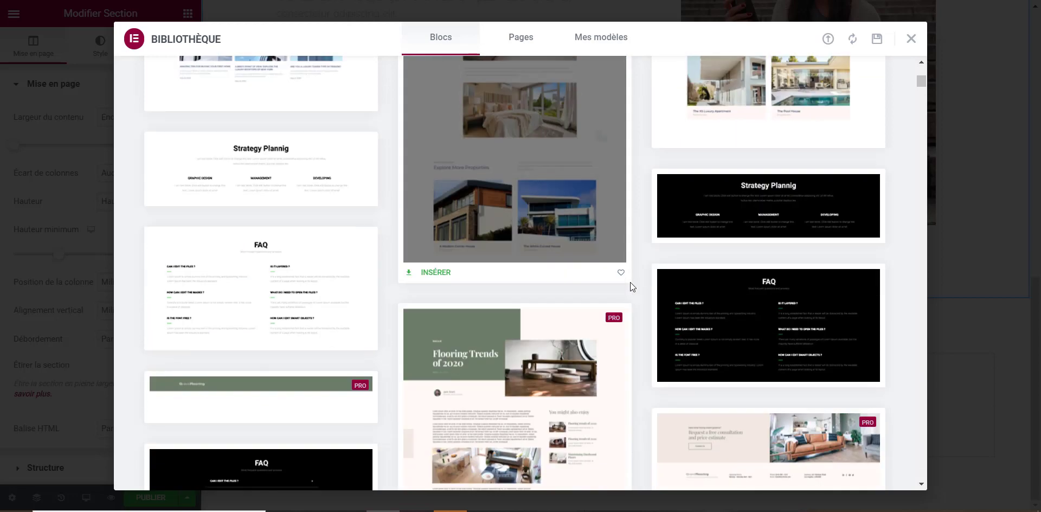
scroll(631, 284, "down", 5)
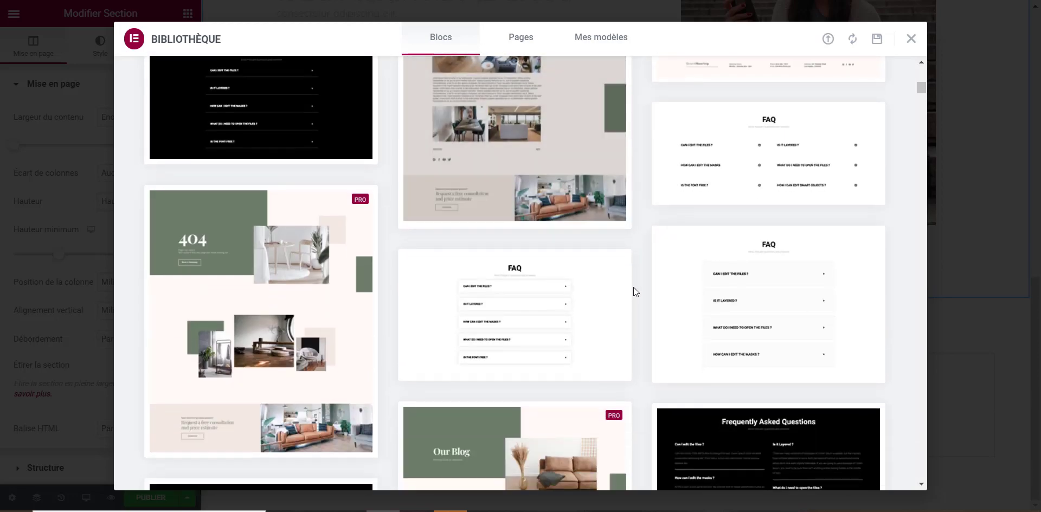
scroll(635, 316, "down", 10)
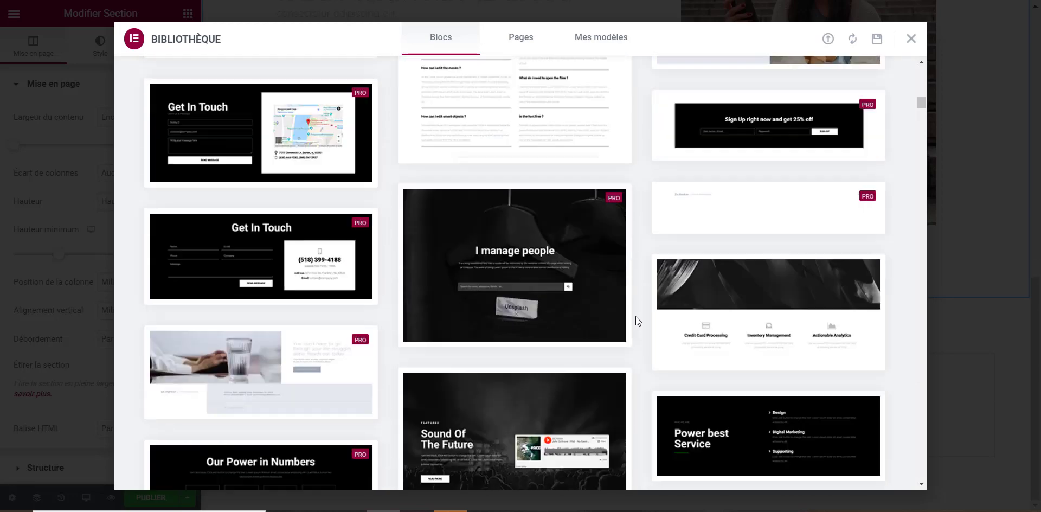
scroll(636, 321, "down", 15)
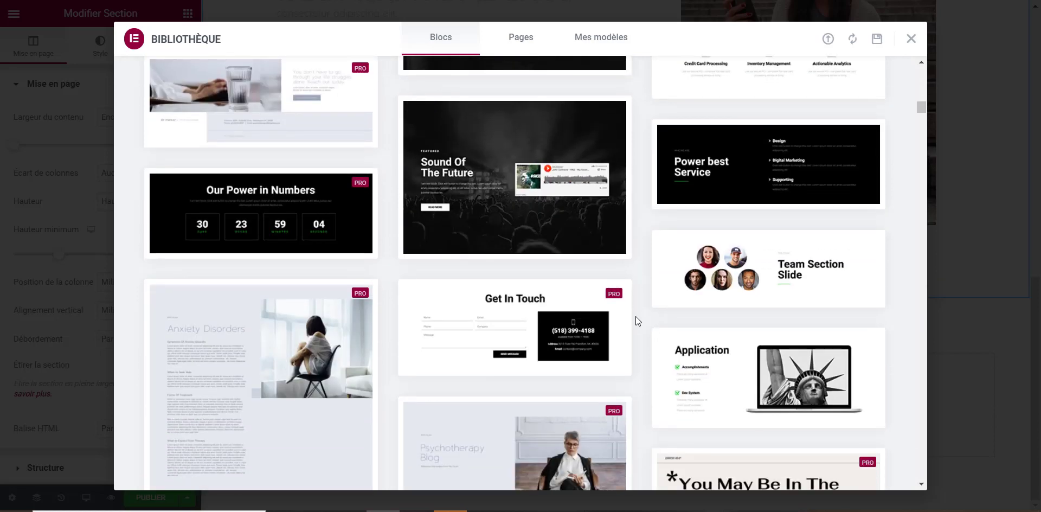
scroll(636, 320, "down", 10)
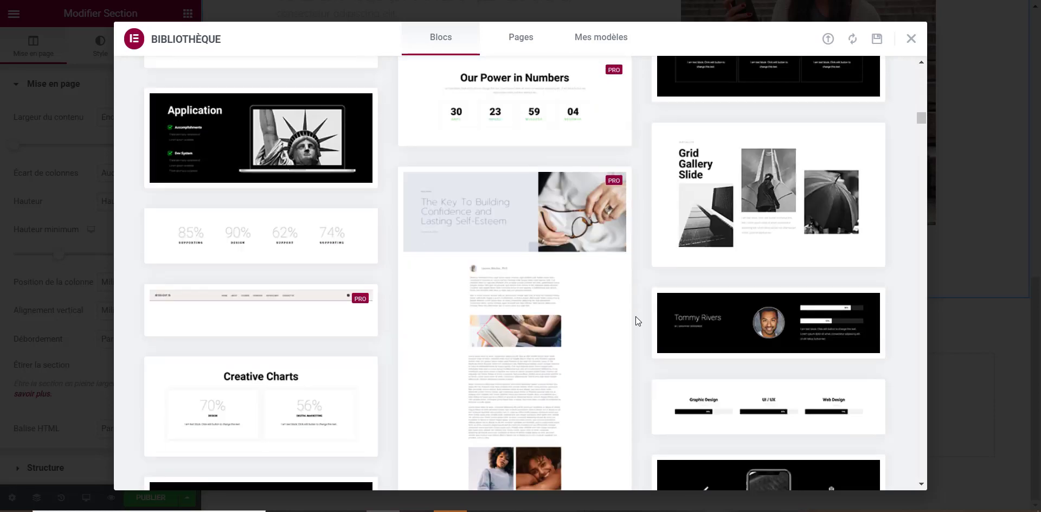
scroll(635, 317, "down", 15)
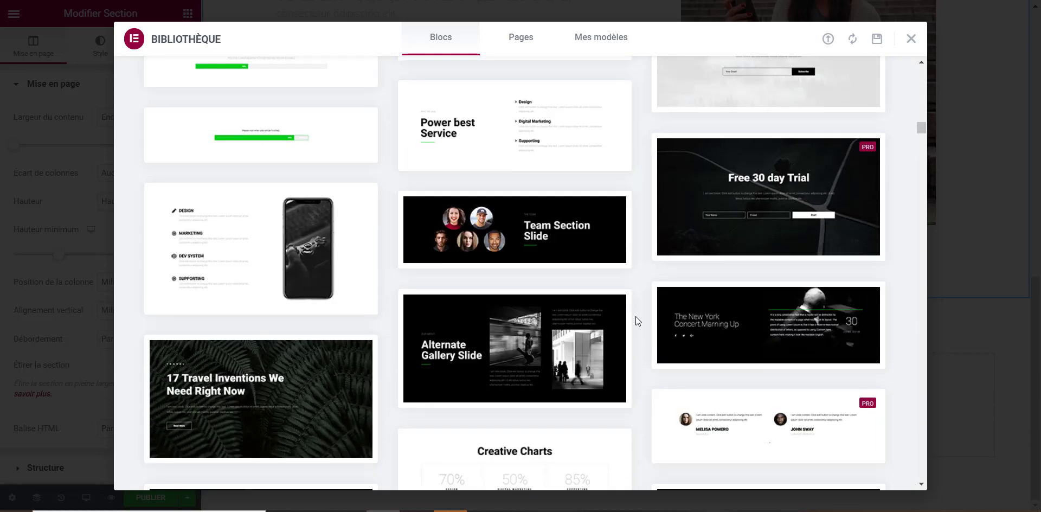
scroll(635, 316, "down", 1)
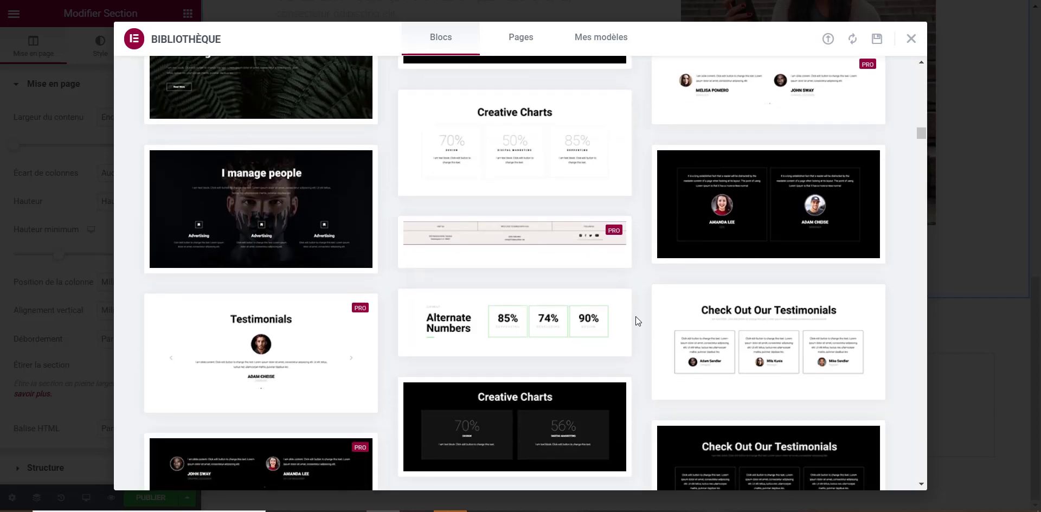
scroll(635, 316, "up", 1)
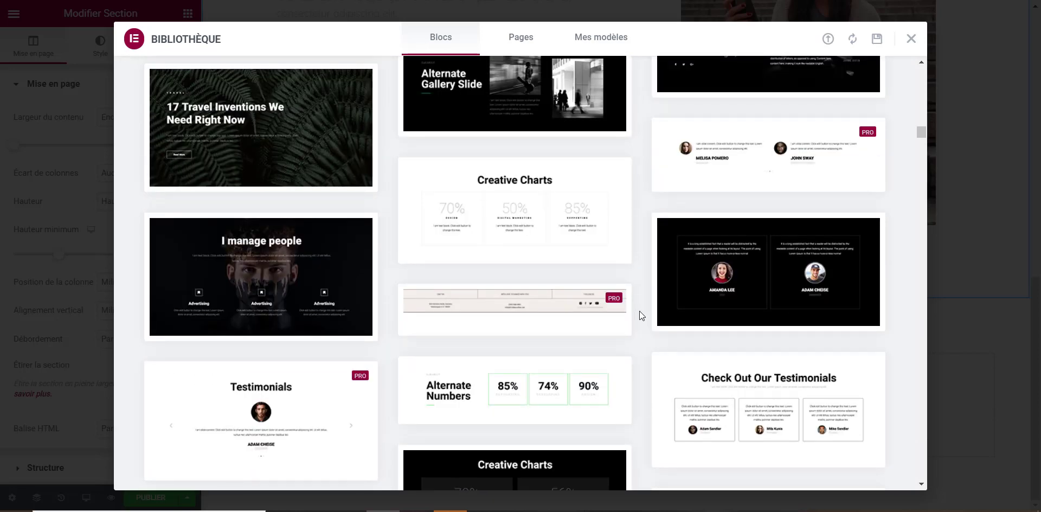
scroll(639, 311, "down", 2)
scroll(639, 311, "down", 2)
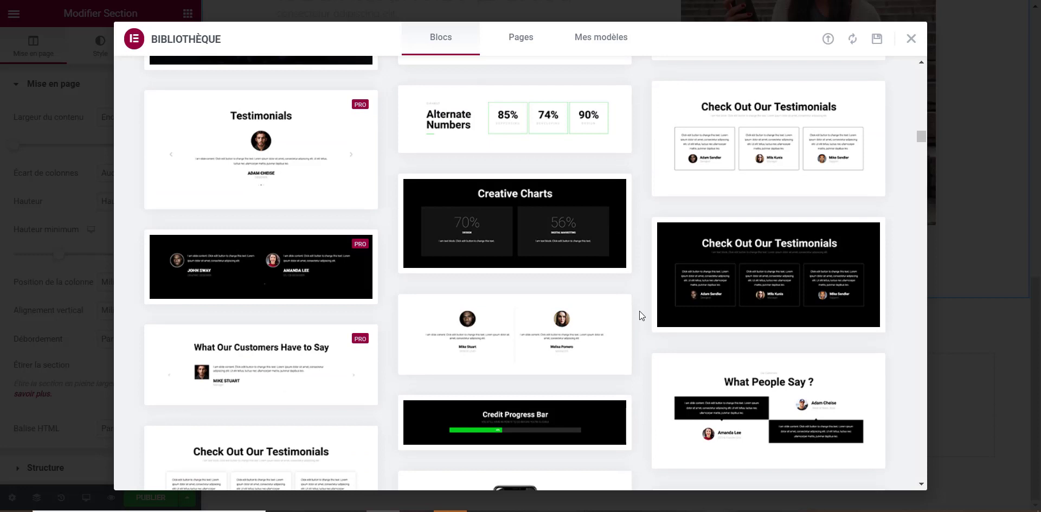
mouse_move(577, 335)
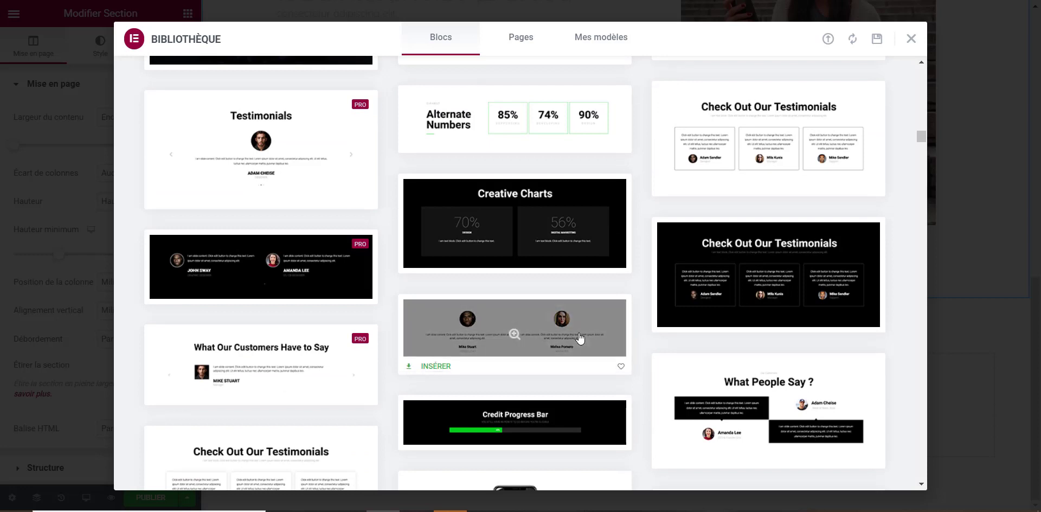
left_click(429, 364)
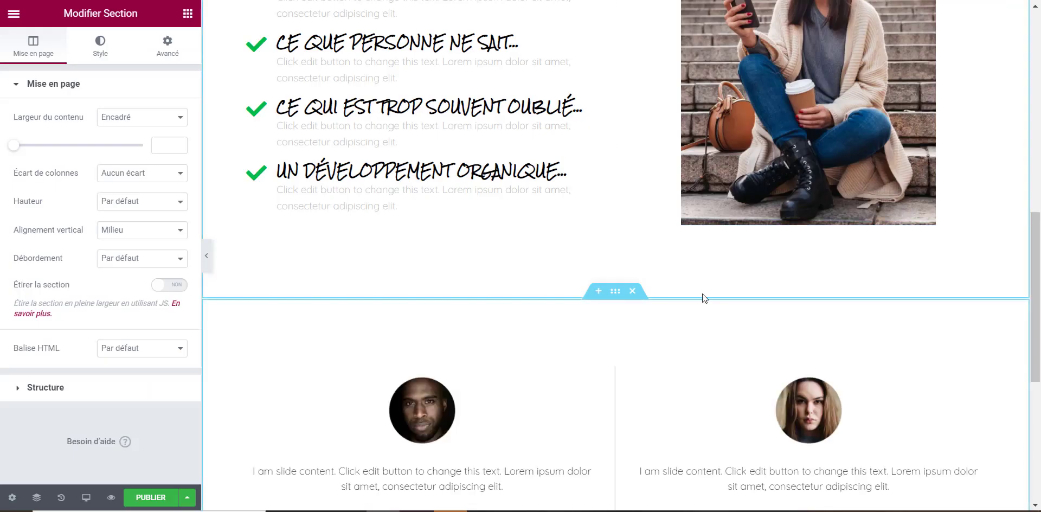
scroll(700, 296, "down", 1)
scroll(700, 304, "down", 1)
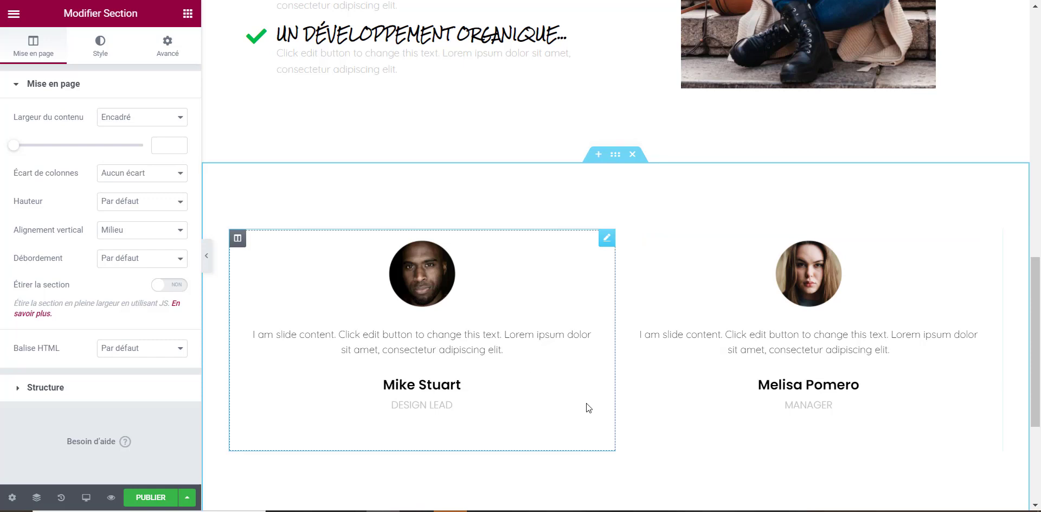
Give the two-column testimonial section a light purple background colour.
scroll(723, 267, "down", 2)
scroll(735, 267, "up", 2)
scroll(636, 331, "down", 1)
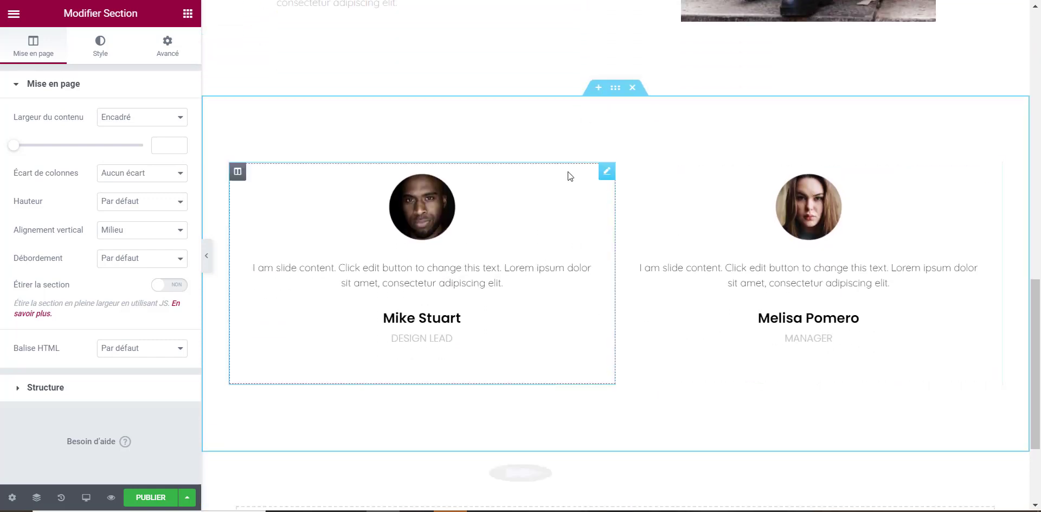
left_click(100, 46)
left_click(124, 146)
left_click(178, 174)
left_click(127, 228)
left_click_drag(25, 349, 161, 351)
Add brushed-wave shape dividers along both the upper and lower edges of the purple testimonial section.
left_click(72, 235)
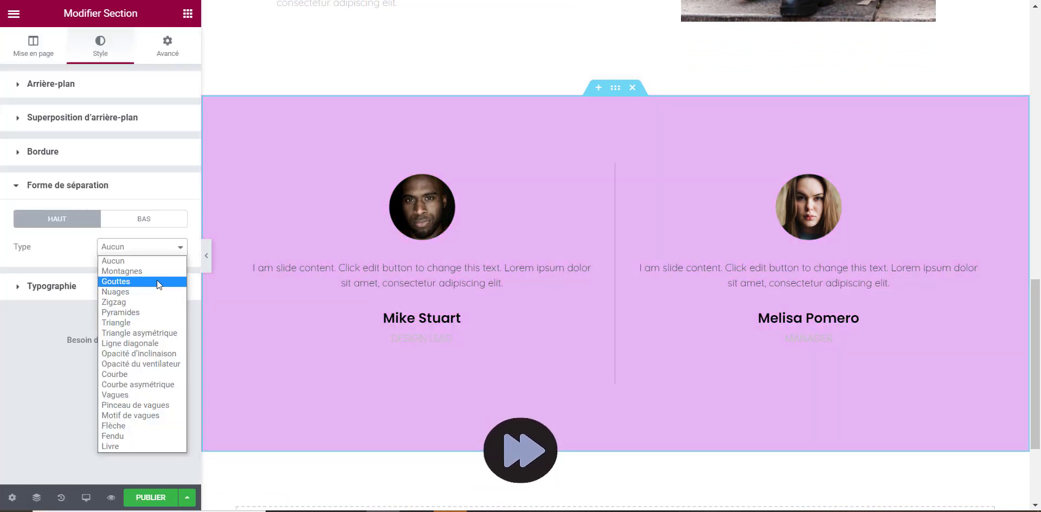
left_click(157, 280)
left_click(144, 219)
left_click(142, 248)
left_click_drag(14, 380, 29, 381)
left_click(135, 404)
Put a thin dark solid border around each of the two testimonial columns.
left_click(608, 170)
left_click(101, 46)
left_click(147, 211)
left_click(623, 172)
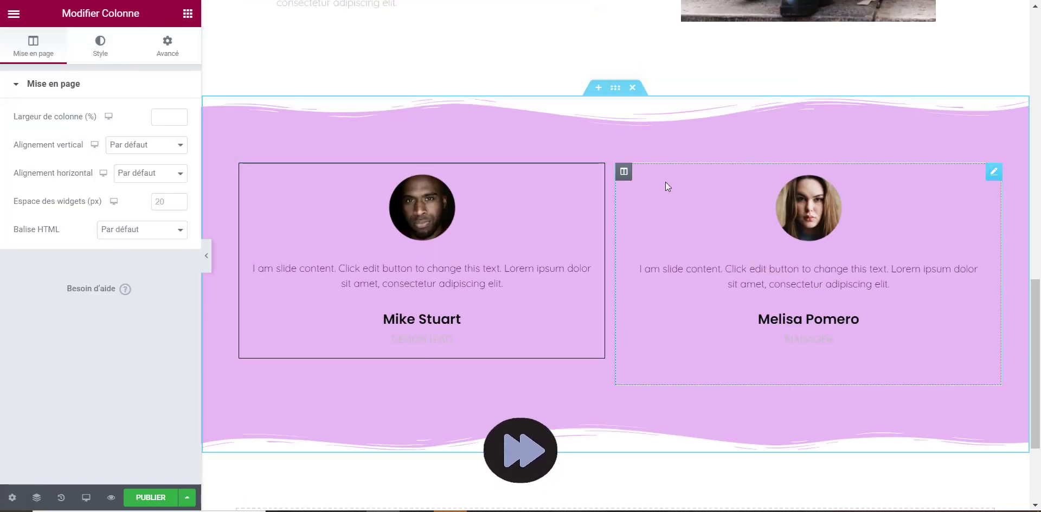
left_click(994, 171)
left_click(100, 46)
left_click(147, 210)
Replace the job title under the name in both testimonials with five star emojis.
left_click(607, 170)
left_click(34, 46)
left_click(81, 135)
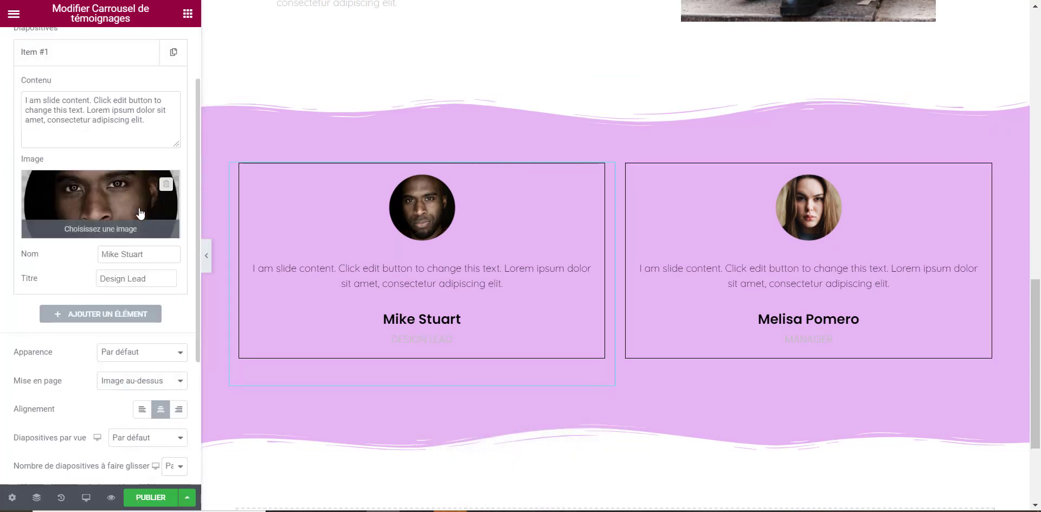
scroll(414, 268, "up", 3)
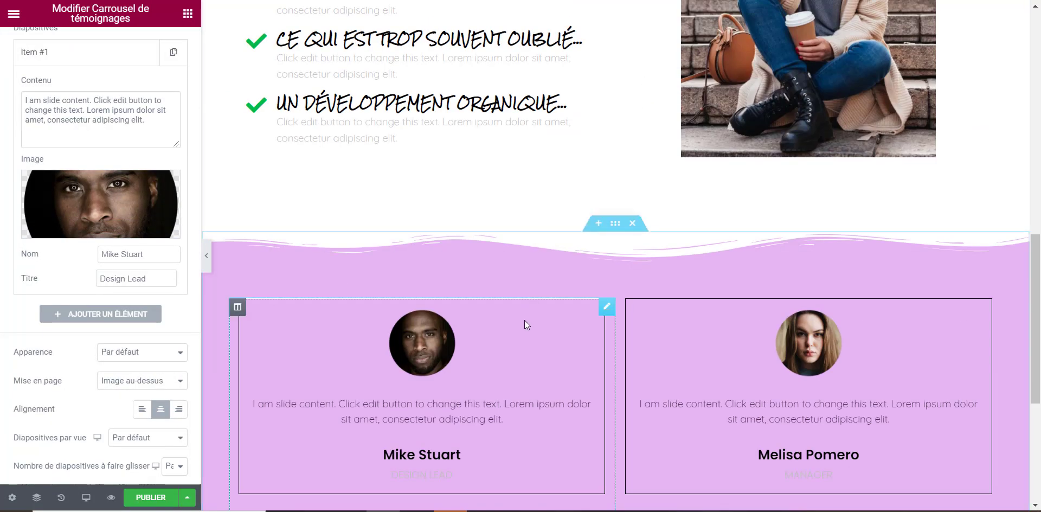
scroll(525, 320, "down", 3)
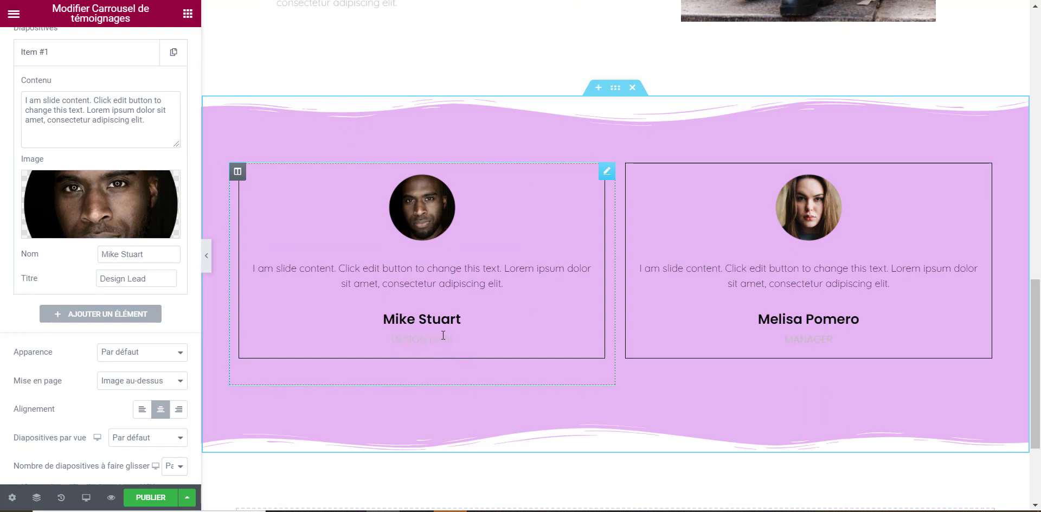
left_click(162, 278)
left_click_drag(155, 279, 98, 279)
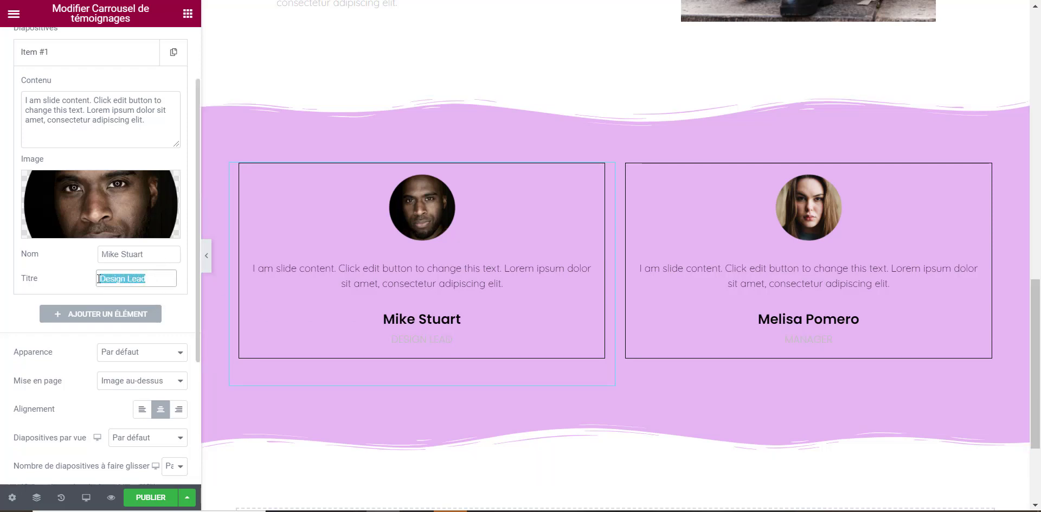
key("BackSpace")
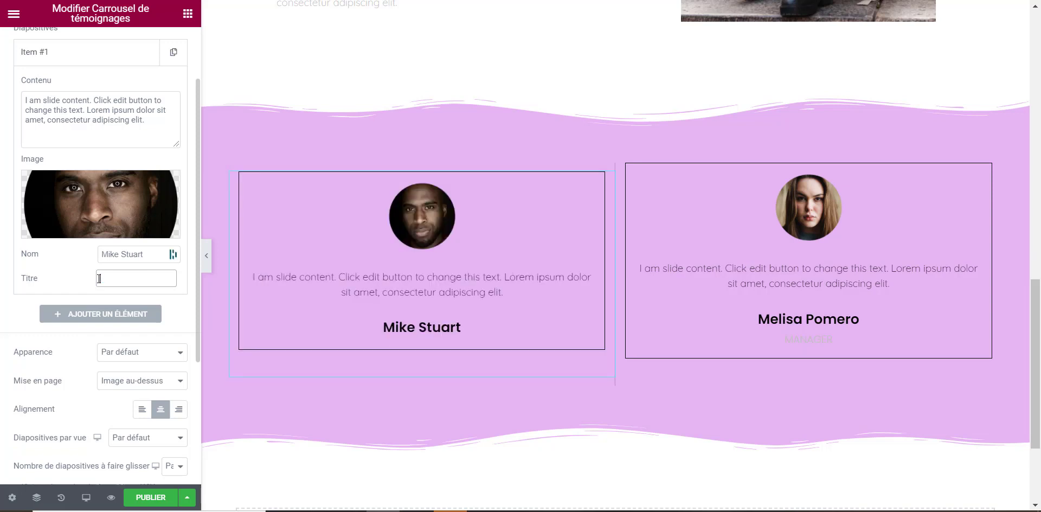
key("super+period")
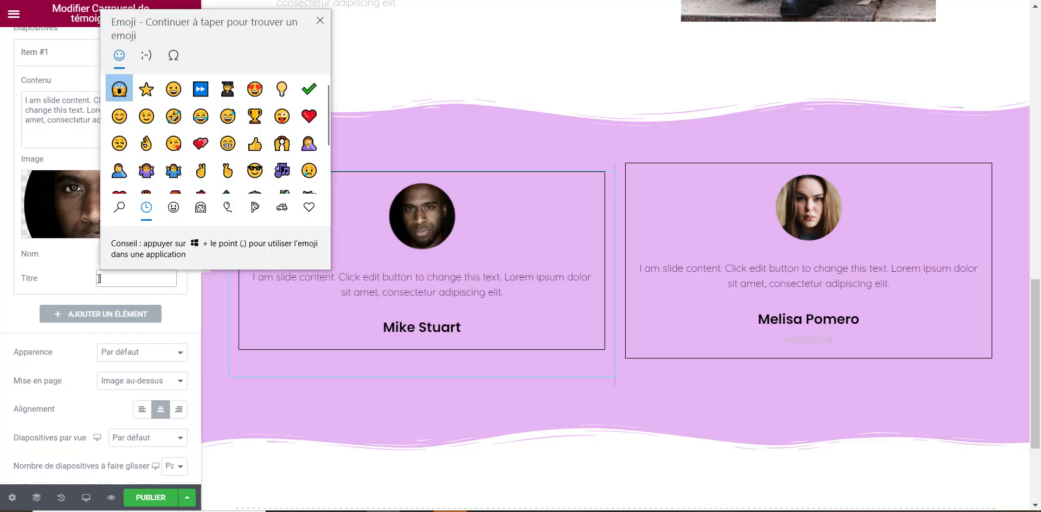
left_click(146, 89)
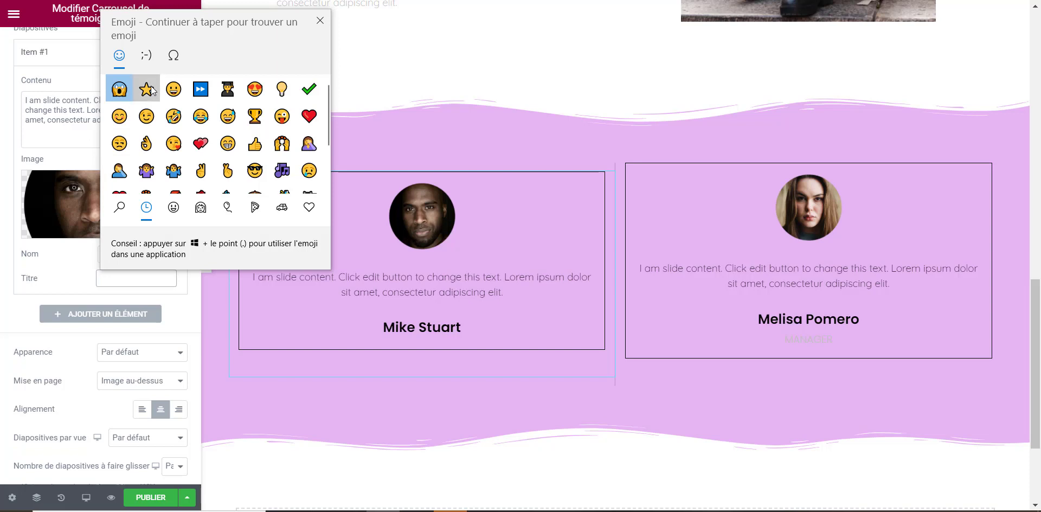
left_click_drag(133, 279, 81, 282)
key("ctrl+c")
left_click(128, 278)
key("ctrl+v")
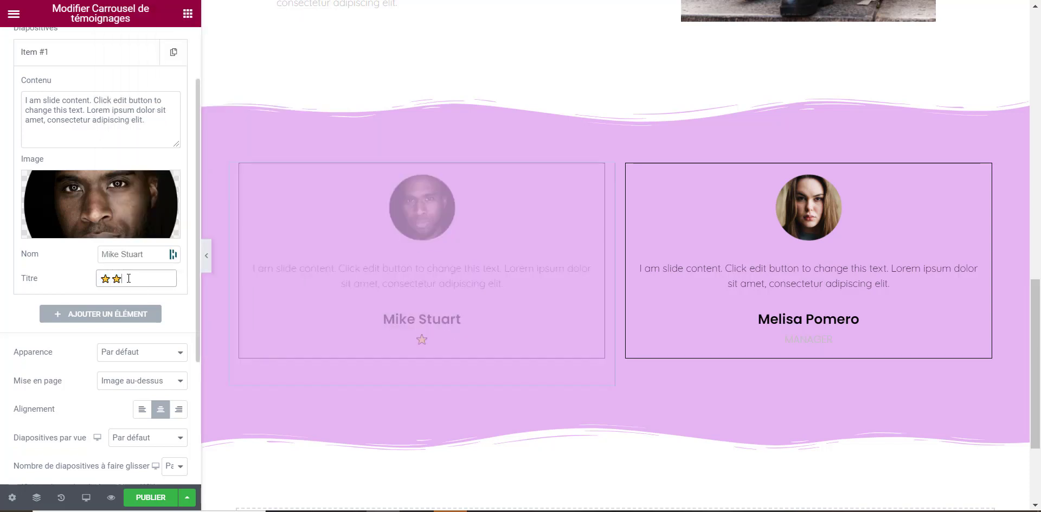
key("ctrl+v")
key("ctrl+v")
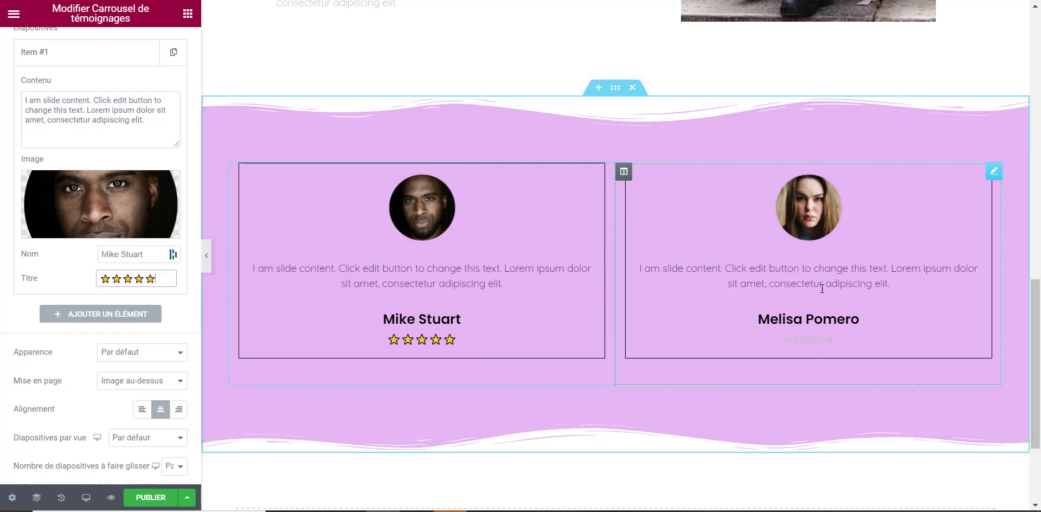
left_click(825, 342)
key("ctrl+v")
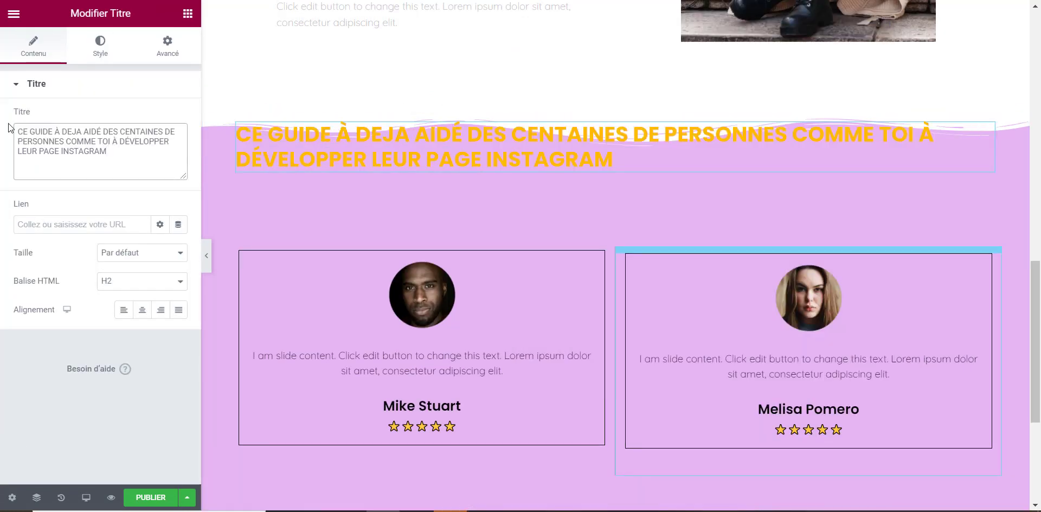
Centre the heading above the testimonials, make its text black and set its font size to 34 px.
left_click(142, 280)
left_click(142, 315)
left_click(101, 53)
left_click(178, 145)
left_click_drag(25, 261, 46, 263)
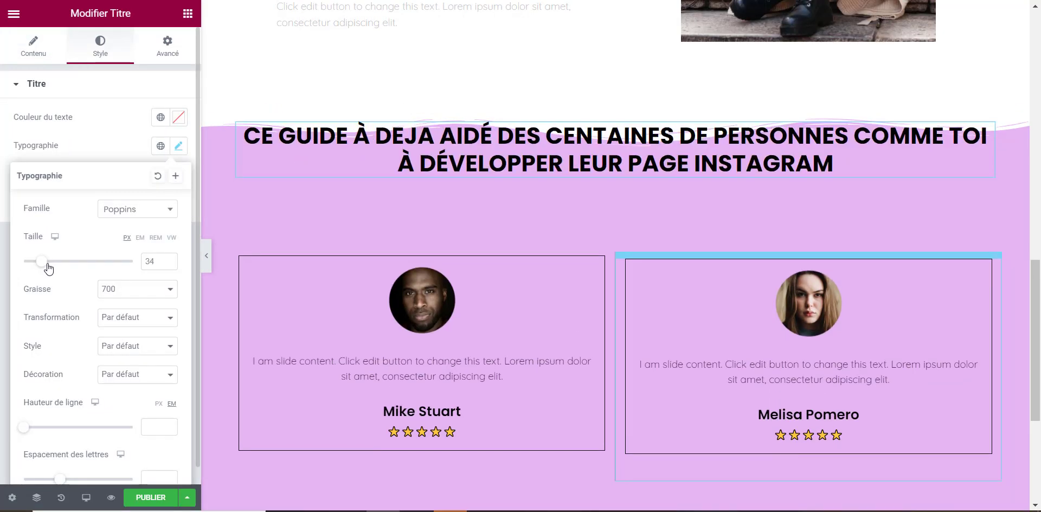
left_click(138, 289)
left_click(33, 47)
Add an Espaceur widget above the heading that introduces the testimonials.
left_click(615, 108)
left_click(187, 14)
left_click_drag(149, 336, 496, 127)
Set the upper inner margin of the section holding the two testimonials to 20 px.
left_click(616, 223)
left_click(172, 48)
left_click_drag(35, 204, 2, 202)
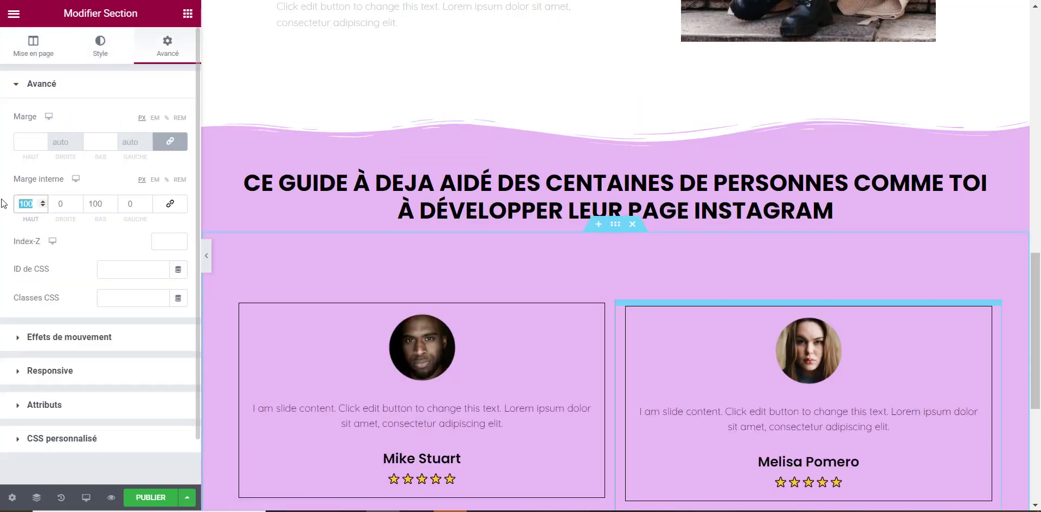
type("20")
scroll(540, 188, "down", 2)
scroll(540, 188, "up", 3)
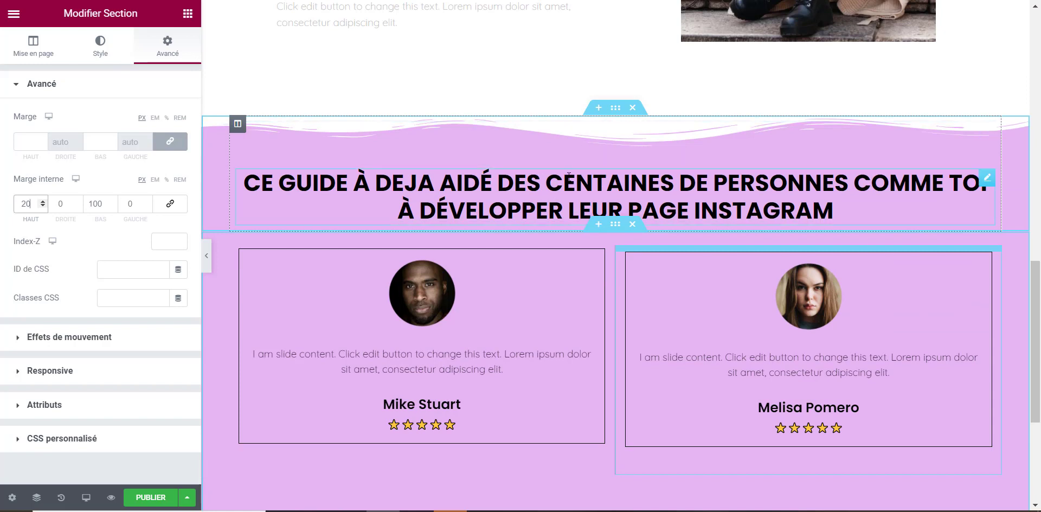
Review the spacing of the testimonial heading and boxes, and how they follow the four-point section above.
scroll(568, 175, "down", 1)
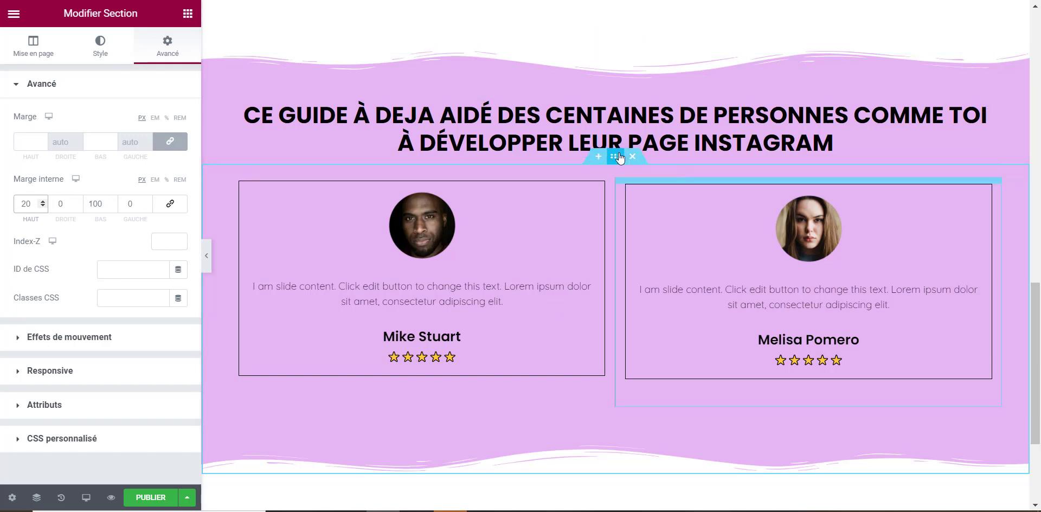
left_click(24, 50)
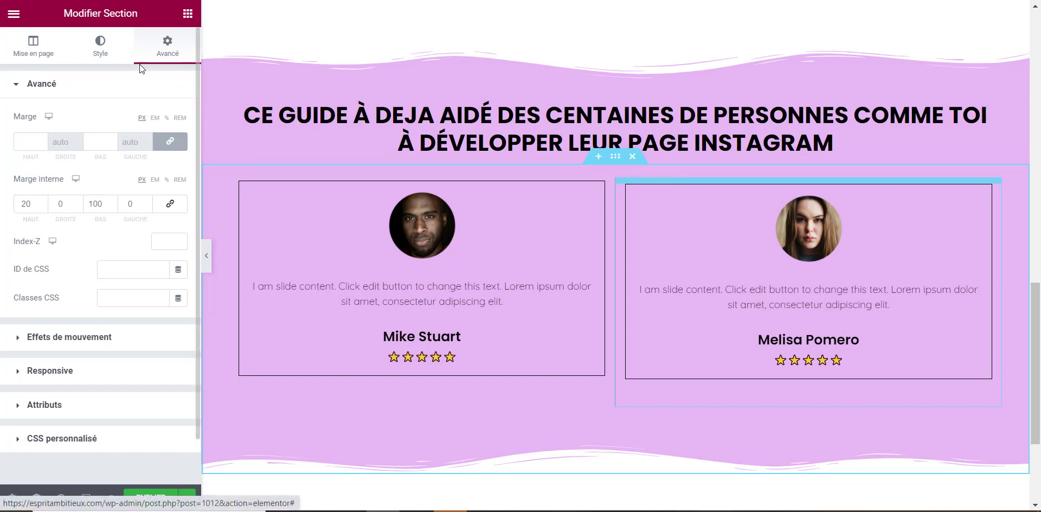
left_click(172, 59)
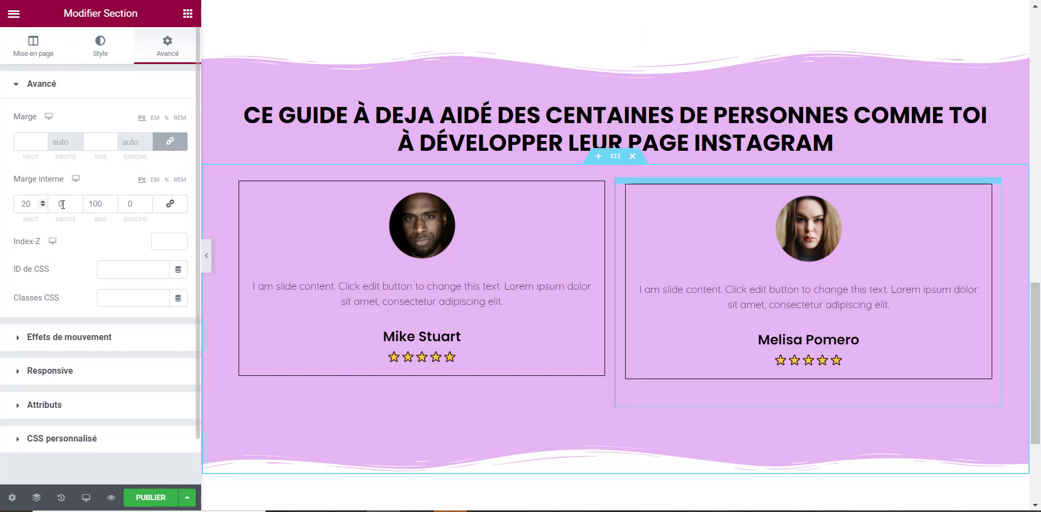
scroll(737, 304, "down", 2)
scroll(737, 305, "up", 4)
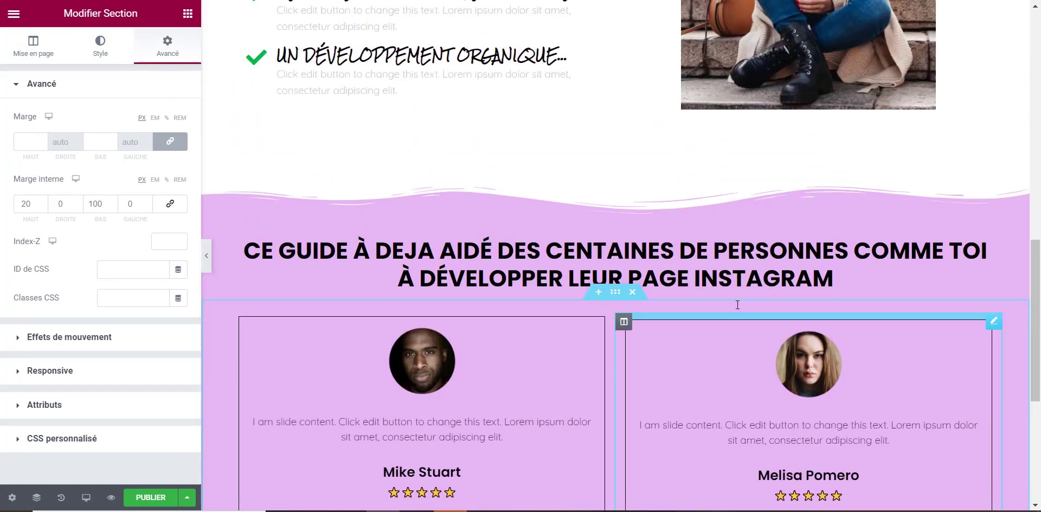
scroll(737, 305, "down", 2)
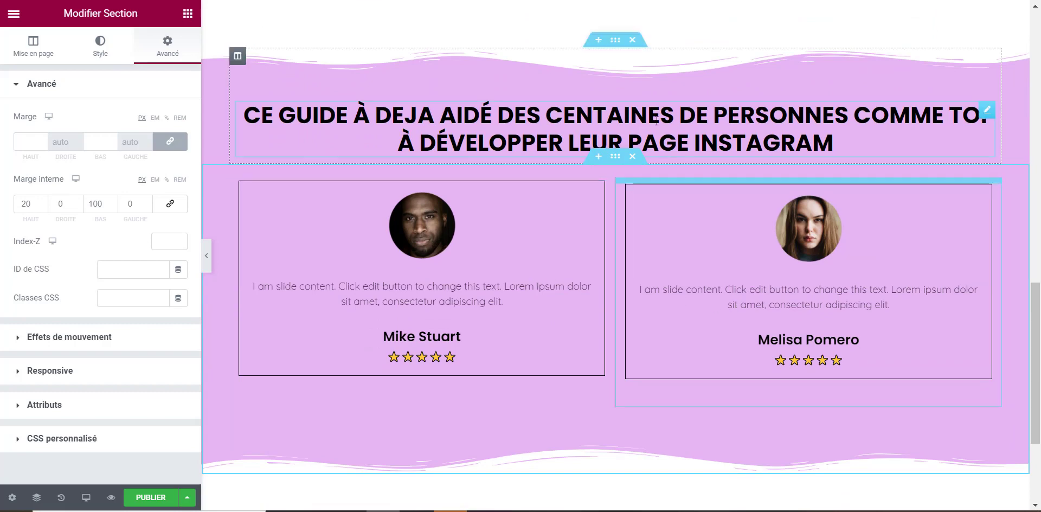
scroll(652, 235, "up", 3)
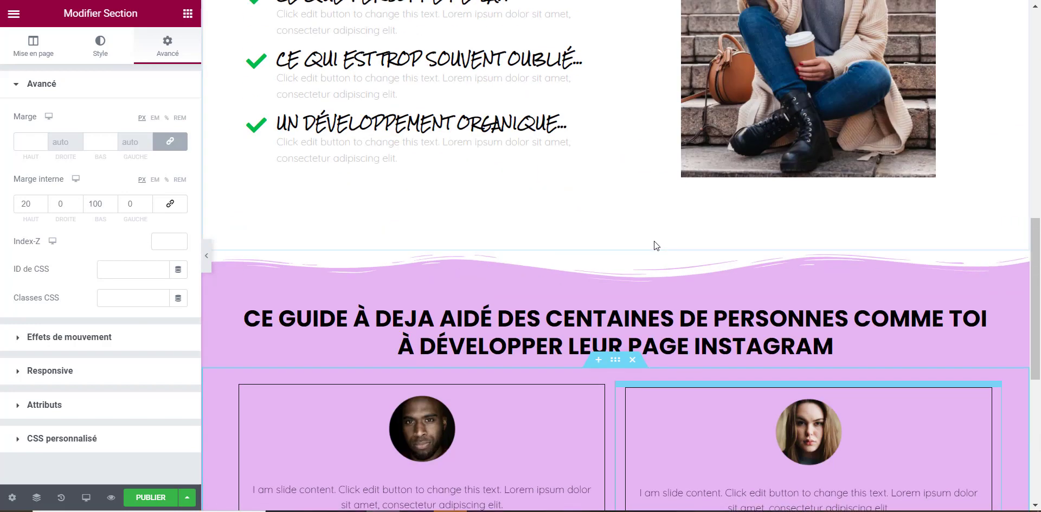
scroll(653, 244, "down", 2)
scroll(652, 242, "down", 2)
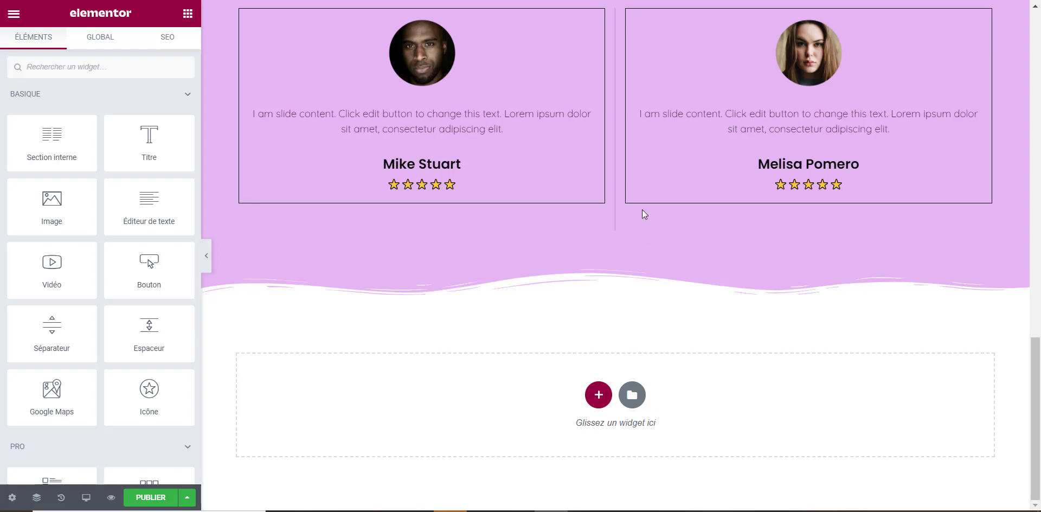
scroll(629, 200, "up", 4)
scroll(624, 298, "down", 4)
scroll(686, 295, "up", 8)
scroll(704, 307, "down", 8)
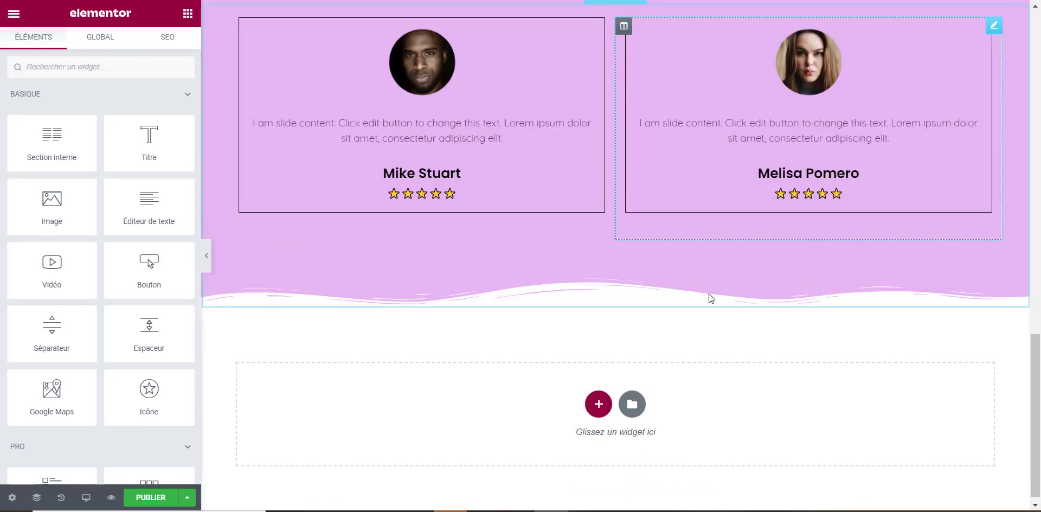
Add a single-column section below the testimonials and paste a copy of the hero's download-form column into it.
left_click(599, 394)
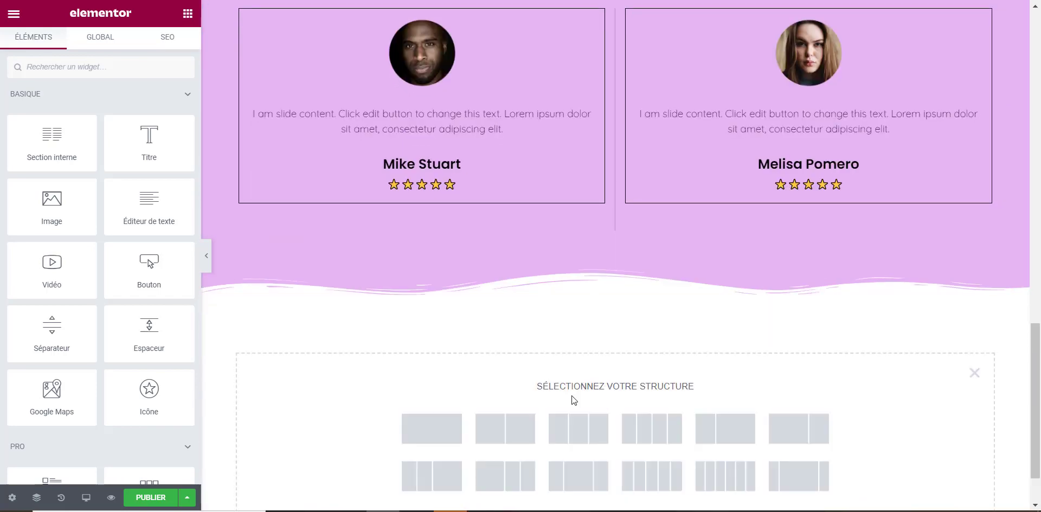
left_click(436, 432)
scroll(953, 286, "up", 5)
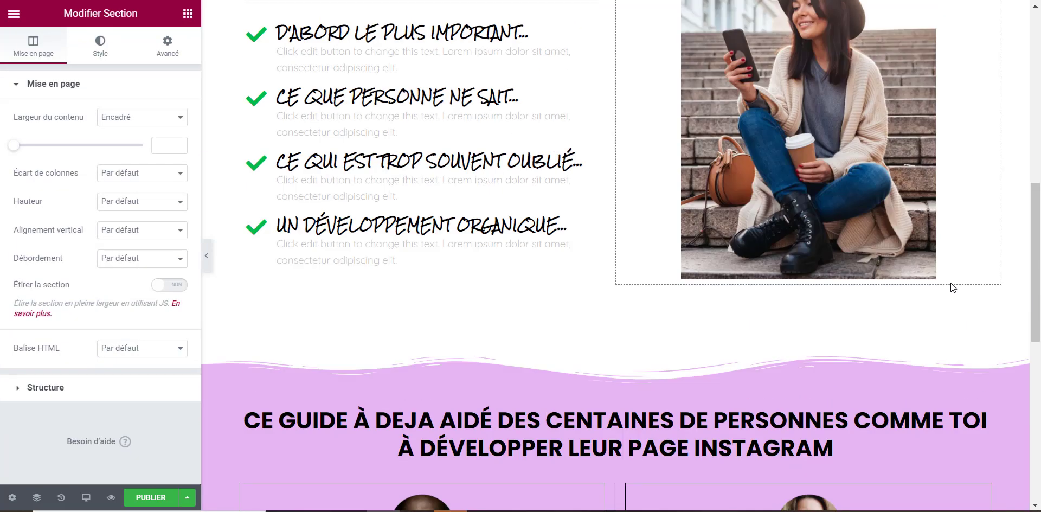
scroll(950, 279, "up", 6)
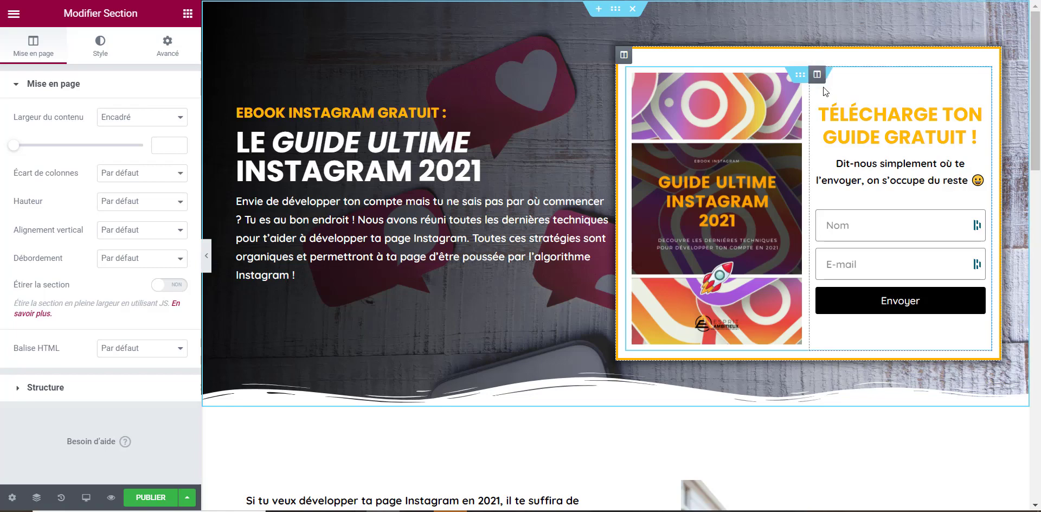
right_click(823, 86)
left_click(878, 172)
scroll(842, 212, "down", 3)
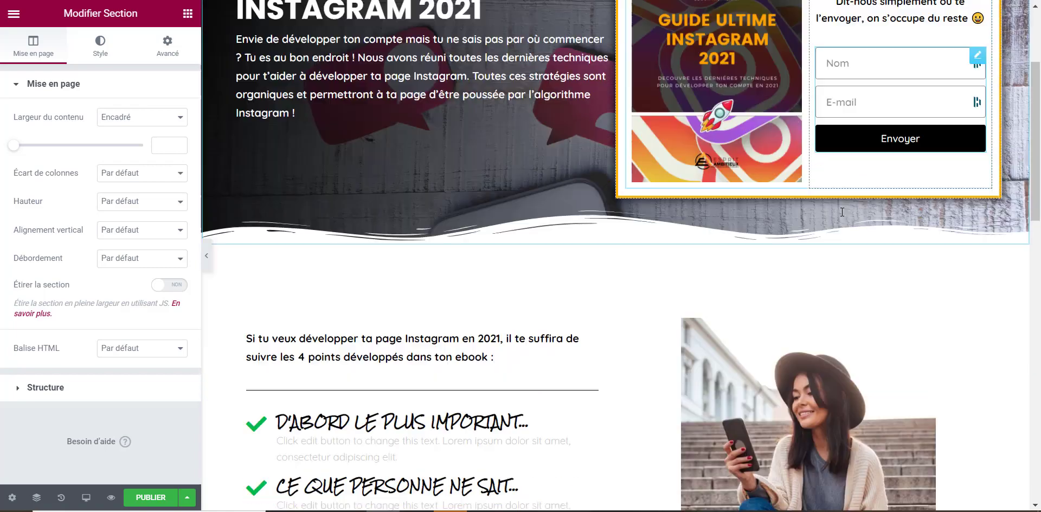
scroll(842, 211, "down", 10)
right_click(612, 282)
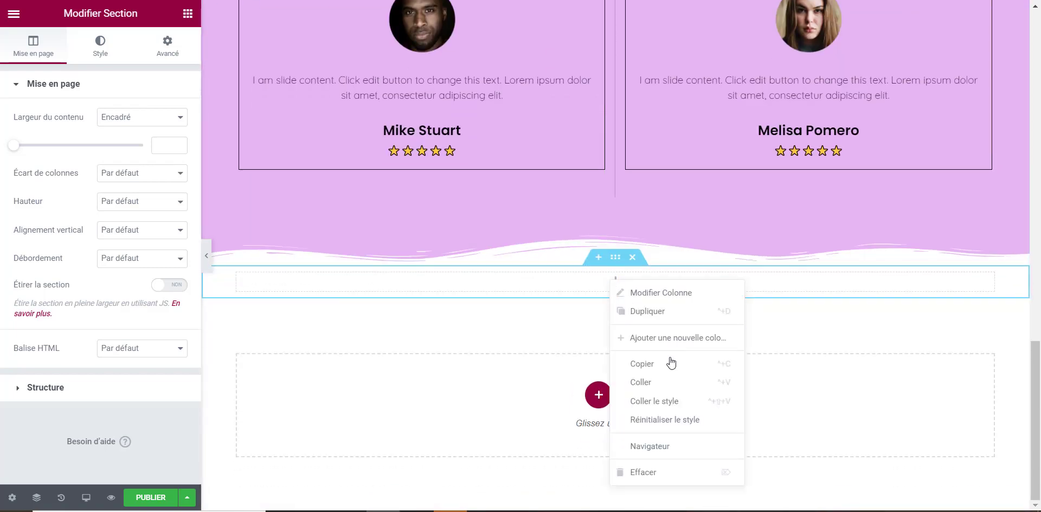
left_click(670, 383)
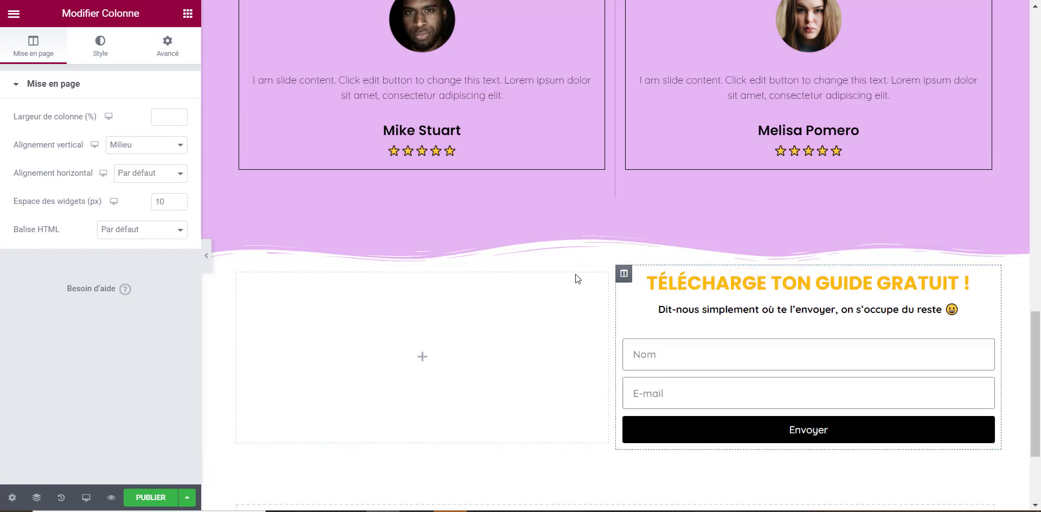
Delete the empty column beside the copied form and set the new section's boxed content width to 575.
right_click(235, 276)
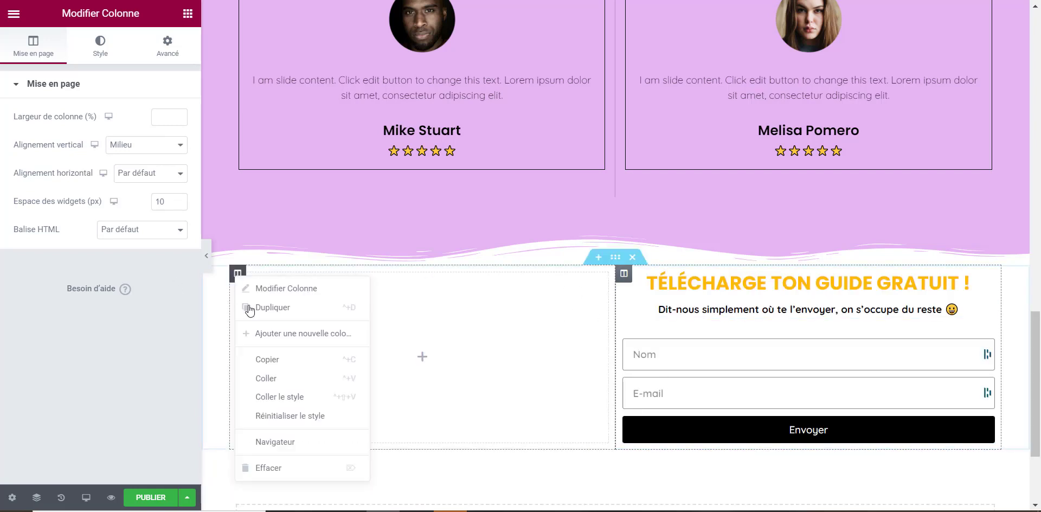
left_click(304, 467)
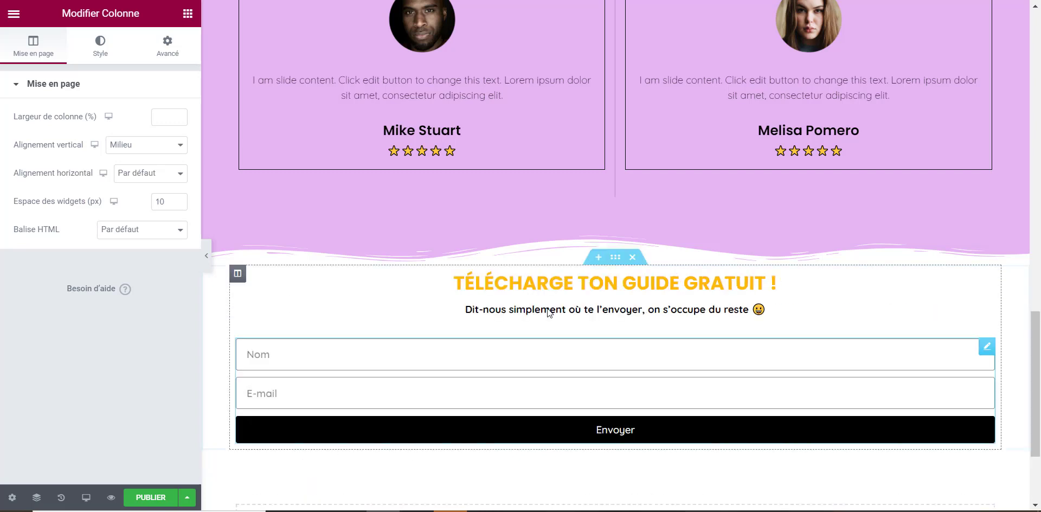
left_click(615, 257)
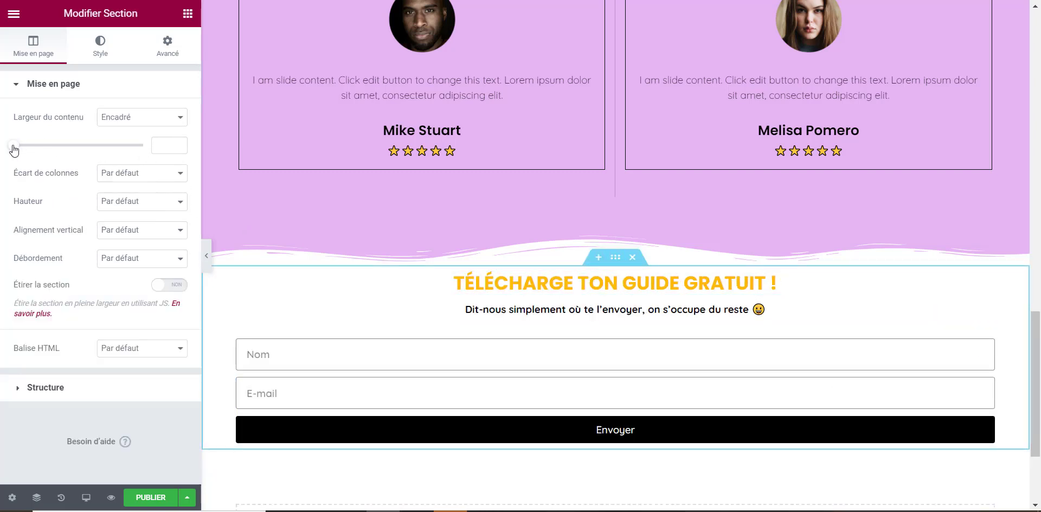
left_click_drag(13, 149, 22, 150)
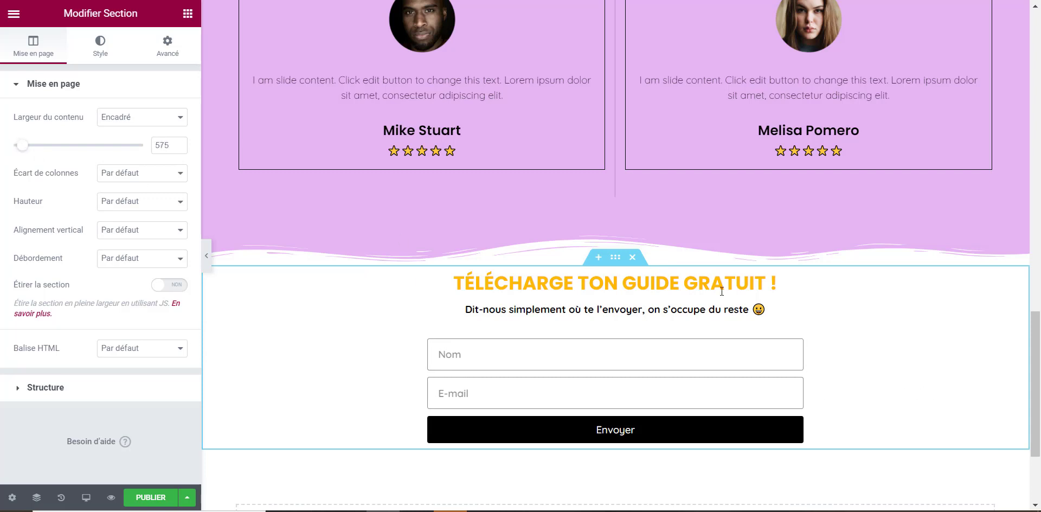
Set the font size of the closing form's heading "TÉLÉCHARGE TON GUIDE GRATUIT !" to 32 px.
left_click(797, 279)
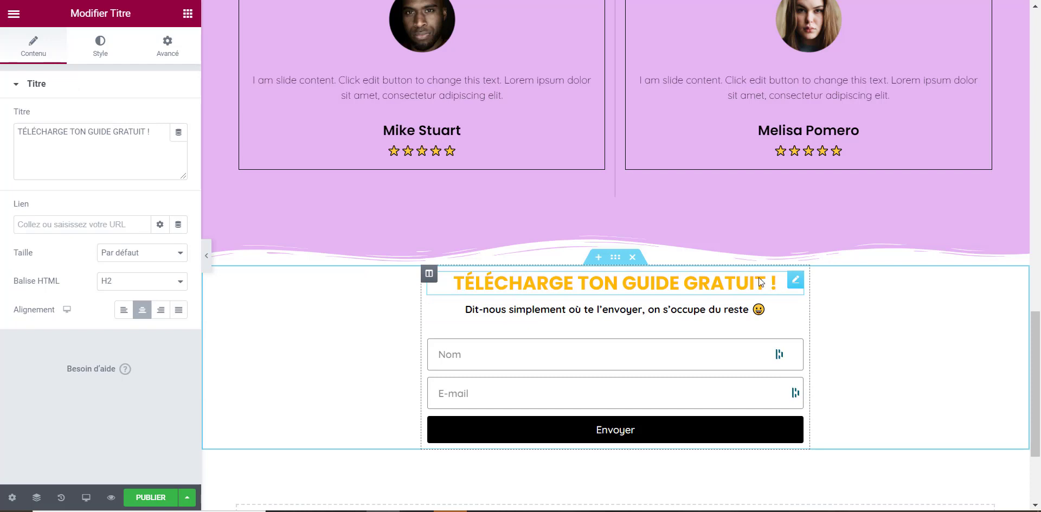
left_click(105, 52)
left_click(178, 146)
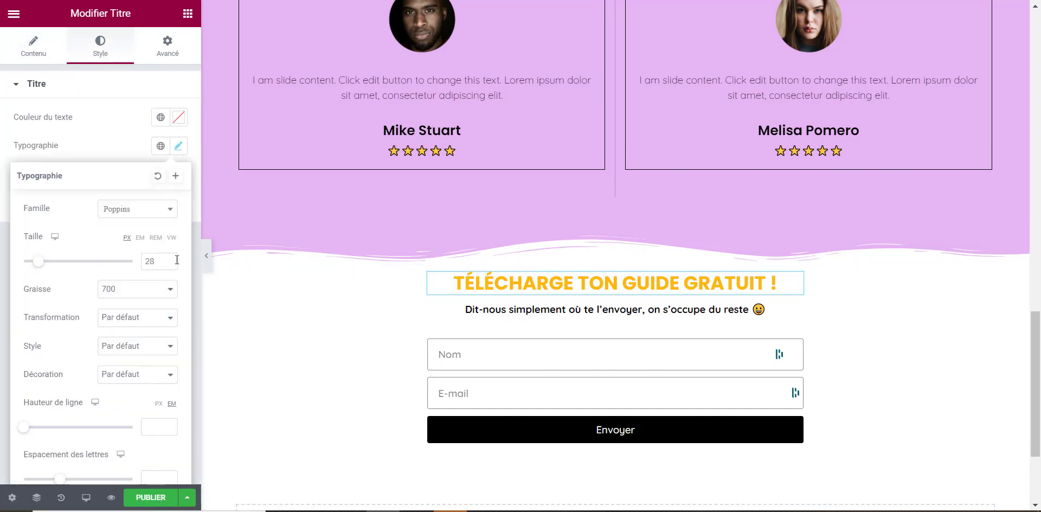
left_click(171, 259)
left_click(170, 259)
left_click(170, 259)
left_click(170, 259)
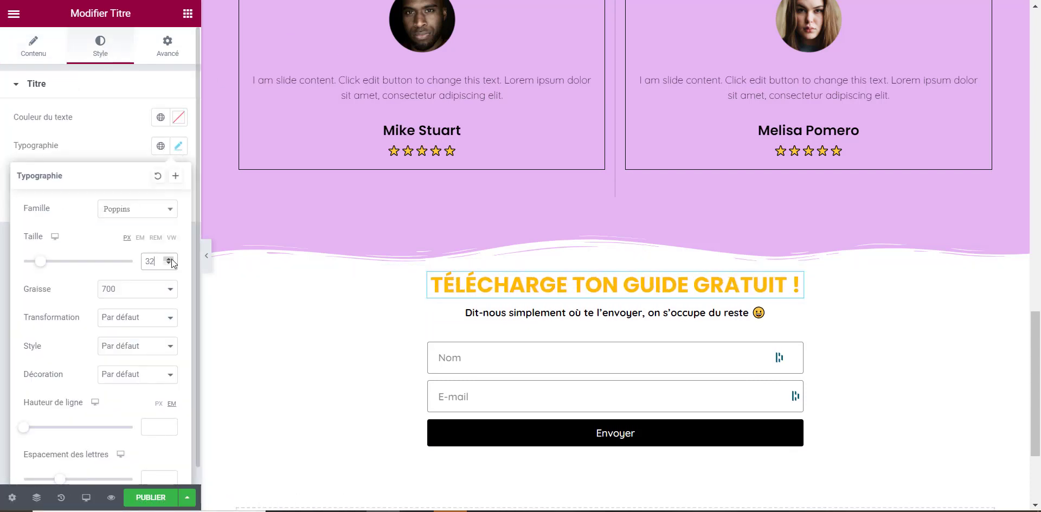
left_click(85, 131)
Change the text colour of the closing form's heading to black, #000000.
scroll(579, 212, "up", 6)
scroll(542, 184, "down", 5)
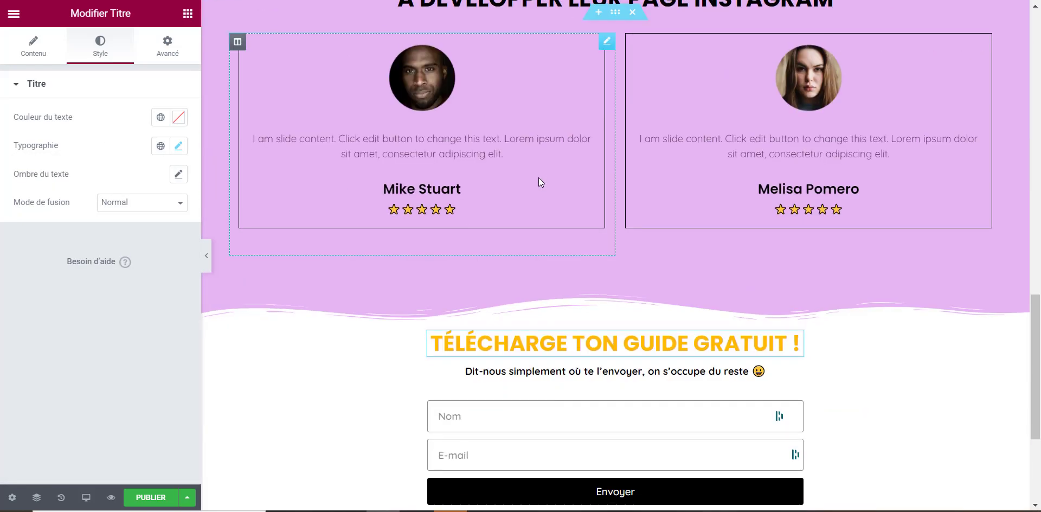
scroll(538, 177, "down", 3)
left_click(178, 146)
left_click(194, 109)
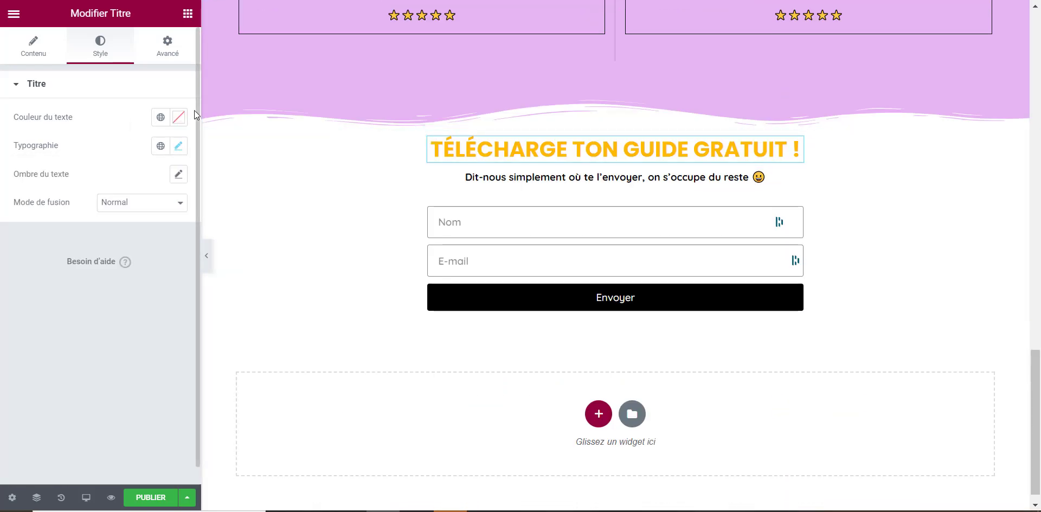
left_click(178, 117)
left_click(23, 280)
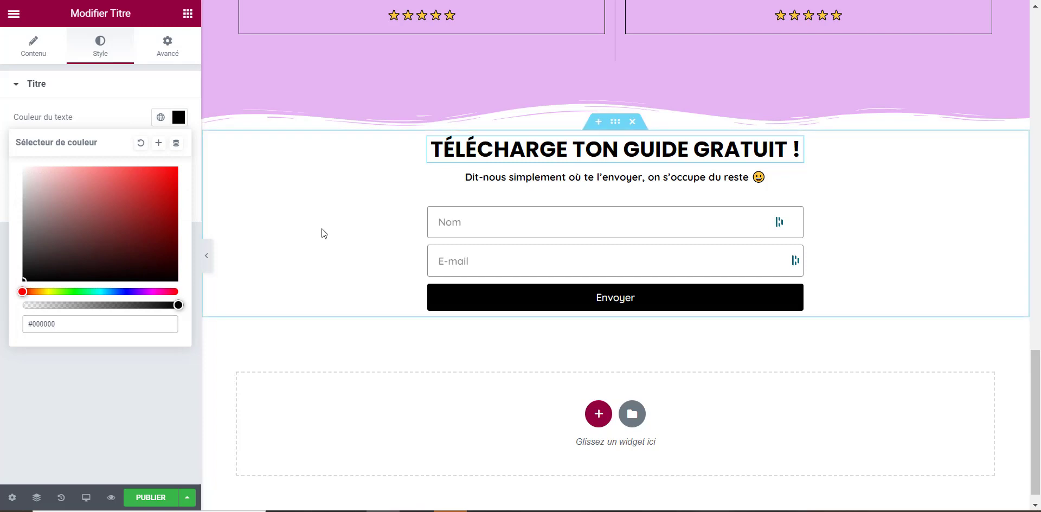
Delete the form widget with the name and e-mail fields from the hero's download box.
scroll(900, 291, "up", 3)
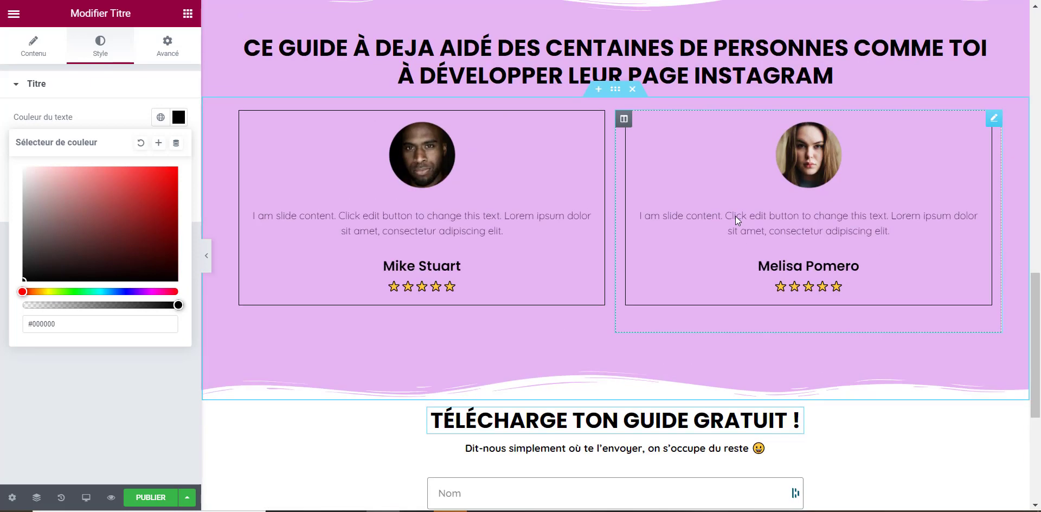
scroll(738, 217, "up", 4)
scroll(819, 314, "down", 4)
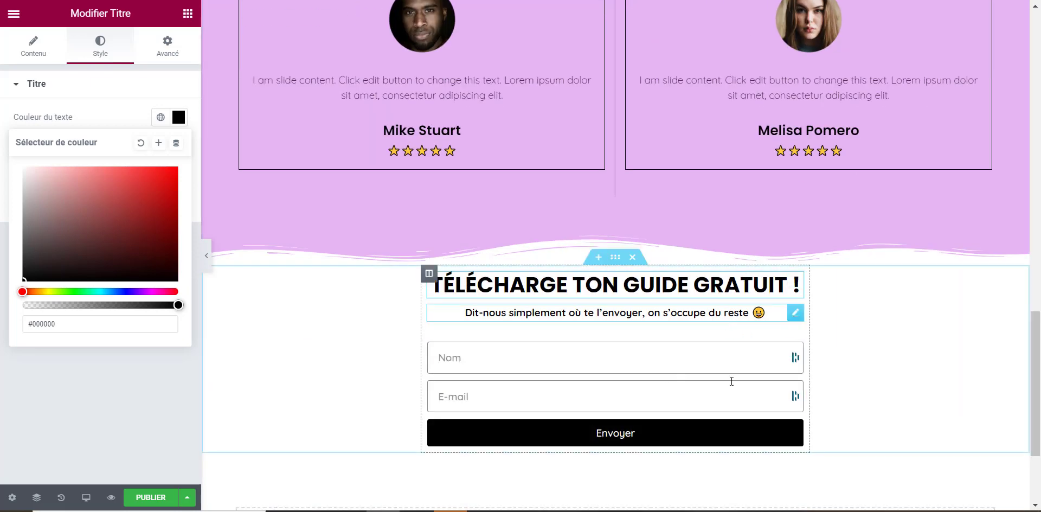
scroll(747, 355, "up", 3)
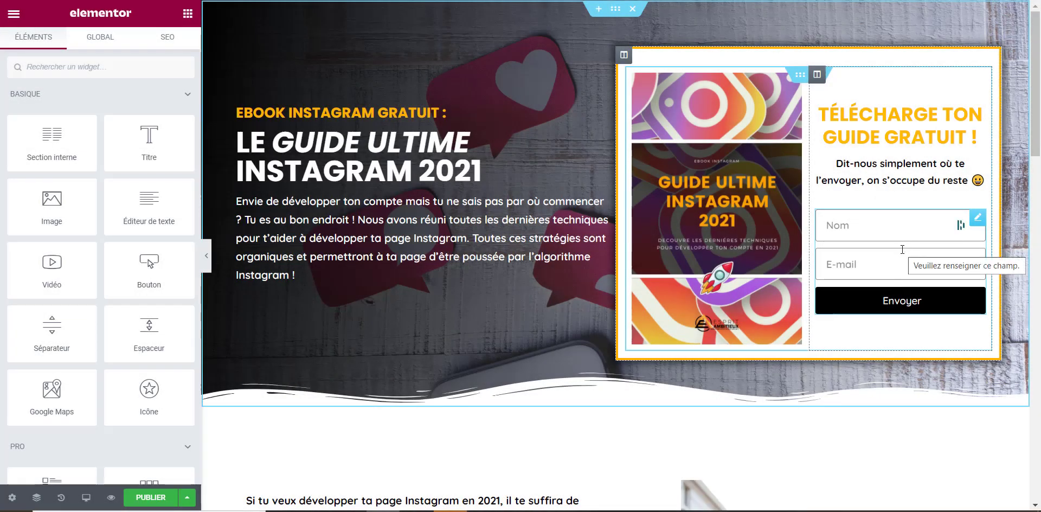
right_click(975, 218)
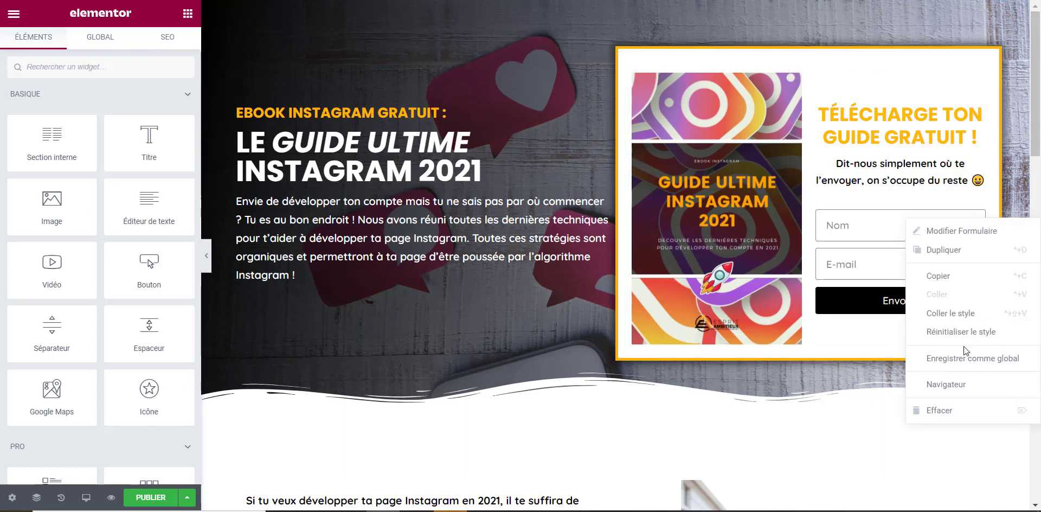
left_click(940, 409)
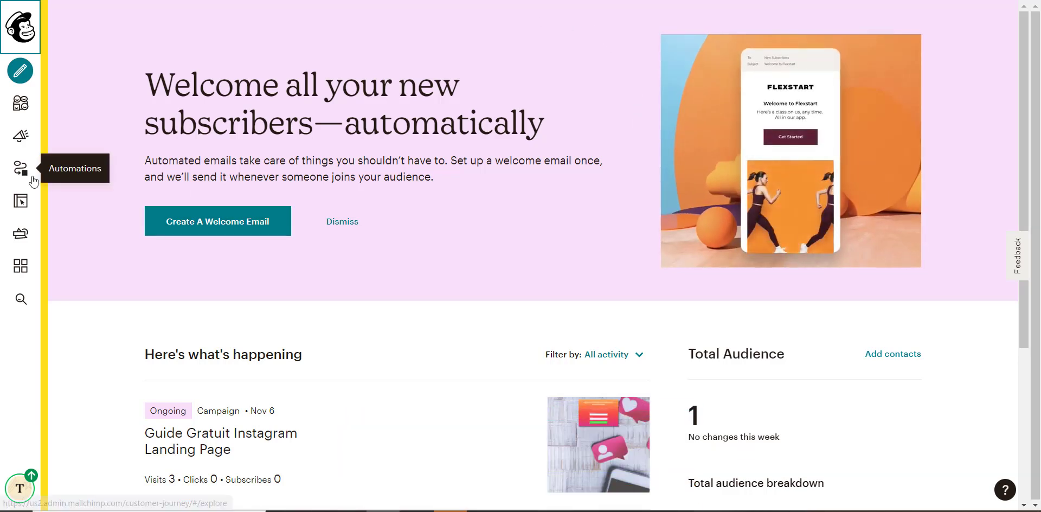
Switch to Mailchimp and open the Embedded forms page from the audience's signup forms.
left_click(24, 110)
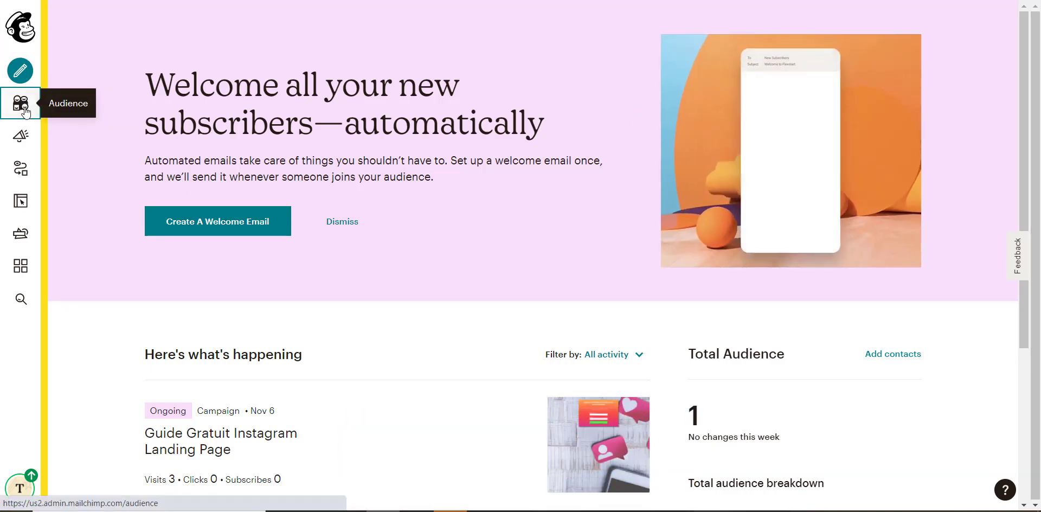
left_click(109, 141)
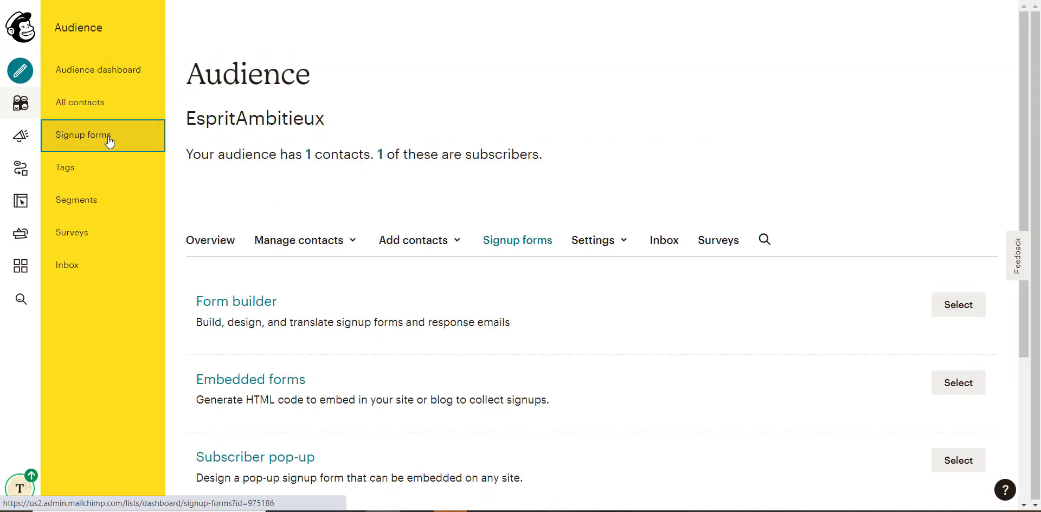
scroll(536, 308, "down", 1)
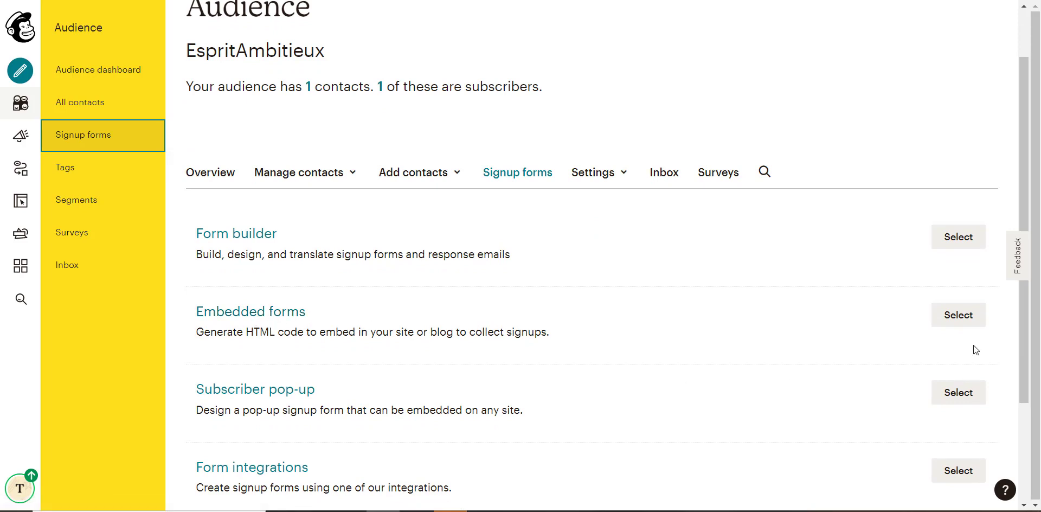
left_click(970, 324)
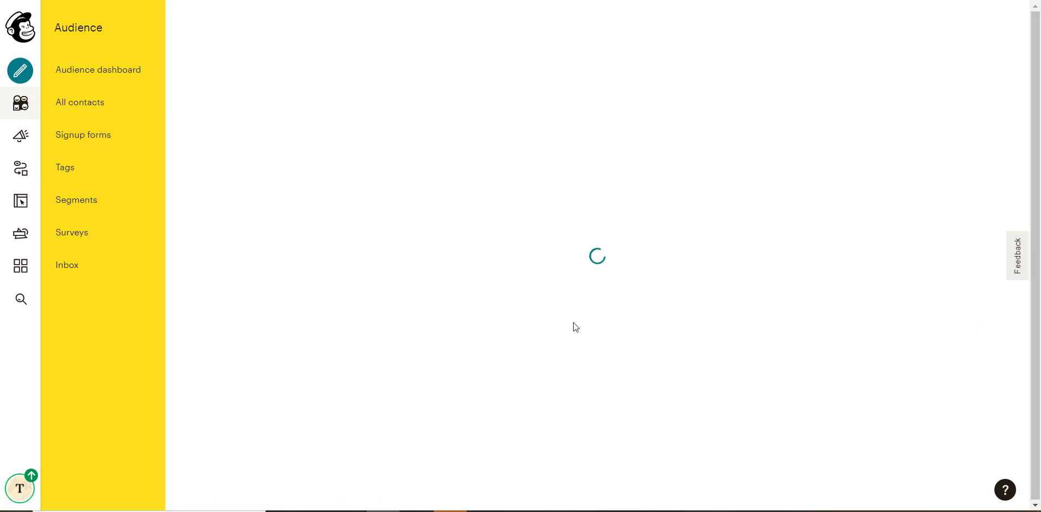
Examine the Classic embedded form's options, field preview and generated HTML code.
scroll(574, 326, "down", 6)
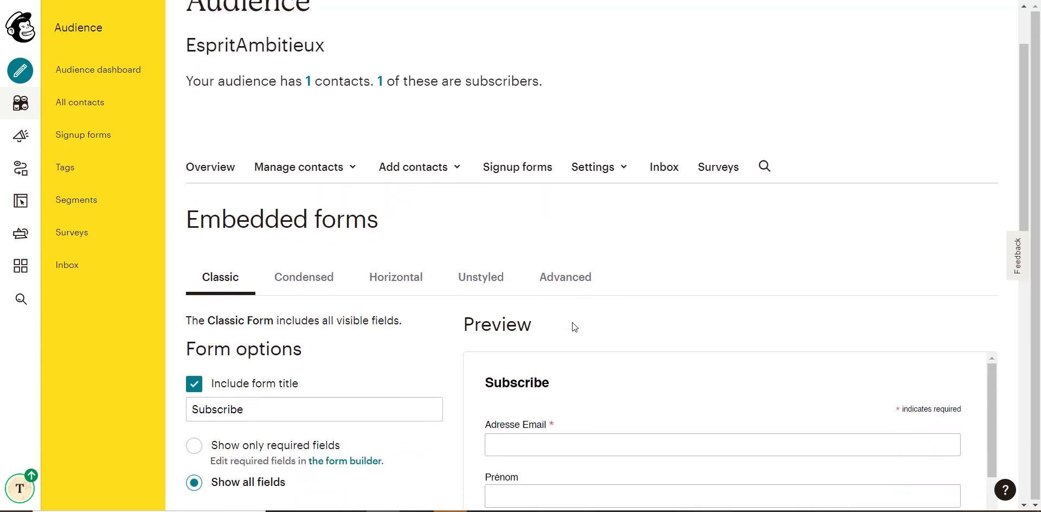
scroll(673, 407, "down", 15)
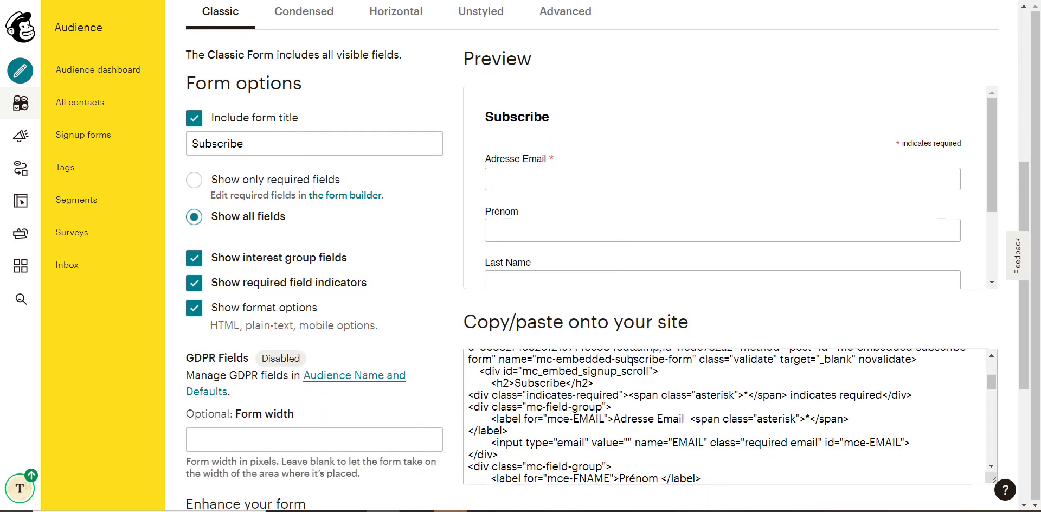
scroll(630, 377, "down", 3)
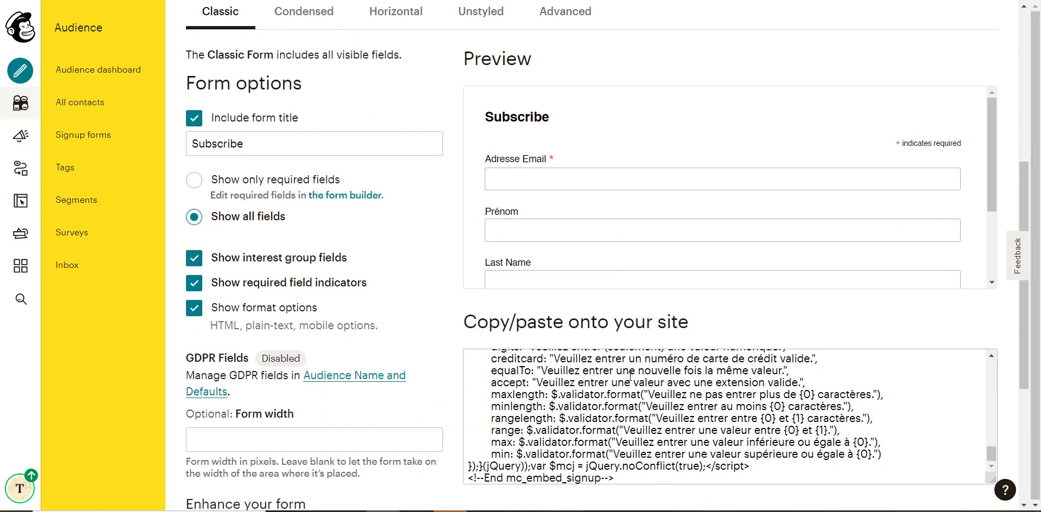
scroll(630, 376, "up", 18)
scroll(542, 324, "up", 3)
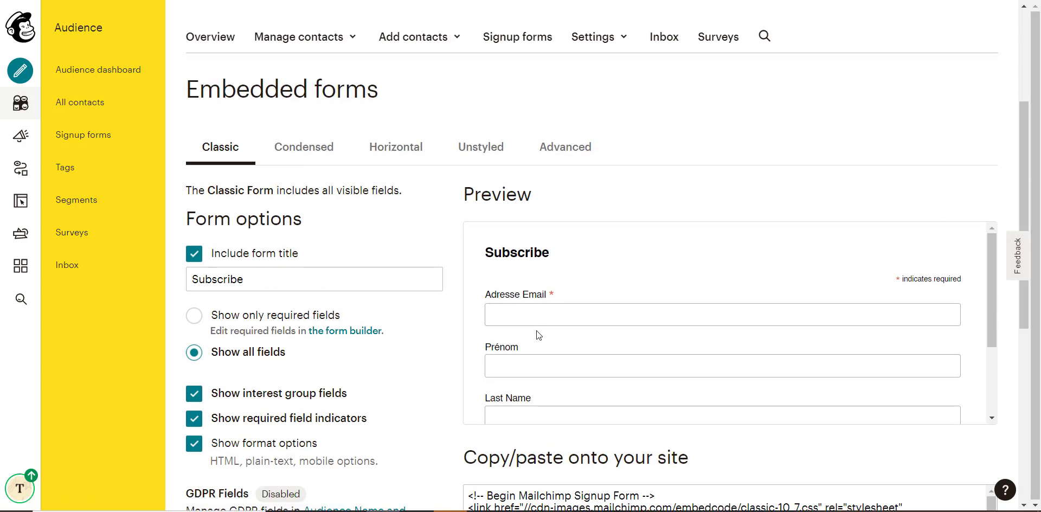
scroll(663, 465, "down", 3)
scroll(603, 220, "down", 3)
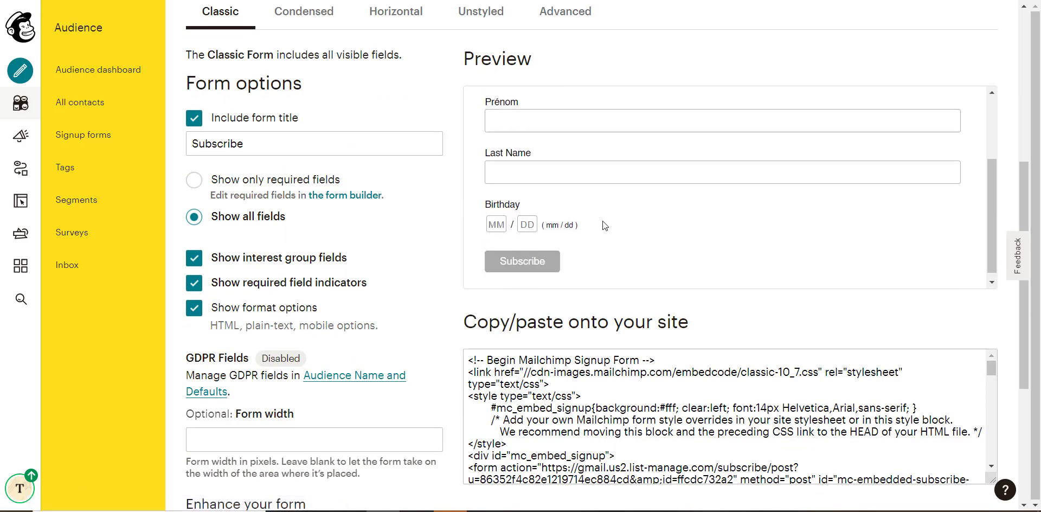
scroll(585, 227, "up", 3)
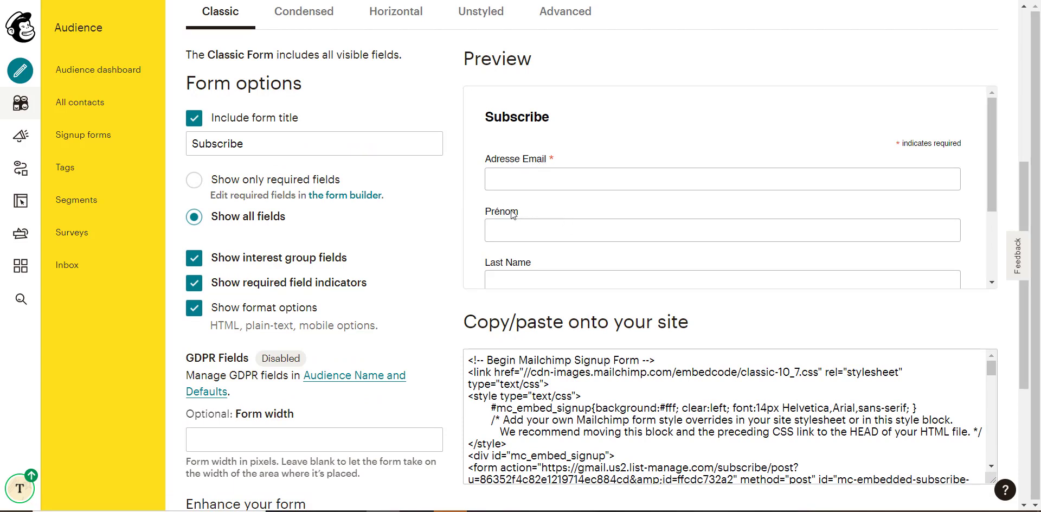
scroll(364, 231, "up", 2)
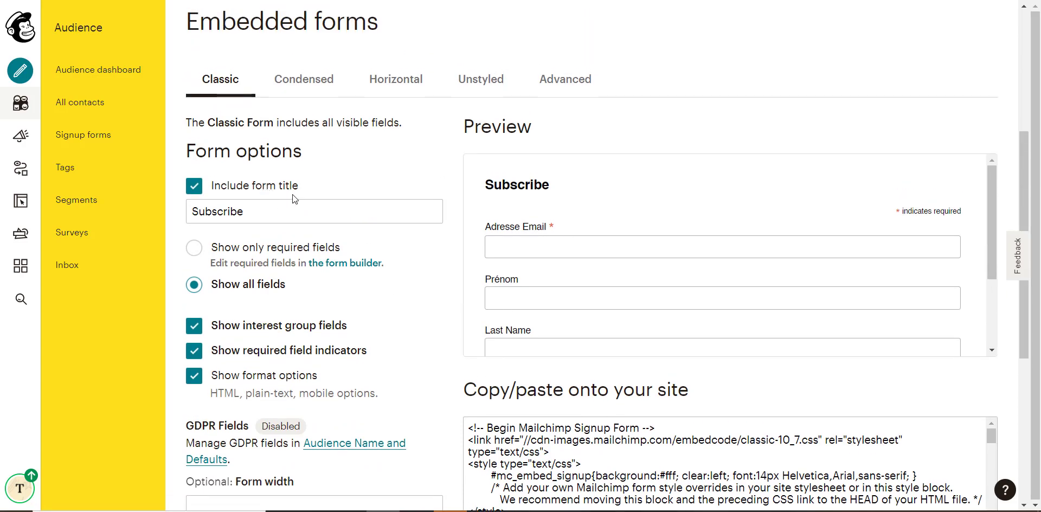
Configure the Classic form without a title or required field indicators, keeping all fields shown.
left_click(251, 190)
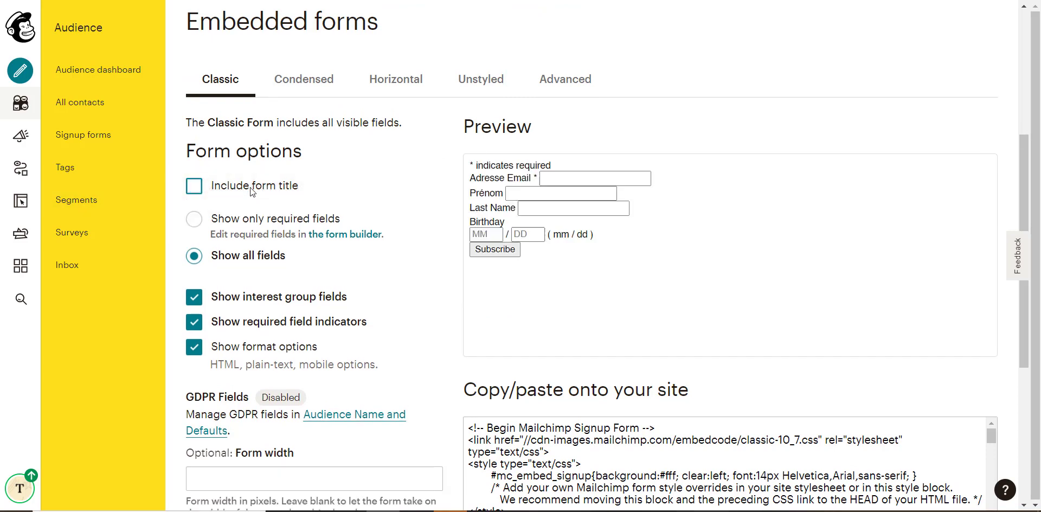
left_click(262, 219)
left_click(251, 256)
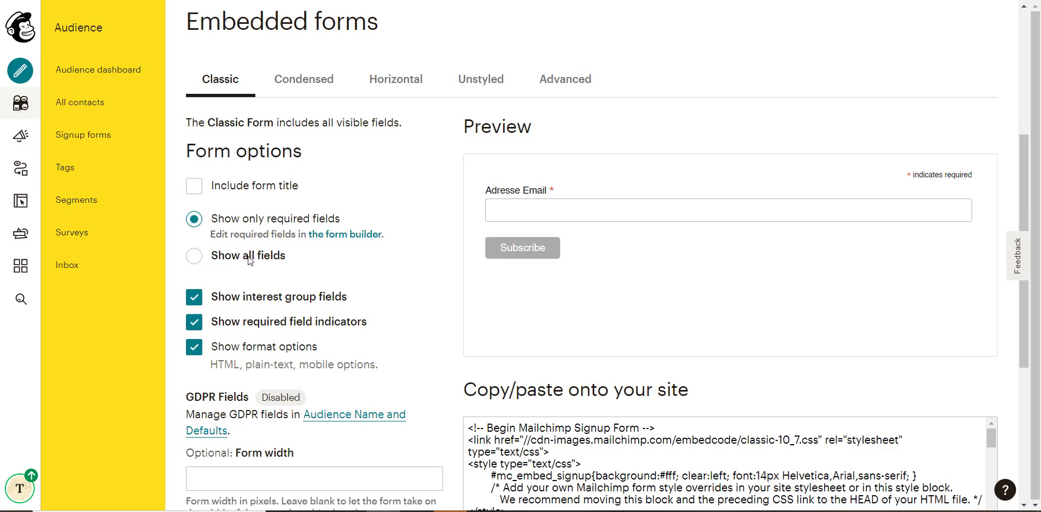
left_click(291, 327)
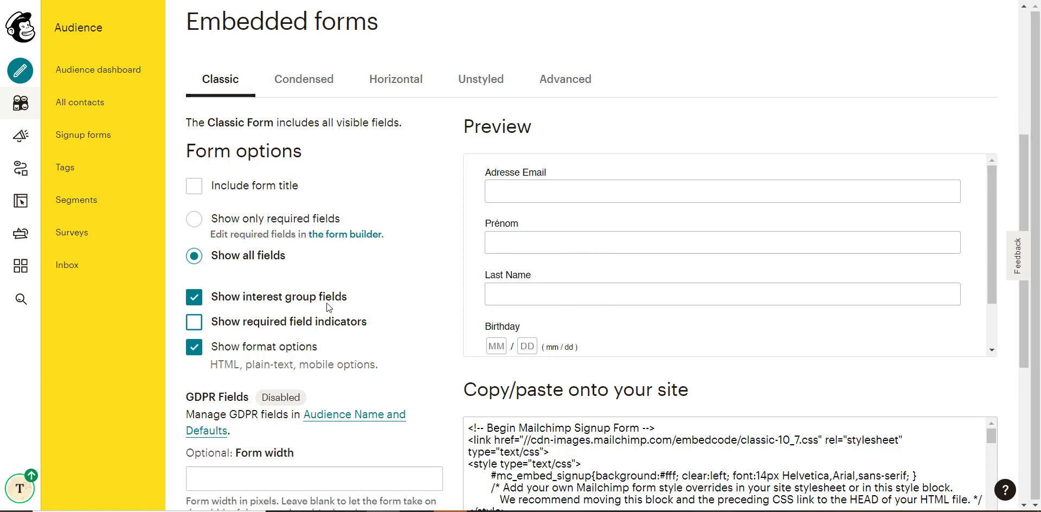
Copy the complete Mailchimp signup form embed code.
scroll(694, 346, "down", 3)
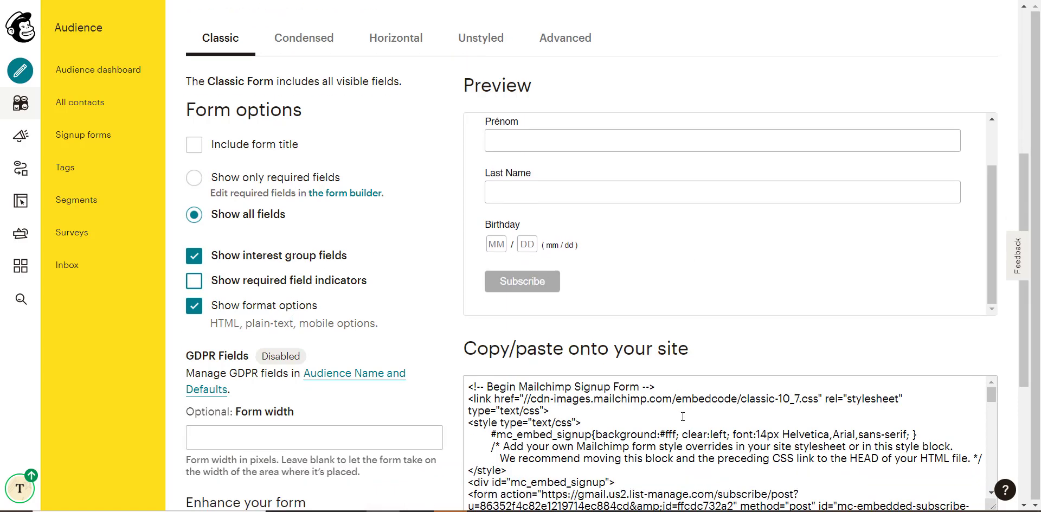
scroll(682, 416, "down", 15)
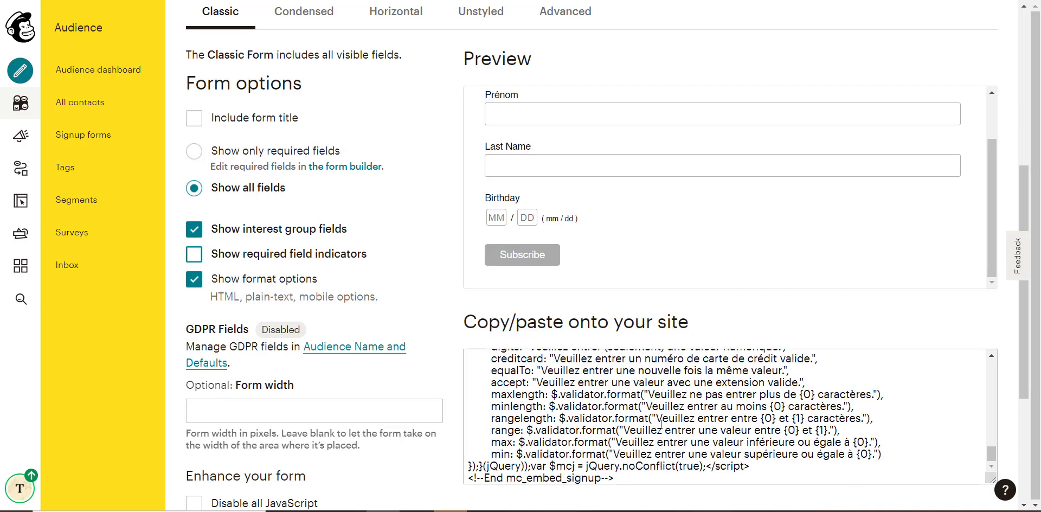
left_click(630, 477)
key("super+c")
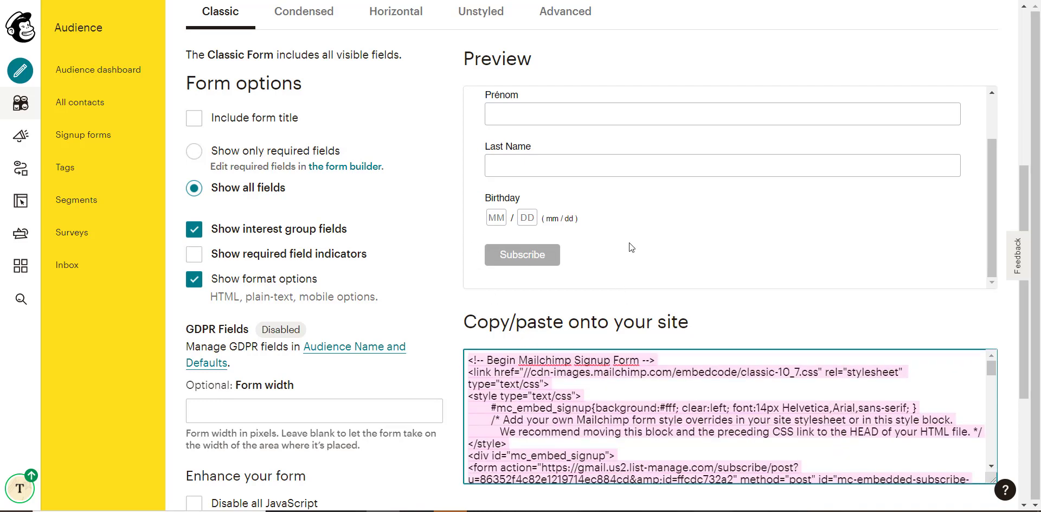
scroll(623, 284, "up", 2)
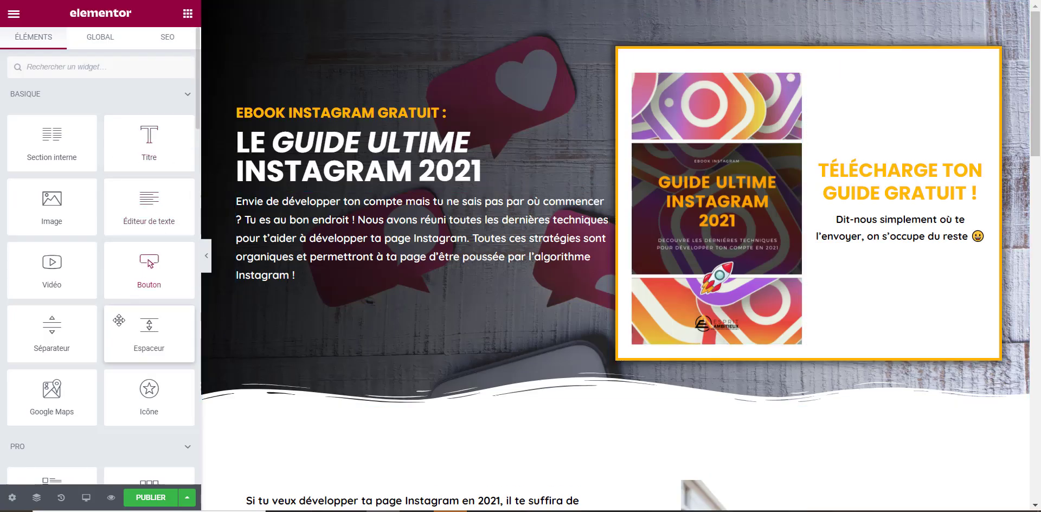
Back in Elementor, add an HTML widget below the hero download box's text and paste the Mailchimp form code into it.
left_click(113, 64)
type("htm")
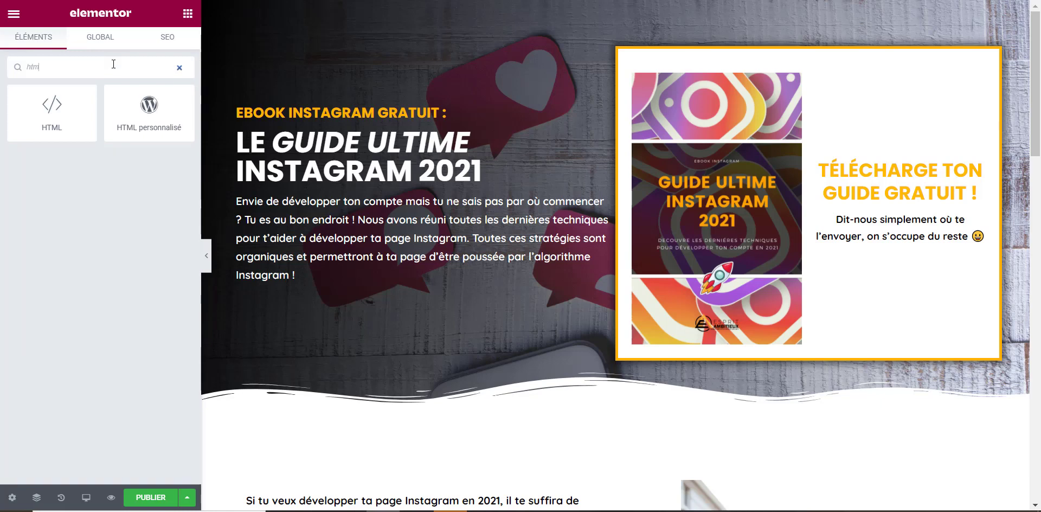
left_click_drag(44, 122, 880, 244)
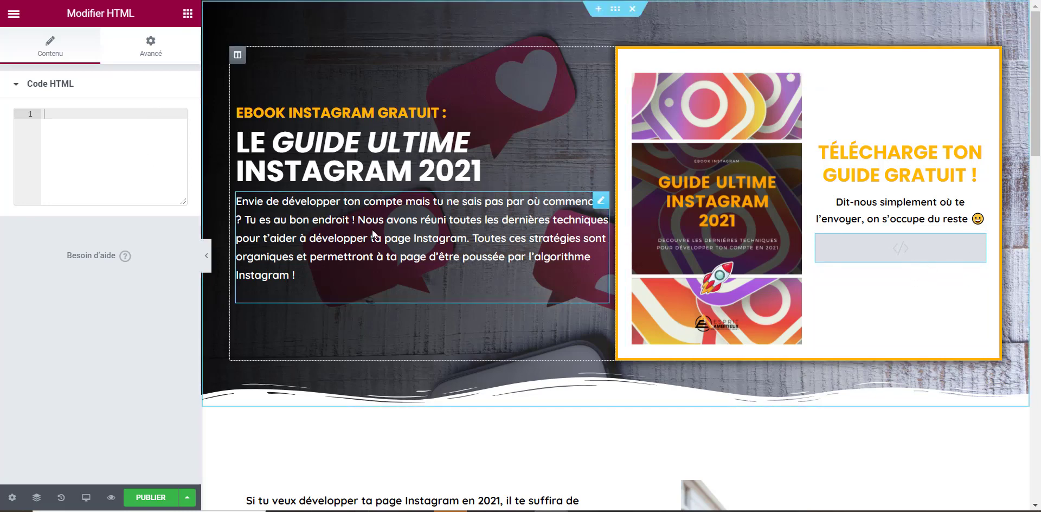
right_click(109, 140)
left_click(183, 244)
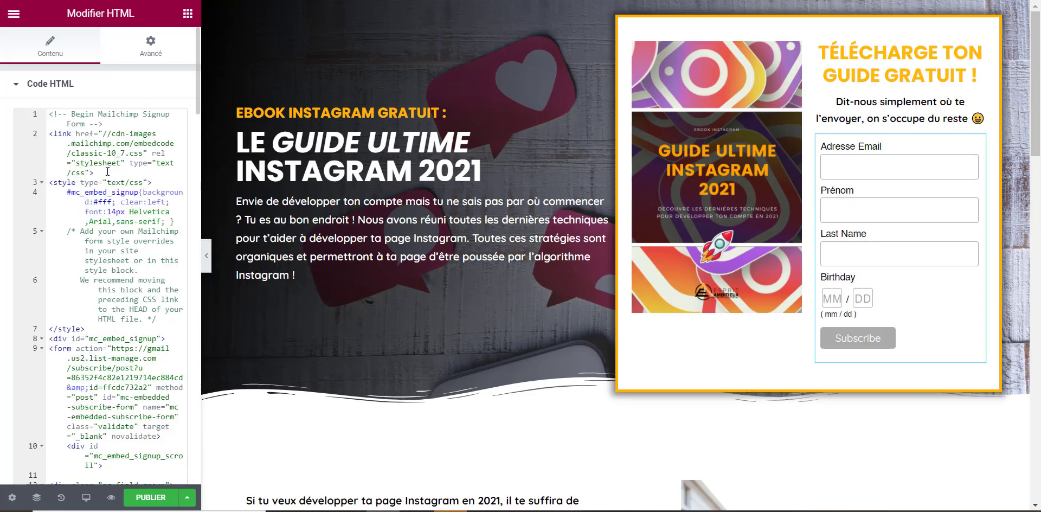
Look through the pasted Mailchimp code in the HTML widget, from the field groups to the validation script.
scroll(116, 284, "down", 20)
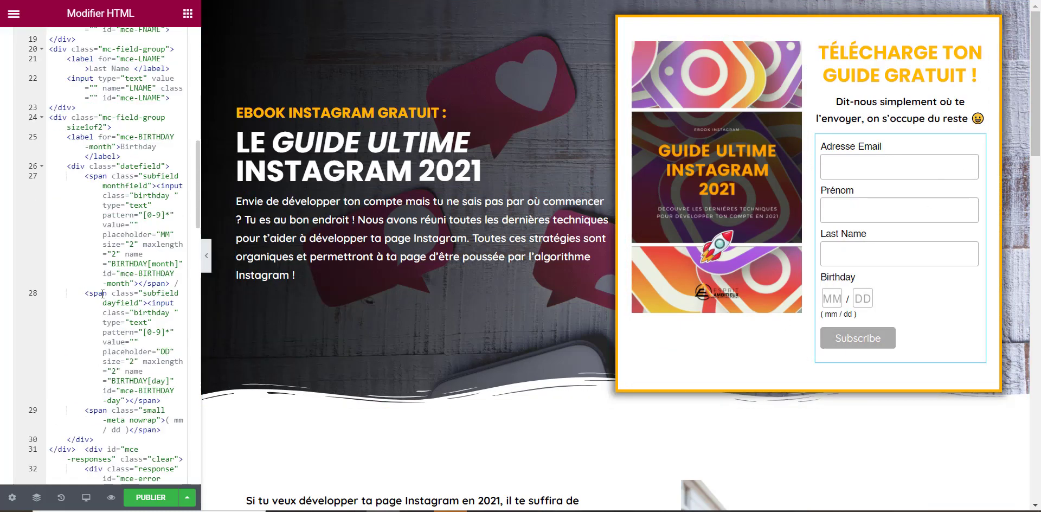
scroll(116, 283, "up", 15)
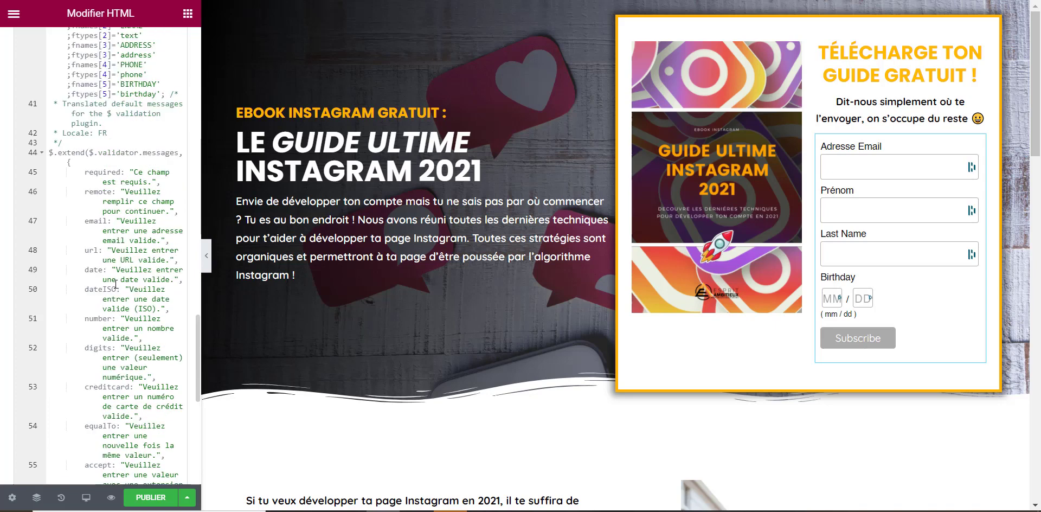
scroll(127, 288, "down", 3)
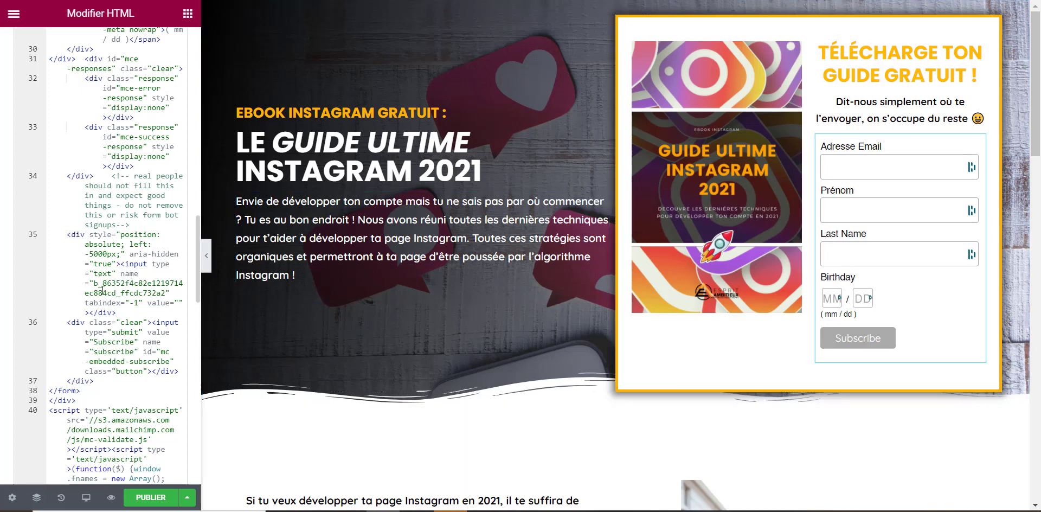
Delete the whole Birthday field group from the Mailchimp form code in the HTML widget.
scroll(103, 290, "up", 3)
scroll(121, 235, "up", 6)
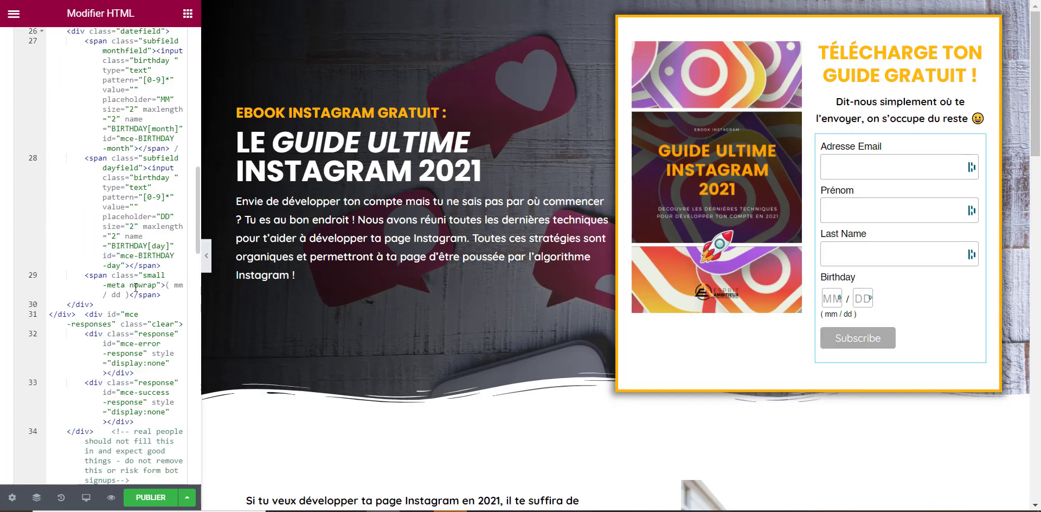
scroll(137, 283, "up", 3)
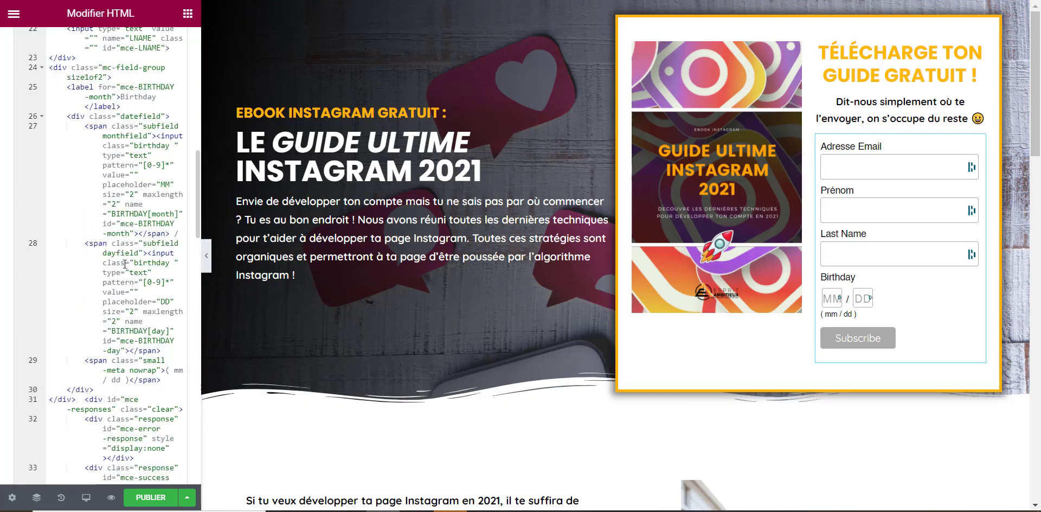
left_click(98, 77)
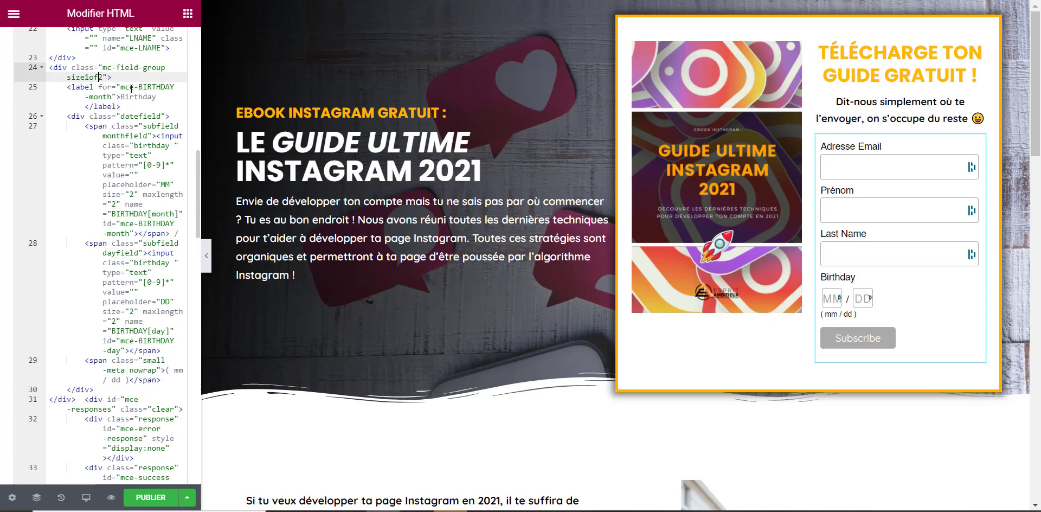
left_click(142, 368)
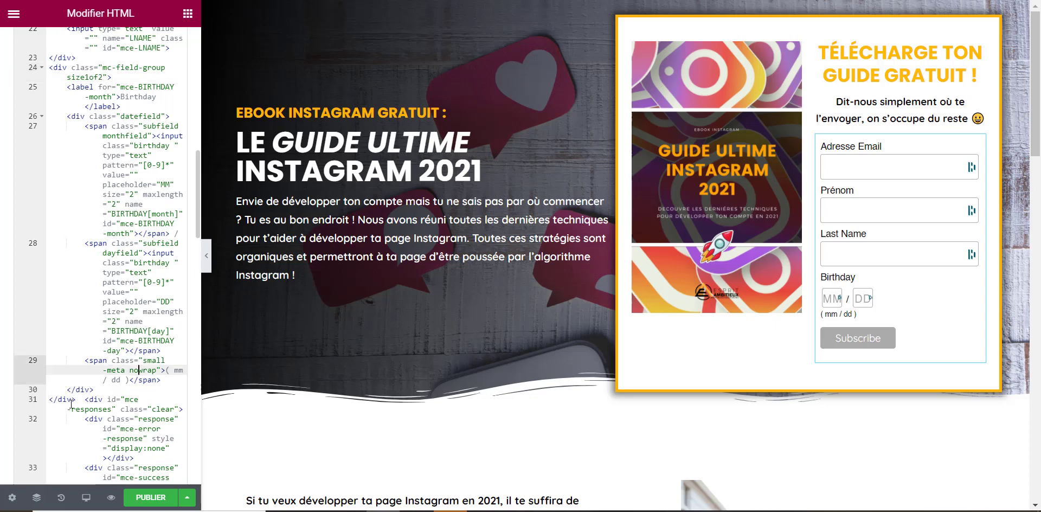
left_click(51, 68)
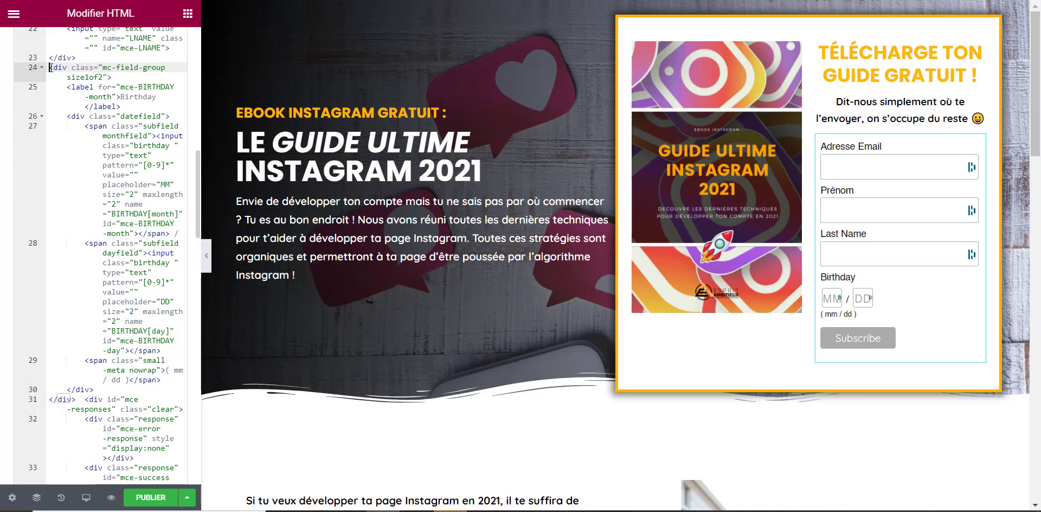
left_click_drag(50, 68, 80, 389)
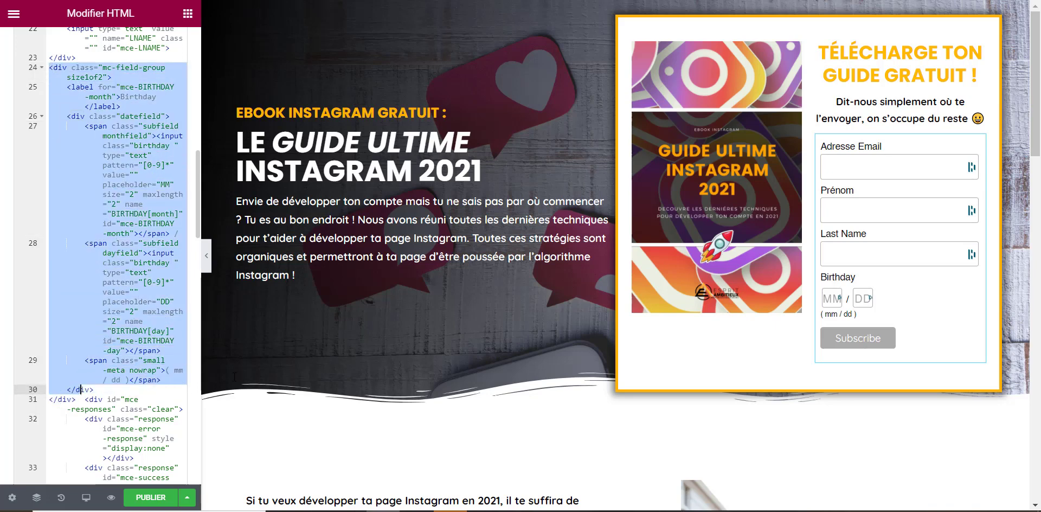
left_click(74, 392)
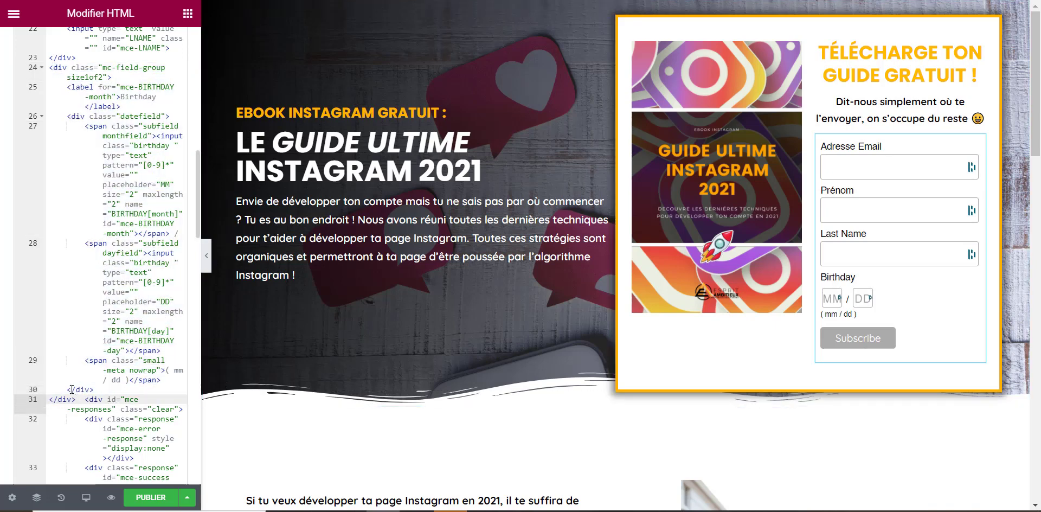
left_click_drag(74, 393, 23, 68)
key("BackSpace")
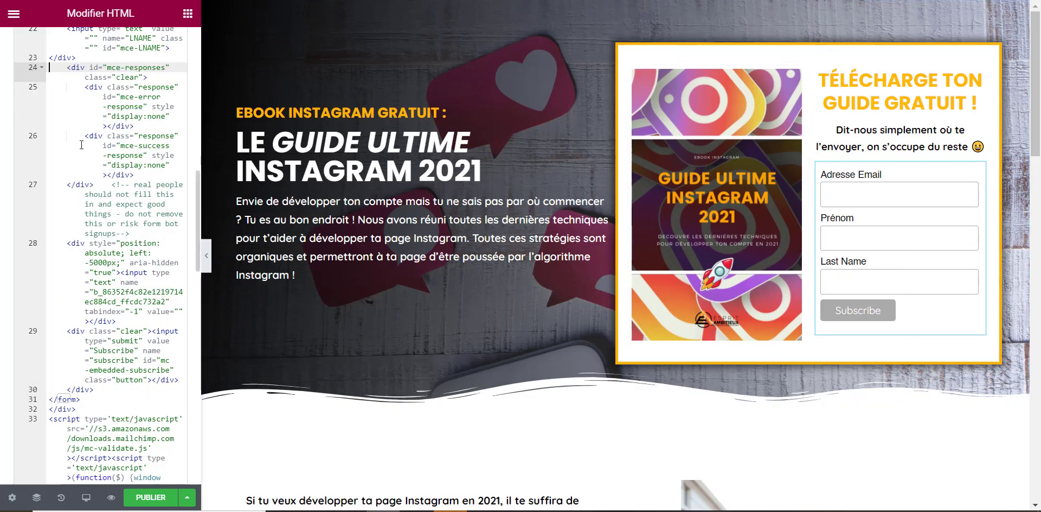
Delete the Last Name field group from the form code, along with the empty line it leaves.
scroll(88, 160, "up", 5)
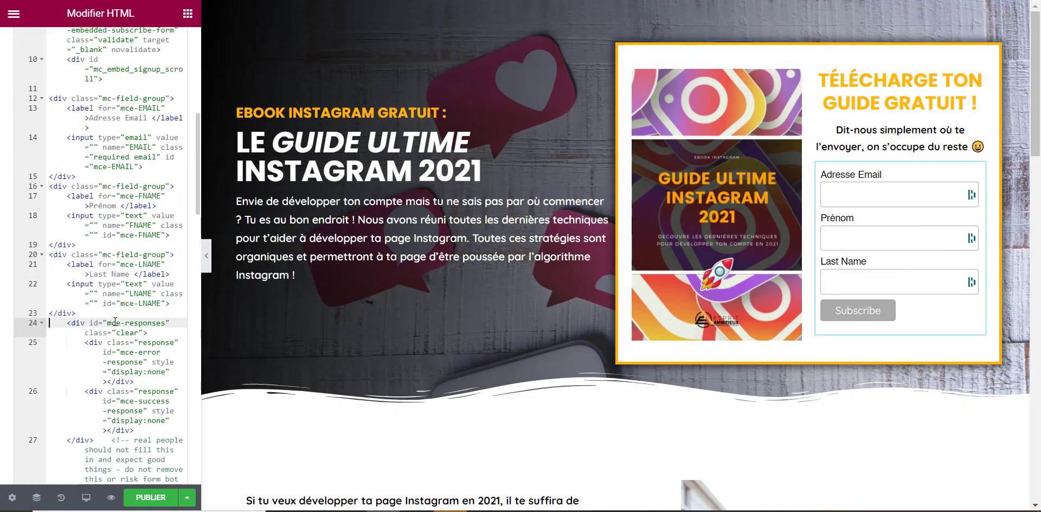
left_click_drag(81, 315, 36, 255)
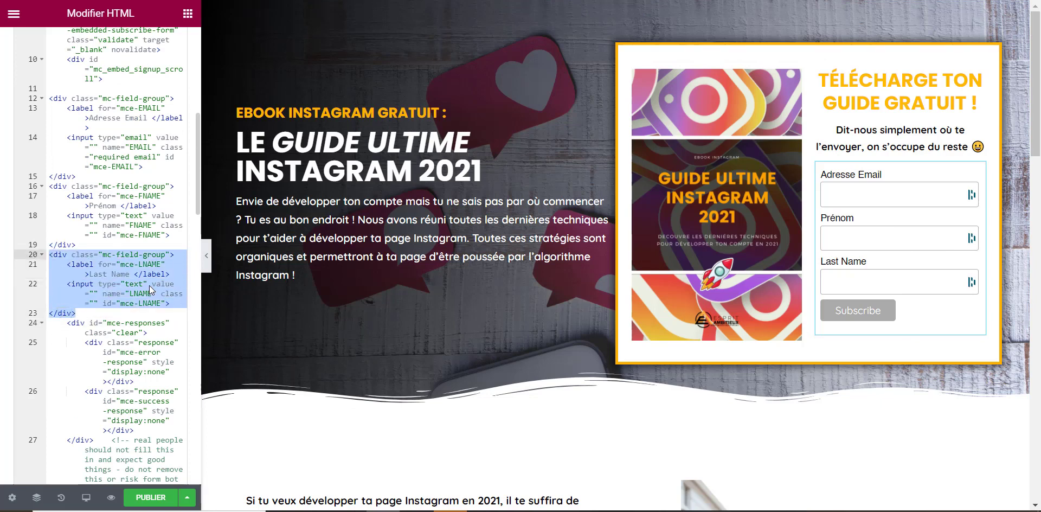
key("BackSpace")
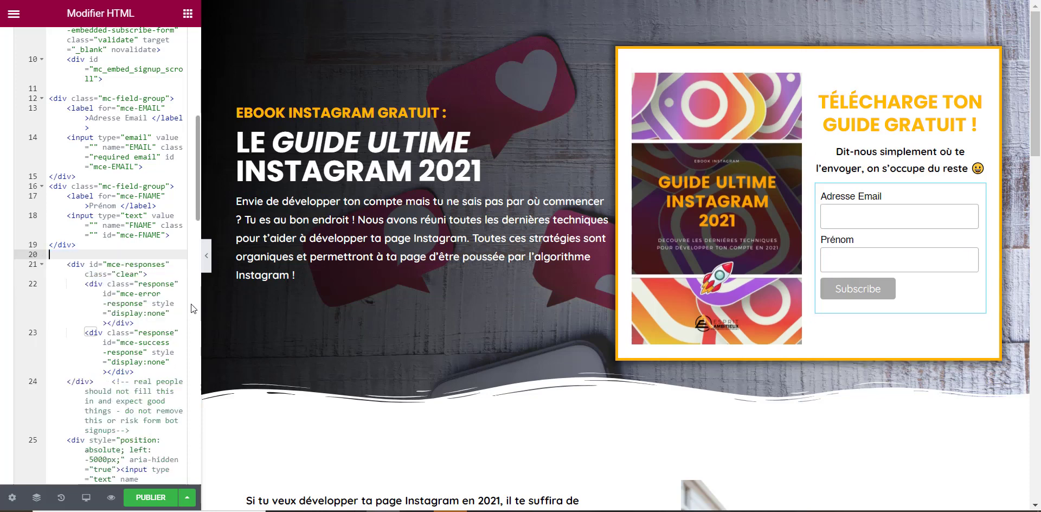
key("BackSpace")
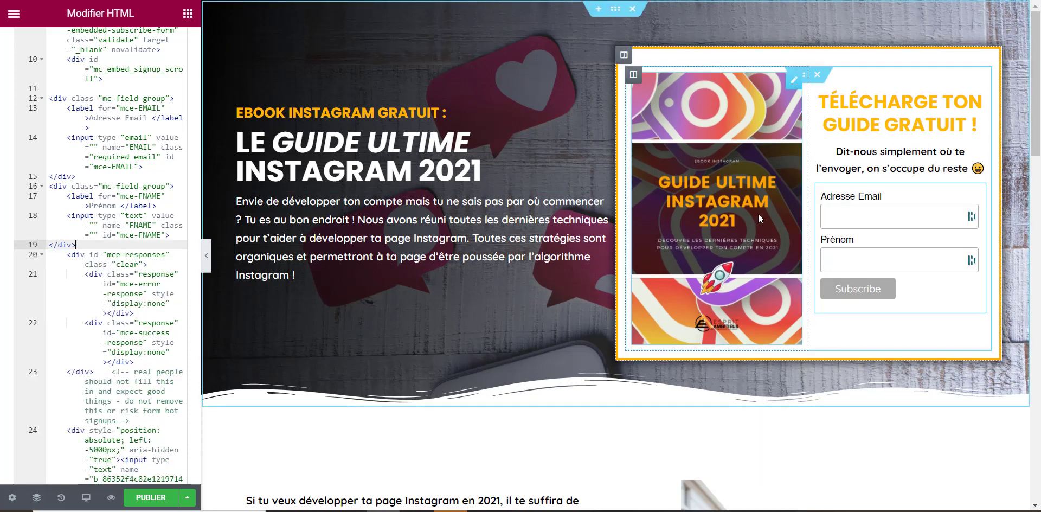
Try replacing the form's "Adresse Email" label text with "djdjdjd", and undo the change.
scroll(152, 241, "up", 3)
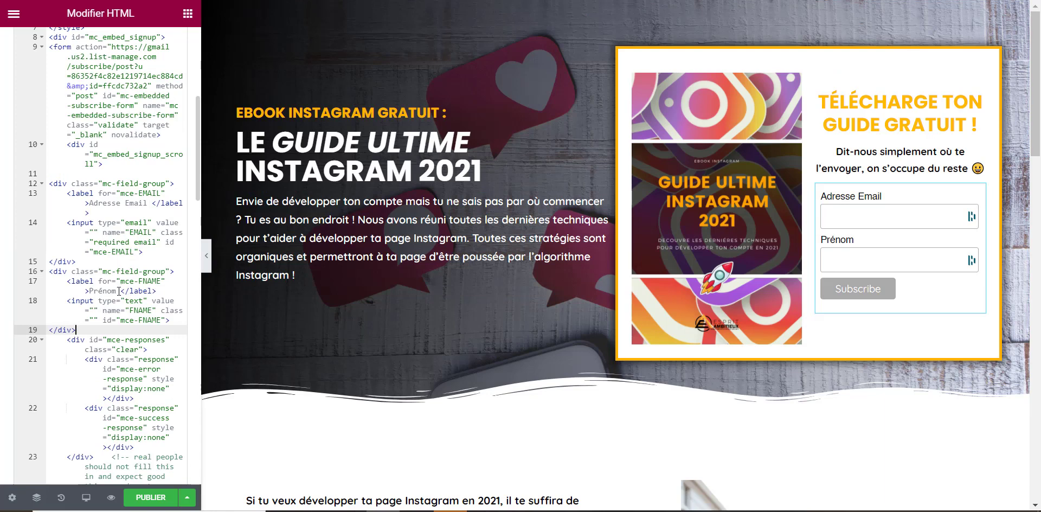
left_click_drag(119, 291, 96, 292)
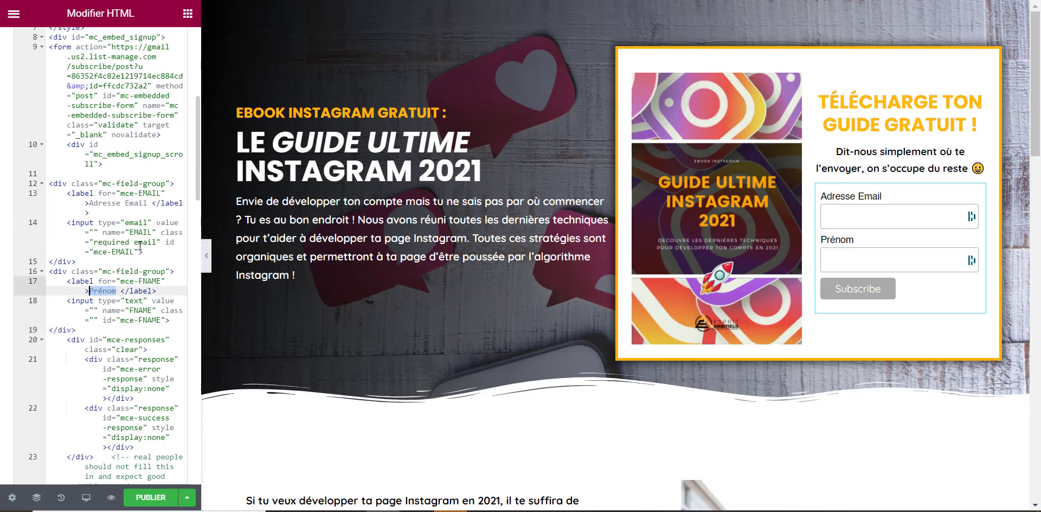
left_click_drag(148, 204, 90, 203)
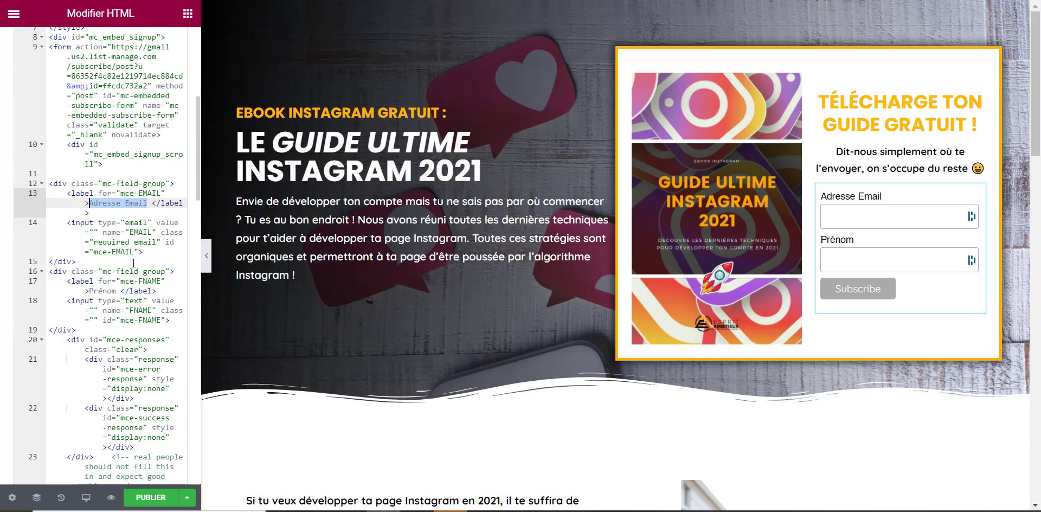
type("djdjdjd")
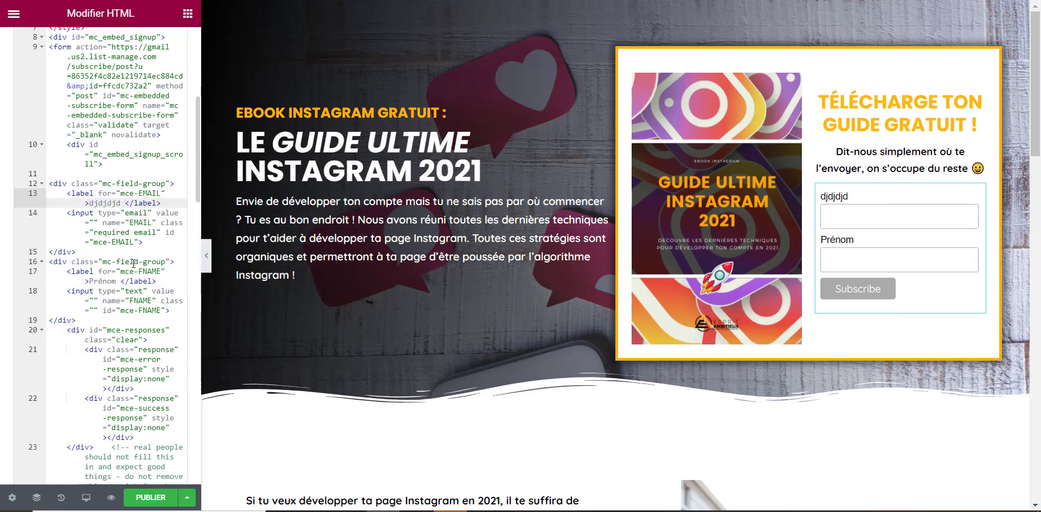
key("ctrl+z")
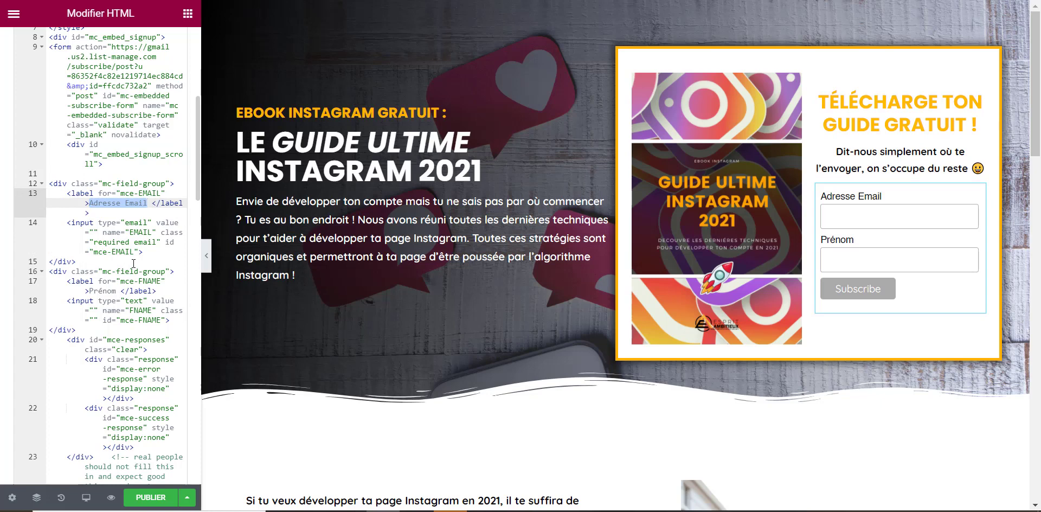
left_click(127, 271)
left_click(147, 331)
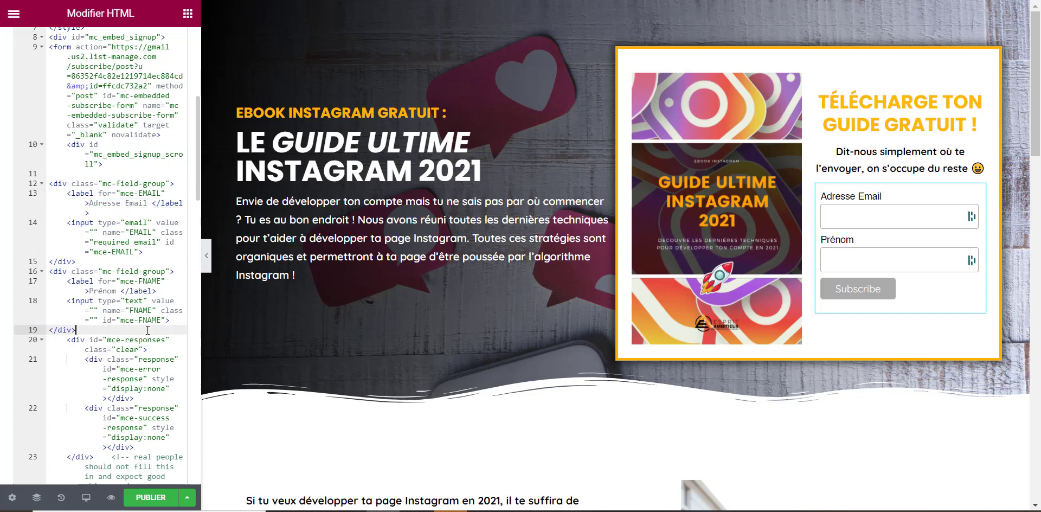
Change the submit button's value in the form code from "Subscribe" to "RECEVOIR MON EBOOK".
scroll(146, 330, "down", 5)
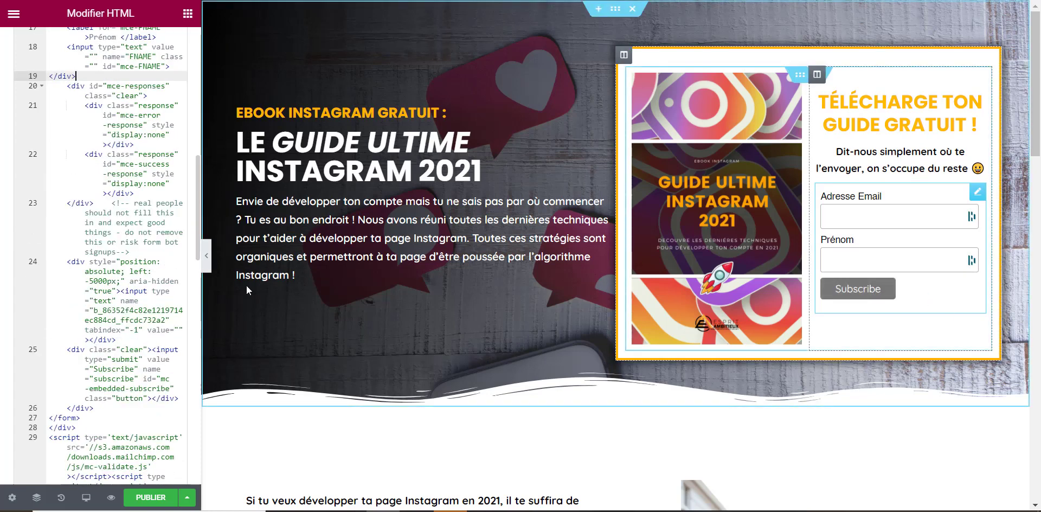
scroll(145, 287, "down", 3)
scroll(145, 284, "up", 5)
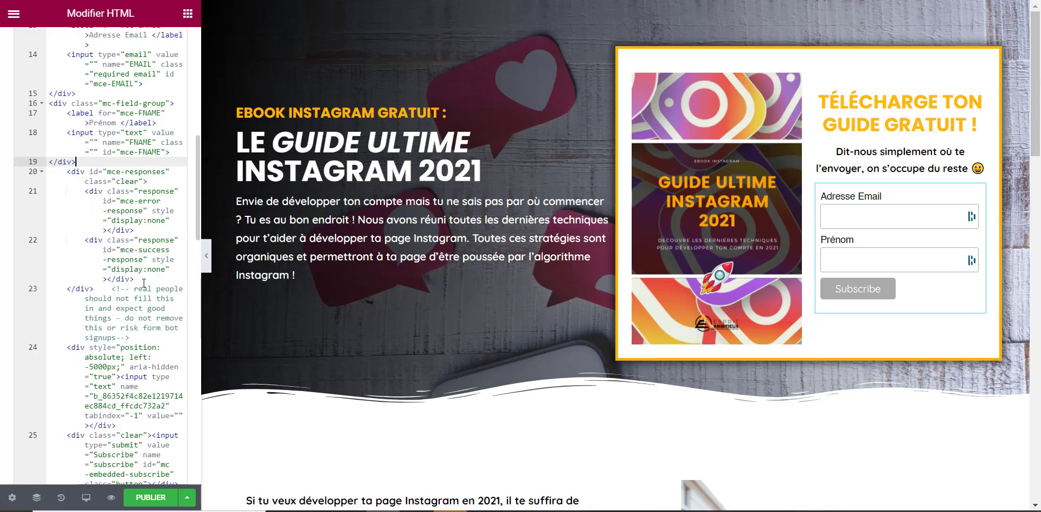
left_click(112, 192)
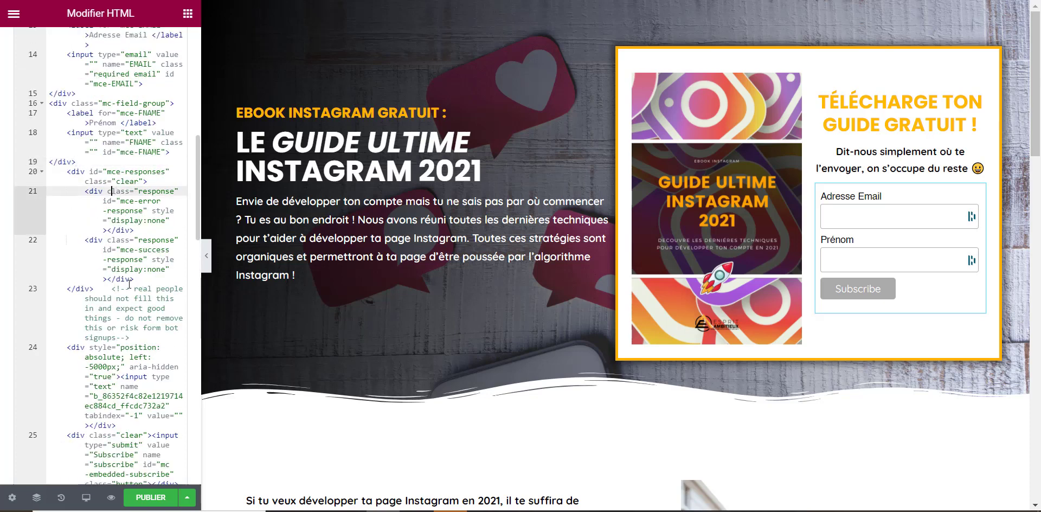
scroll(146, 315, "down", 3)
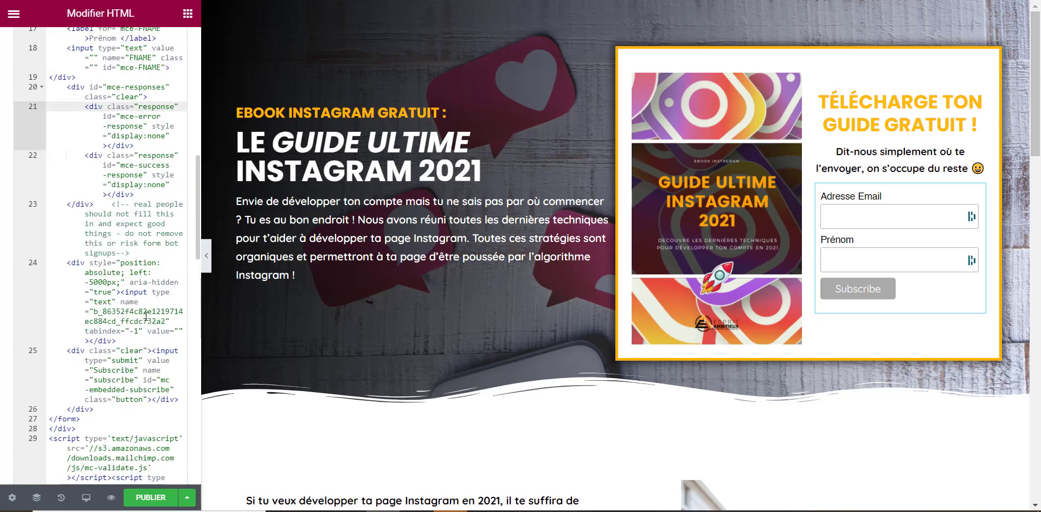
left_click(140, 361)
left_click(117, 350)
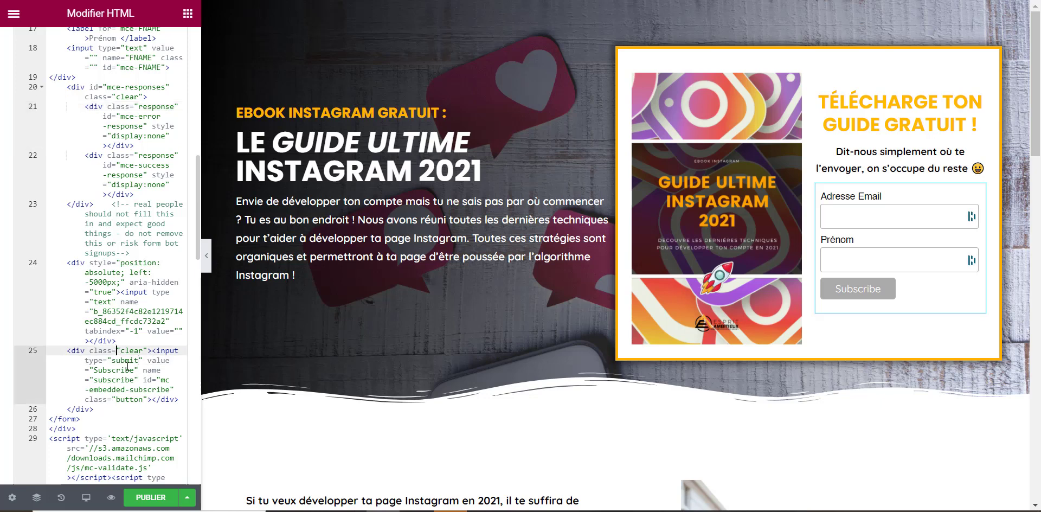
left_click(141, 400)
left_click(116, 360)
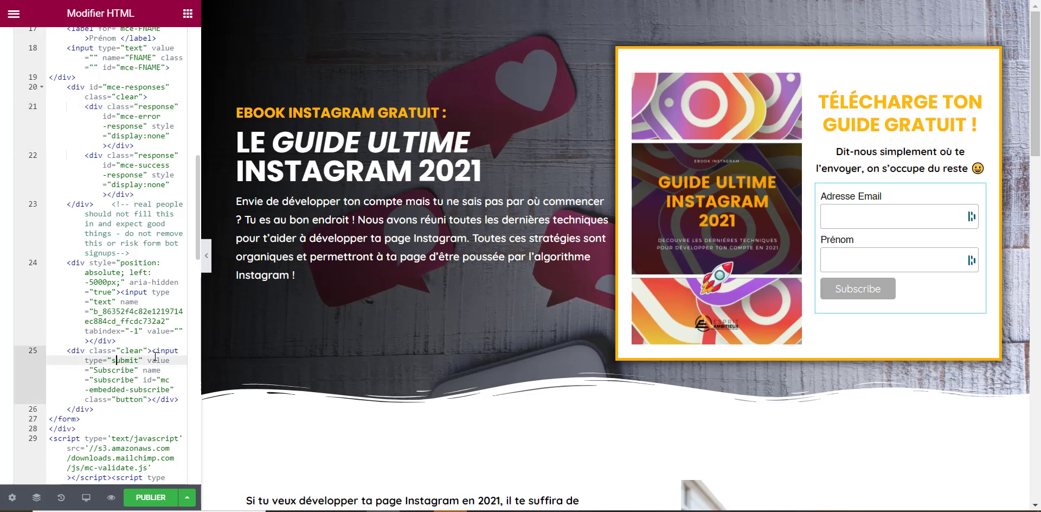
mouse_move(133, 373)
left_mouse_down()
mouse_move(111, 371)
mouse_move(135, 372)
left_mouse_up()
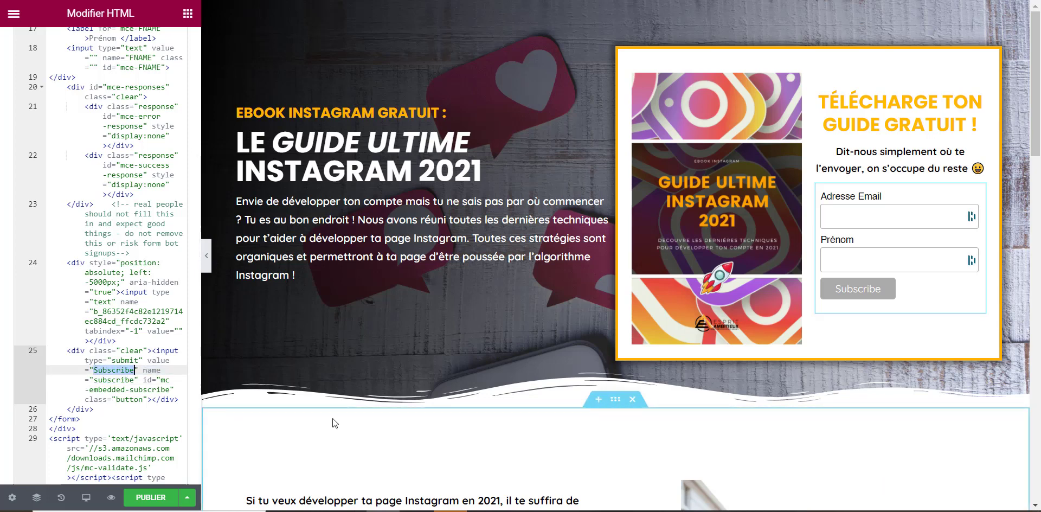
type("RECEV")
type("OIR MON EBOO")
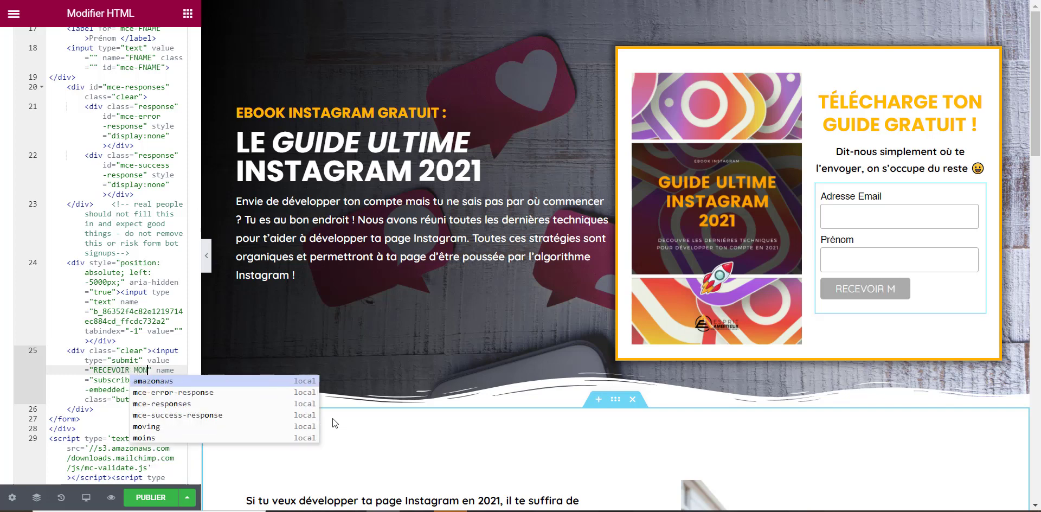
type("K")
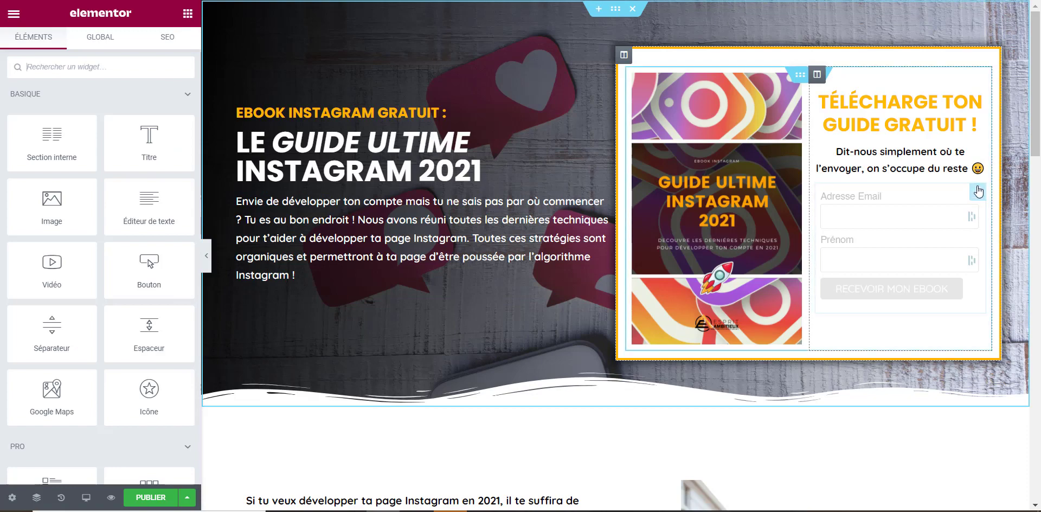
Reopen the hero's HTML widget and look over the page down to the closing download form.
left_click(979, 191)
scroll(890, 330, "down", 20)
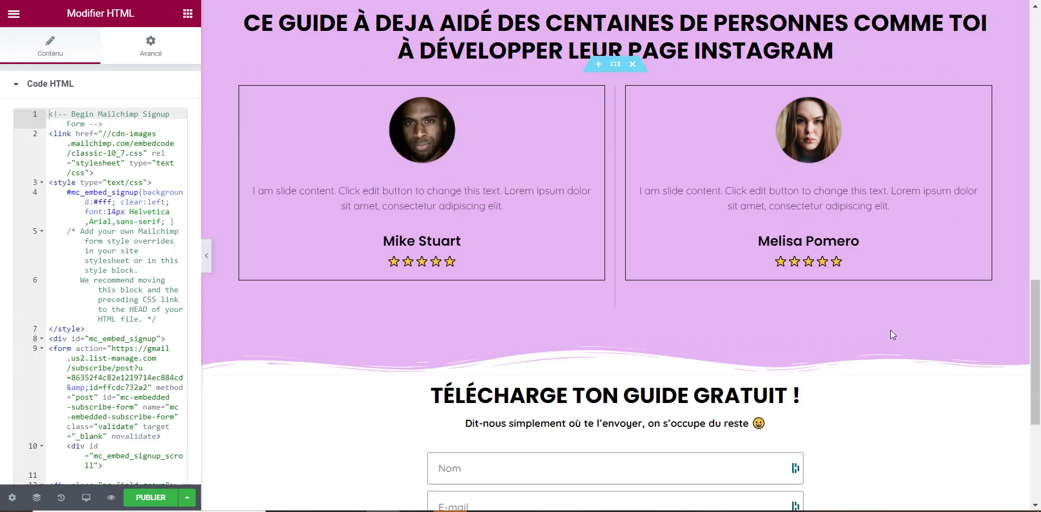
scroll(968, 220, "up", 4)
scroll(958, 252, "up", 15)
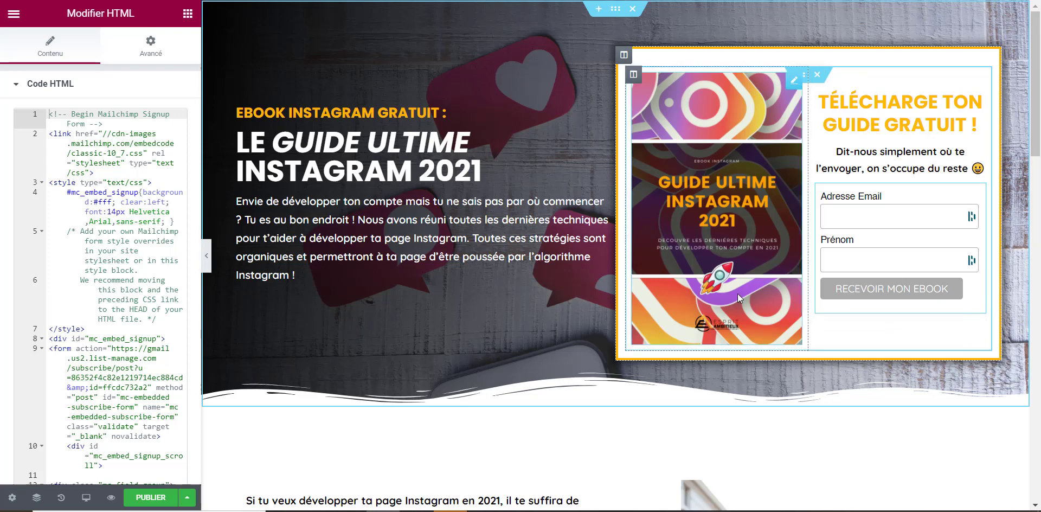
Set the attachment (Fichier joint) of the hero section's background image to Fixe.
left_click(614, 13)
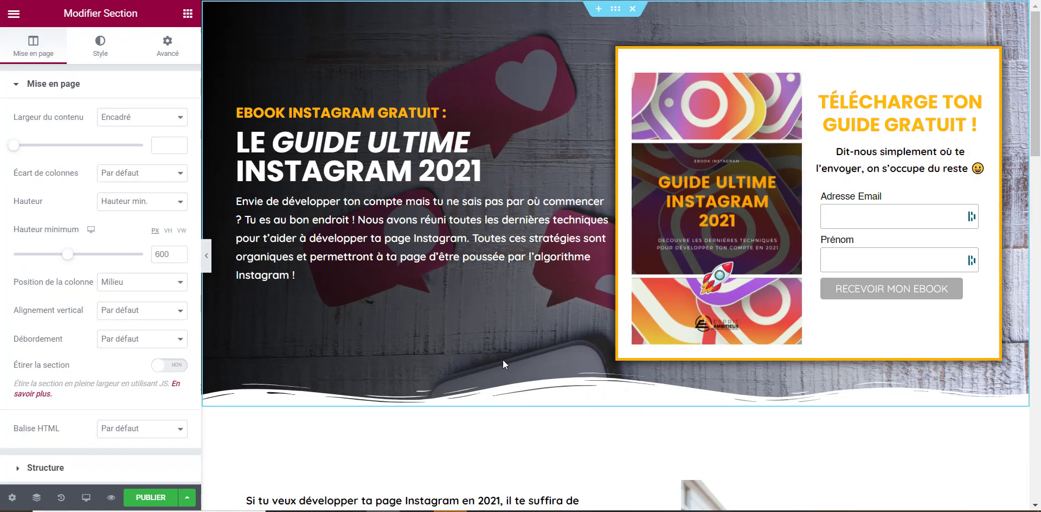
scroll(534, 359, "down", 5)
scroll(591, 353, "up", 5)
scroll(639, 385, "down", 2)
scroll(634, 376, "up", 2)
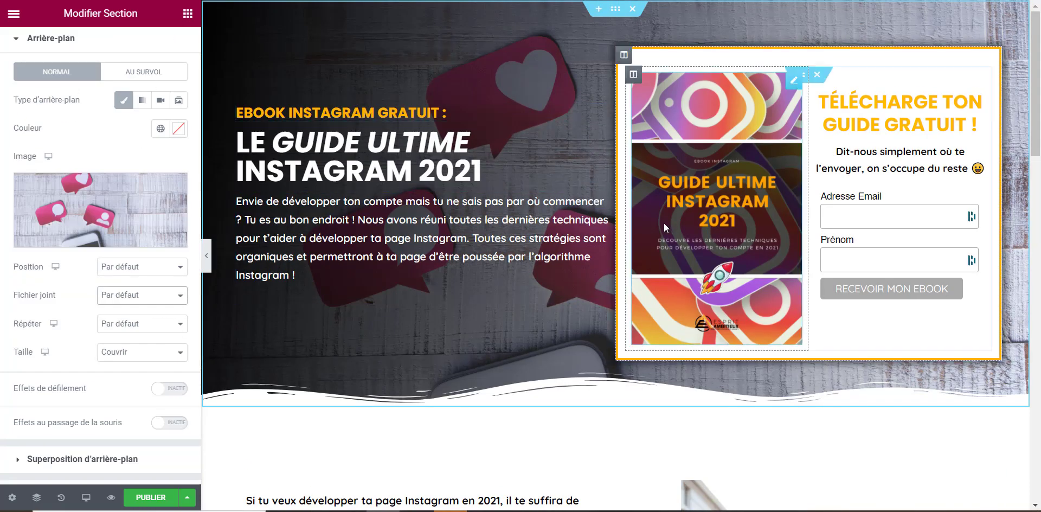
scroll(126, 142, "up", 2)
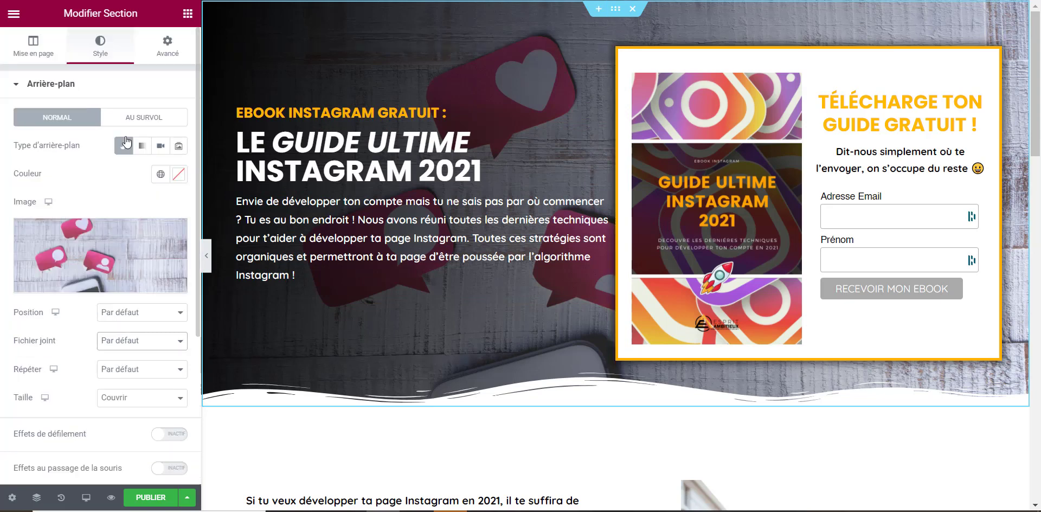
left_click(107, 49)
scroll(120, 359, "down", 3)
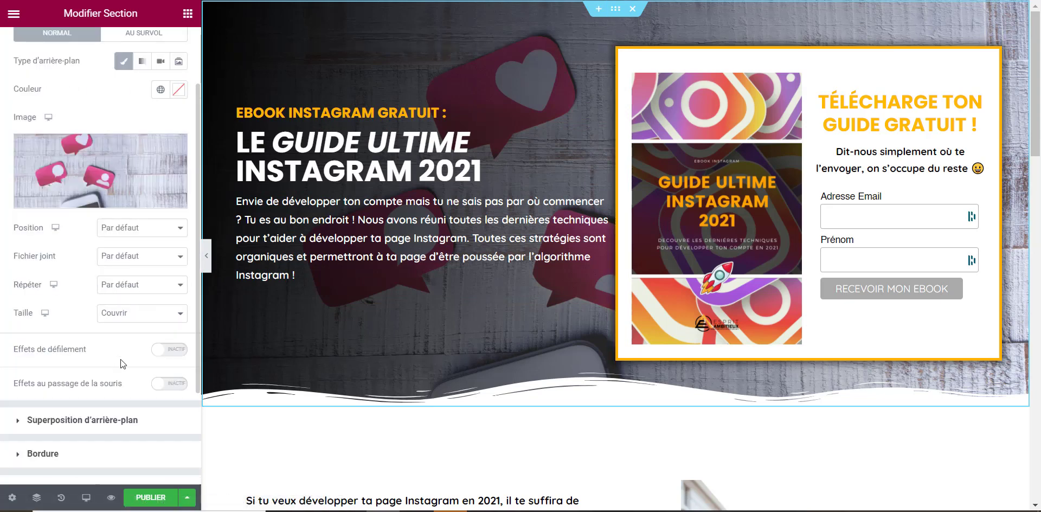
left_click(146, 262)
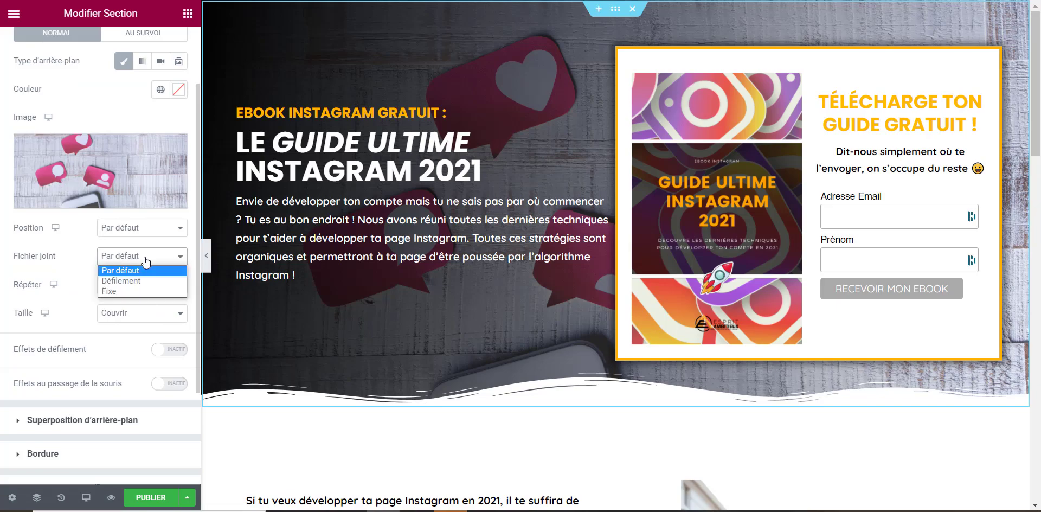
left_click(165, 291)
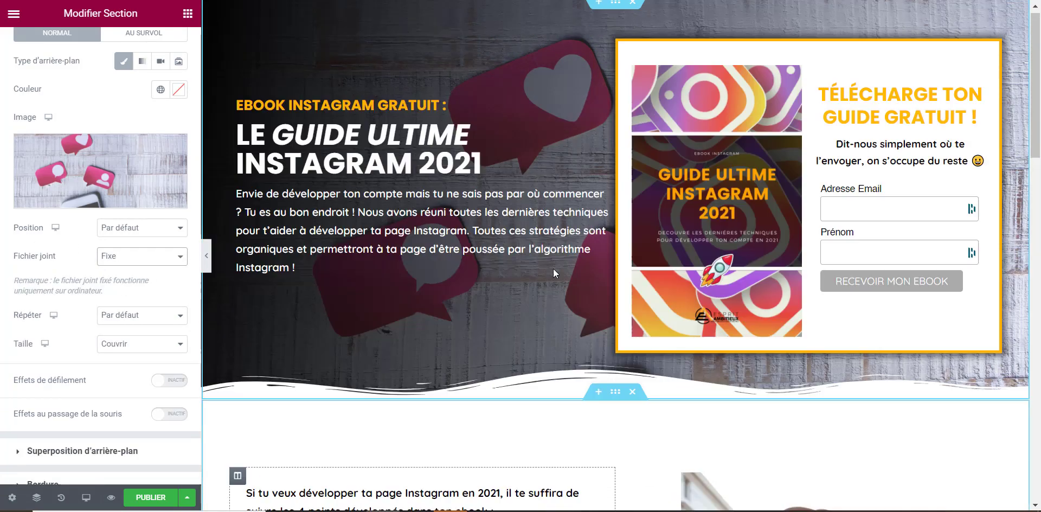
Check the hero's fixed background while scrolling, and review the whole landing page down to the closing download form and back.
scroll(553, 268, "down", 4)
scroll(554, 269, "up", 2)
scroll(554, 279, "down", 3)
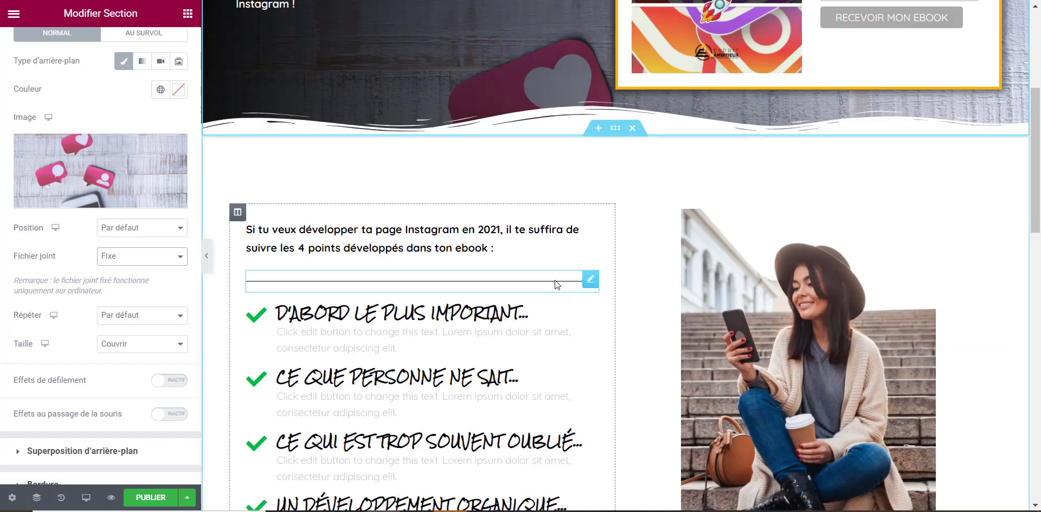
scroll(555, 280, "up", 5)
scroll(555, 281, "down", 4)
scroll(554, 283, "down", 4)
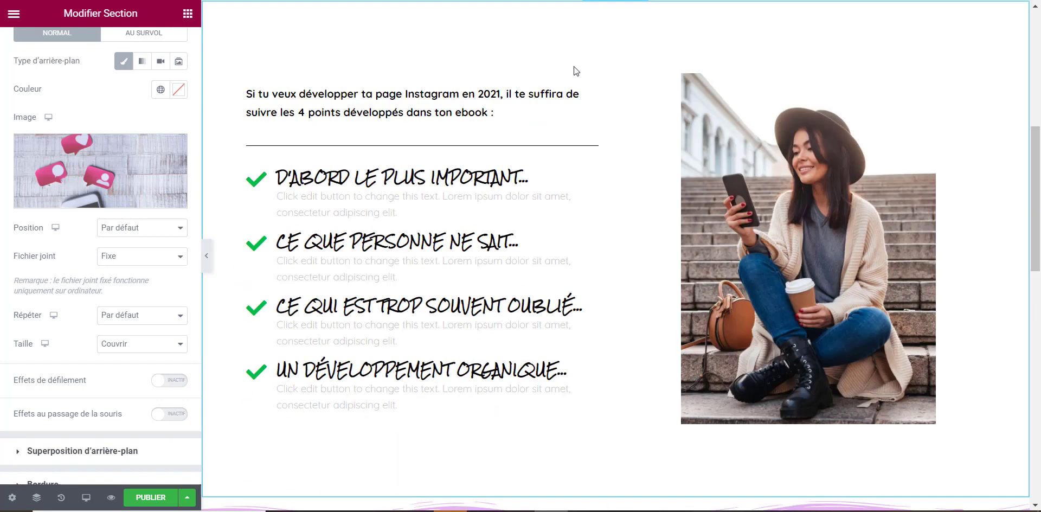
scroll(573, 68, "down", 5)
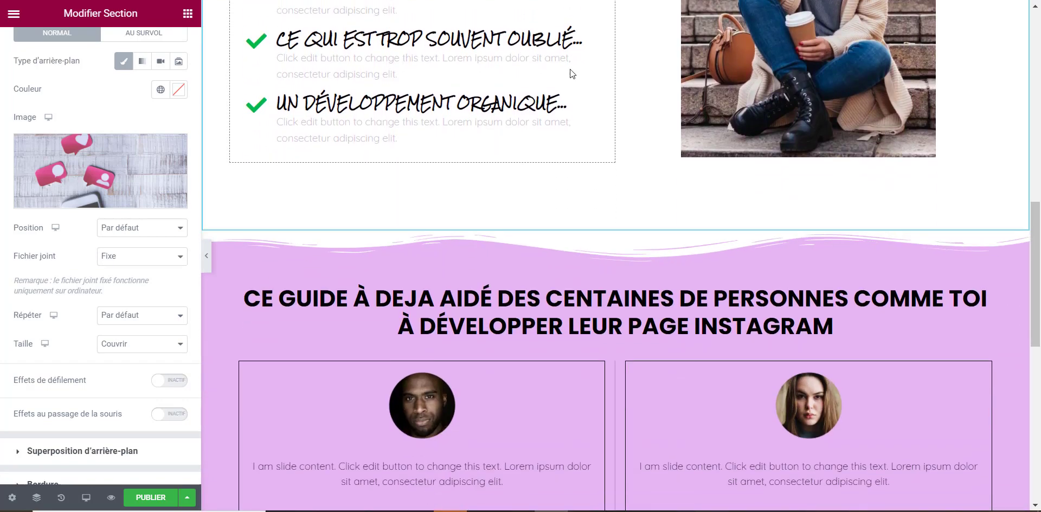
scroll(567, 71, "down", 7)
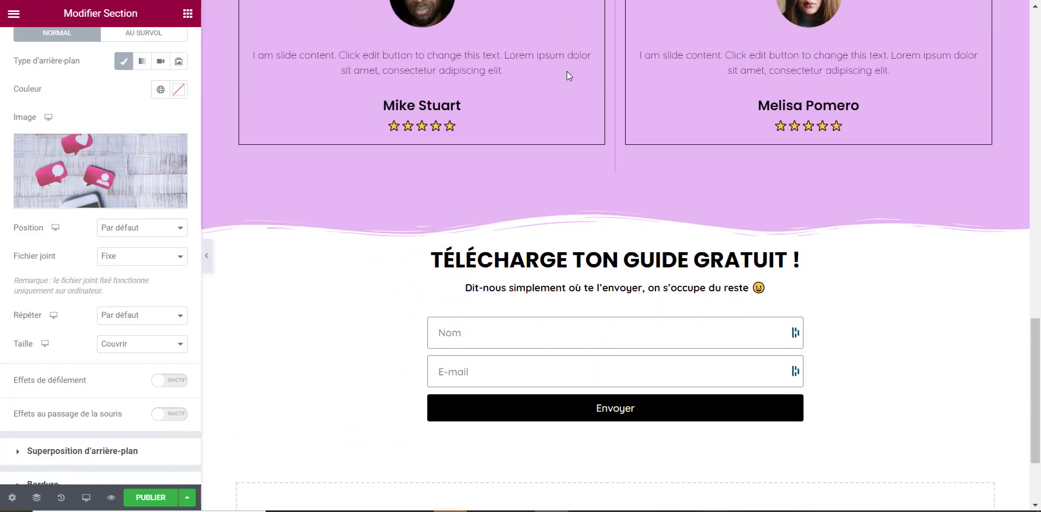
scroll(567, 70, "down", 2)
scroll(567, 70, "up", 10)
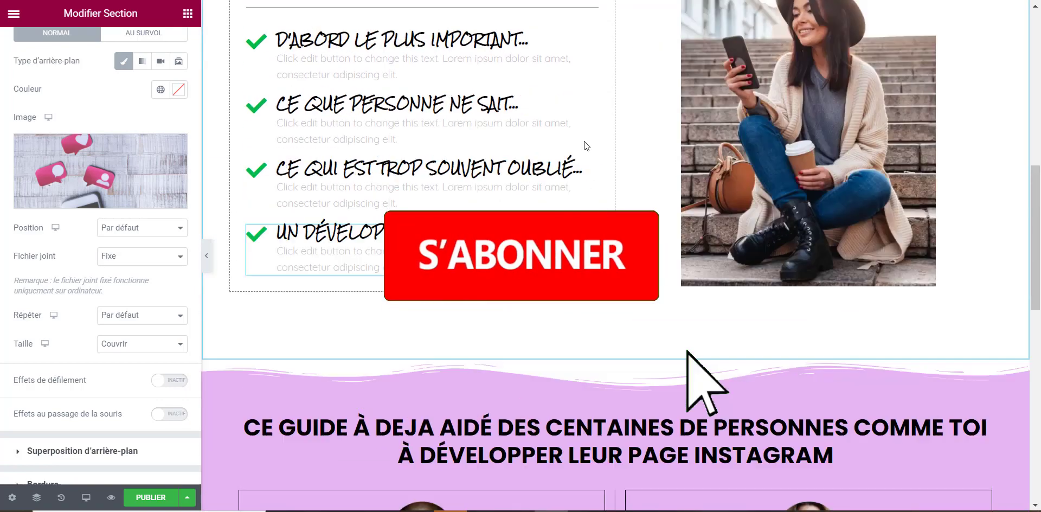
scroll(584, 141, "up", 10)
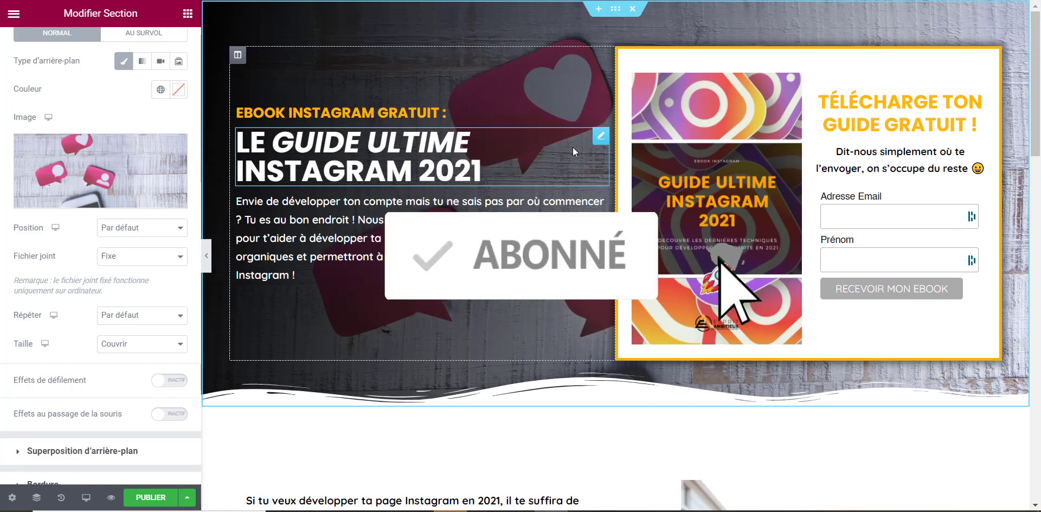